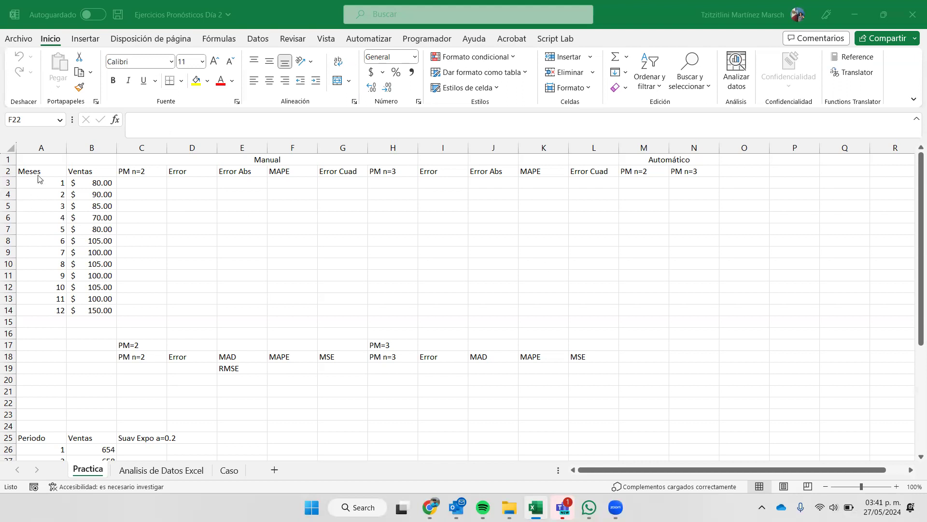
Add month 13 in cell A15, below the last entry of the Meses column.
drag(43, 166, 80, 317)
click(59, 319)
text(13)
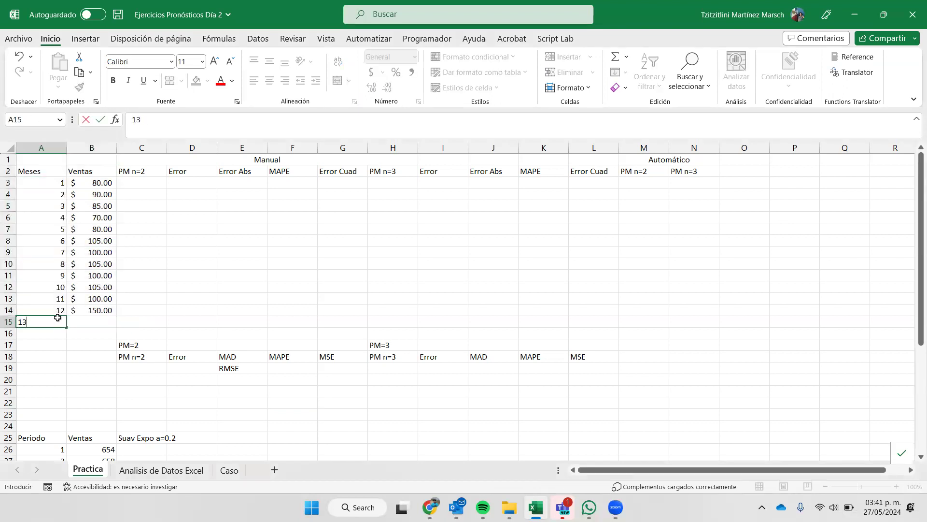
key(Tab)
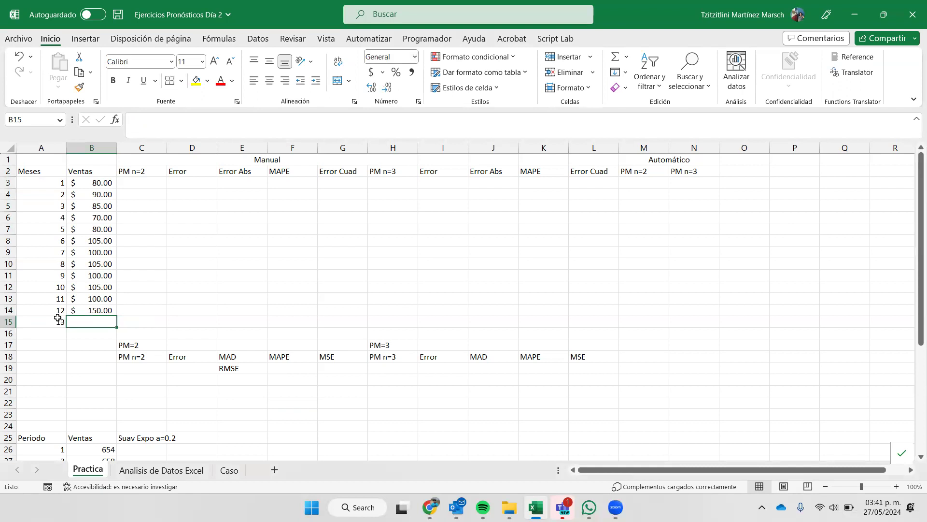
key(Tab)
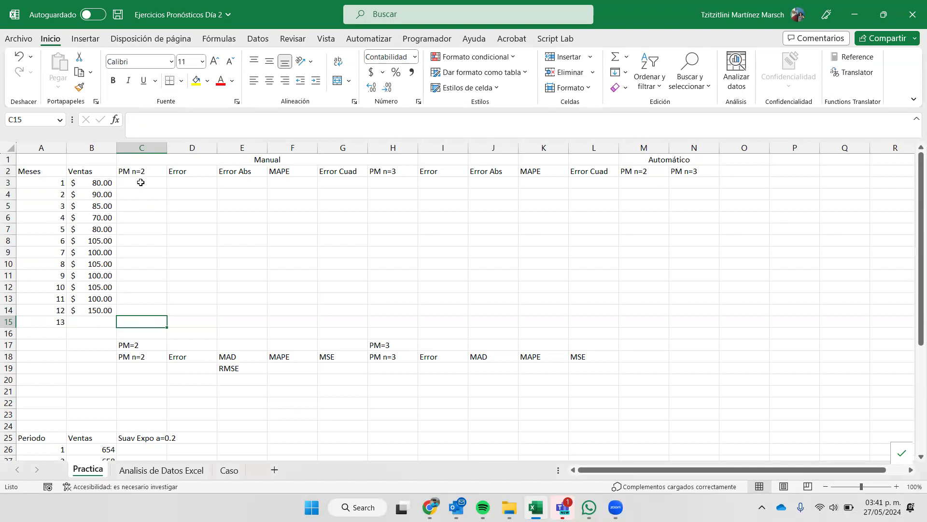
Enter the first two-period moving average in C5 as =PROMEDIO(B3:B4).
click(392, 173)
click(131, 187)
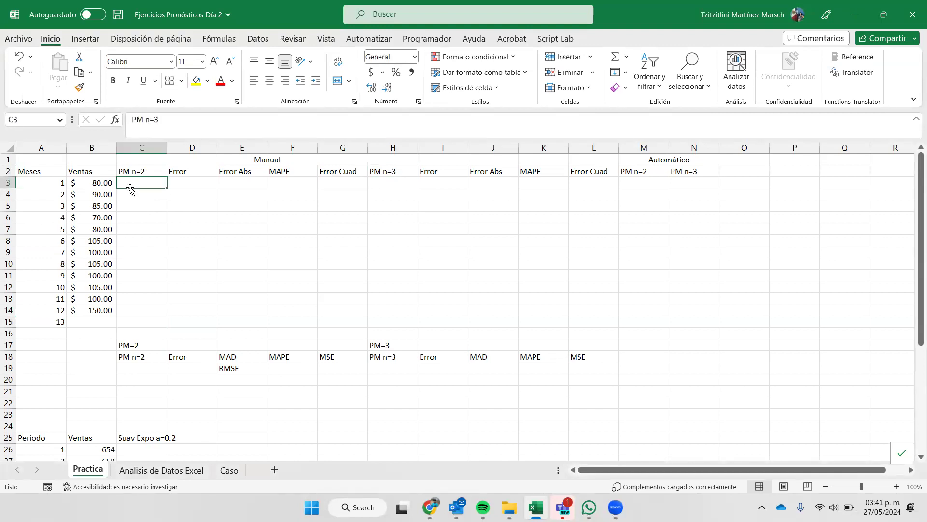
key(Down)
key(Down)
text(=promedio()
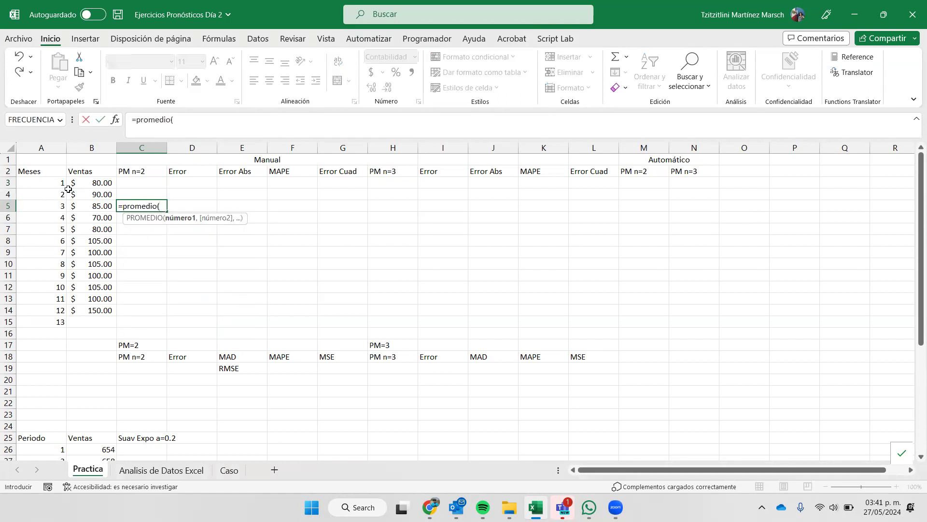
drag(85, 184, 92, 196)
key(Return)
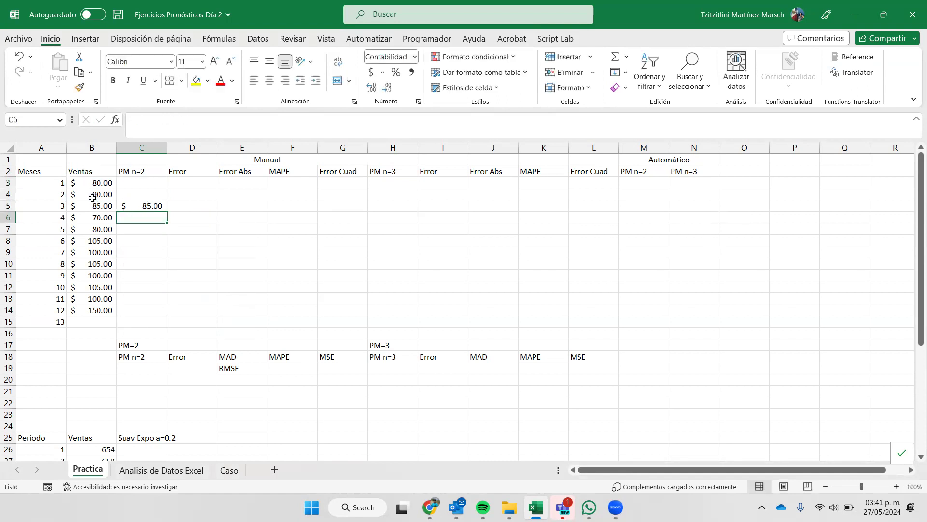
Copy the moving average formula from C5 down to C15 and highlight the month 13 forecast in yellow.
click(165, 210)
drag(166, 212, 92, 325)
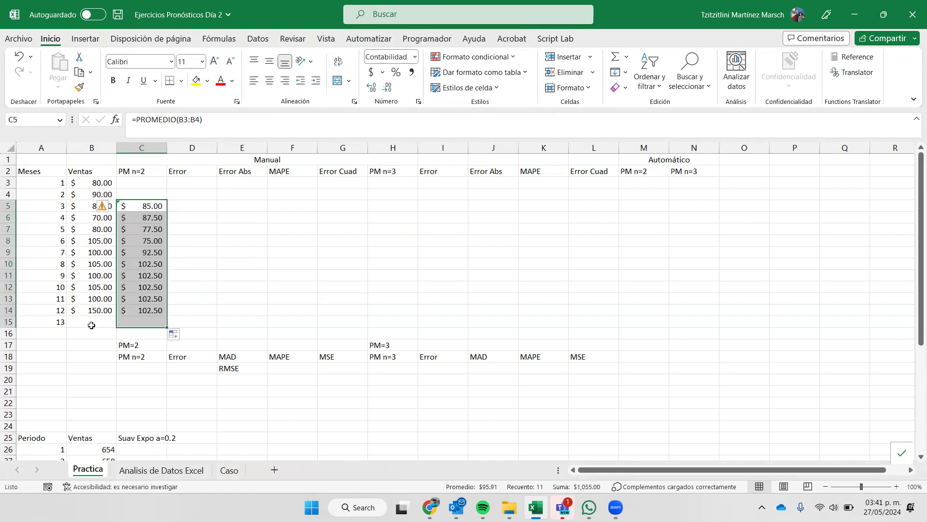
click(128, 321)
click(196, 80)
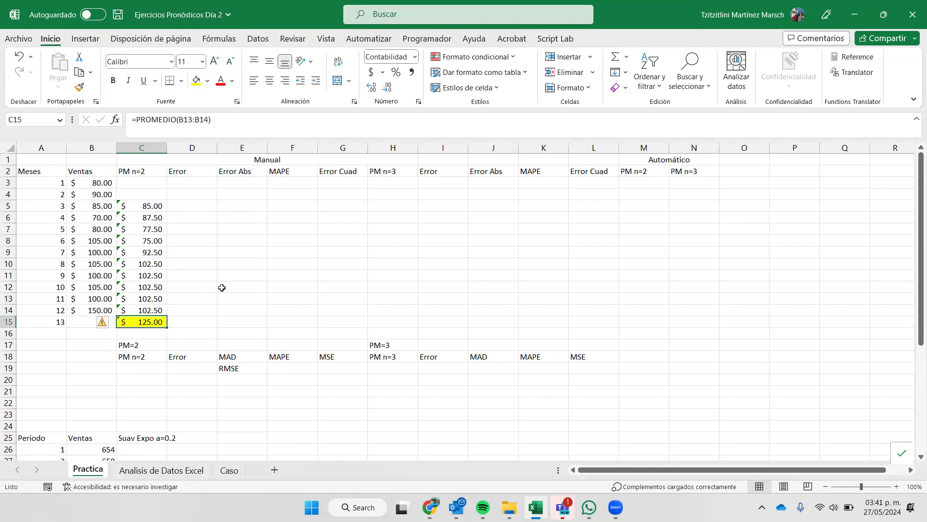
Calculate the PM n=2 forecast error in D5 as =B5-C5 and copy it down to D14.
click(202, 210)
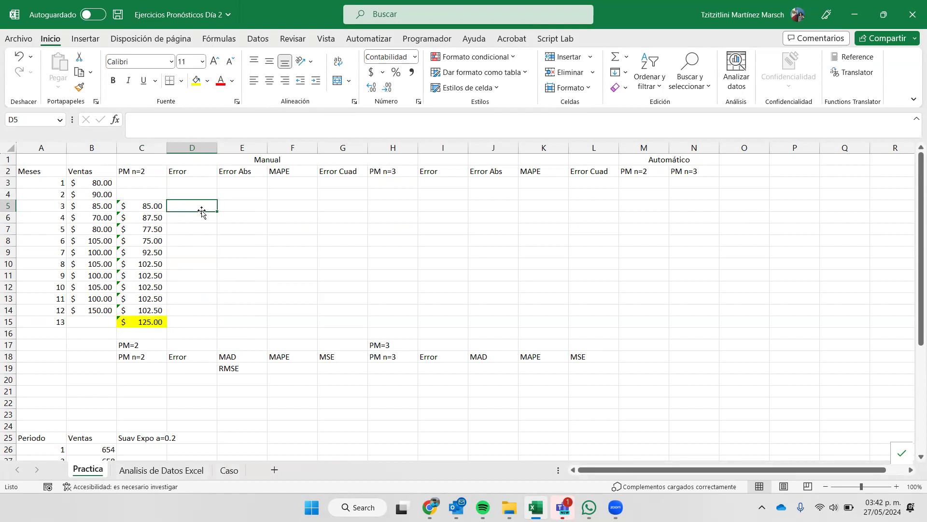
text(=)
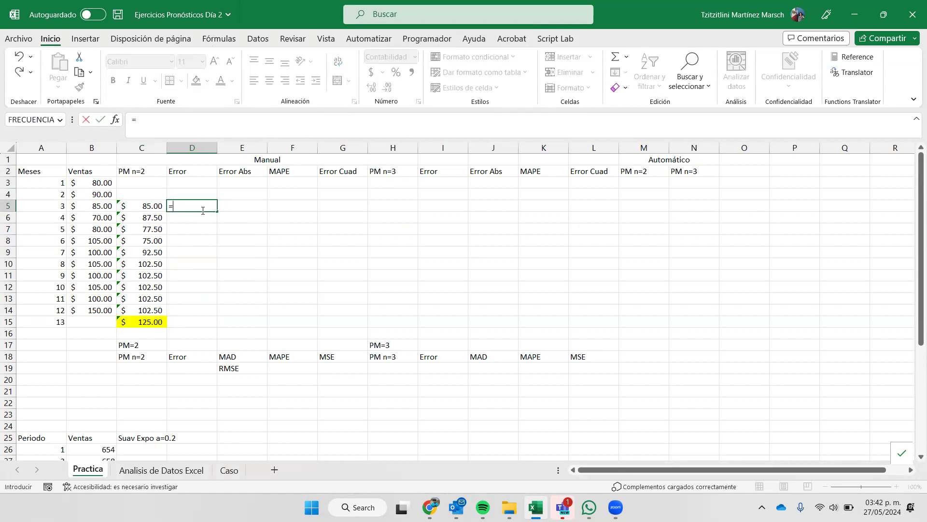
click(104, 206)
text(-)
click(133, 209)
key(Return)
click(212, 205)
drag(218, 212, 201, 312)
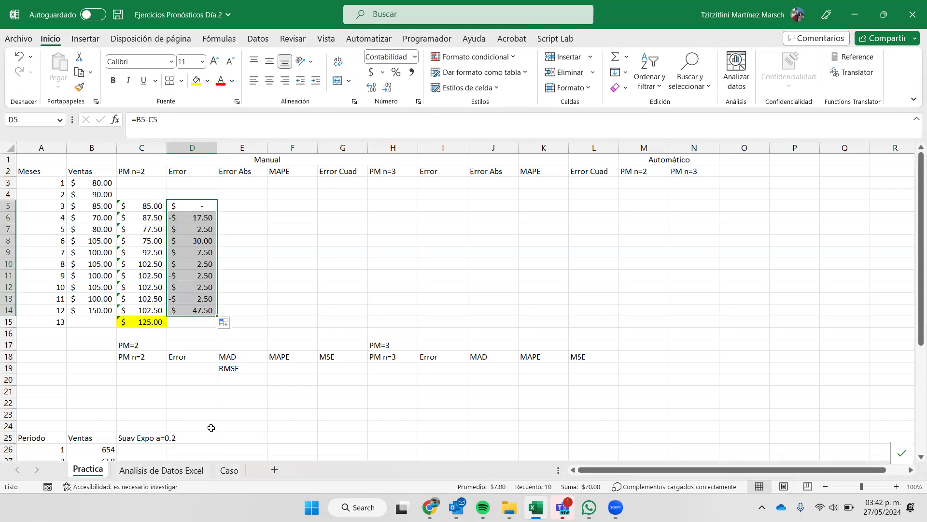
Calculate the absolute error in E5 with the ABS function on D5 and copy it down to E14.
click(252, 208)
text(=)
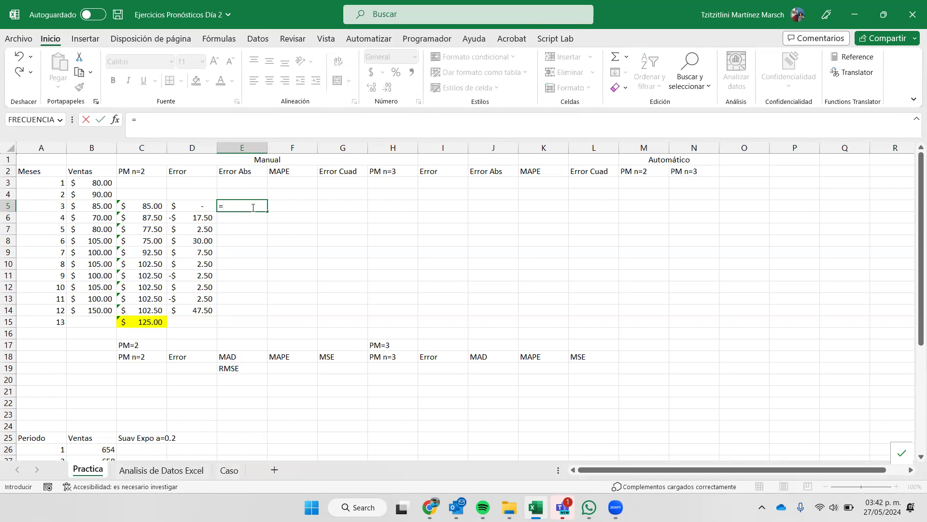
text(abs)
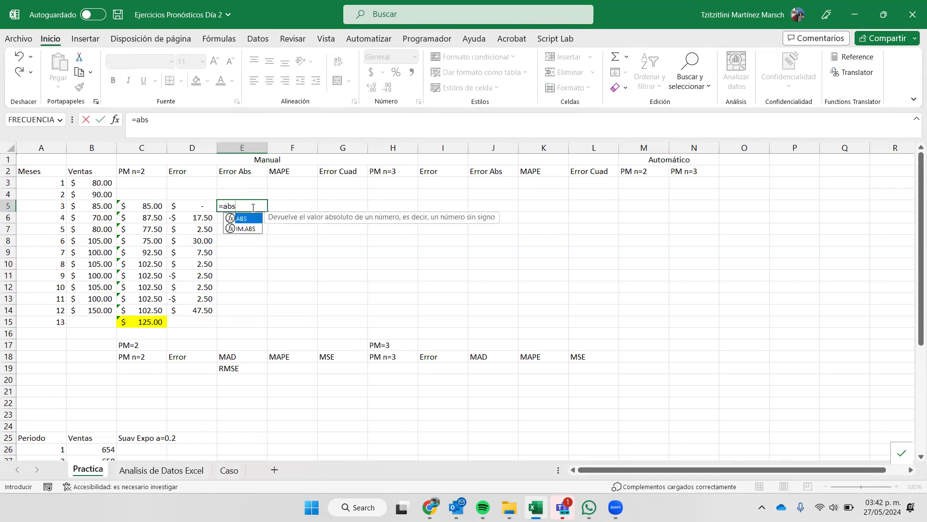
text(()
key(Left)
key(Return)
click(251, 206)
drag(266, 213, 266, 312)
Enter the percentage error formula =E5/B5 in F5 of the MAPE column.
click(299, 204)
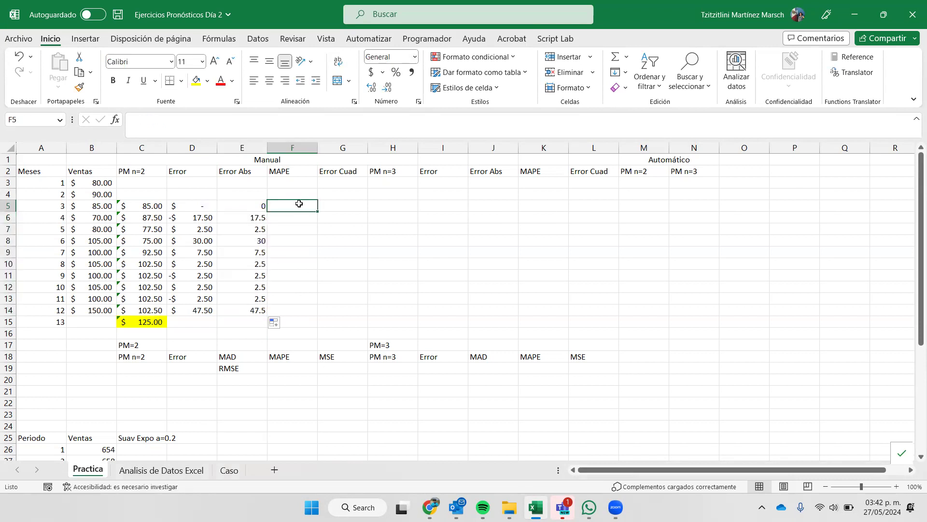
text(=)
key(Left)
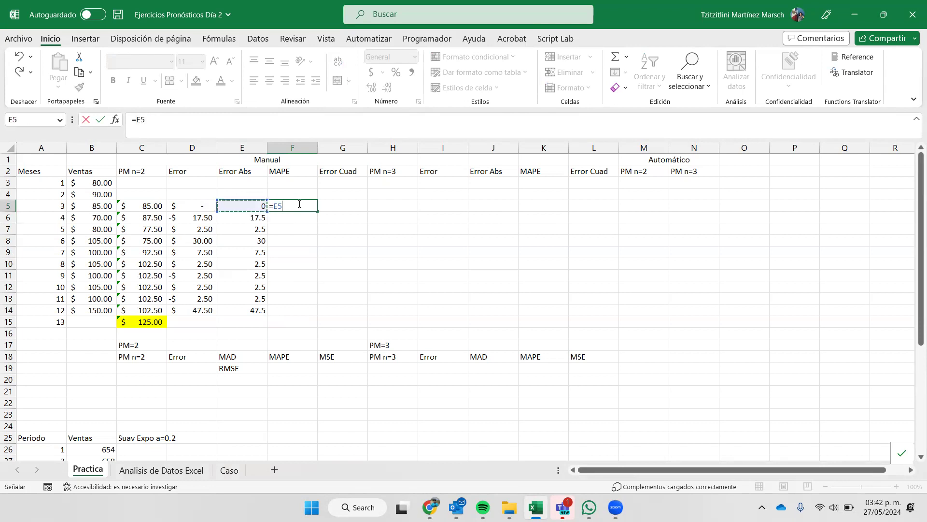
text(/)
click(102, 206)
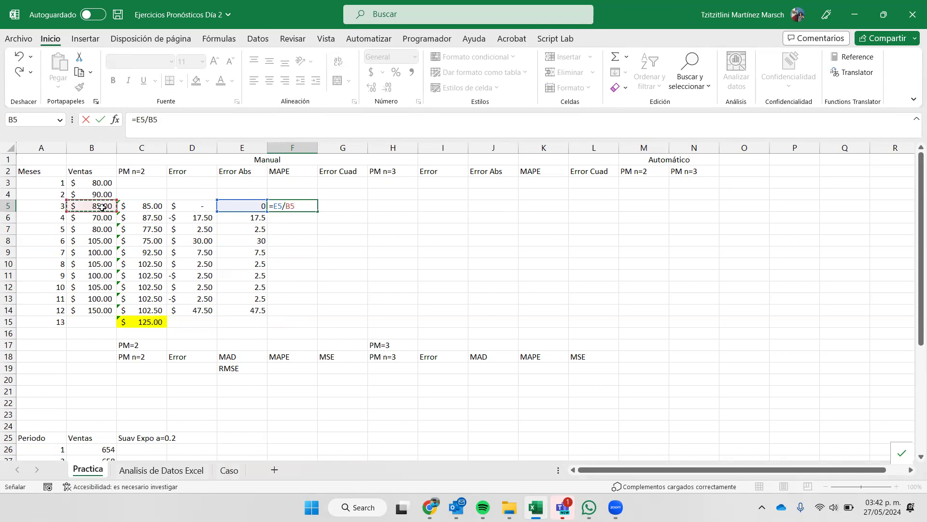
key(Return)
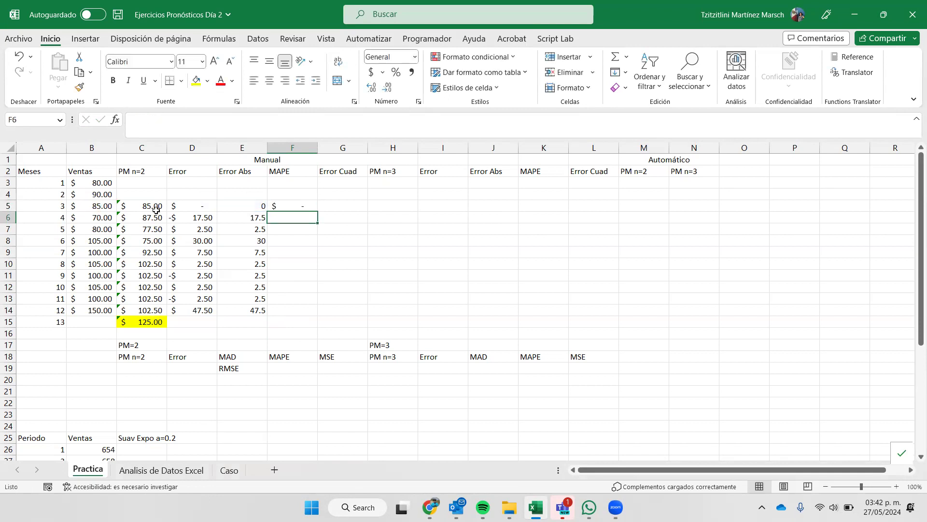
Format F5 as a percentage with one decimal place and copy it down to F14.
click(306, 205)
key(ctrl+shift+5)
click(377, 88)
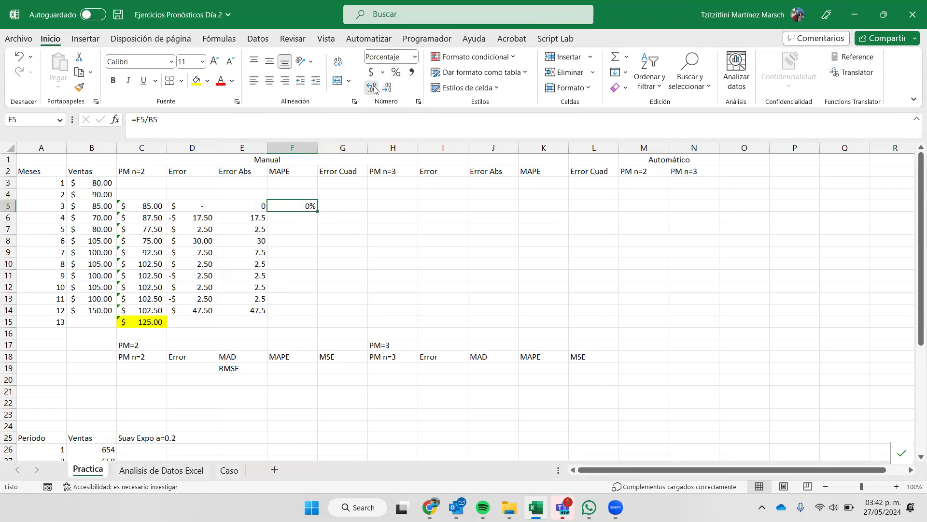
drag(316, 215, 303, 315)
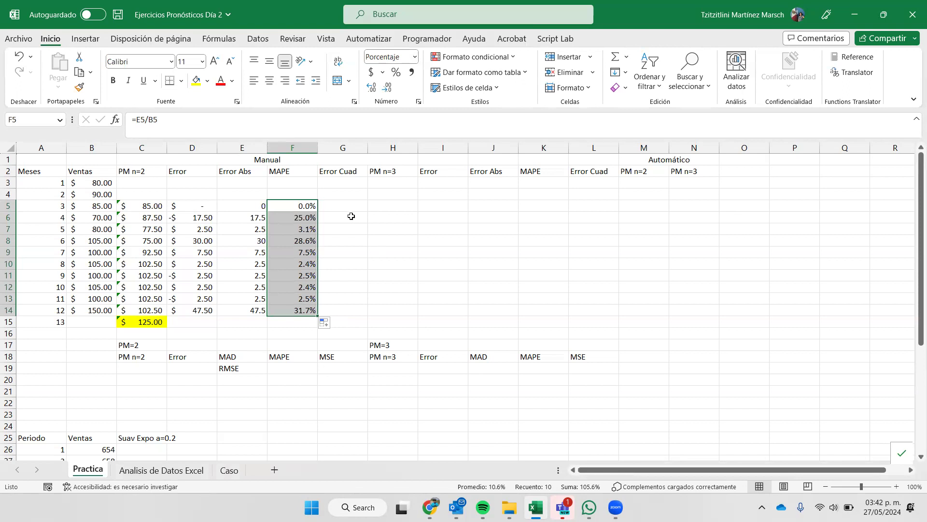
Calculate the squared error in G5 as =D5^2 and copy it down to G14.
drag(341, 206, 340, 201)
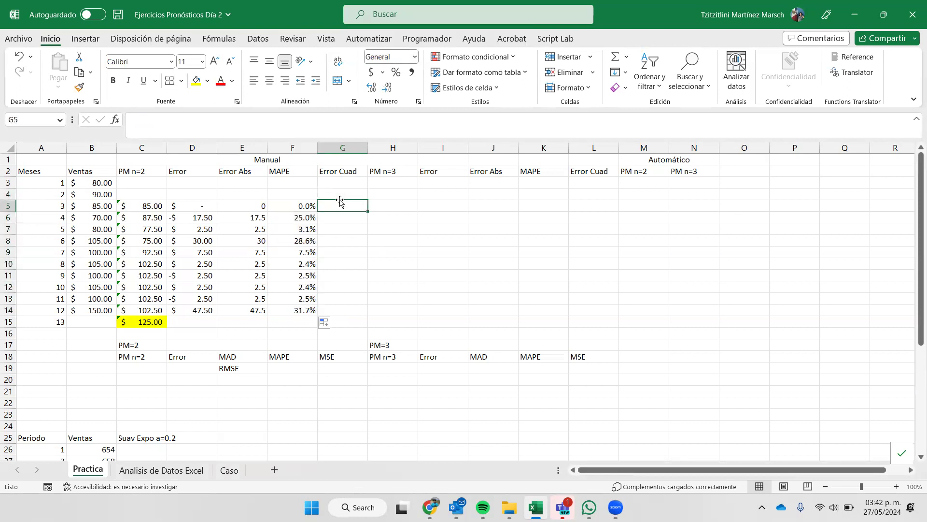
text(=)
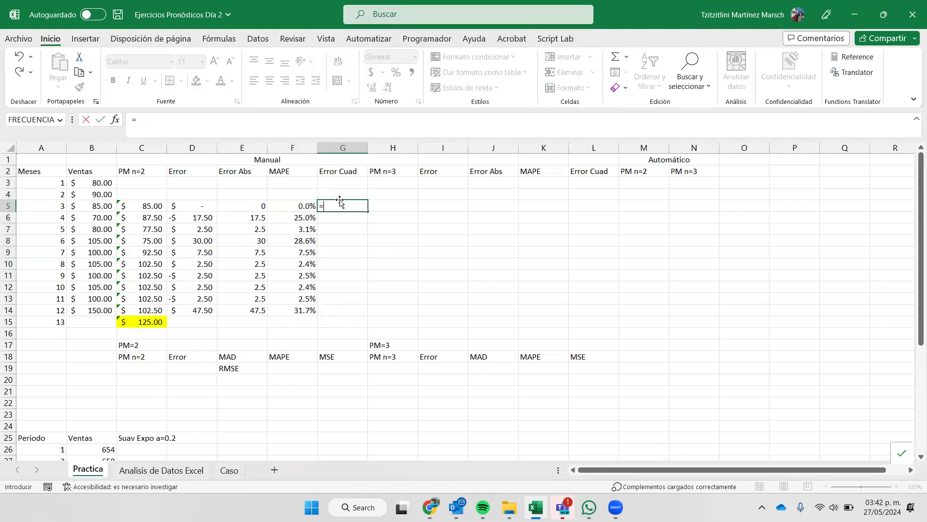
click(191, 203)
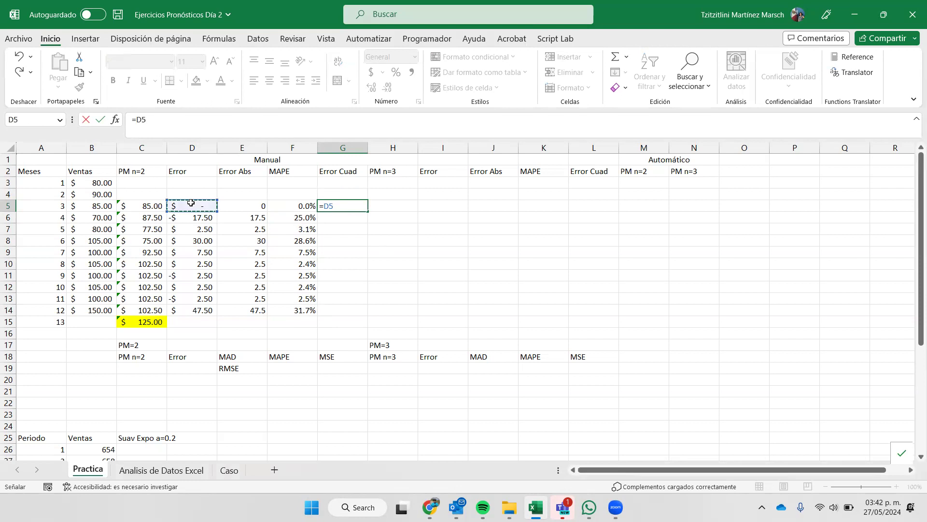
text(^2)
key(Return)
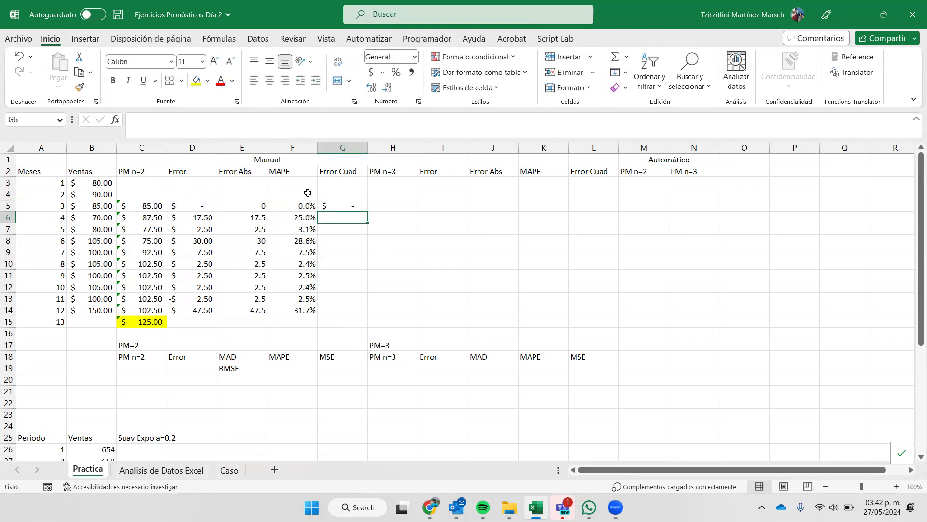
click(362, 202)
drag(367, 211, 379, 309)
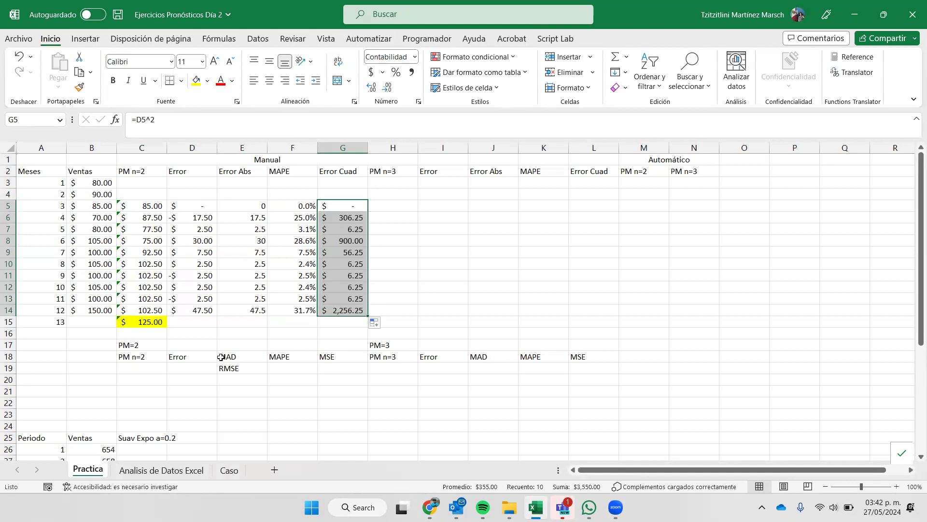
Average the errors in D15 with =PROMEDIO(D6:D14) and copy the formula across to G15.
click(205, 321)
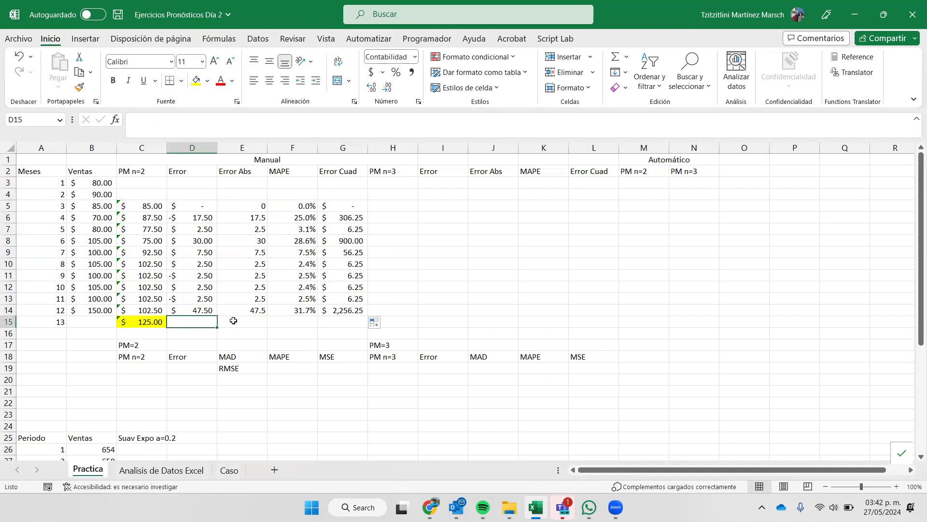
text(=pro)
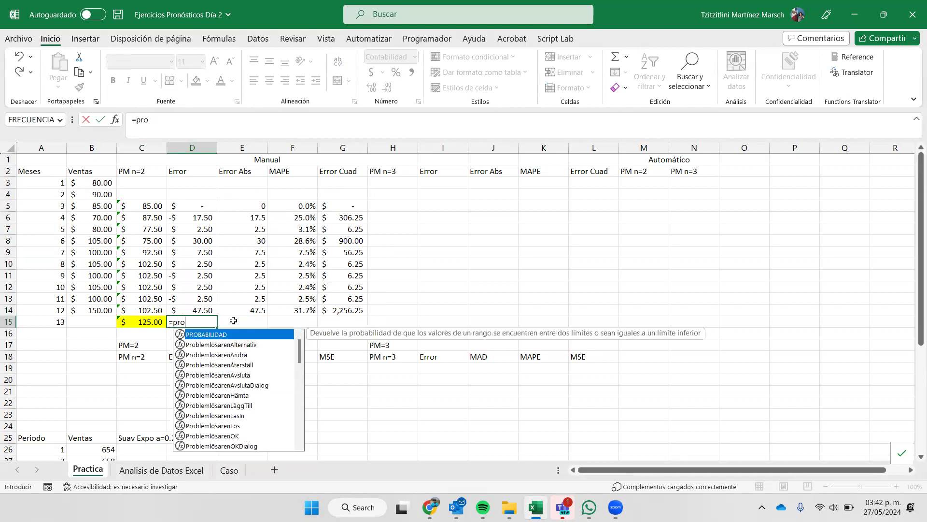
text(medio()
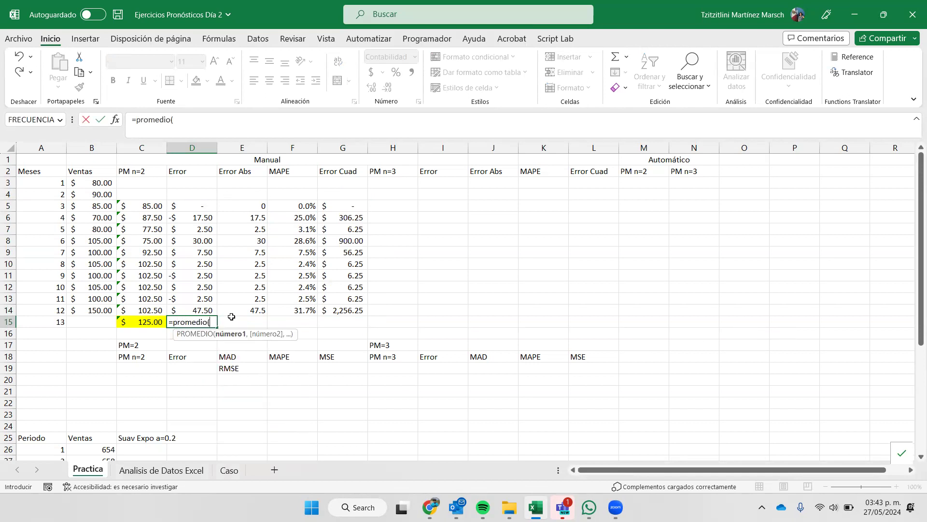
drag(190, 218, 187, 316)
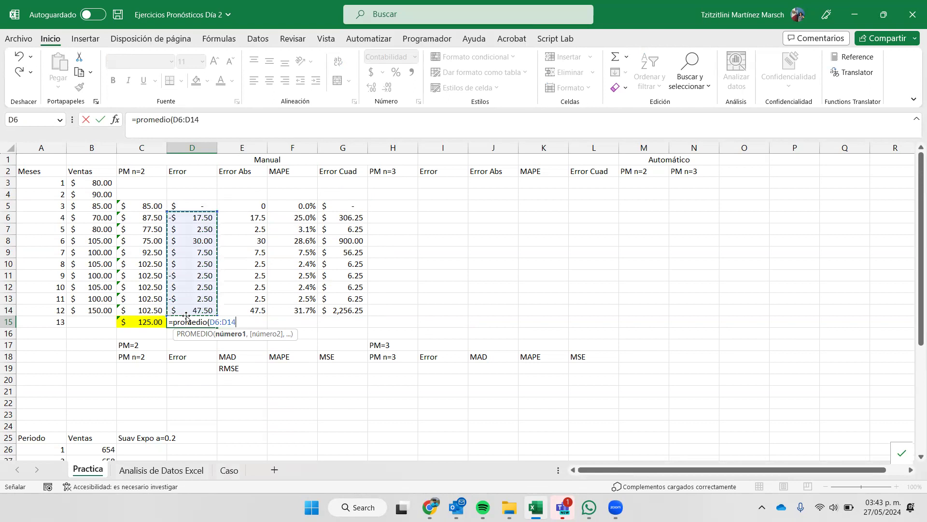
key(Return)
click(192, 323)
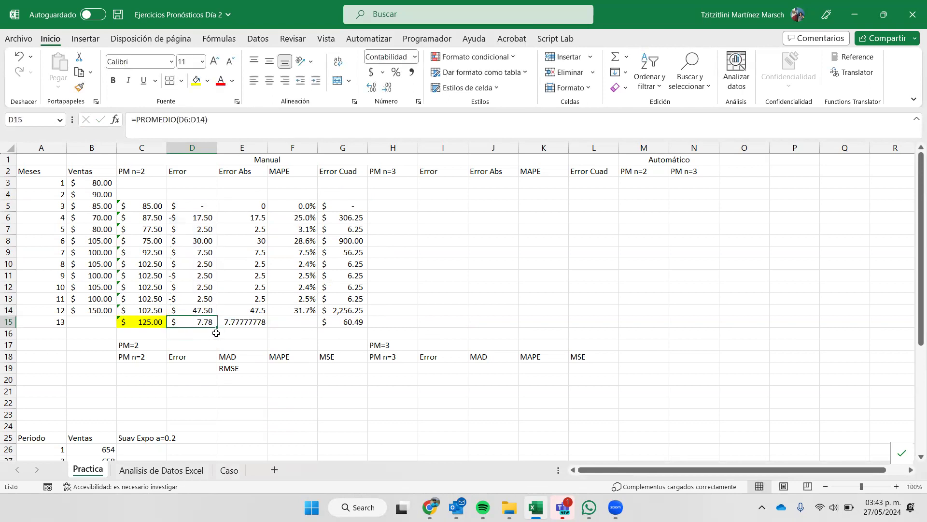
drag(218, 330, 344, 325)
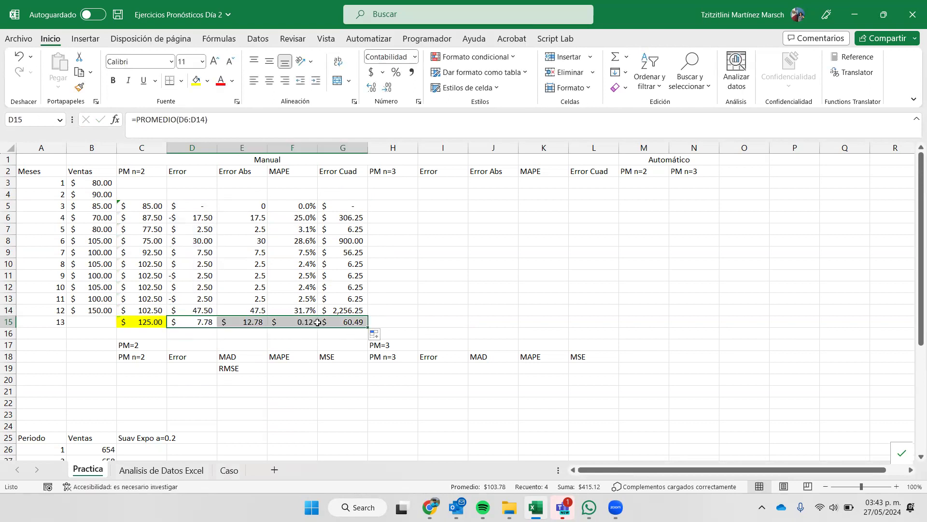
Format the average MAPE in F15 as a percentage with one decimal place.
click(297, 322)
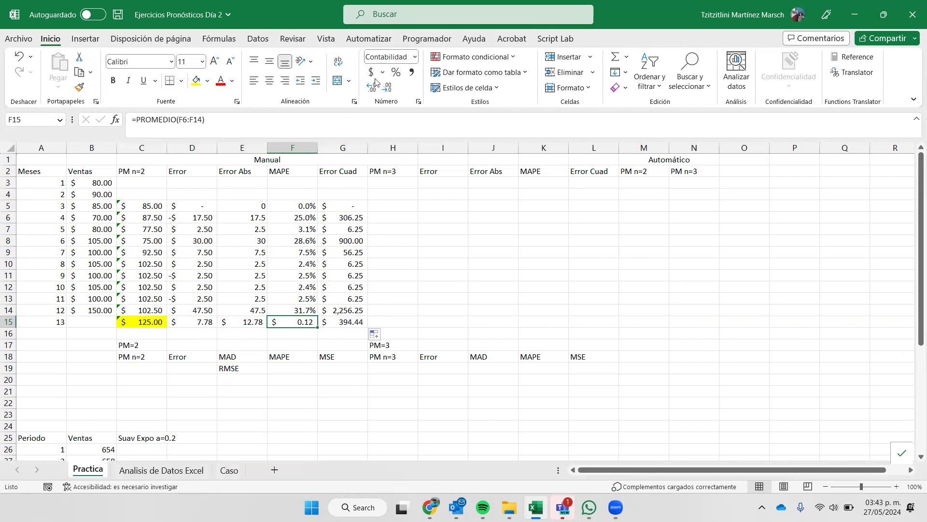
click(396, 72)
click(372, 88)
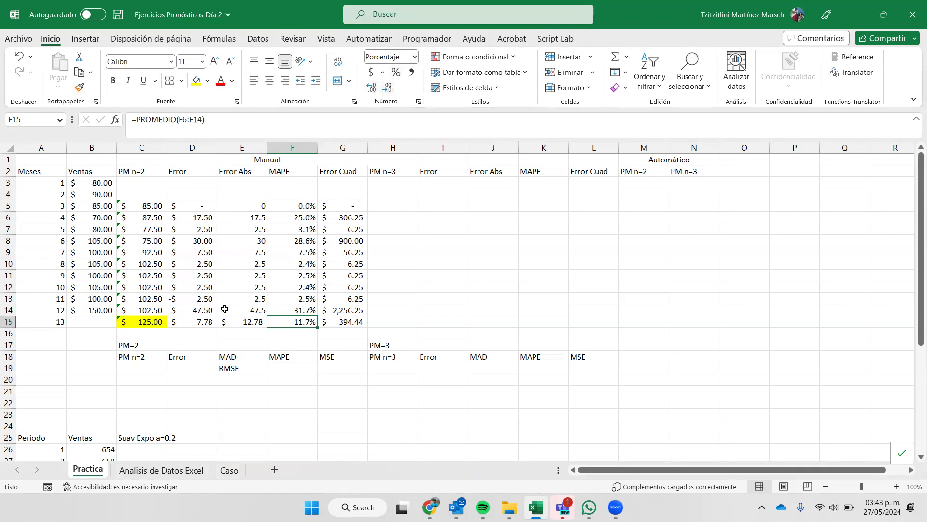
click(240, 323)
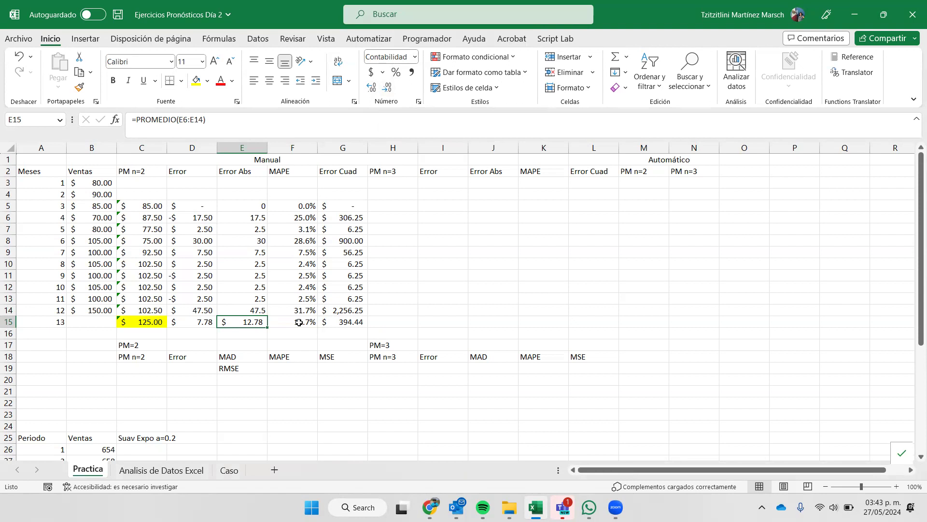
Calculate the three-period moving average in H6 with =PROMEDIO(B3:B5) and copy it down to H15.
click(385, 207)
click(388, 215)
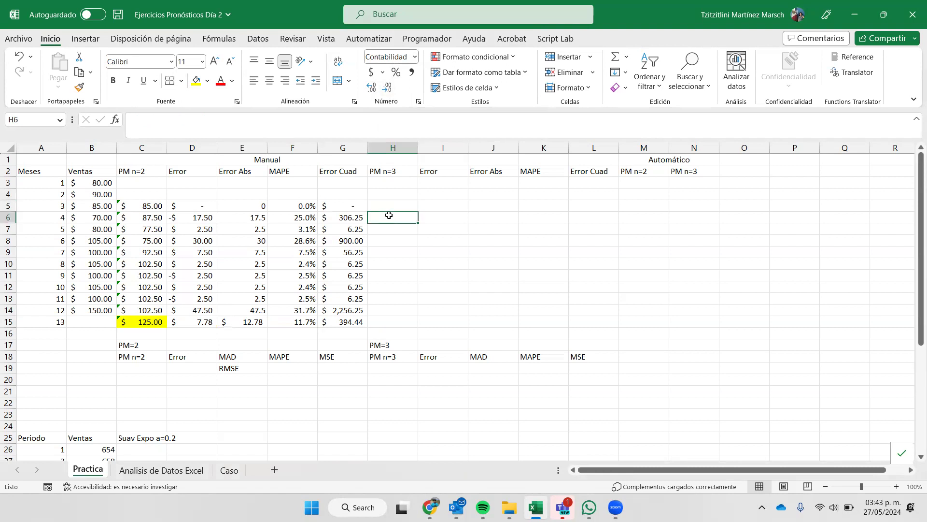
text(=)
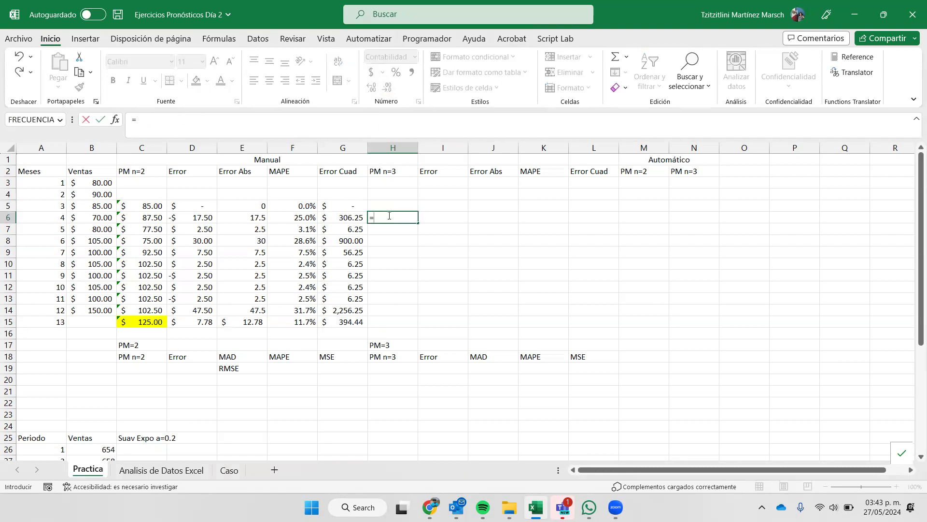
text(promedio()
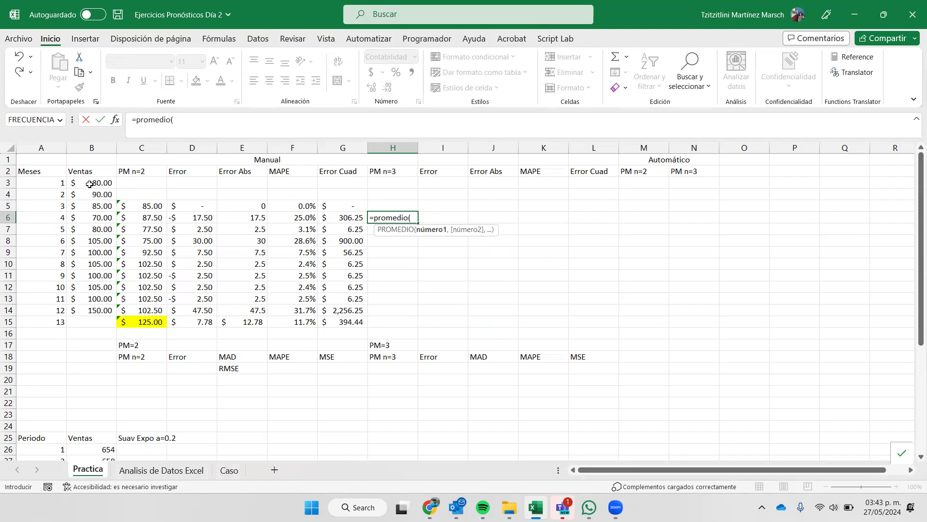
drag(91, 188, 94, 210)
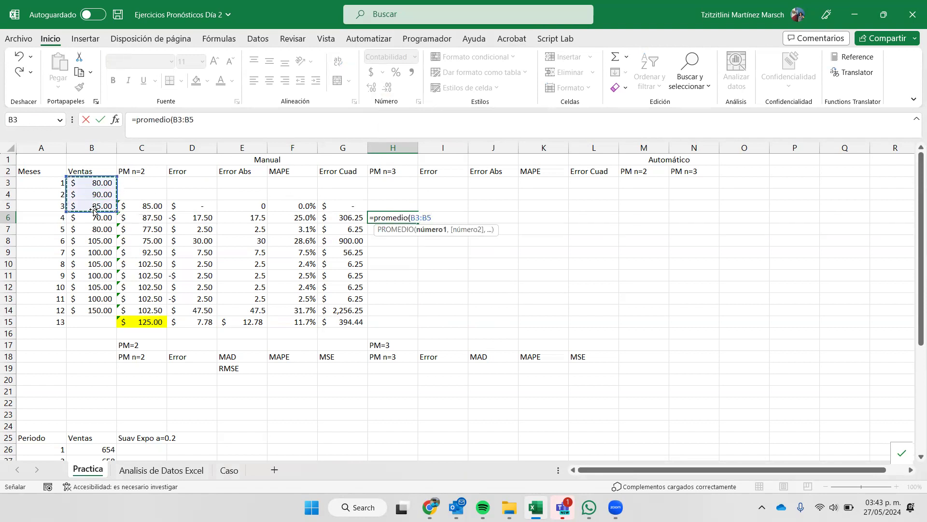
key(Return)
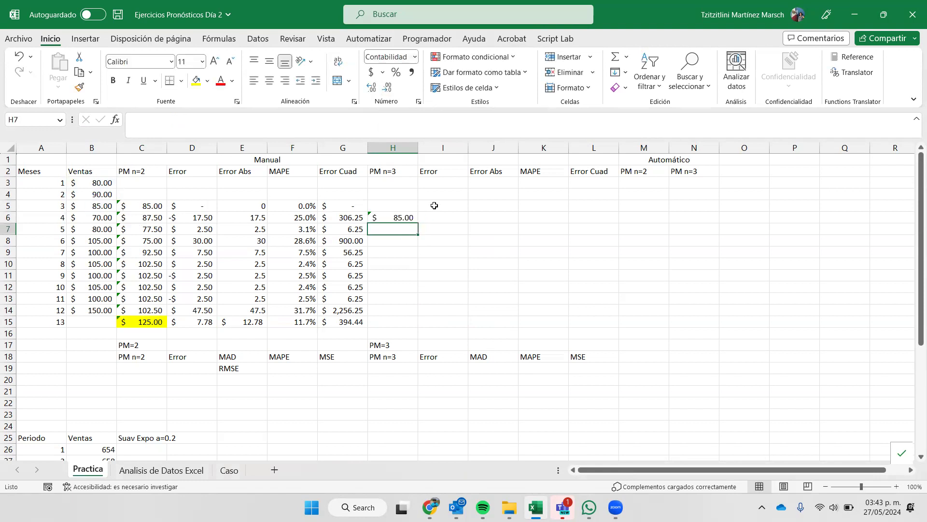
click(410, 218)
drag(419, 223, 408, 329)
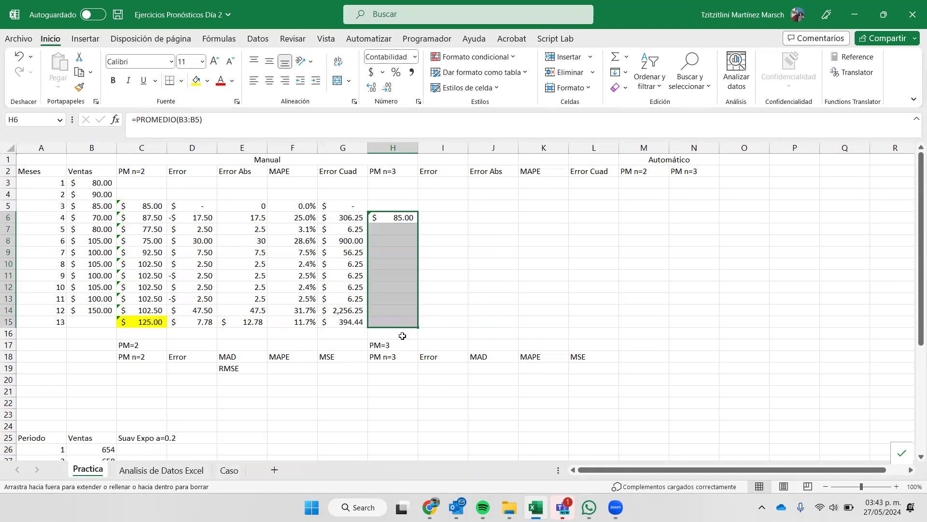
Fill the month 13 forecast in H15 with yellow and review which sales cells its formula averages.
click(397, 319)
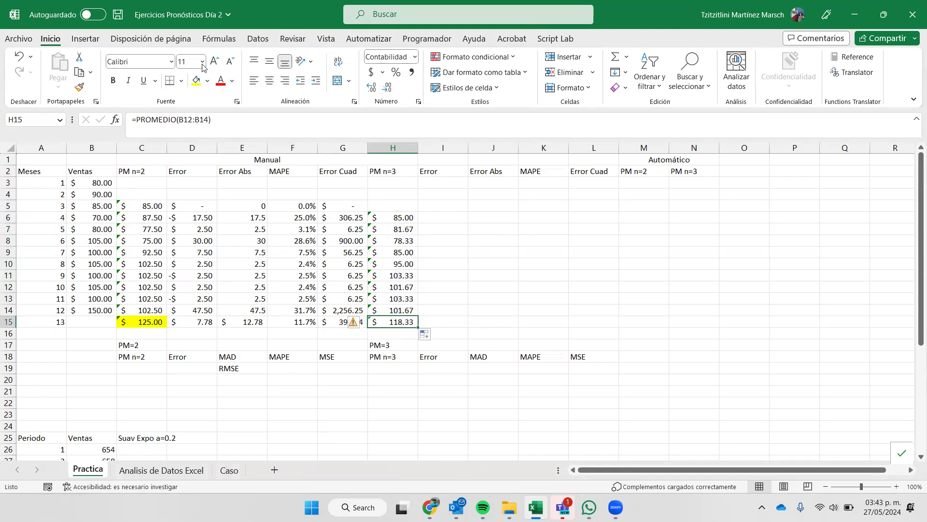
click(196, 81)
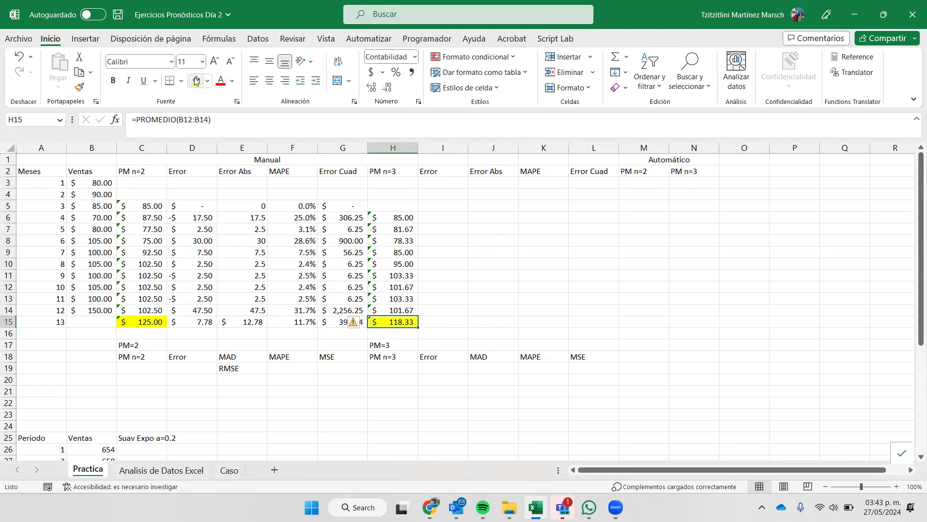
double_click(394, 321)
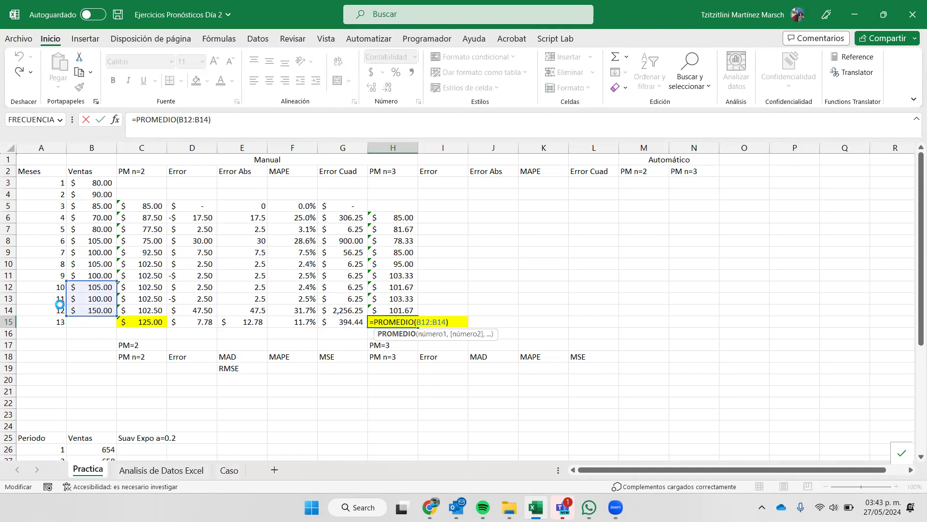
key(Return)
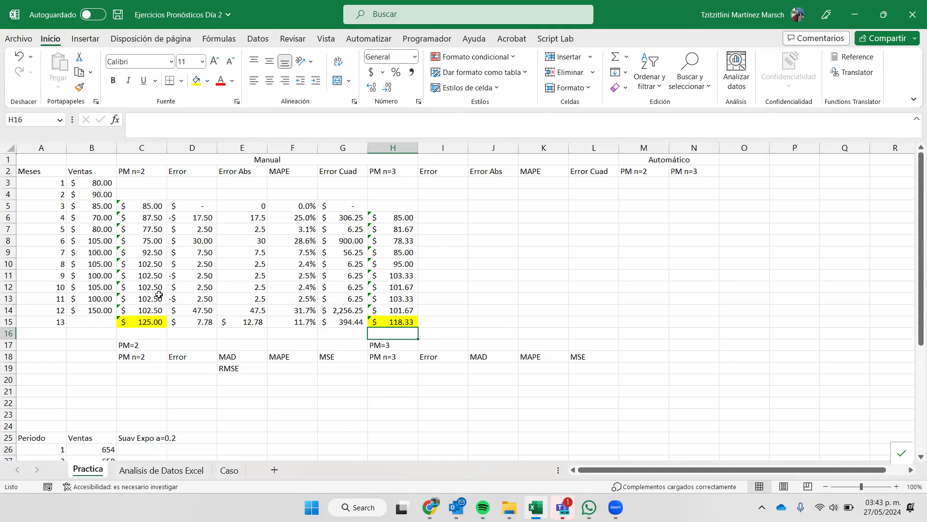
Calculate the n=3 forecast error in I6 as =B6-H6 and copy it down to I14.
click(445, 218)
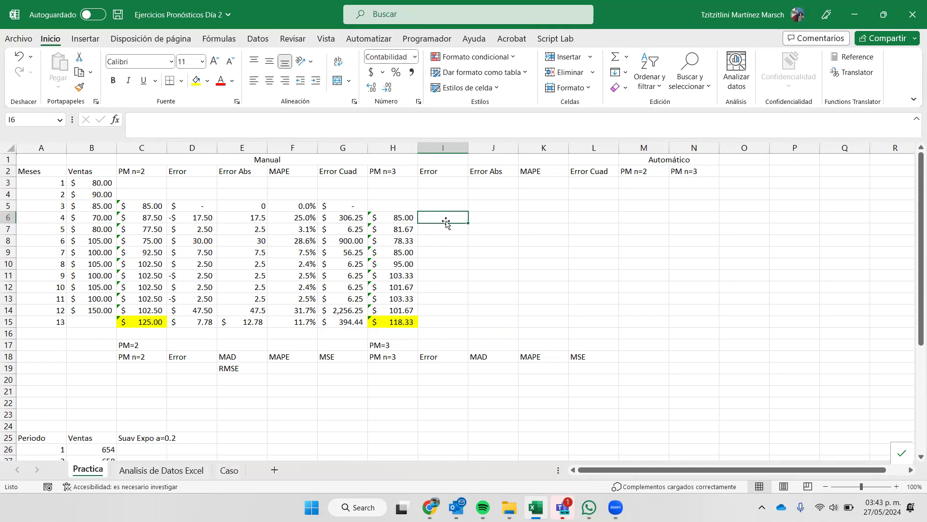
text(=)
key(Left)
key(Left)
key(Left)
key(Left)
key(Left)
key(Left)
key(Left)
text(-)
key(Left)
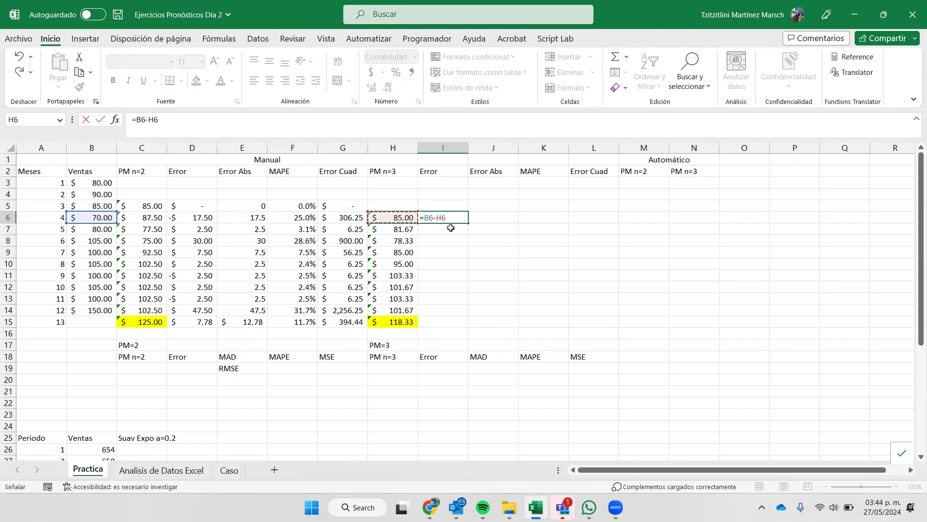
key(Return)
click(463, 222)
drag(463, 222, 439, 313)
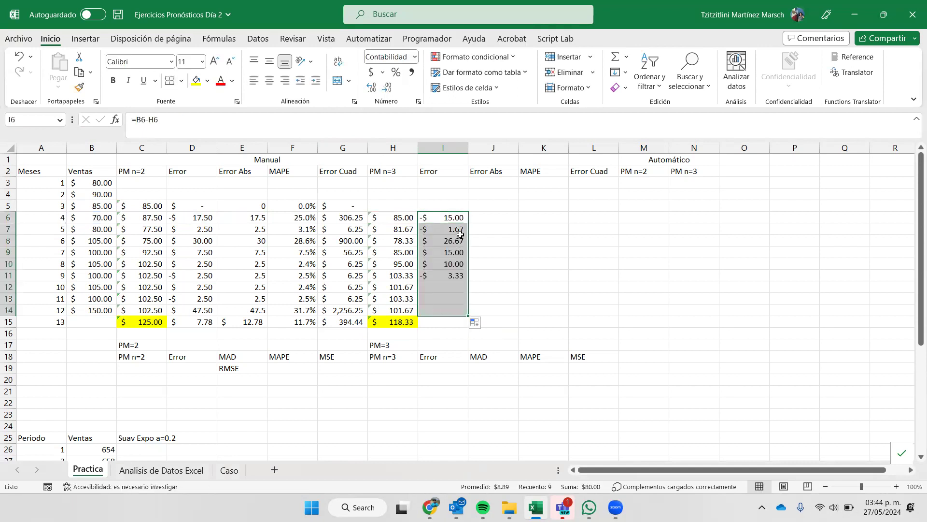
Calculate the absolute error in J6 with =ABS(I6) and copy it down to J14.
click(483, 218)
text(=abs()
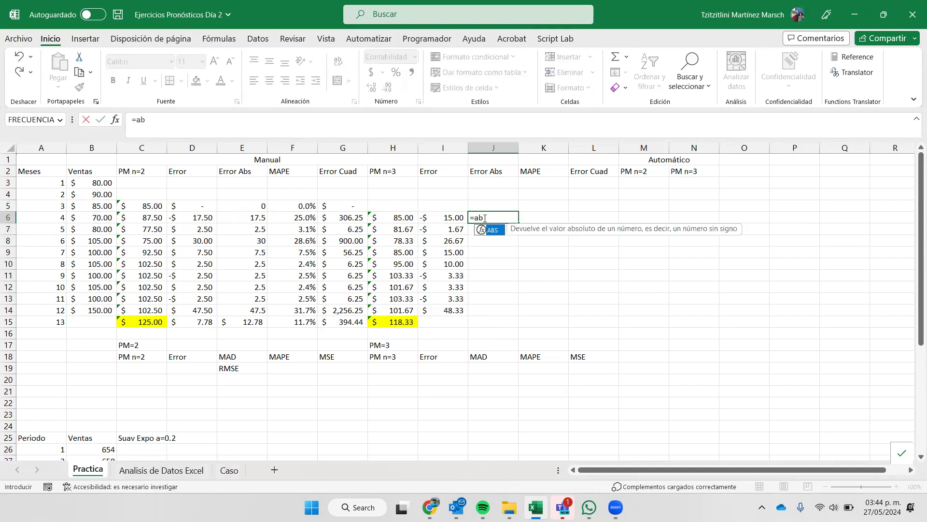
click(449, 217)
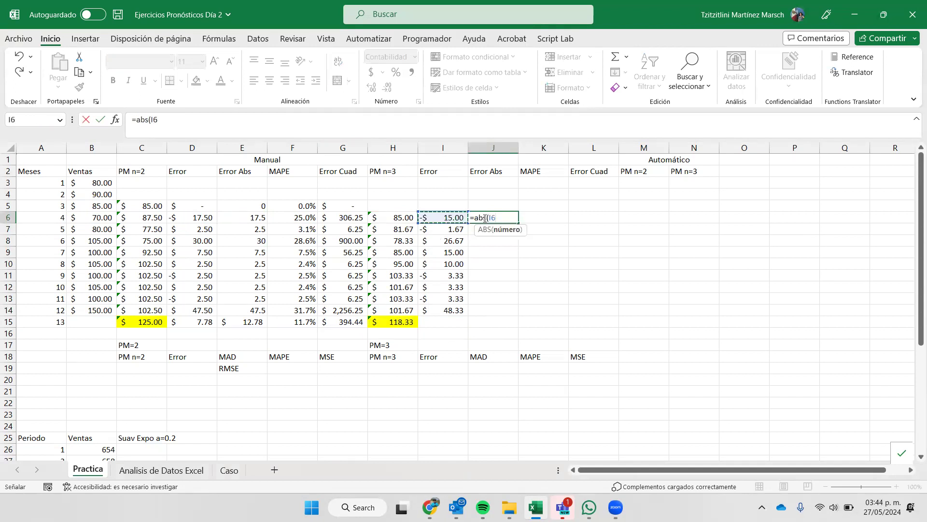
key(Return)
click(505, 214)
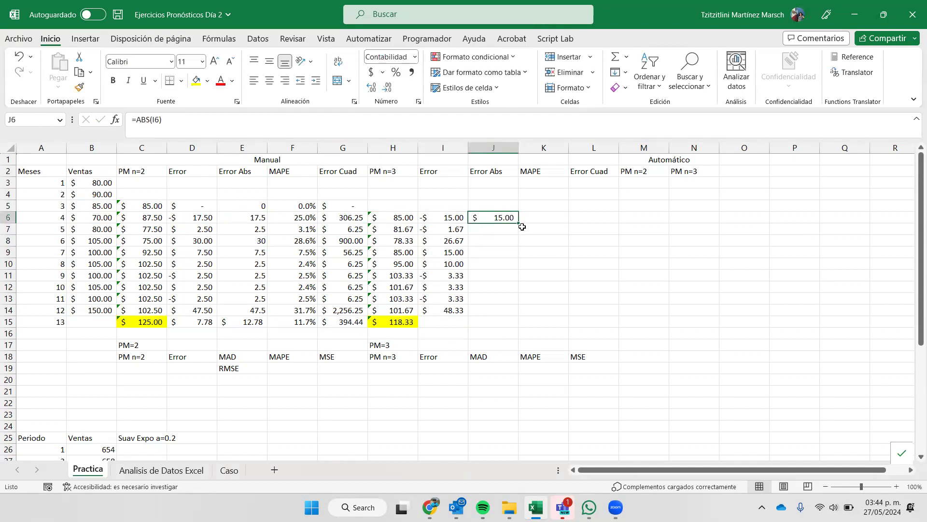
drag(519, 225, 515, 315)
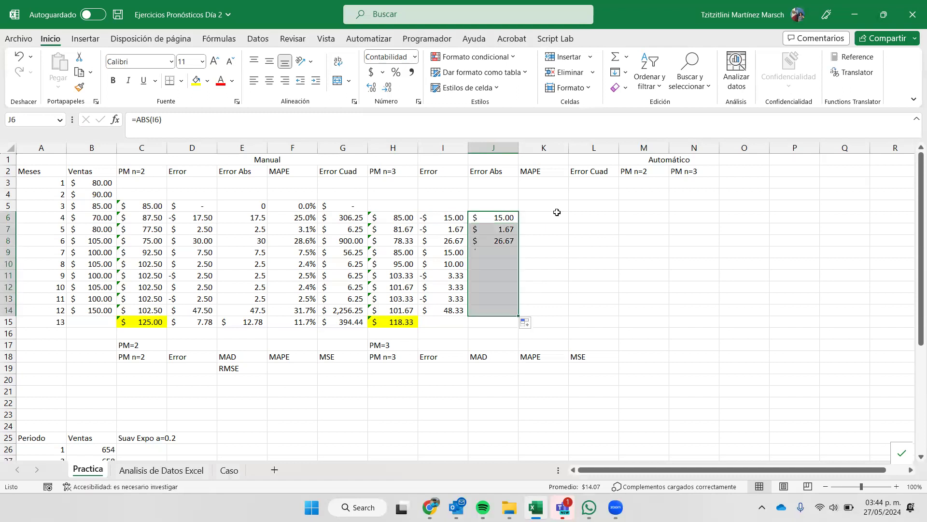
Calculate the n=3 percentage error under MAPE in K6 as =J6/B6.
click(558, 217)
text(=)
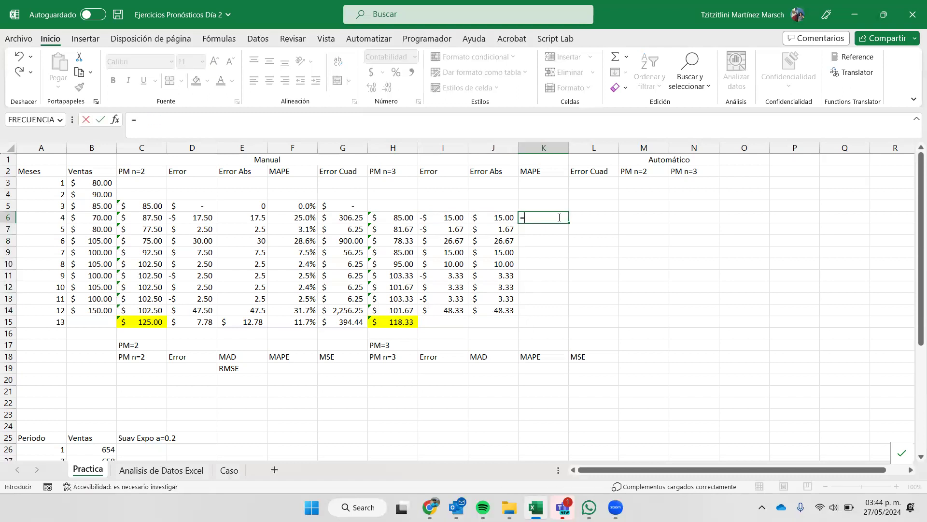
key(Left)
text(/)
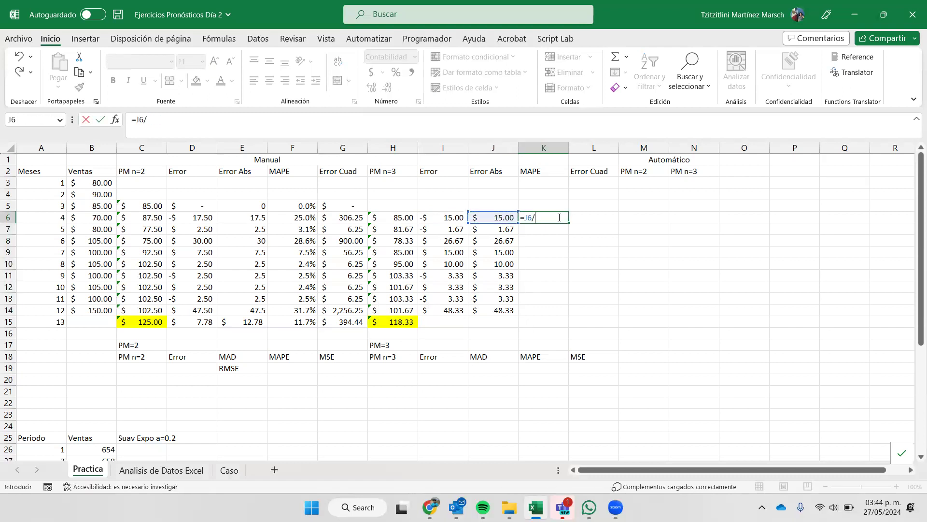
click(89, 218)
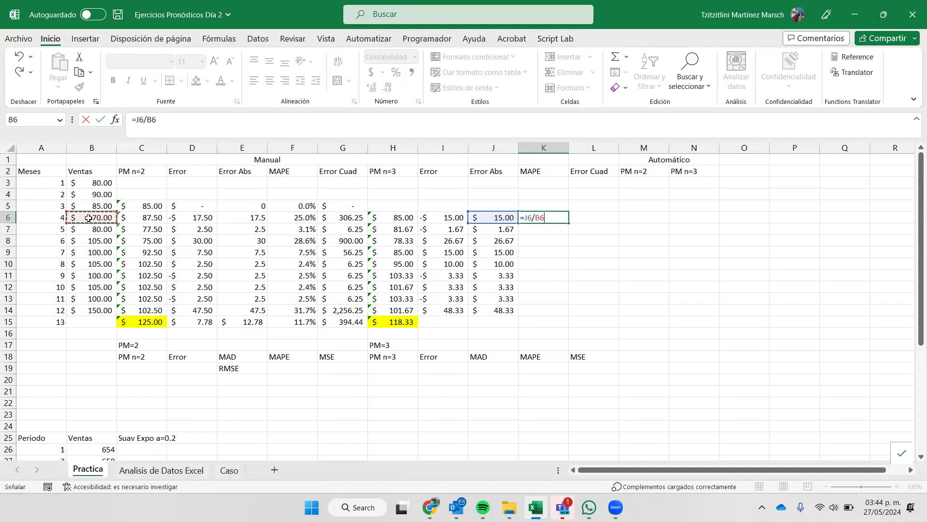
key(Return)
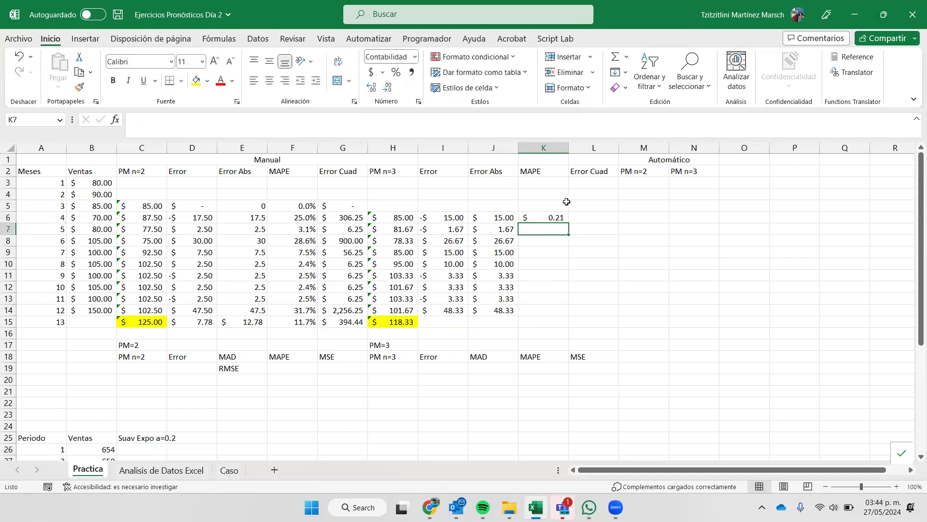
Format K6 as a percentage with one decimal place and copy it down to K14.
click(558, 218)
click(396, 72)
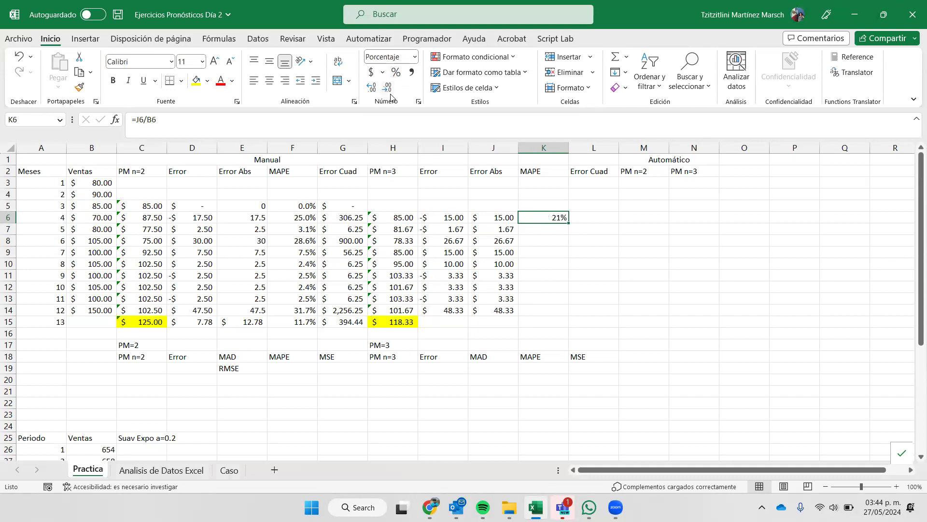
click(371, 87)
drag(566, 227, 559, 316)
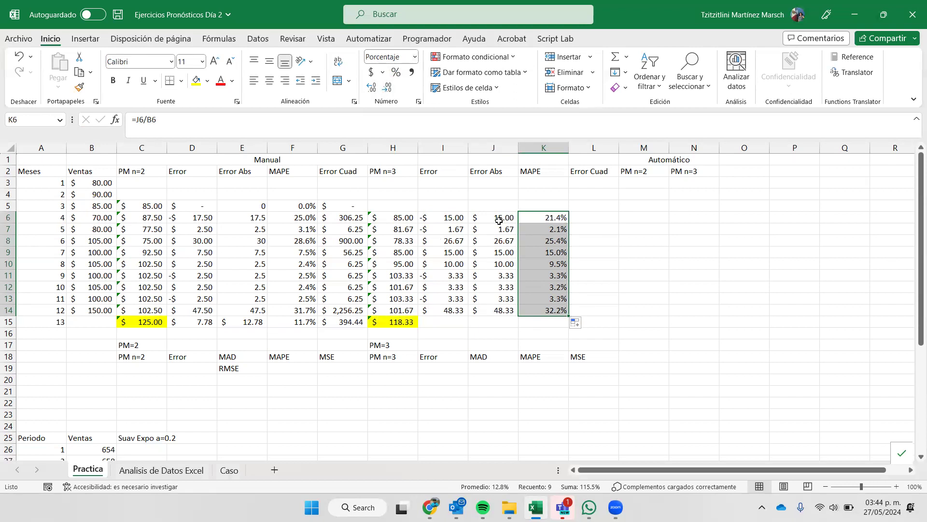
Calculate the squared error in L6 as =J6^2, copy it down to L14 and check the formula in L14.
click(594, 219)
text(=)
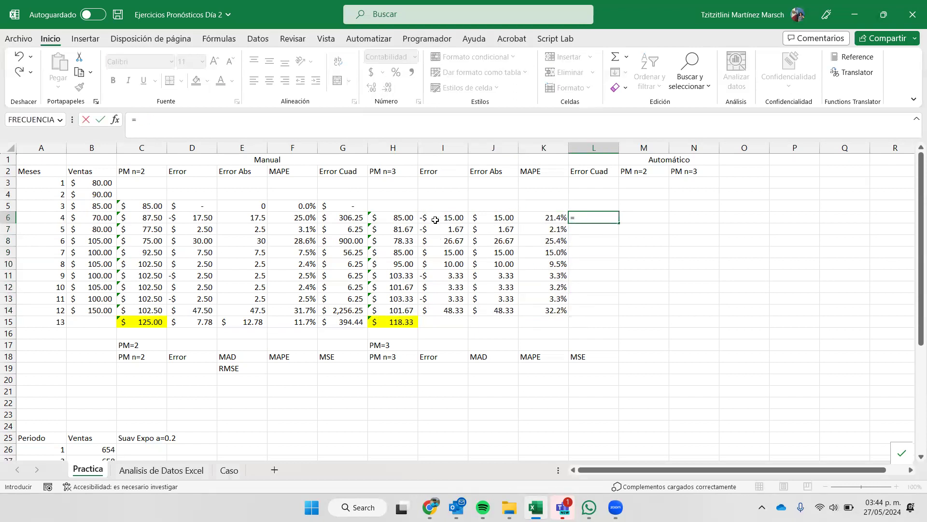
click(488, 219)
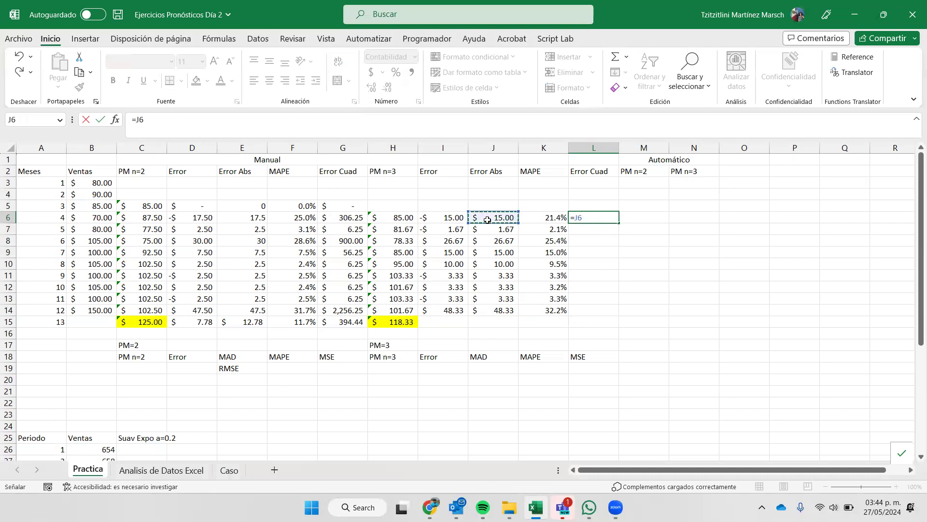
text(^2)
key(ctrl+Return)
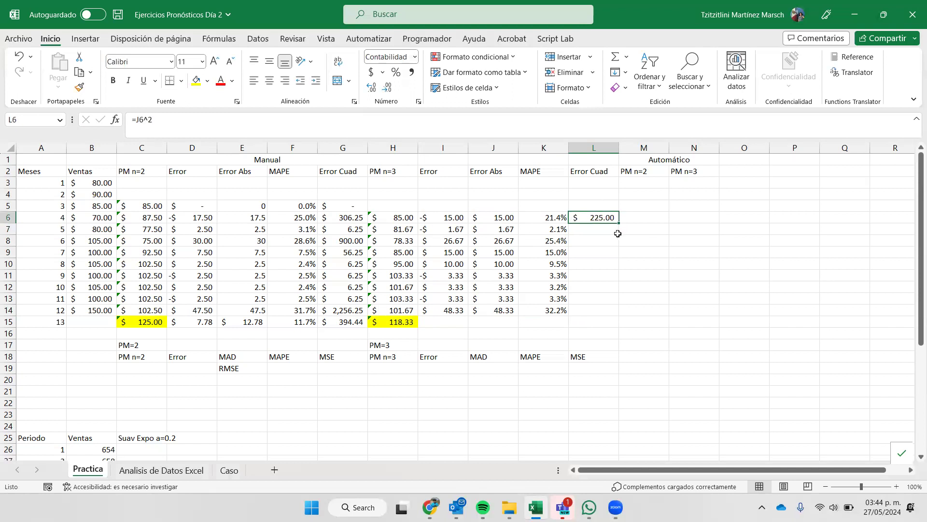
drag(618, 224, 617, 314)
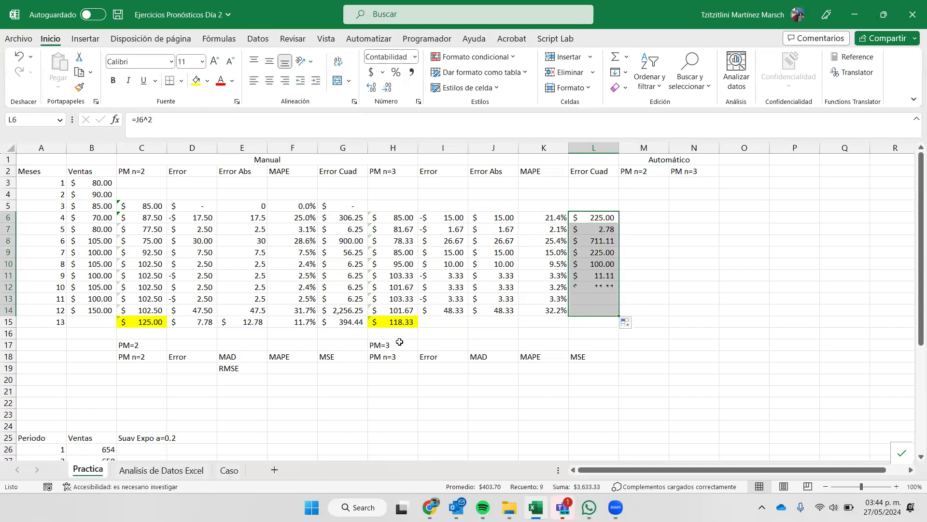
click(459, 324)
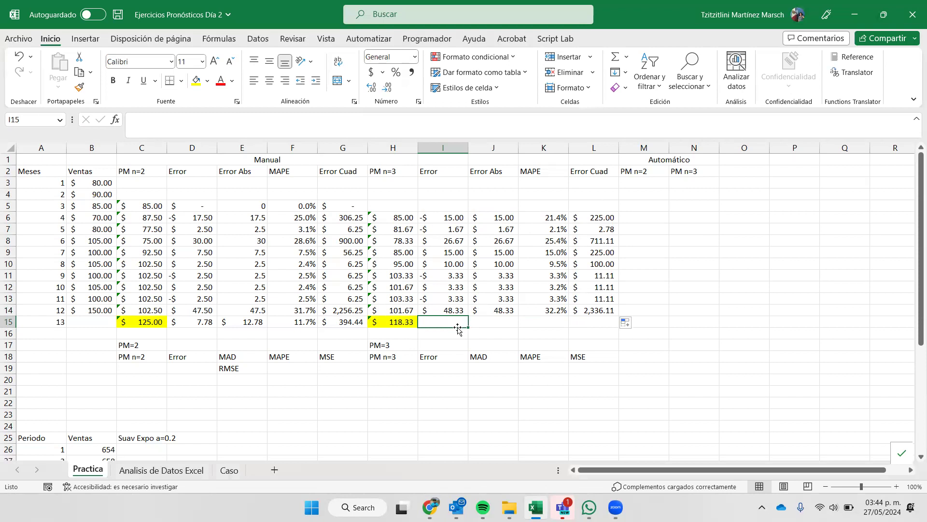
click(595, 218)
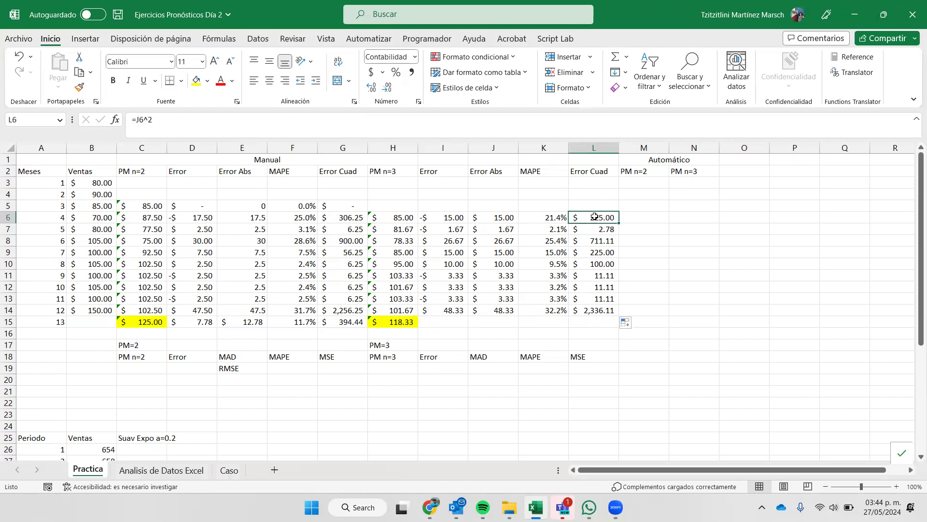
drag(618, 223, 620, 319)
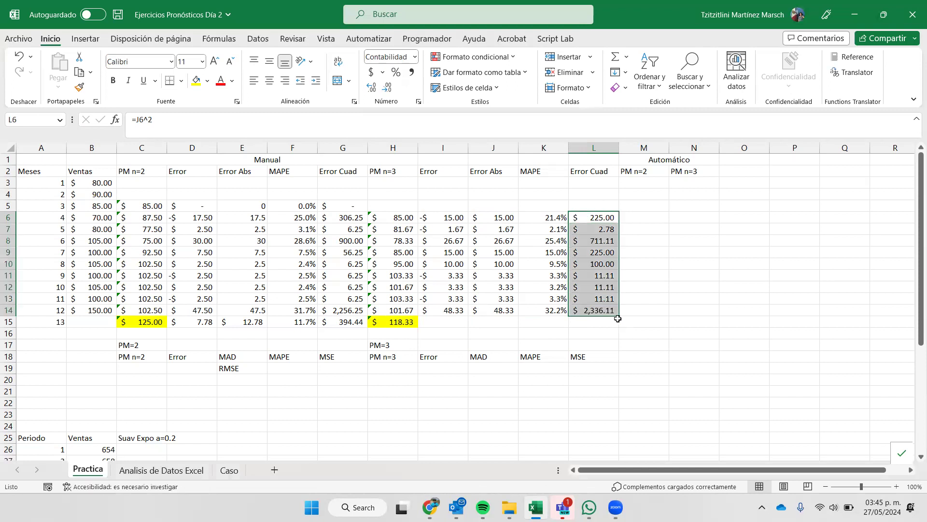
double_click(603, 311)
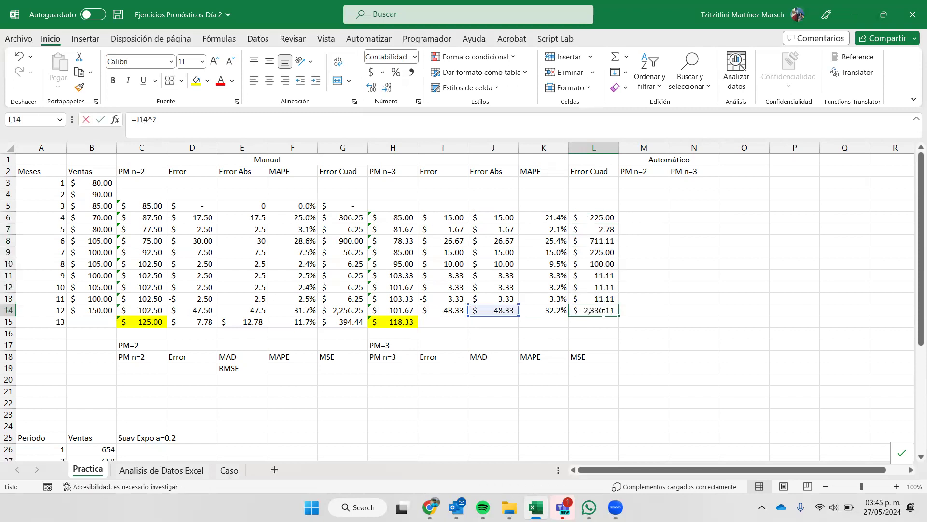
key(Return)
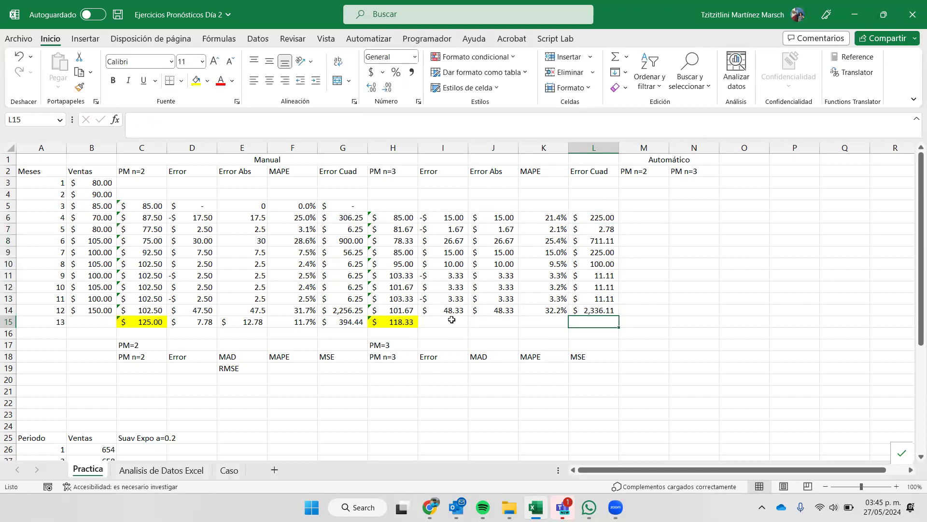
Average the n=3 errors in I15 with =PROMEDIO(I6:I14) and copy the formula across to L15.
click(451, 319)
text(=p)
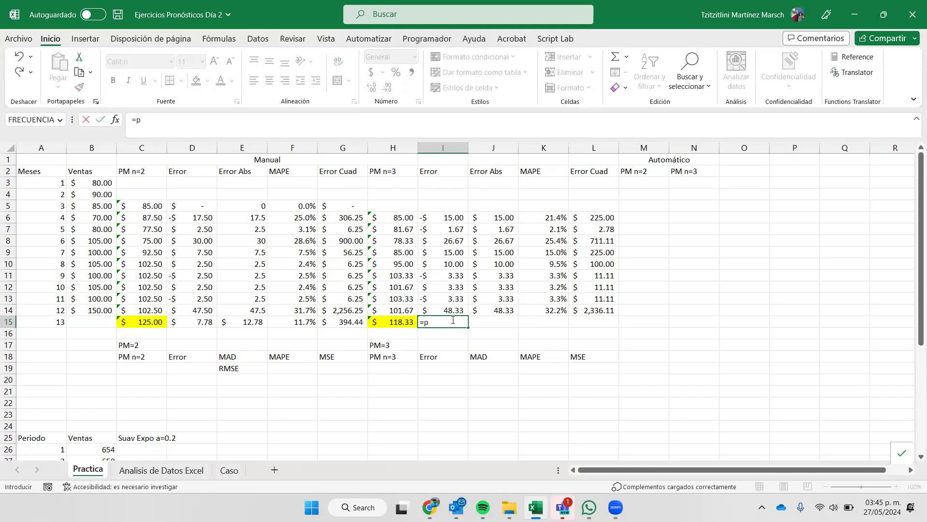
text(romedio()
drag(435, 218, 604, 327)
key(Return)
click(463, 325)
click(593, 333)
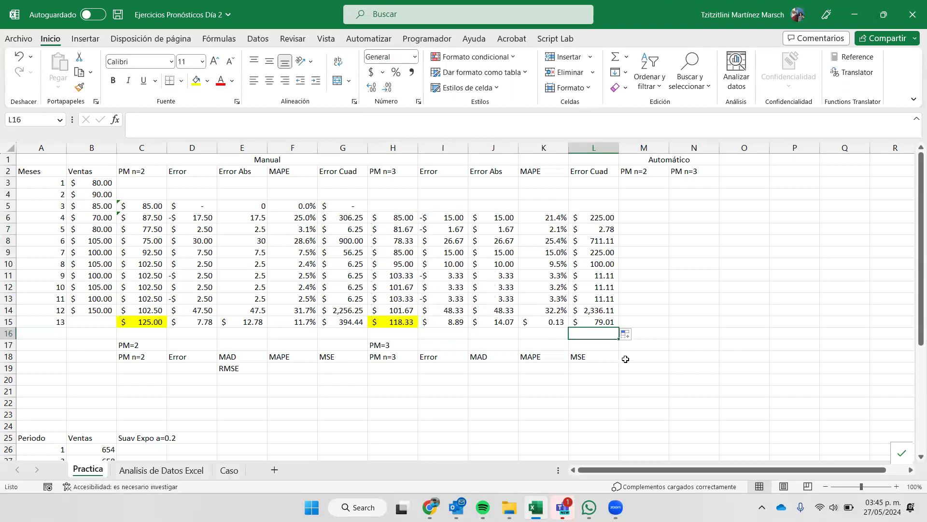
click(558, 324)
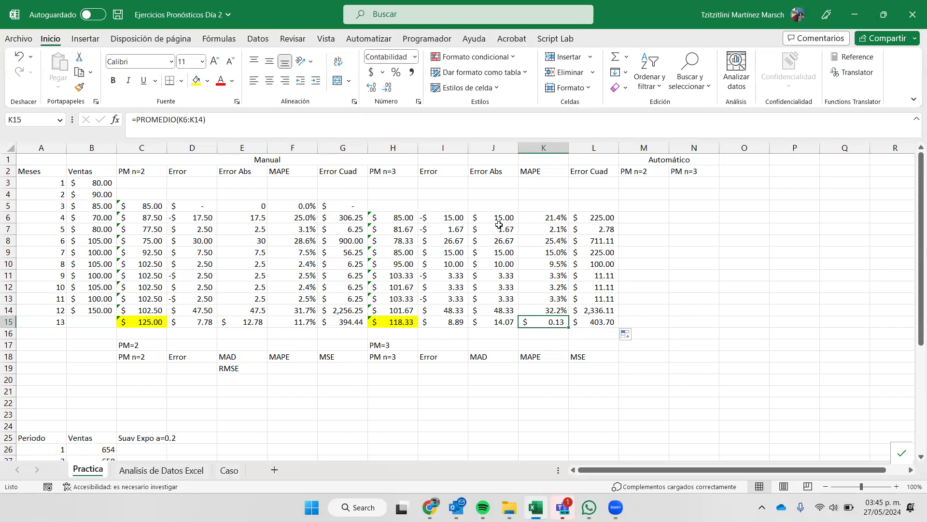
Format the n=3 MAPE average in K15 as a percentage with two decimal places.
click(396, 72)
click(371, 87)
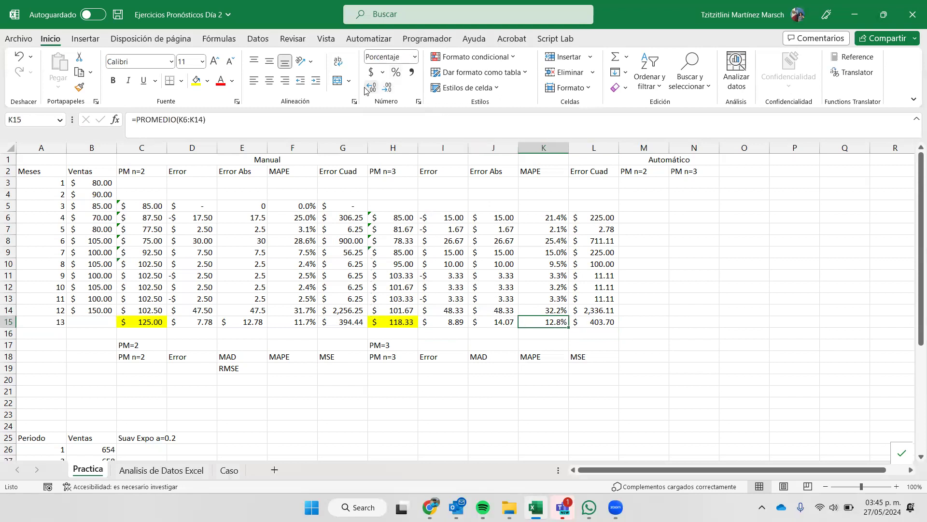
click(369, 88)
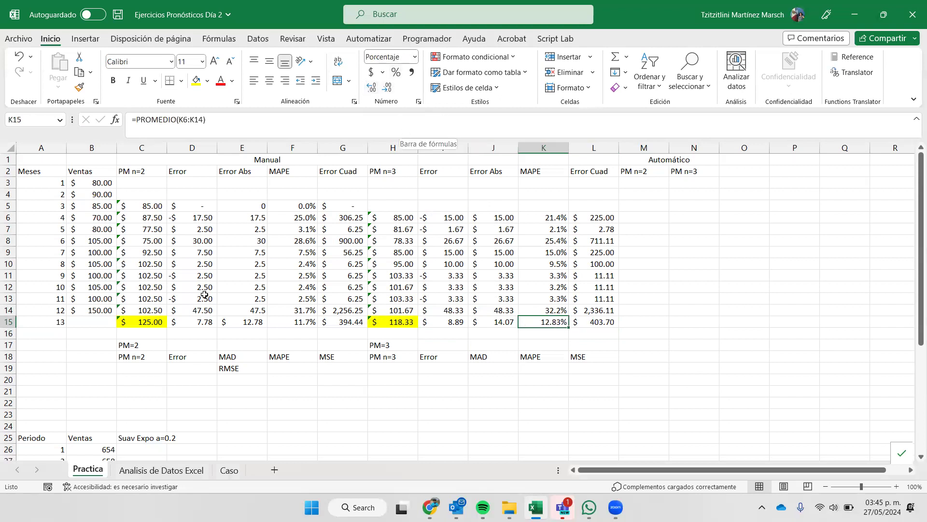
Highlight the n=2 forecast for month 13 in C15 with a light green fill and check the MAPE average in F15.
click(308, 324)
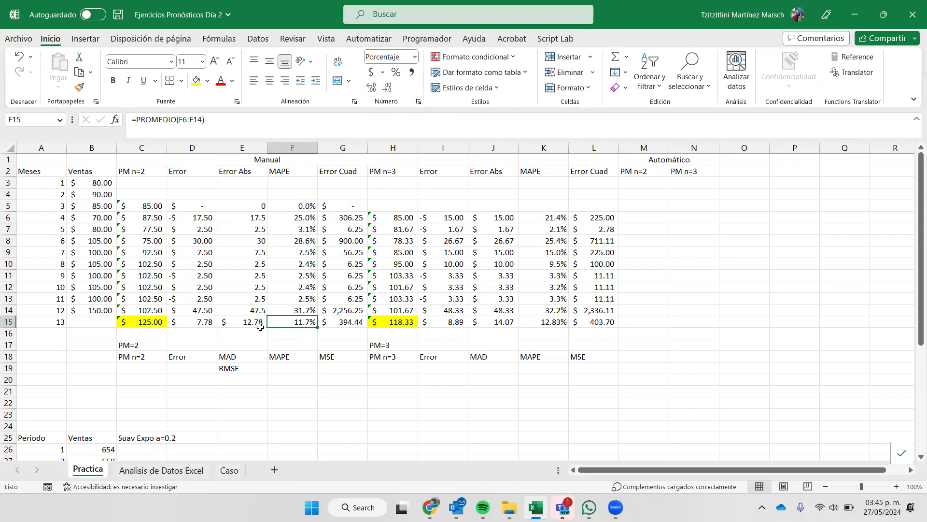
mouse_move(131, 324)
mouse_down()
mouse_move(290, 323)
mouse_move(142, 316)
mouse_move(148, 325)
mouse_up()
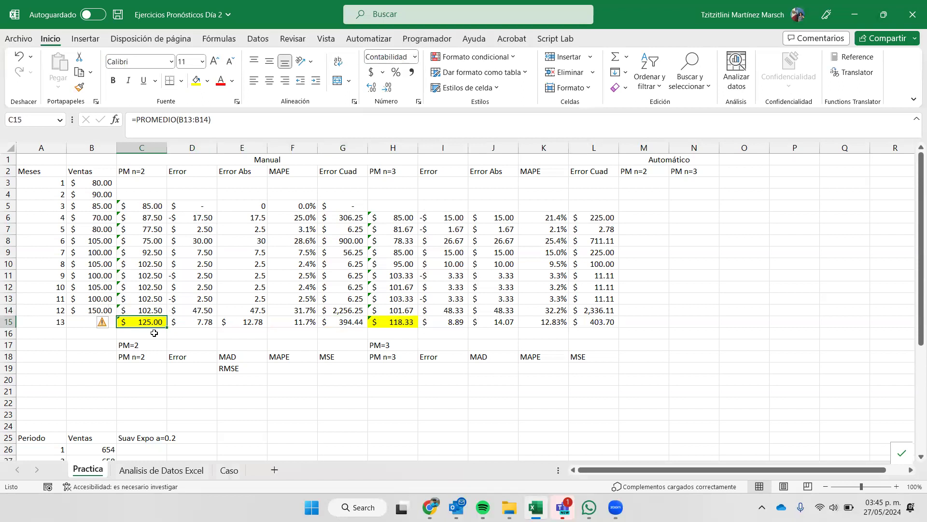
click(208, 82)
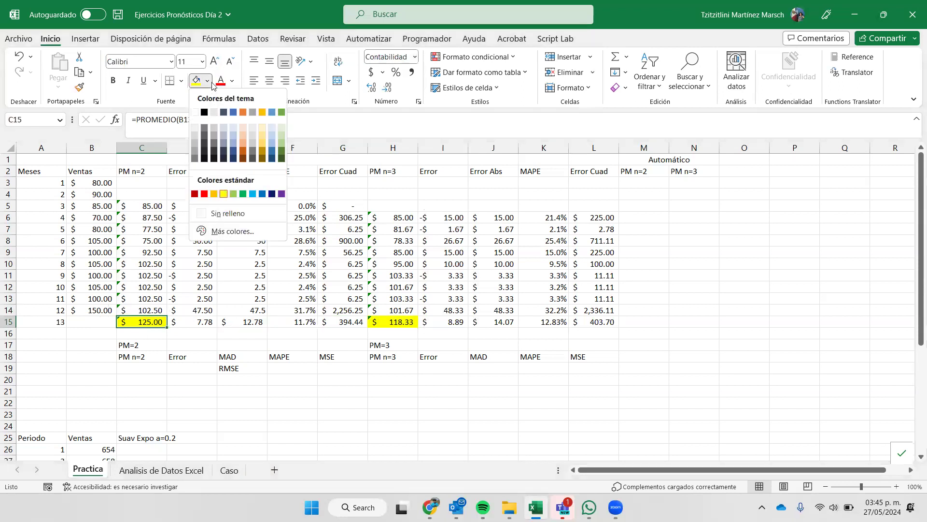
click(281, 138)
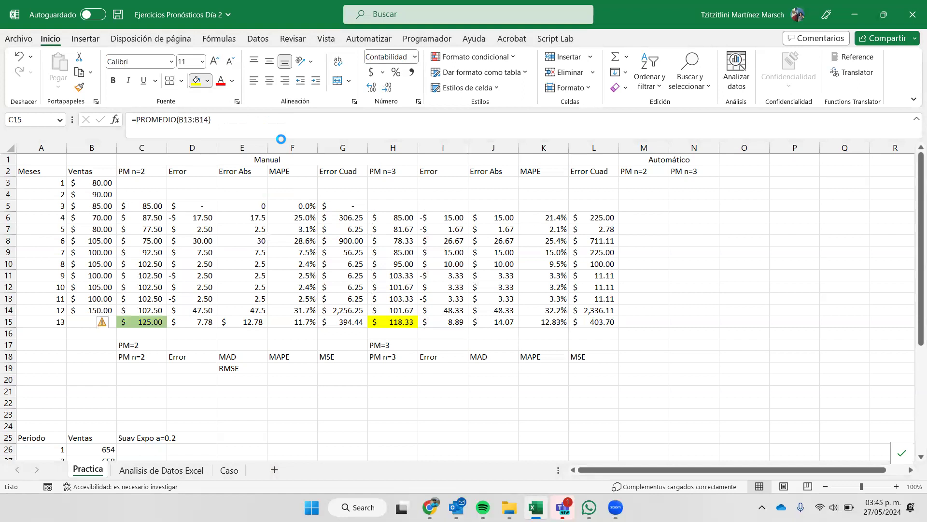
click(293, 321)
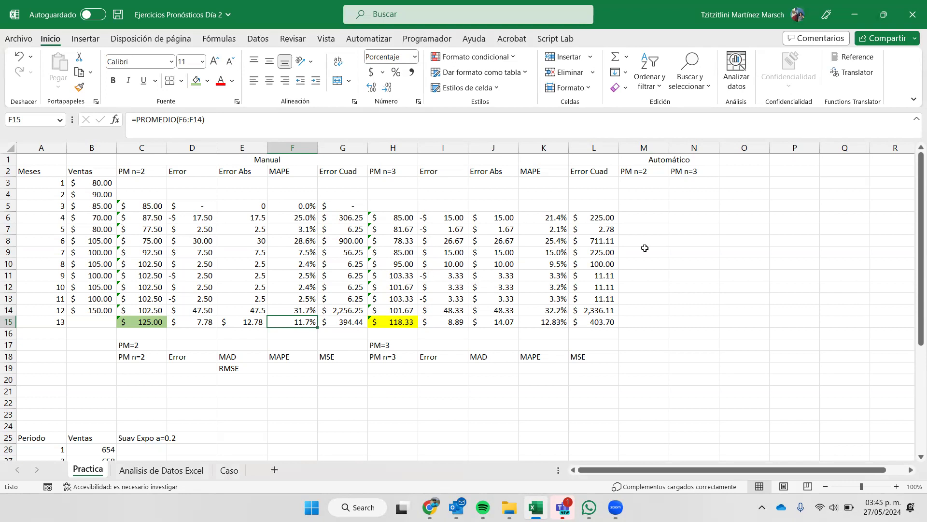
Insert a new column N before the automatic PM n=3 column and enter the header Error n=2 in N2.
click(694, 147)
right_click(694, 147)
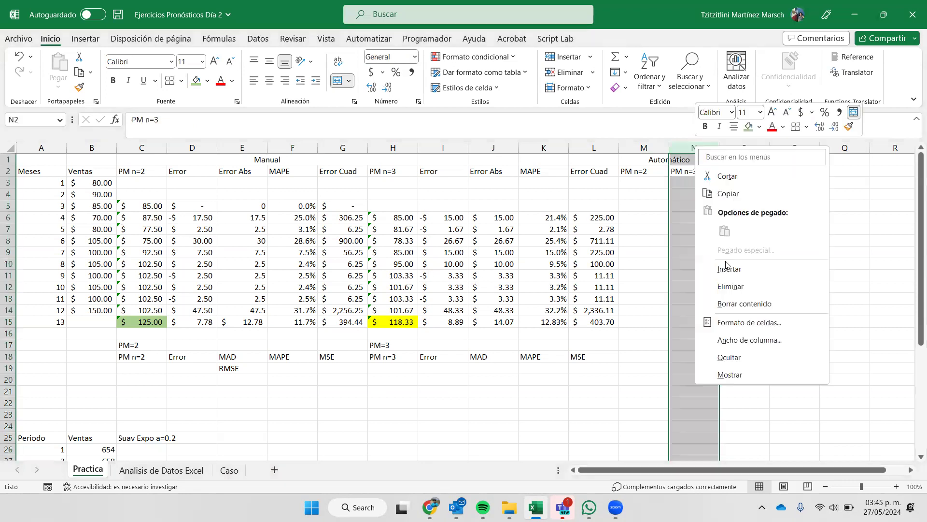
click(728, 269)
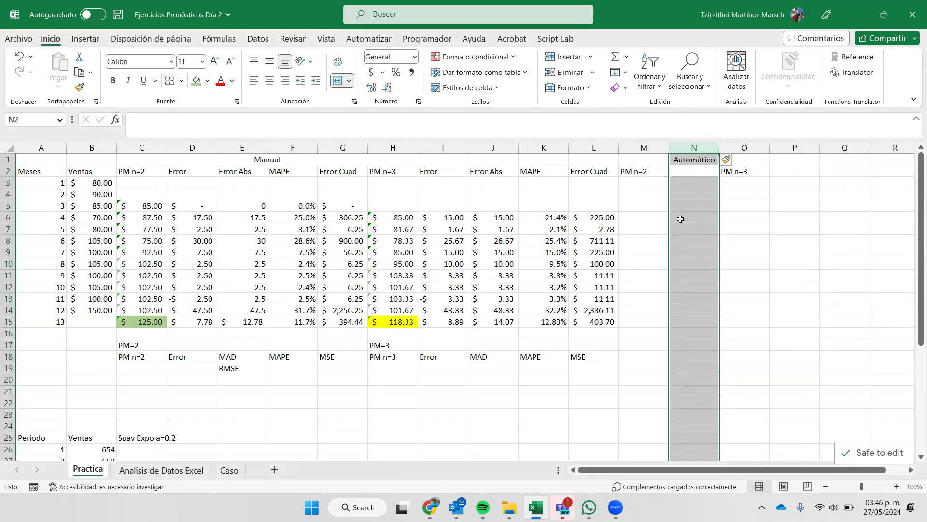
click(678, 172)
text(Error)
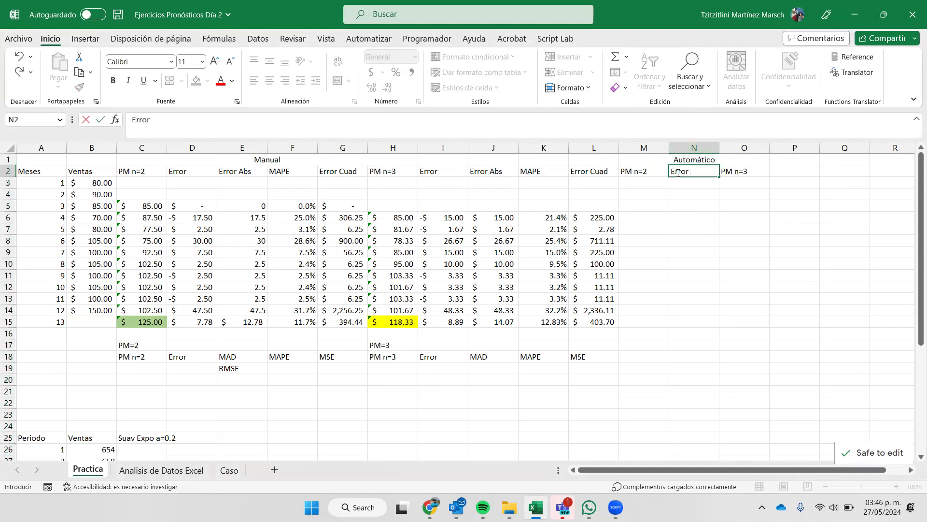
text( n=2)
key(Return)
Copy the Error n=2 header to P2 and change it there to Error n=3.
click(678, 173)
key(ctrl+c)
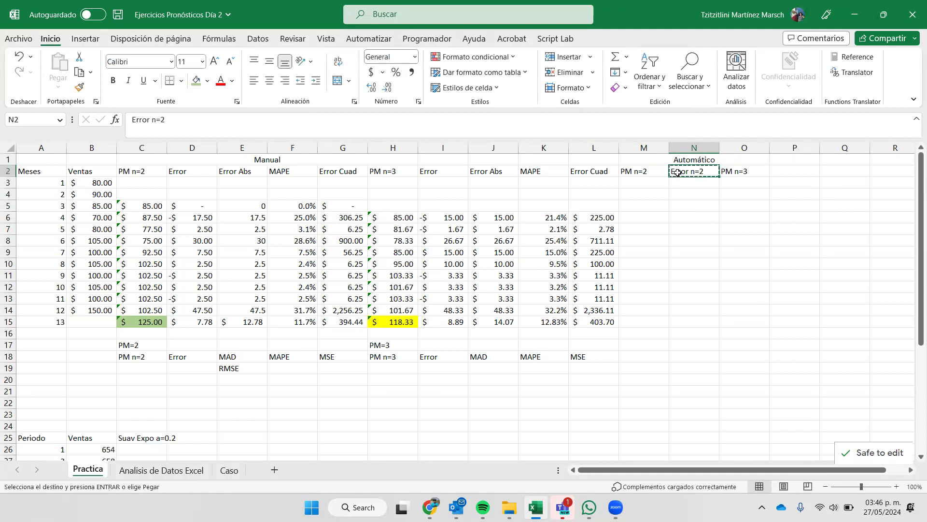
click(795, 171)
key(ctrl+v)
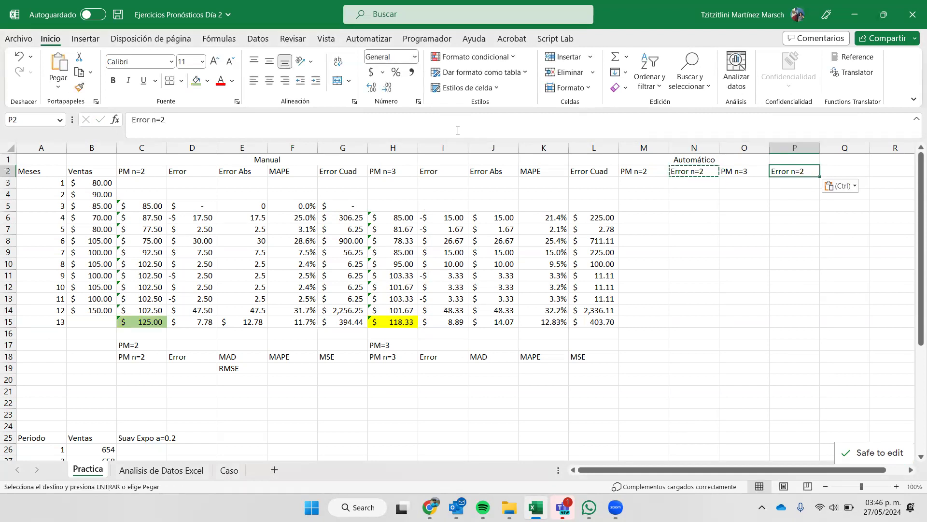
click(458, 130)
key(BackSpace)
text(3)
key(Return)
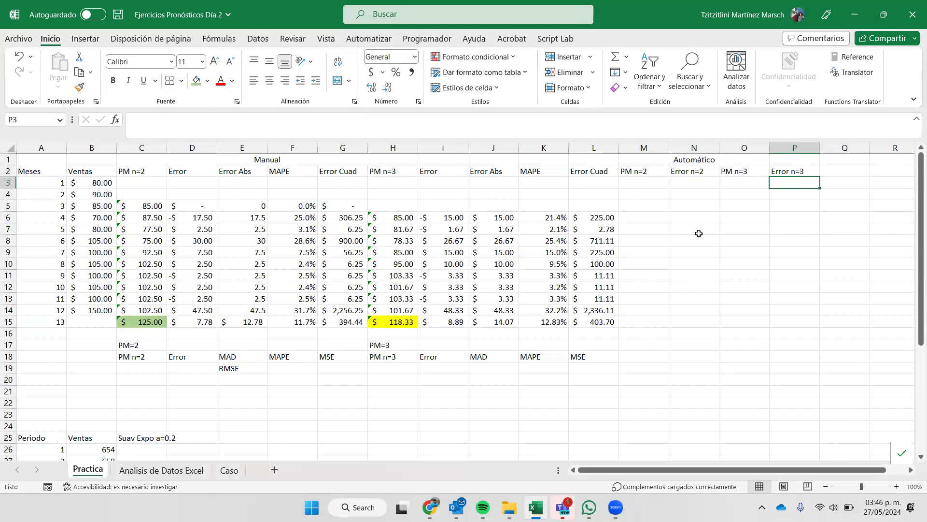
Run the Data Analysis Moving Average on B3:B14 with interval 2, output range M4 and standard errors included.
click(90, 39)
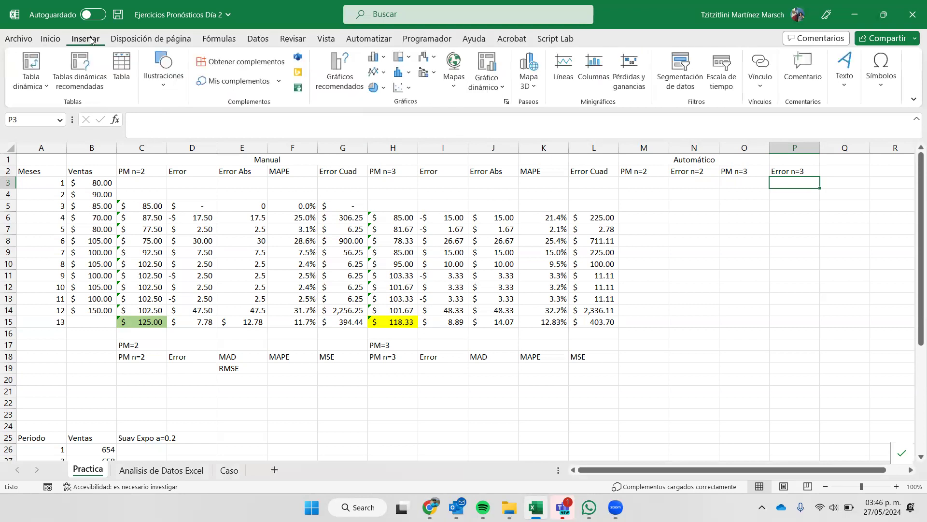
click(258, 39)
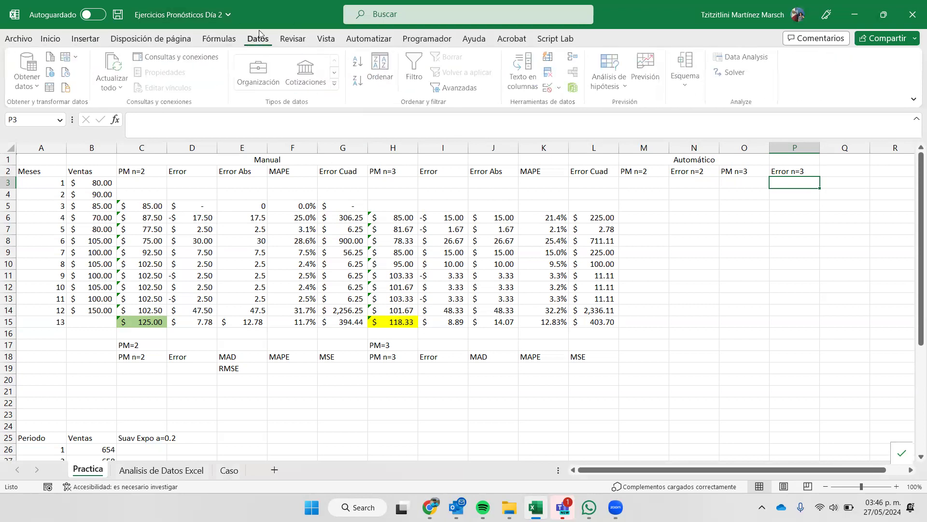
click(734, 56)
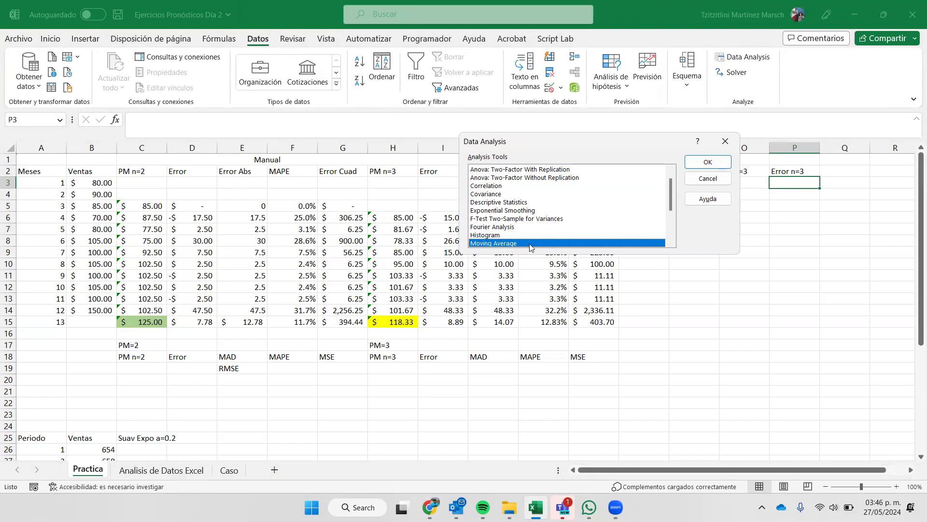
click(707, 162)
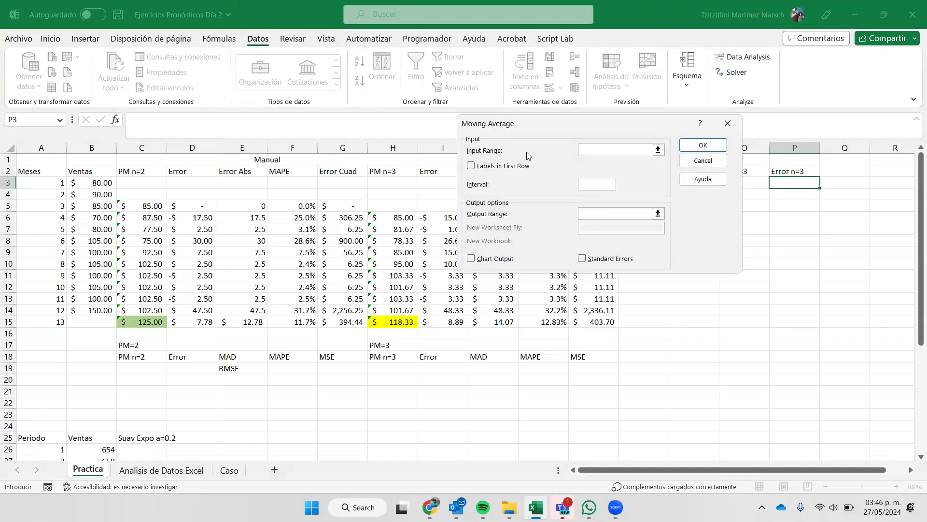
drag(93, 183, 91, 309)
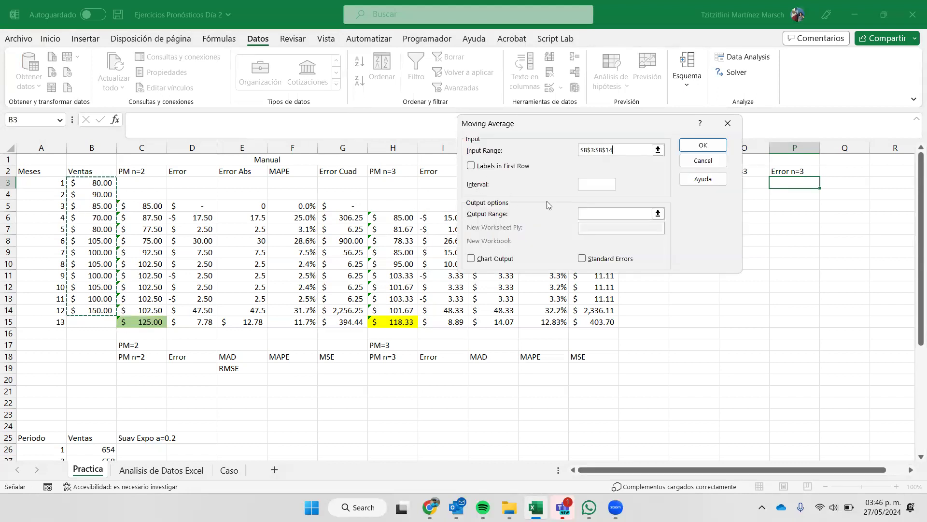
click(581, 184)
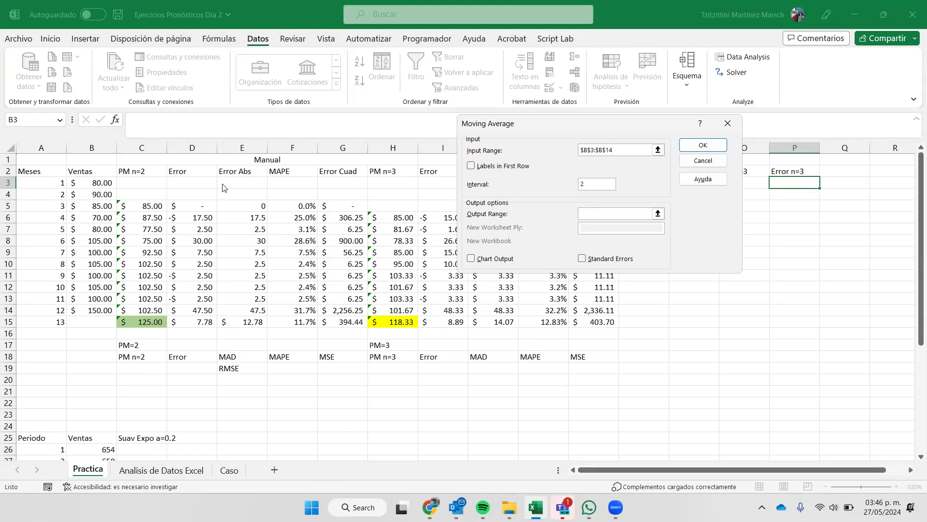
click(621, 214)
drag(483, 123, 328, 110)
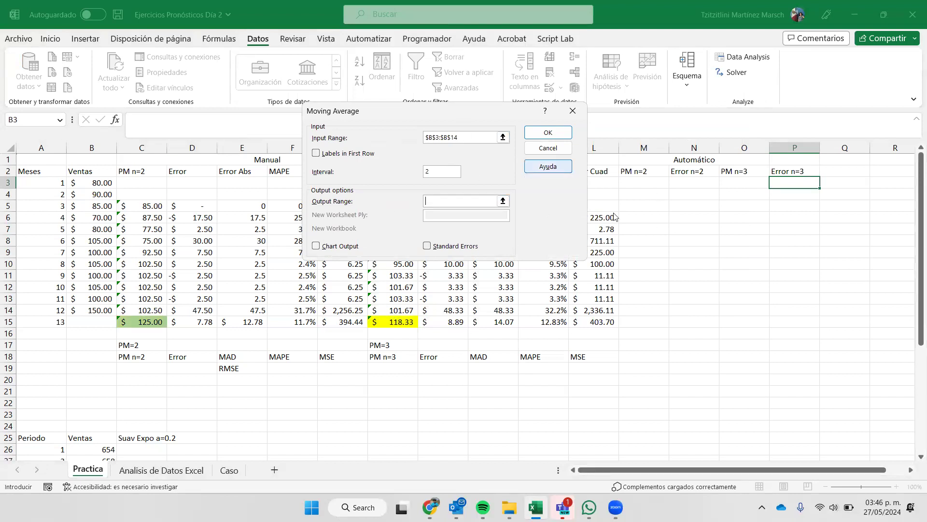
click(646, 194)
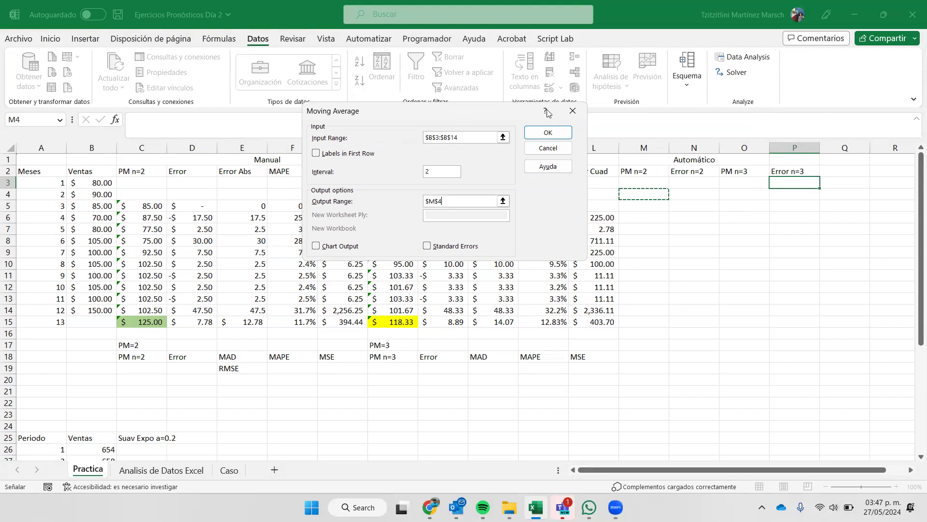
click(436, 247)
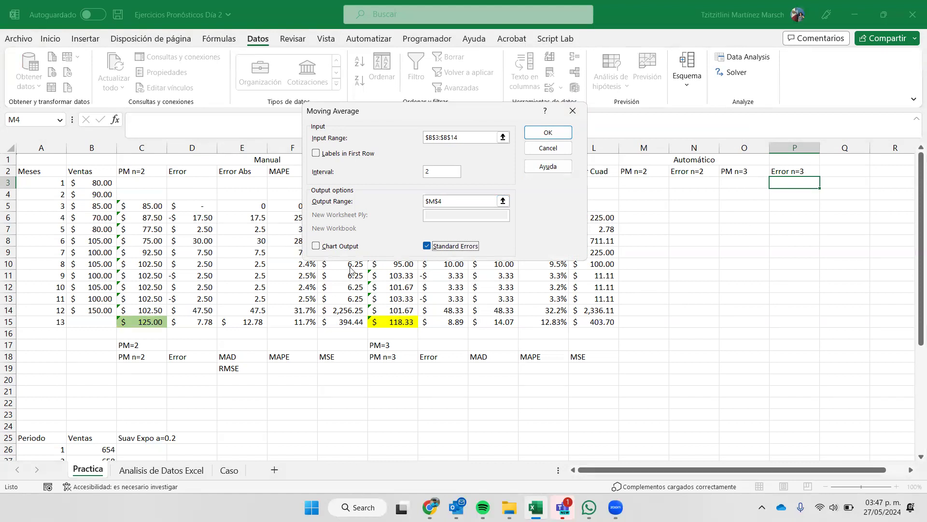
click(549, 130)
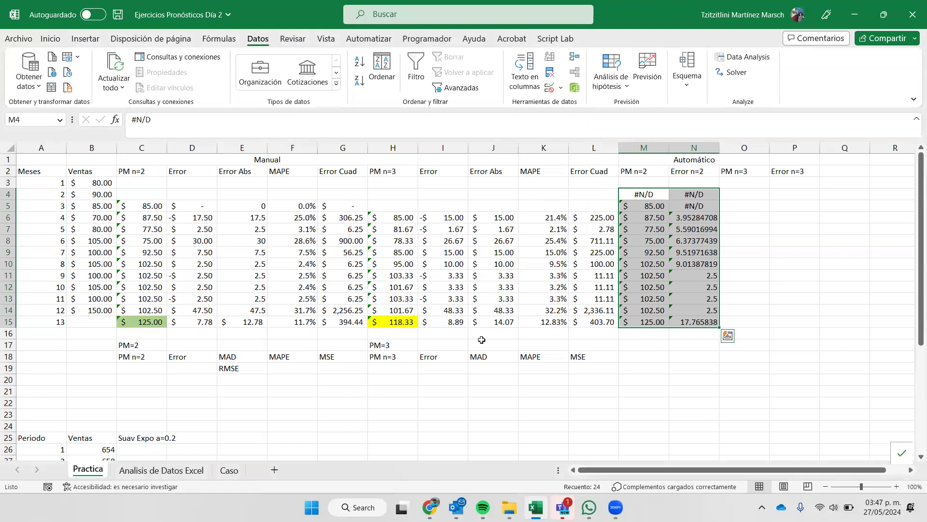
Highlight the automatic n=2 forecast in M15 with a yellow fill and check the standard error formula in N15.
click(653, 321)
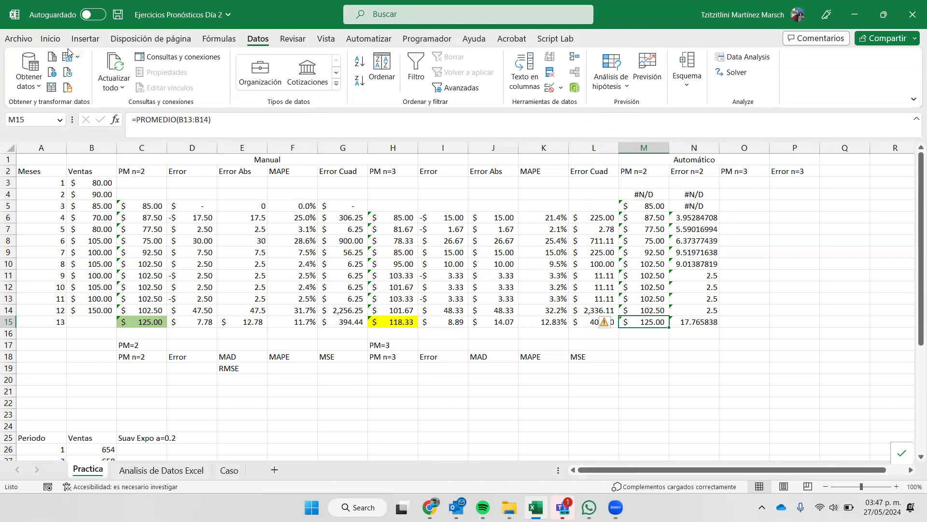
click(55, 40)
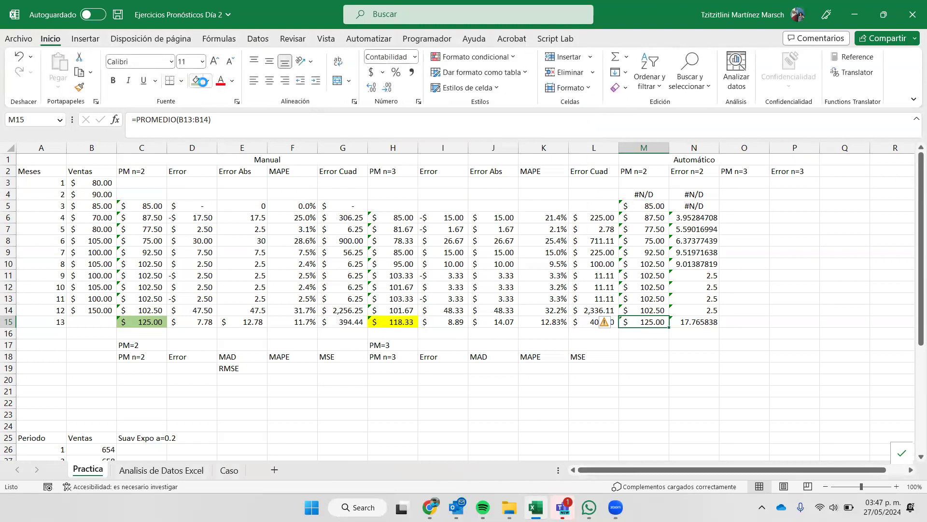
click(196, 80)
click(207, 81)
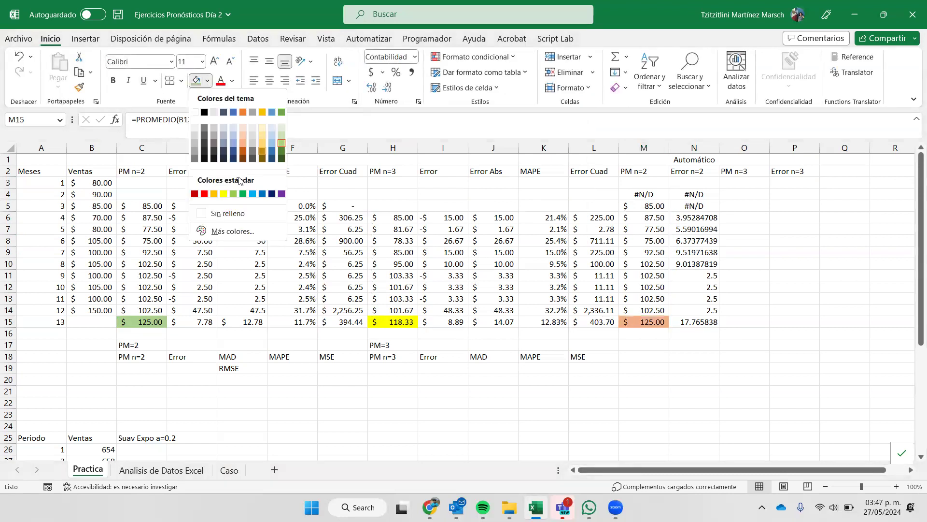
click(224, 193)
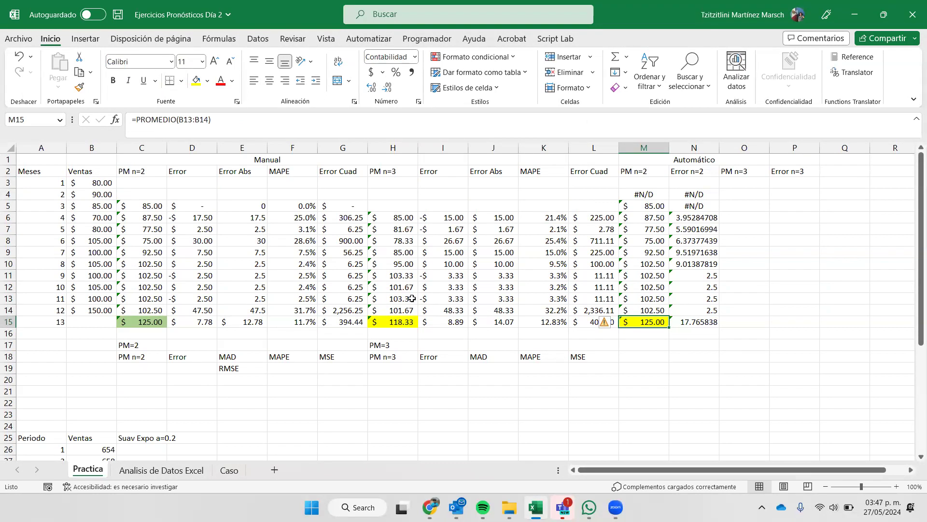
click(682, 322)
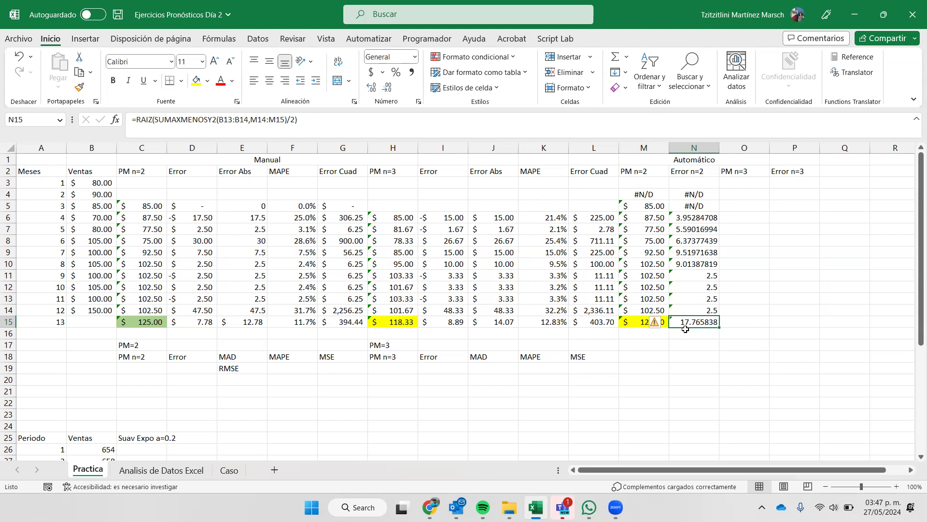
Run the Data Analysis Moving Average on B3:B14 with interval 3, output range O5 and standard errors, and check the last forecast in O16.
click(742, 173)
key(alt+b)
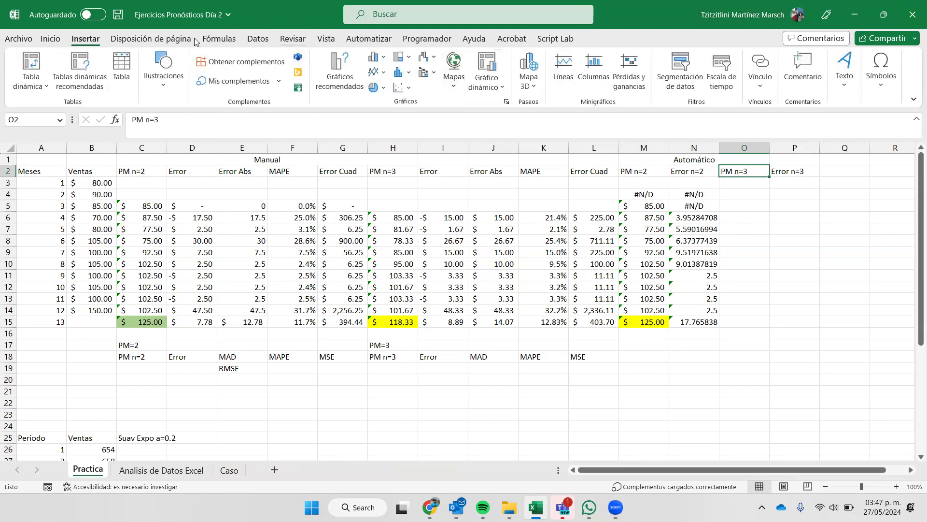
click(258, 39)
click(748, 57)
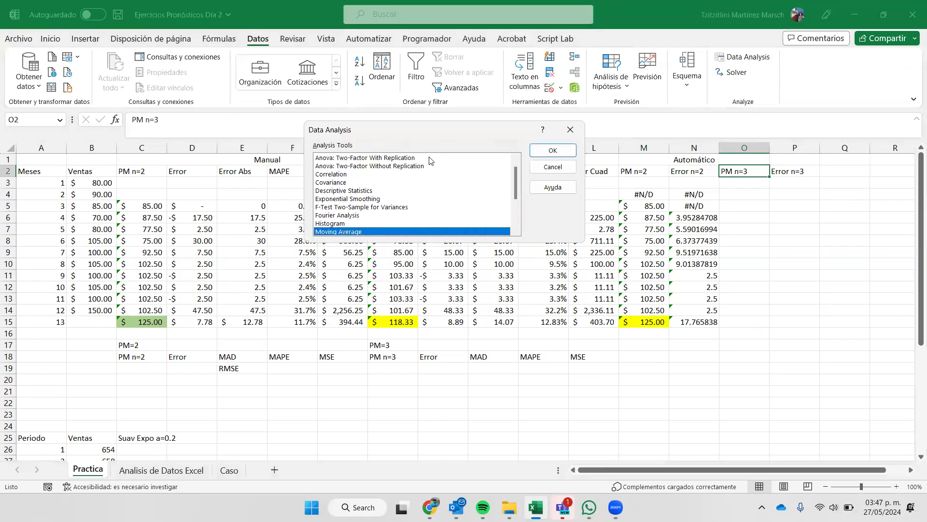
scroll(410, 224, down, 2)
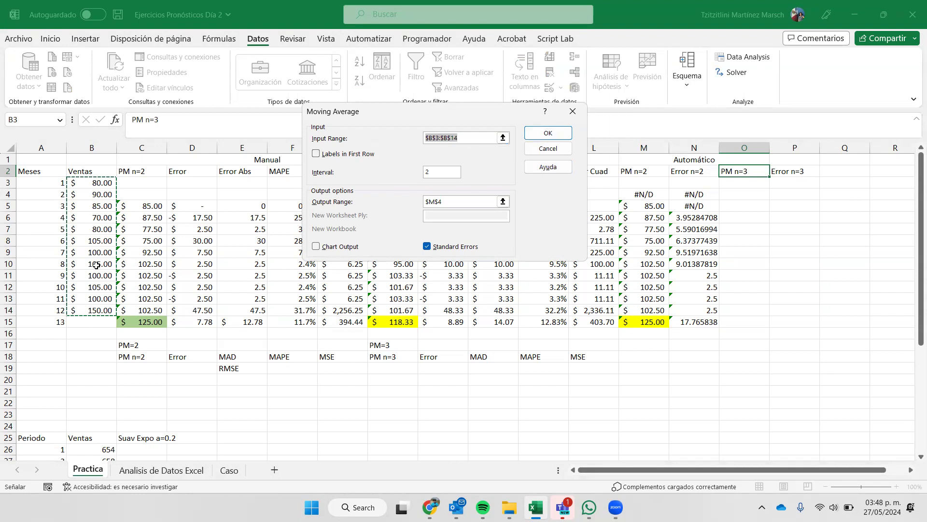
double_click(438, 172)
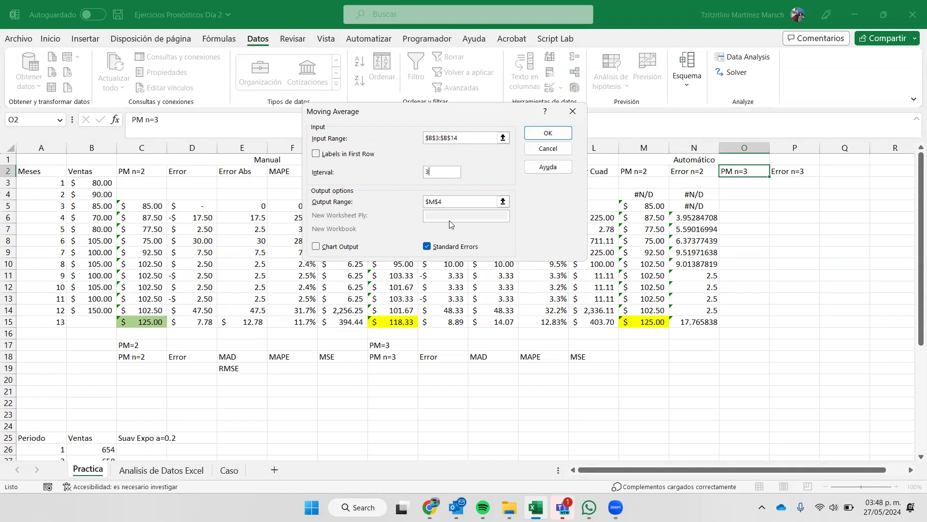
click(449, 205)
key(BackSpace)
click(746, 207)
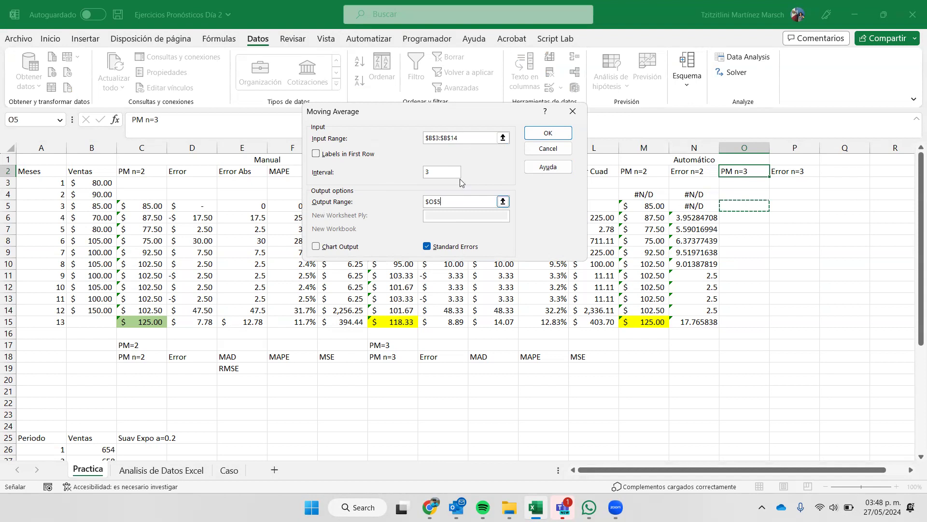
click(548, 133)
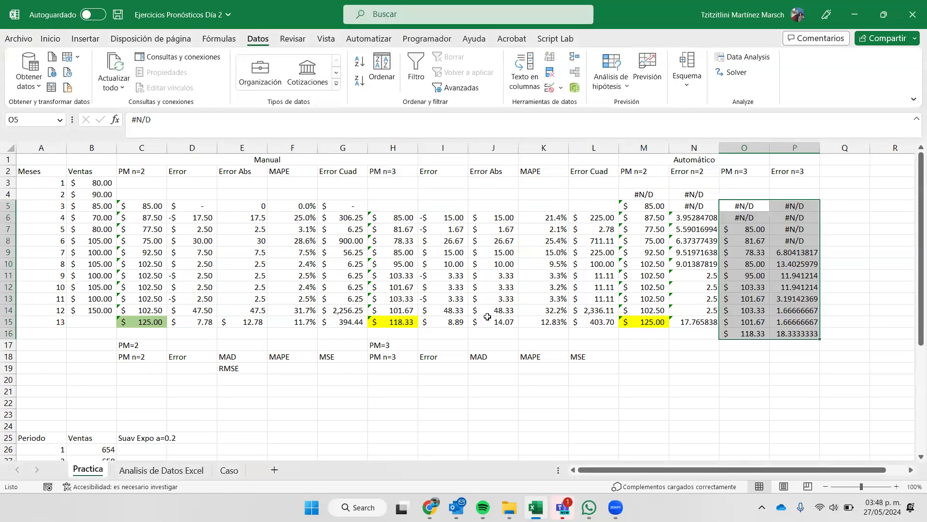
click(743, 333)
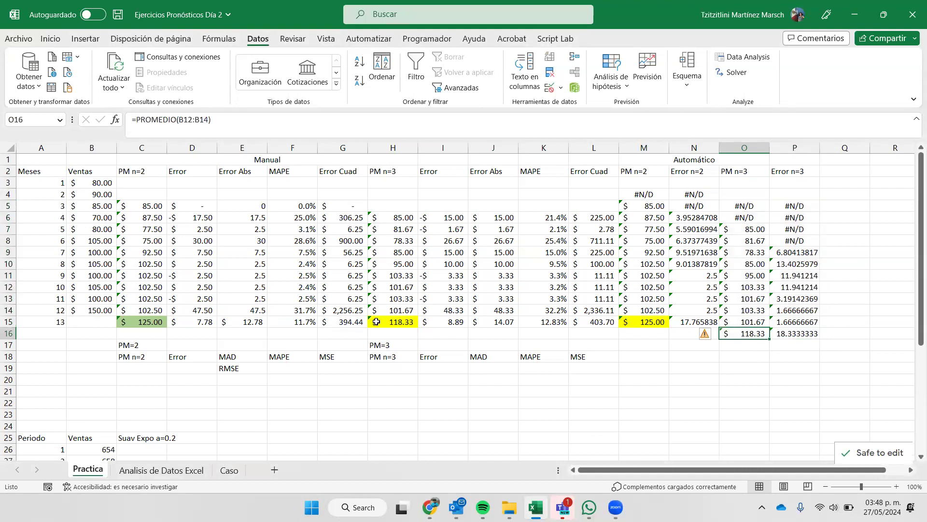
Highlight the automatic n=3 forecast in O16 with a yellow fill and check the standard error formulas in P16 and N15.
click(54, 41)
click(196, 80)
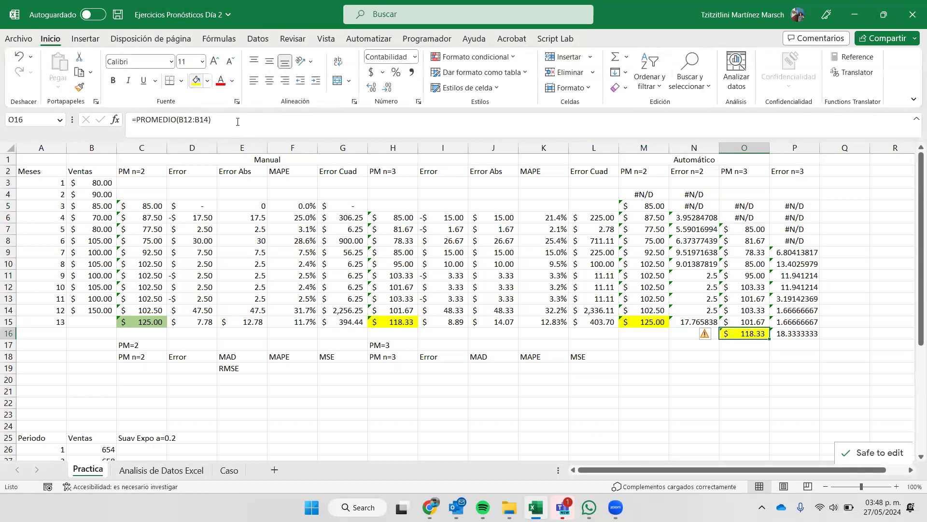
click(801, 334)
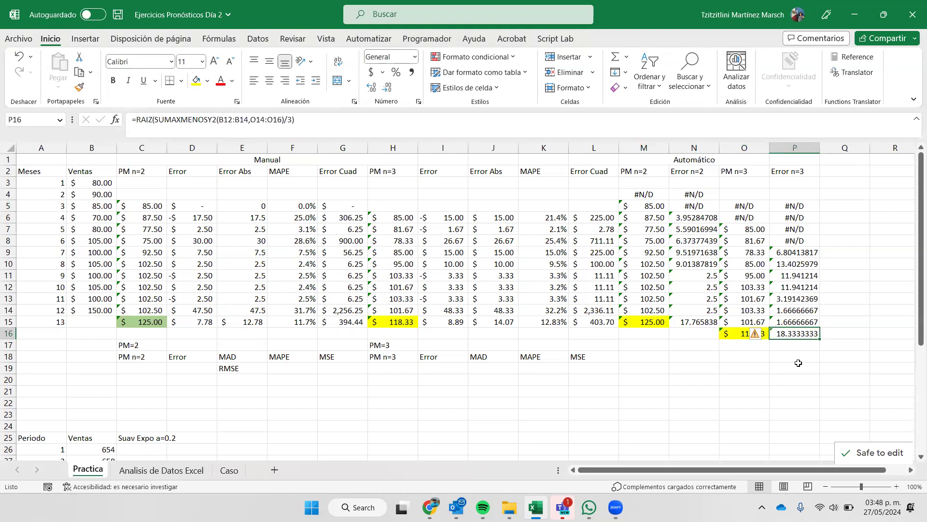
click(688, 322)
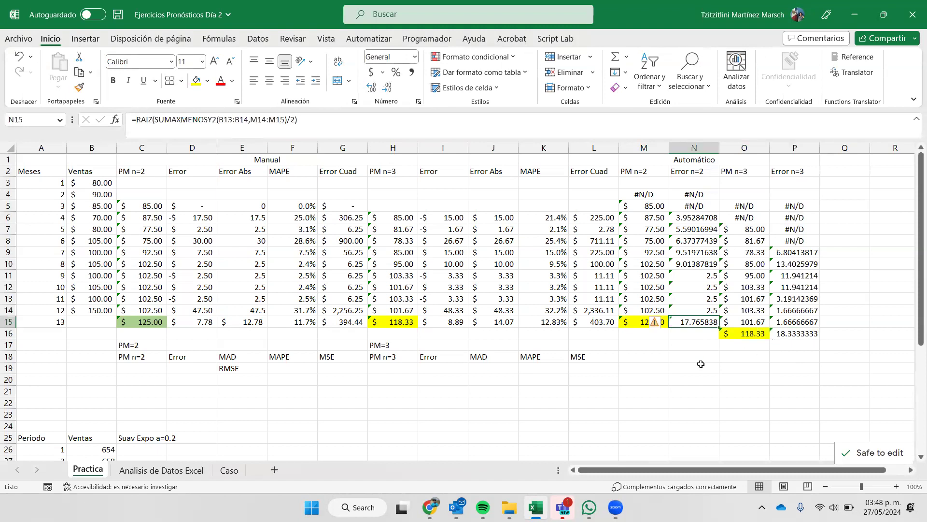
Move the automatic n=3 results O5:P16 up one row to start in O4, and check the formulas in P15 and M15.
drag(746, 209, 811, 338)
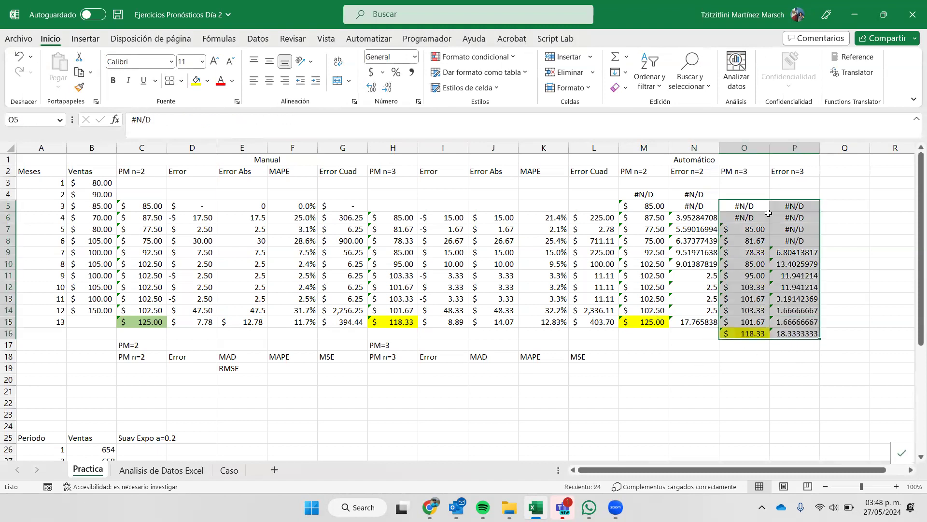
drag(767, 201, 768, 190)
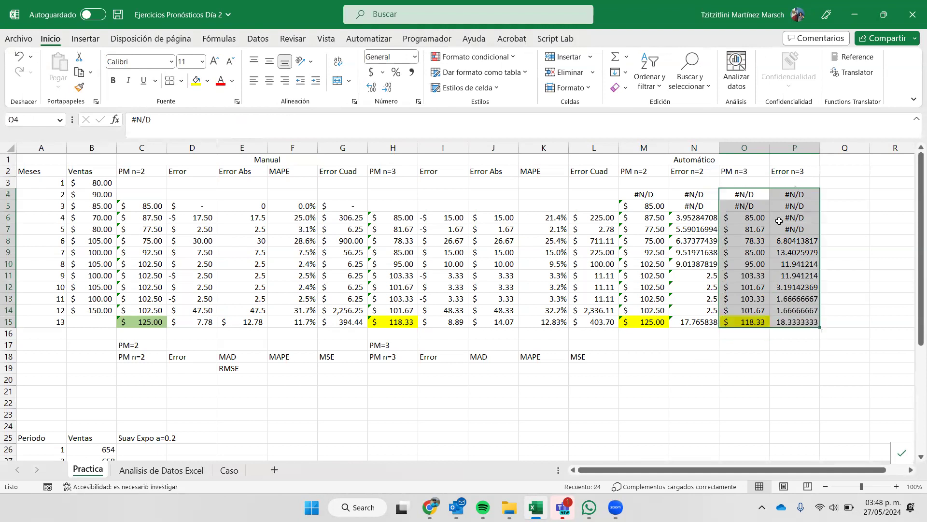
click(878, 331)
click(804, 332)
click(801, 322)
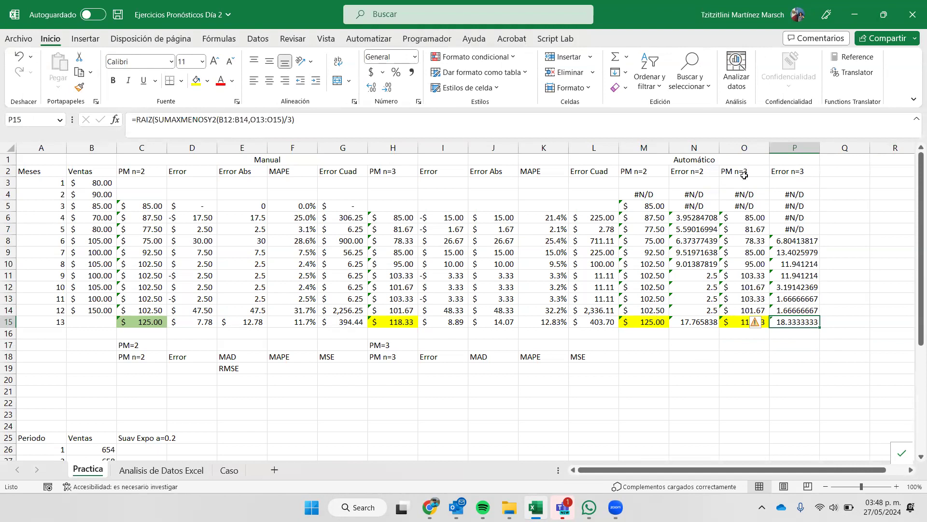
click(734, 332)
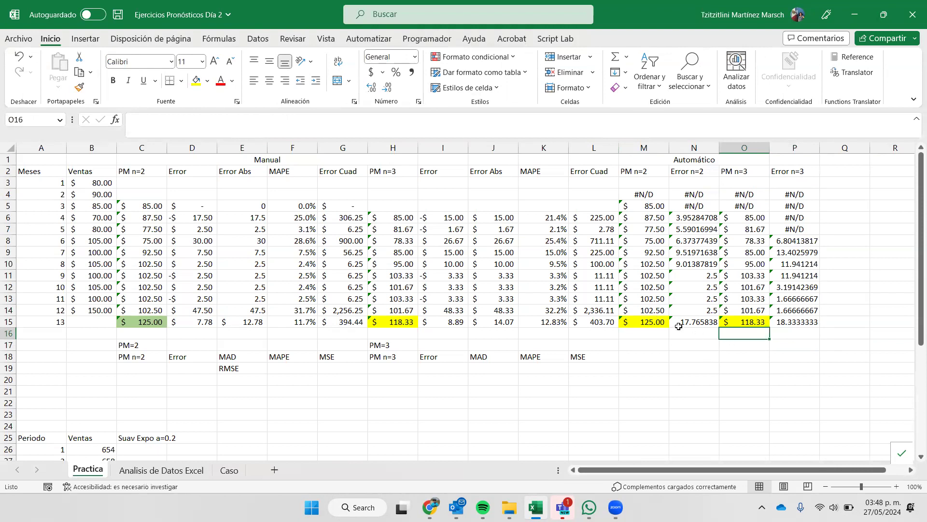
click(655, 321)
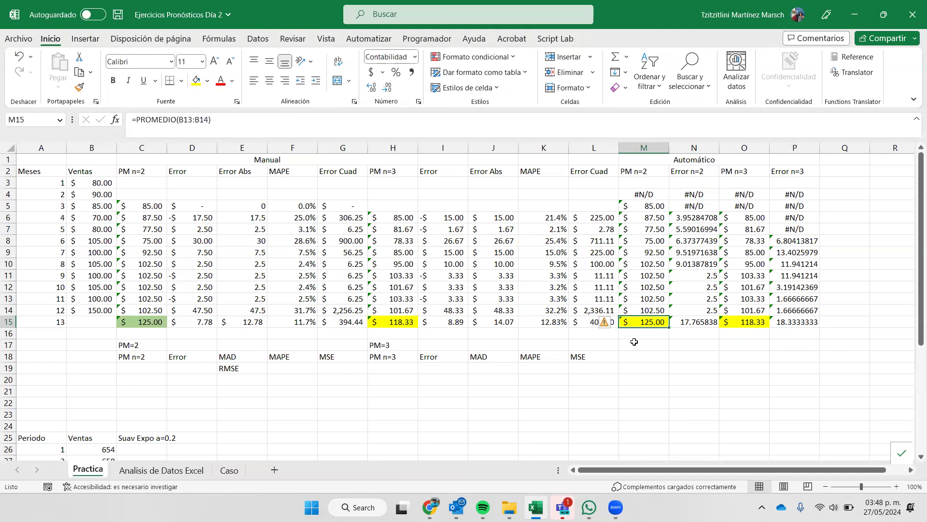
Run the Data Analysis Exponential Smoothing on B26:B41 with damping factor 0.2, output range C26 and standard errors.
scroll(368, 399, down, 7)
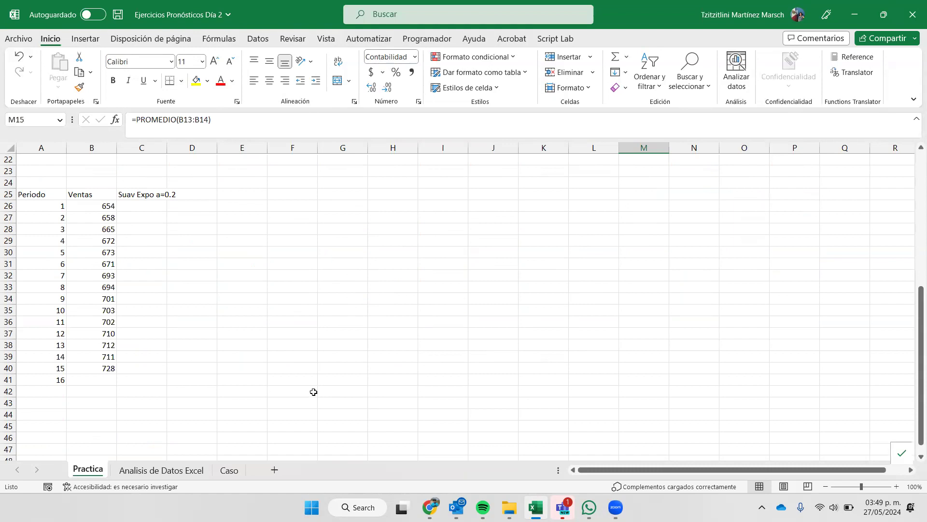
click(259, 39)
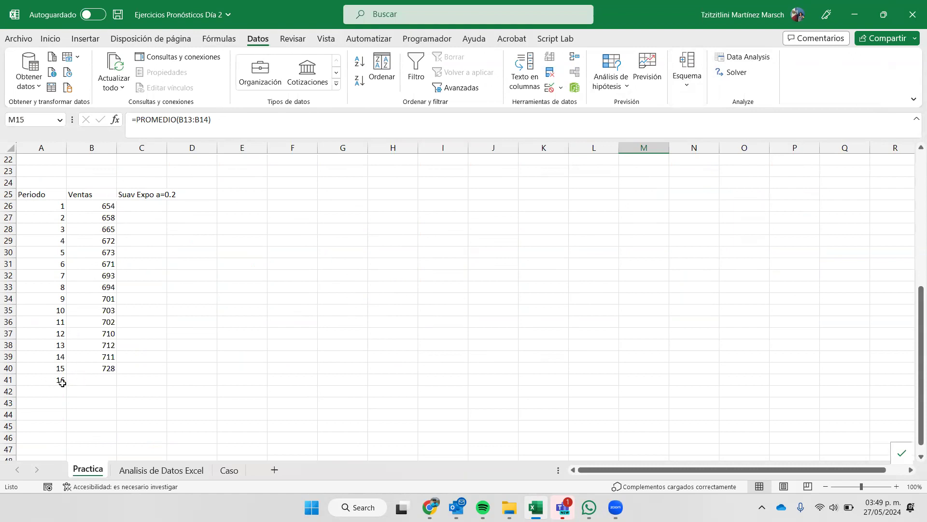
click(746, 57)
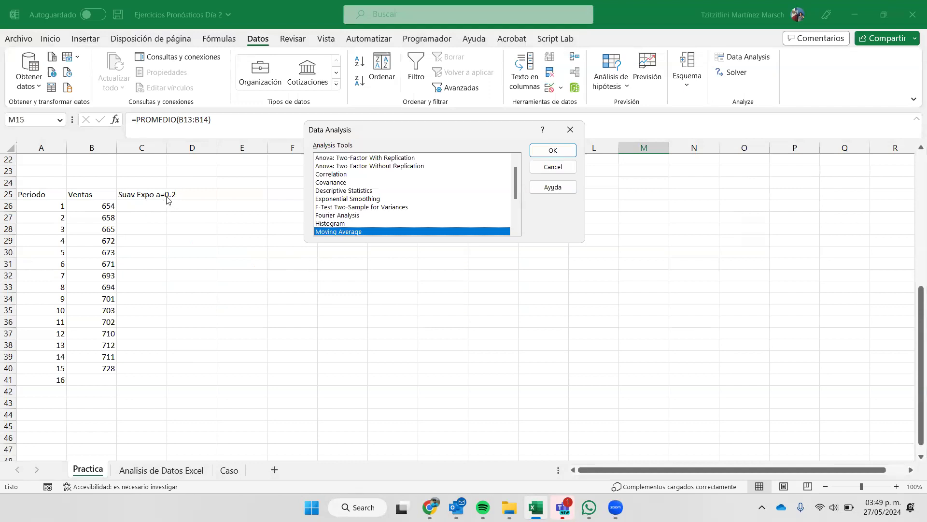
click(365, 200)
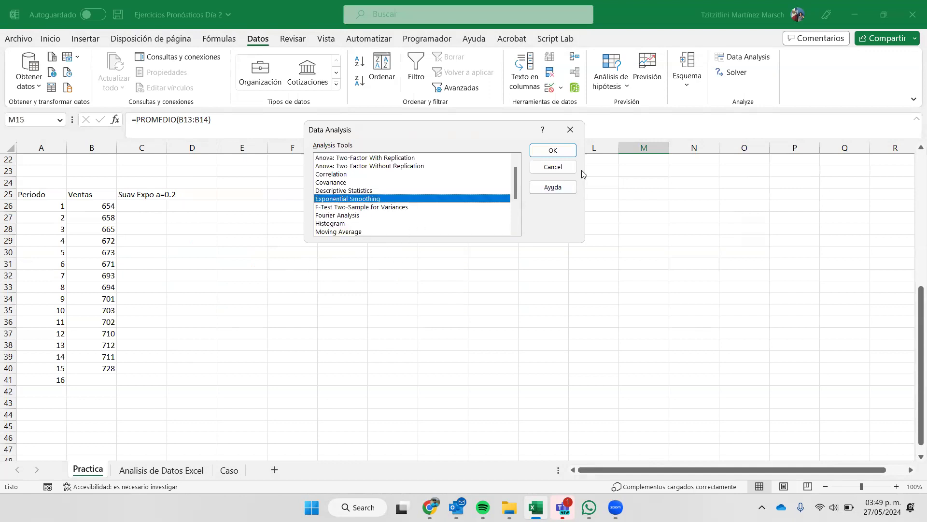
click(551, 150)
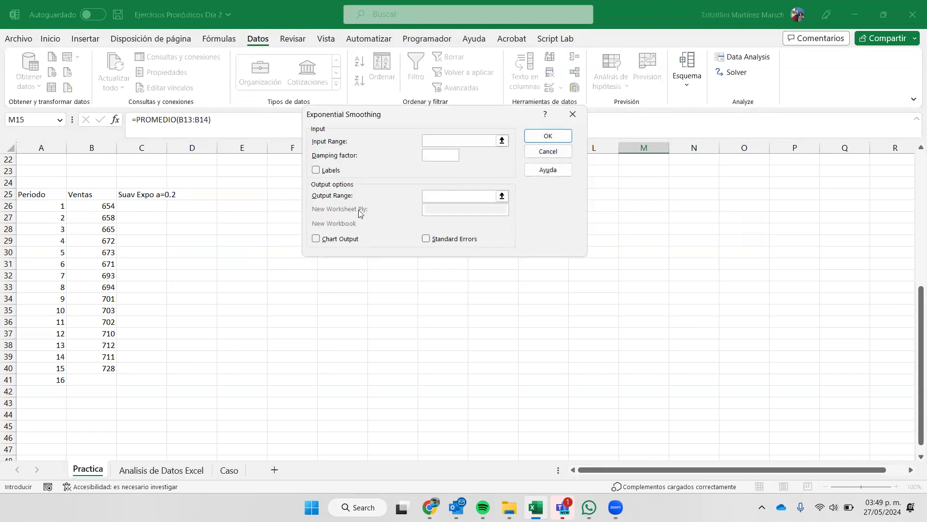
drag(108, 207, 86, 382)
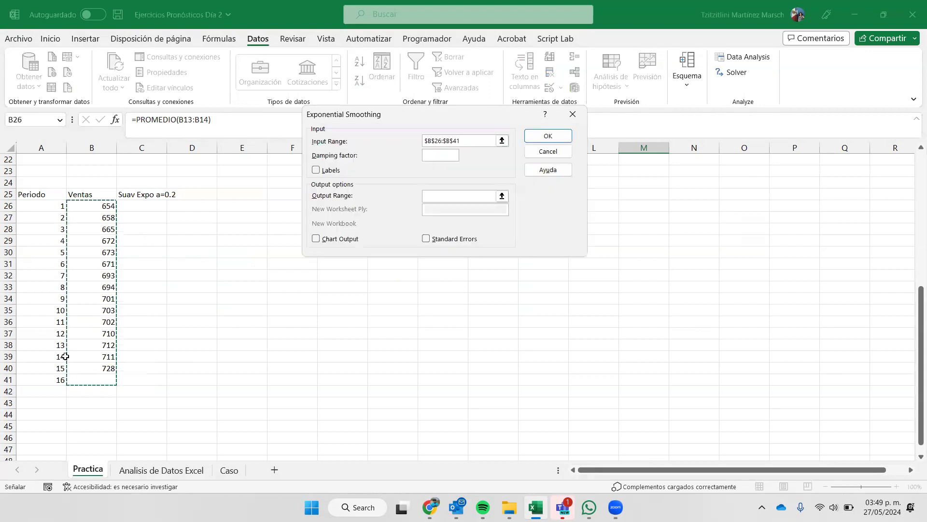
click(441, 153)
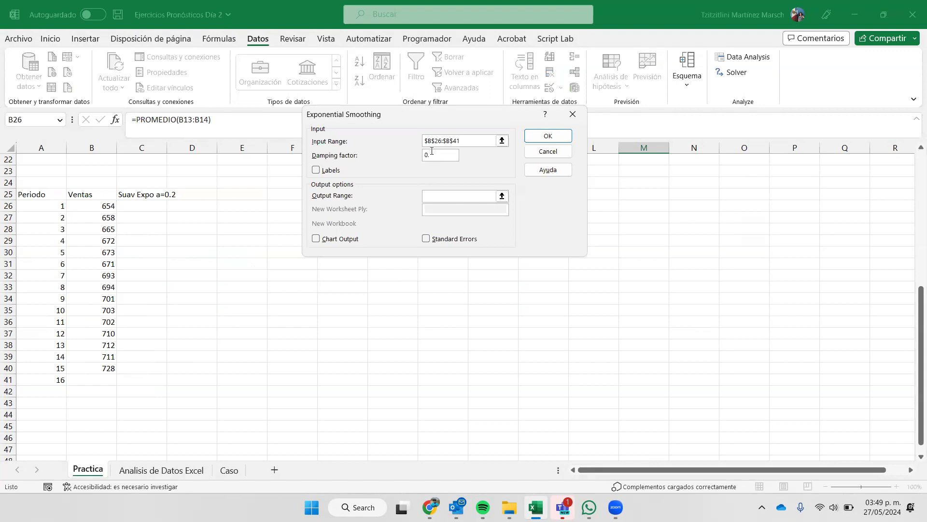
click(462, 196)
click(149, 207)
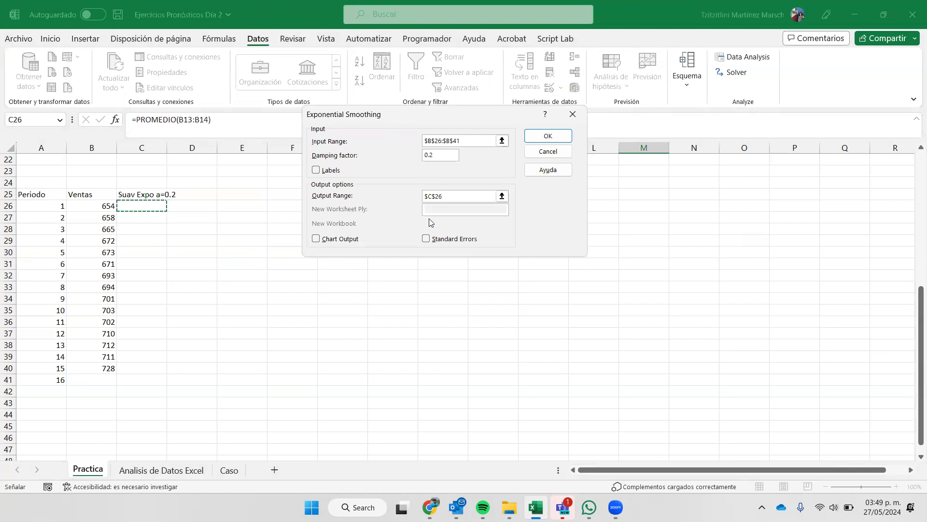
click(427, 240)
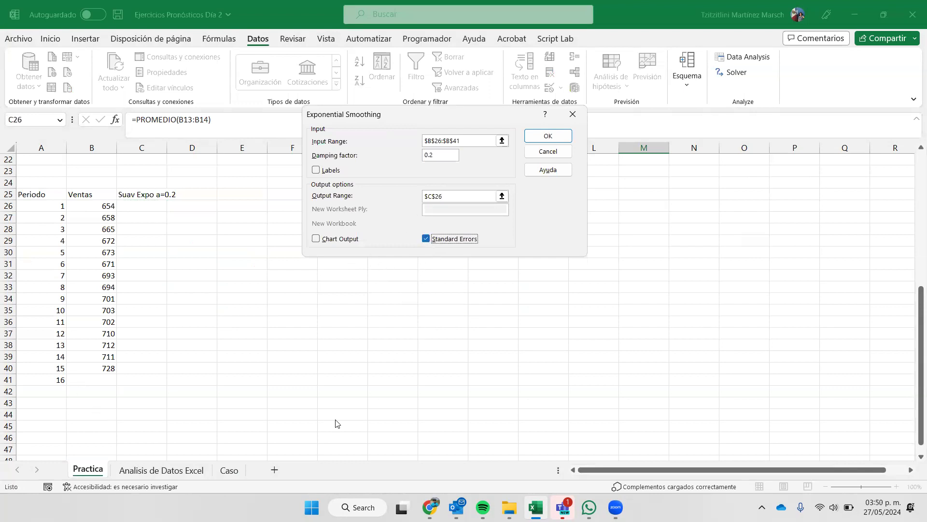
click(550, 135)
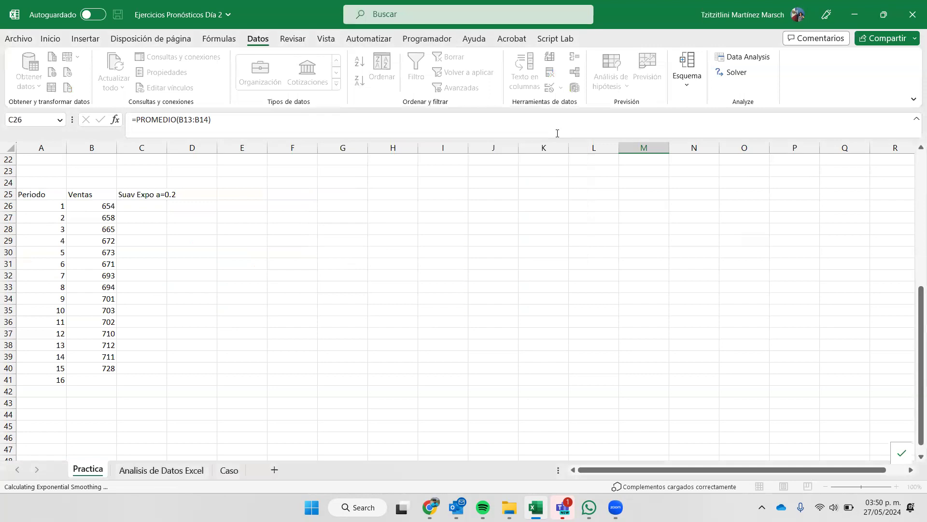
Highlight the period 16 smoothed forecast in C41 with a yellow fill and check the standard error formula in D41.
click(160, 410)
click(155, 381)
click(54, 40)
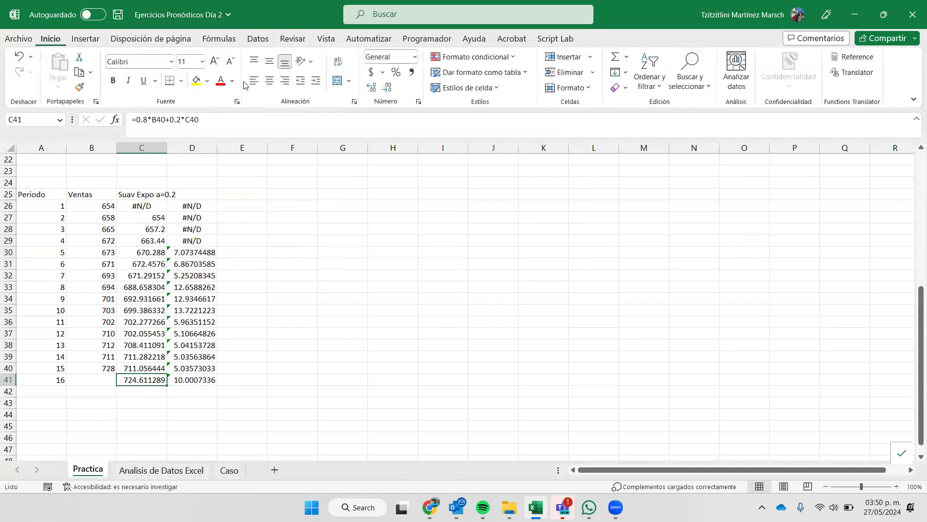
click(197, 80)
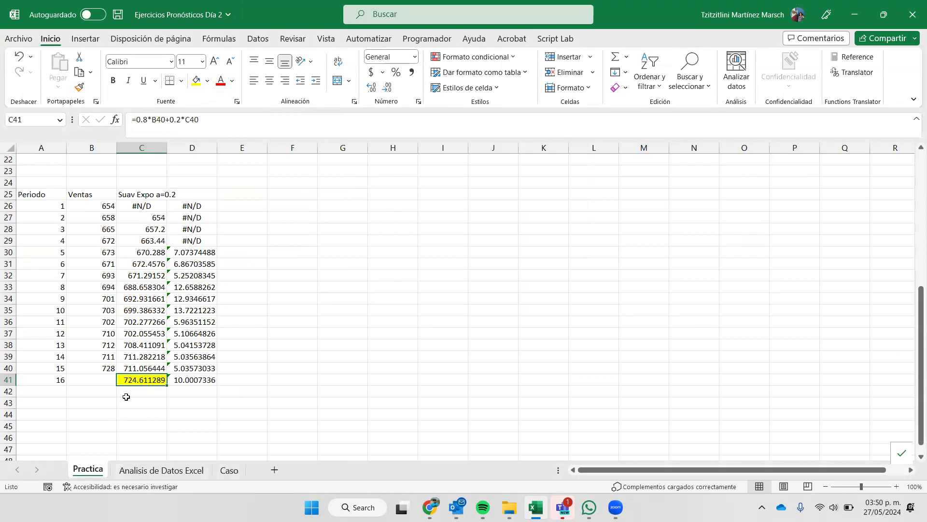
click(201, 378)
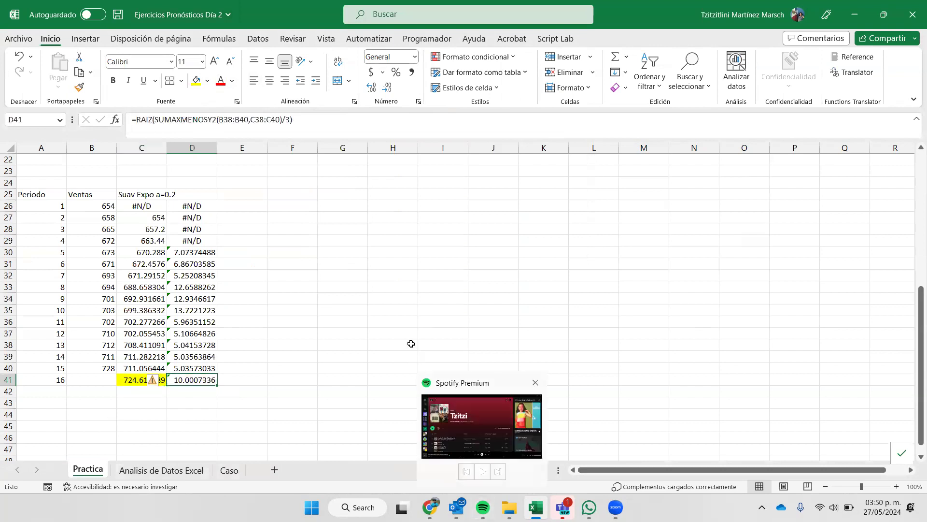
click(378, 319)
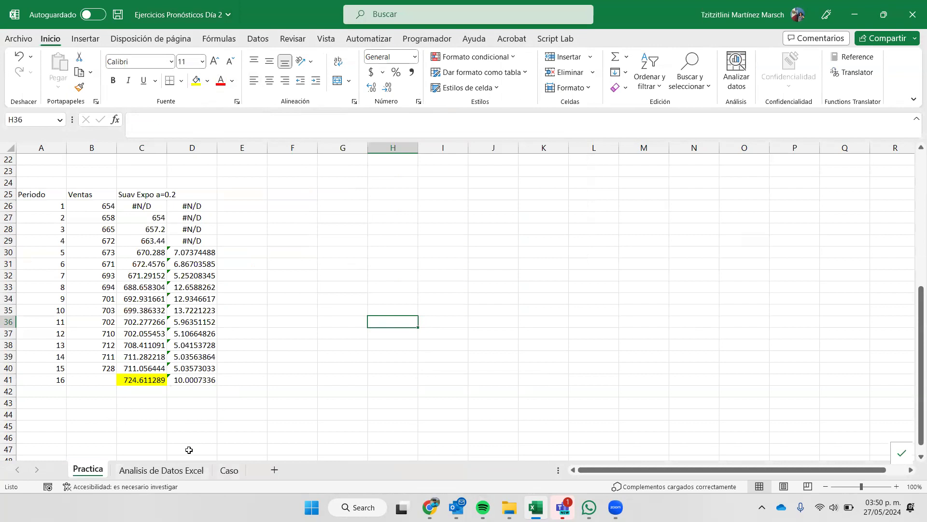
On the Analisis de Datos Excel sheet, examine the quarters and compare the sum of D2:D5 with the 2013 sales in H2.
click(189, 470)
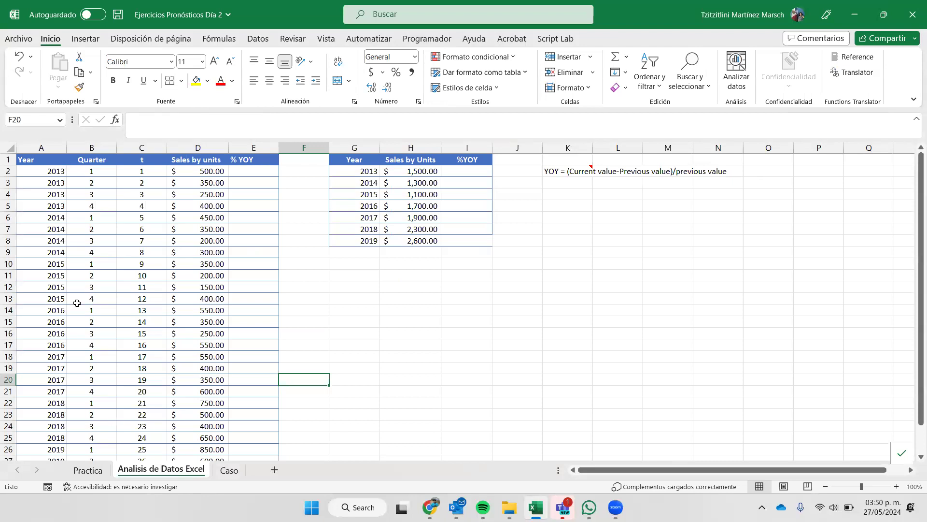
drag(92, 171, 91, 458)
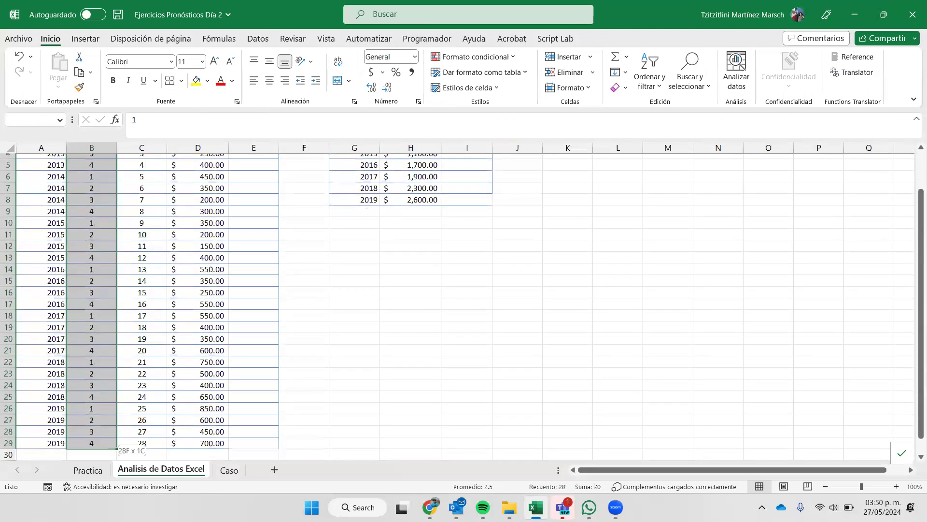
scroll(341, 358, up, 2)
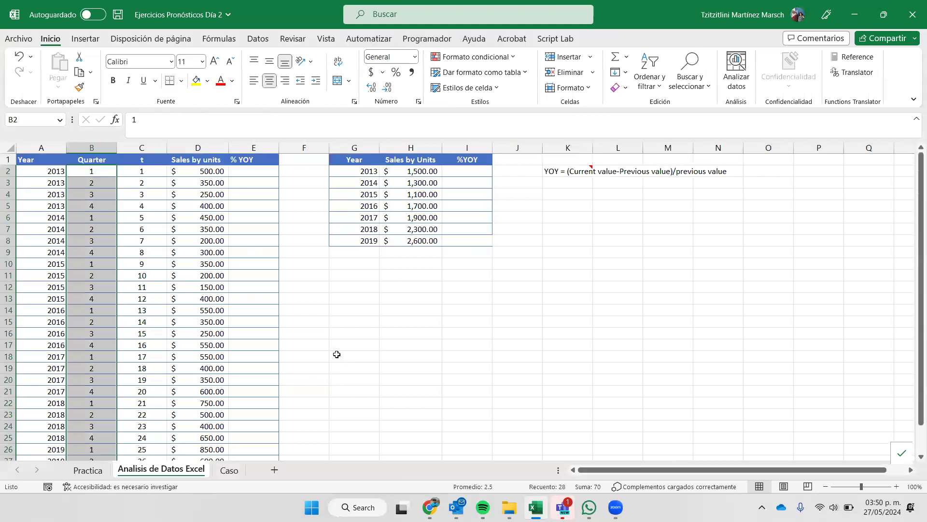
click(414, 172)
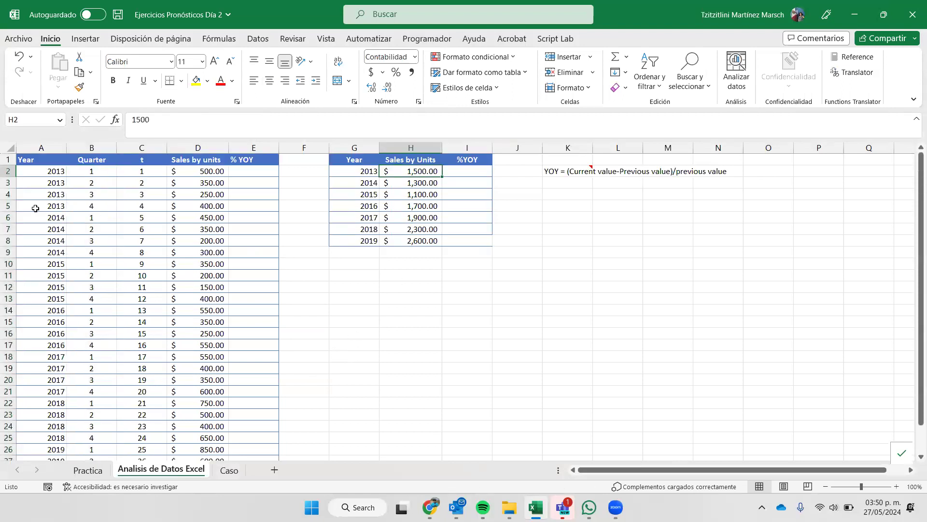
drag(211, 206, 213, 172)
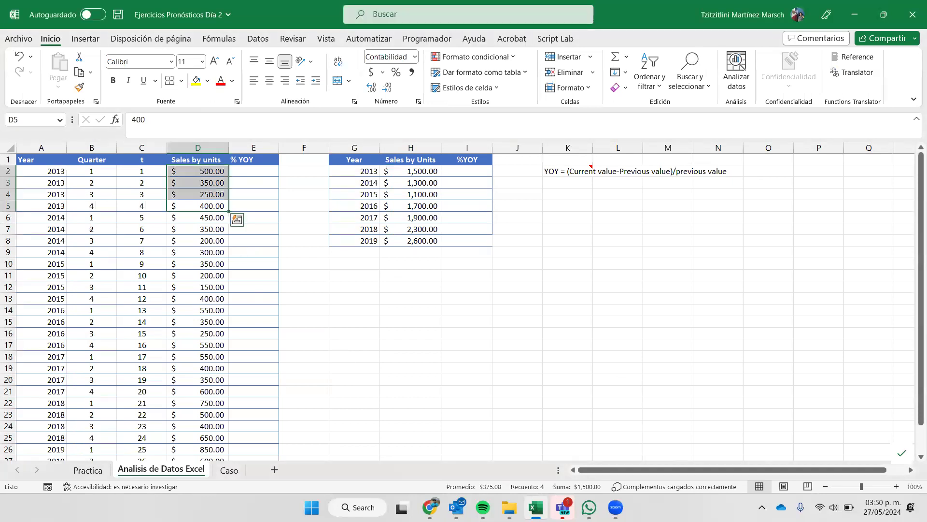
click(406, 171)
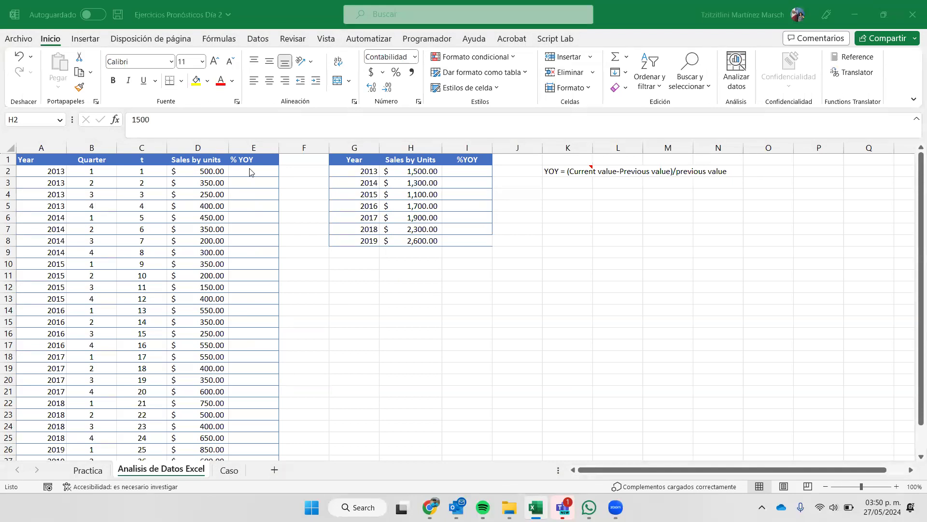
Enter the formula =(D3-D2)/D2 in E3 to calculate the % YOY change in quarterly sales.
click(254, 183)
text(=()
click(216, 183)
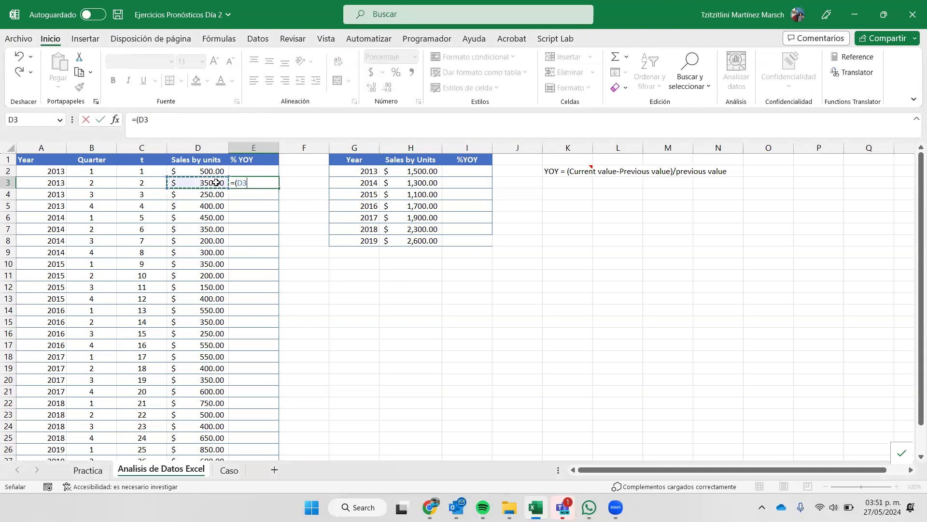
text(-)
click(221, 171)
text())
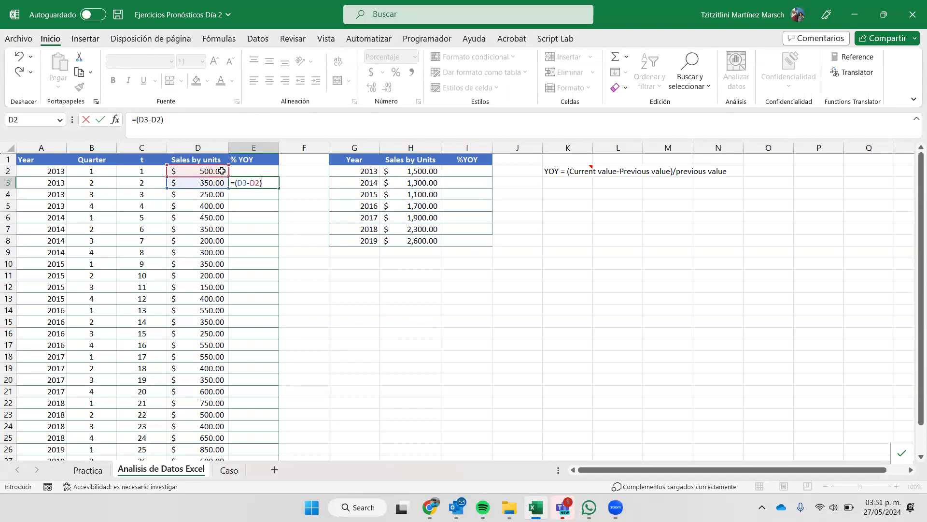
text(/)
click(221, 171)
key(Return)
Fill the % YOY formula from E3 down to E29 and check the formulas in E13 and E12.
click(274, 185)
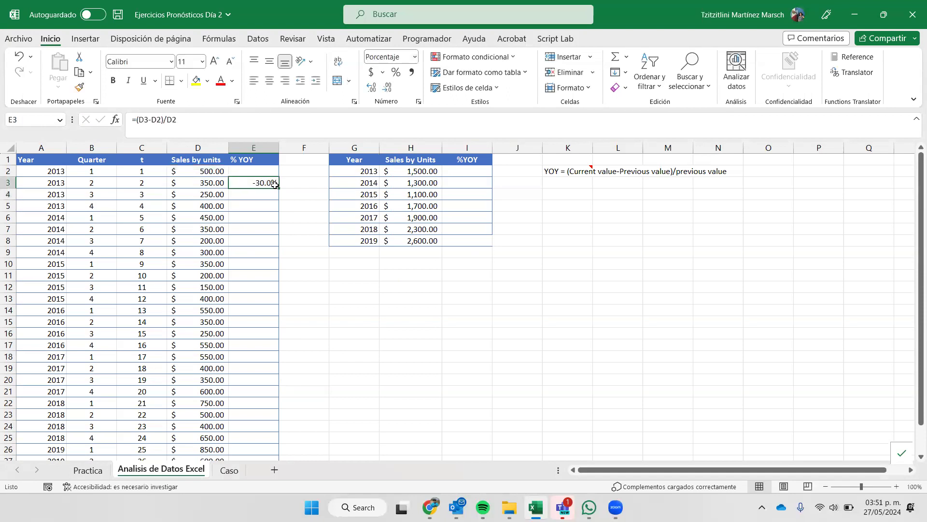
double_click(274, 185)
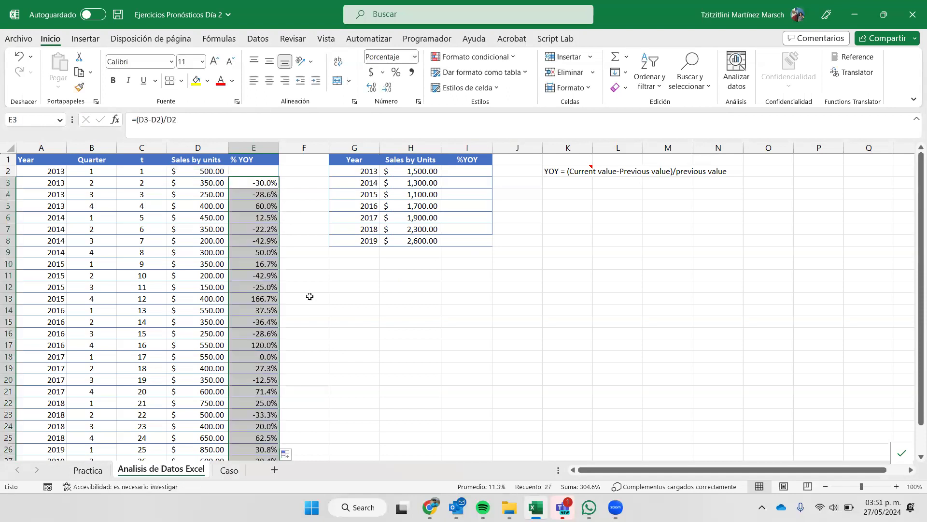
scroll(309, 296, down, 3)
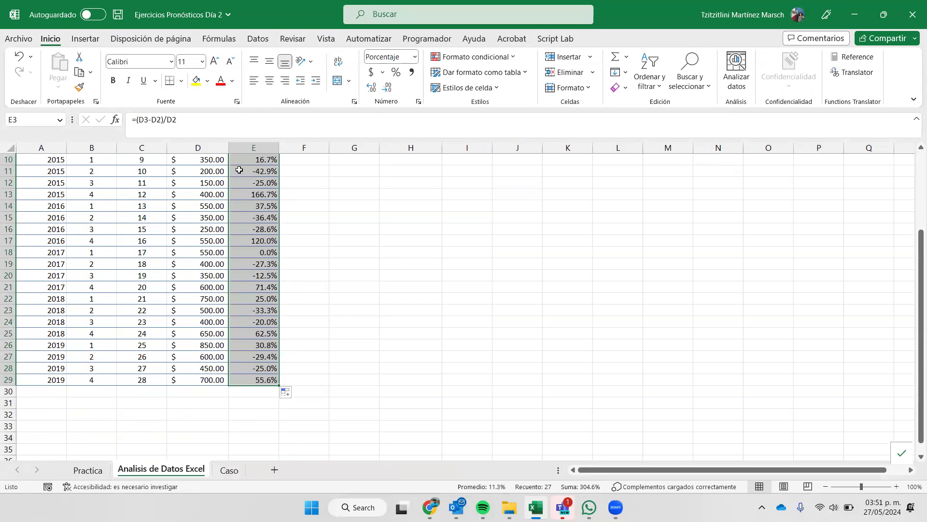
click(251, 194)
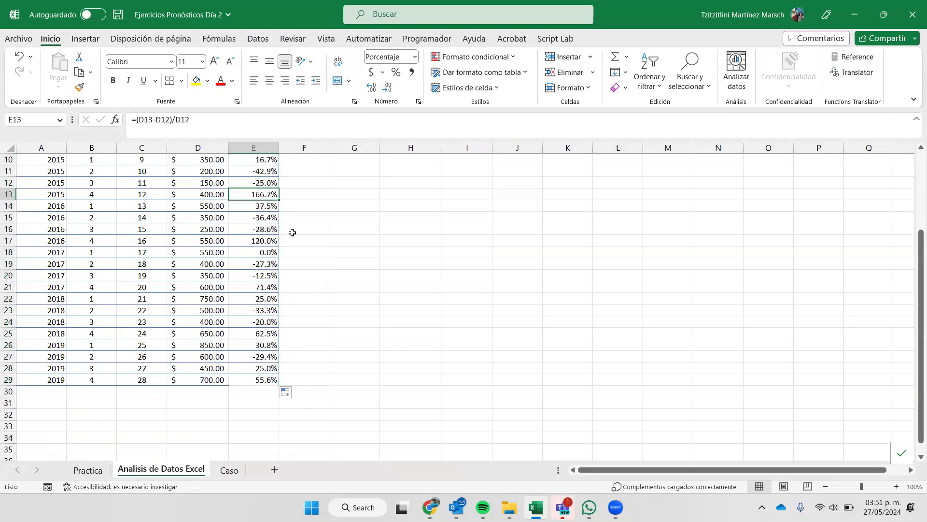
click(272, 183)
scroll(285, 257, up, 2)
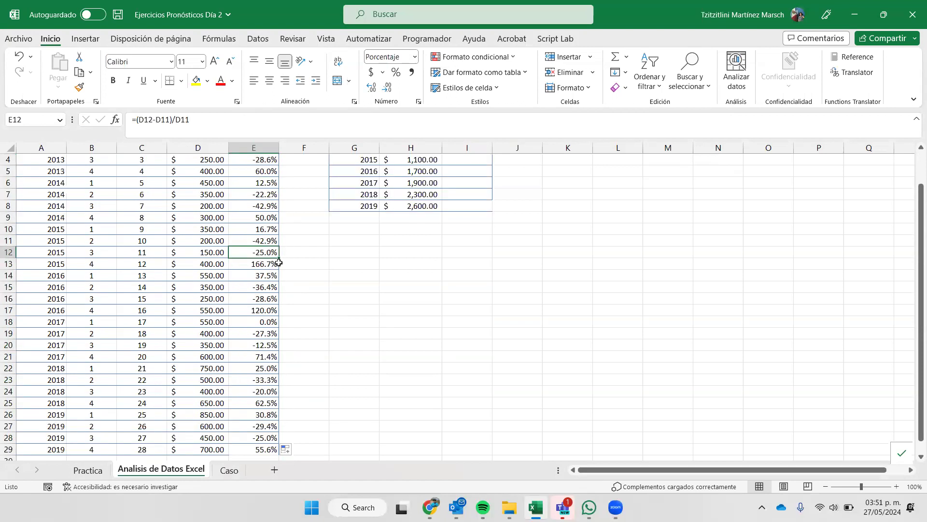
scroll(293, 272, up, 1)
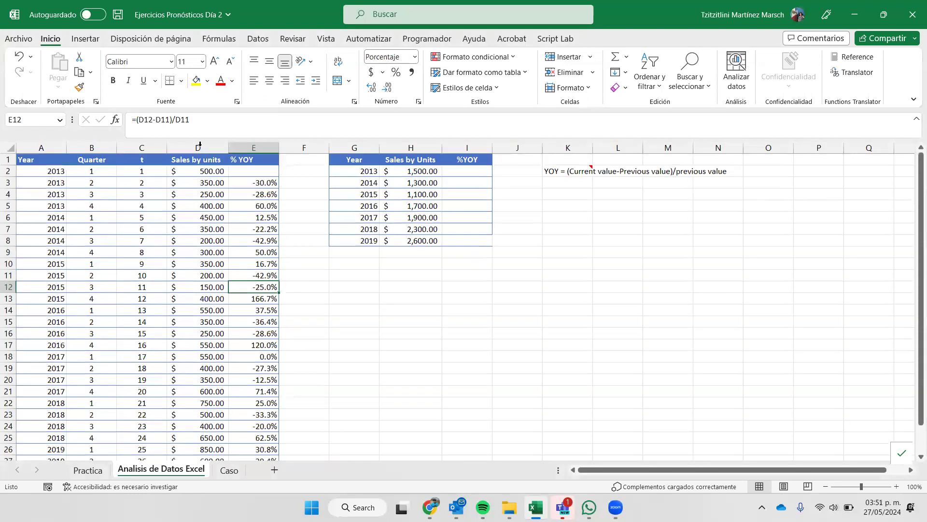
drag(198, 159, 251, 440)
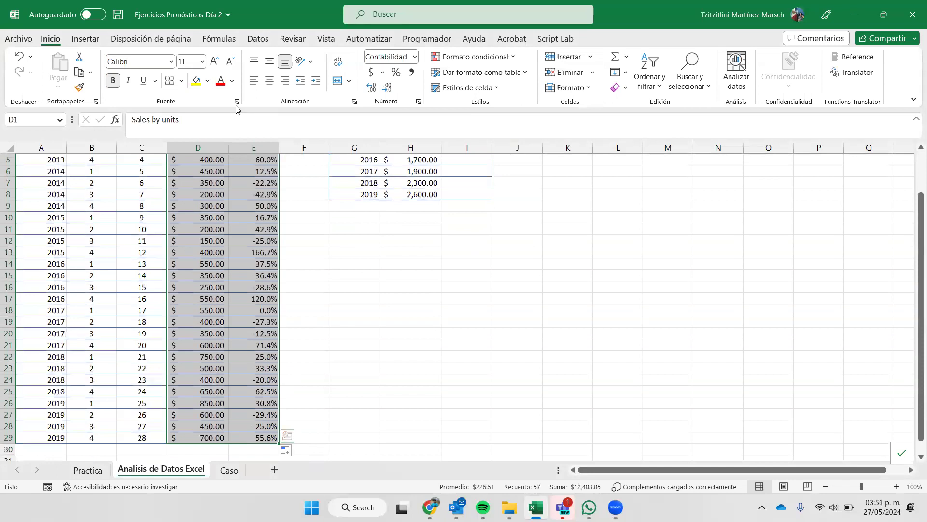
click(148, 308)
scroll(148, 308, up, 2)
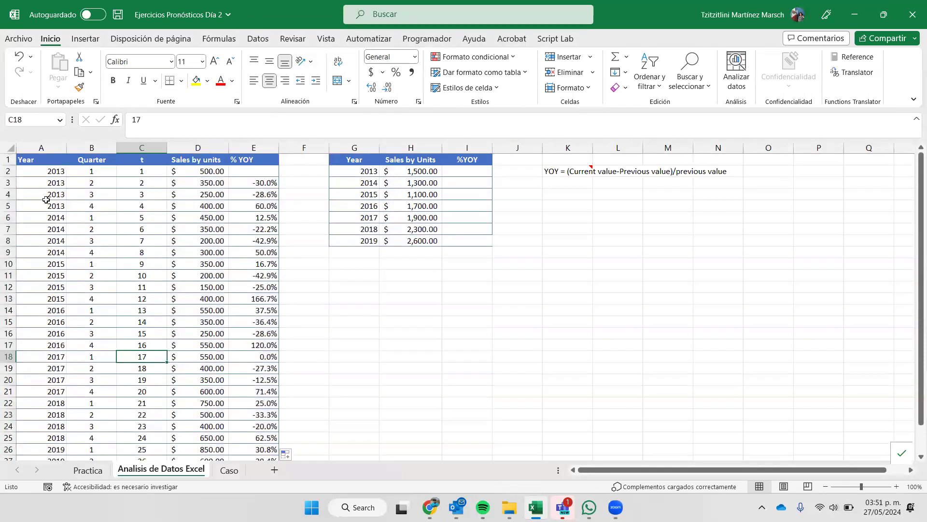
double_click(51, 160)
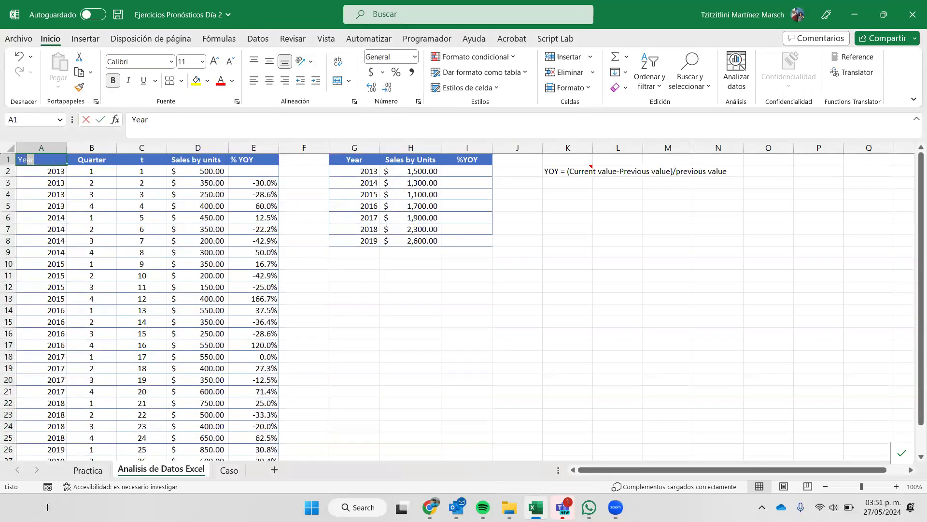
click(41, 193)
Insert a combo chart from A1:A29 and D1:E29 with clustered columns and % YOY as a line on the secondary axis.
click(45, 161)
key(ctrl+shift+Down)
scroll(154, 229, up, 1)
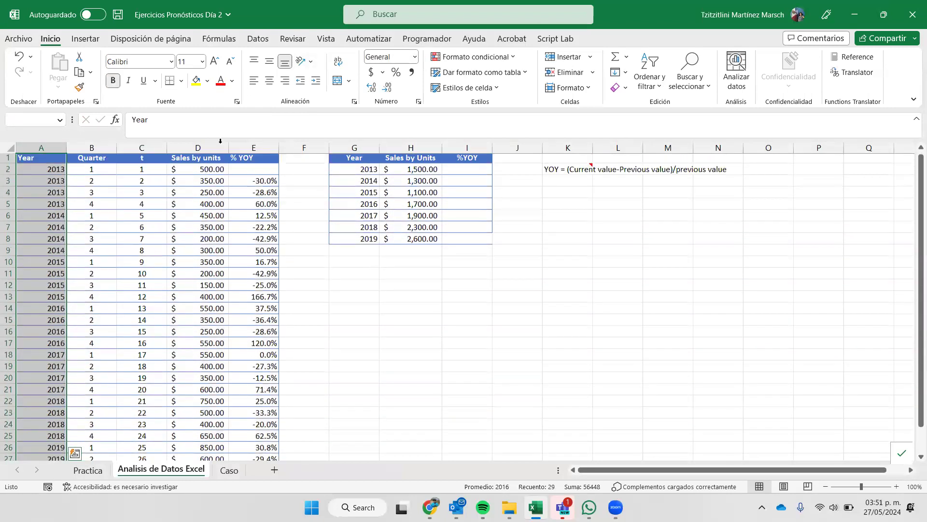
drag(220, 162, 235, 438)
scroll(256, 244, up, 2)
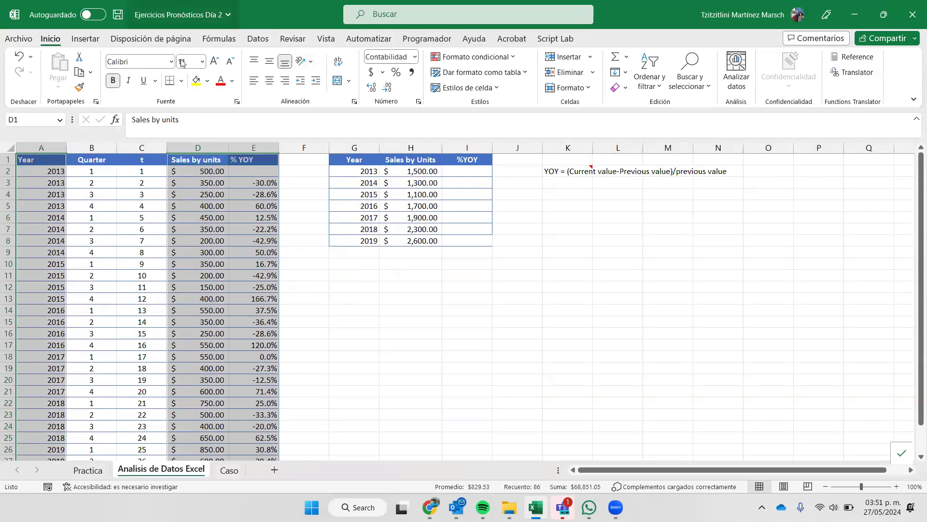
click(90, 41)
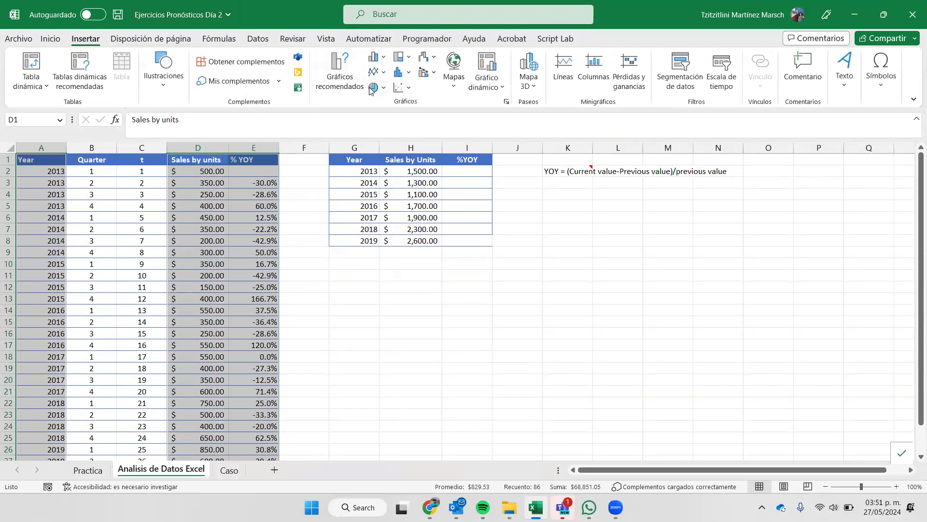
click(346, 76)
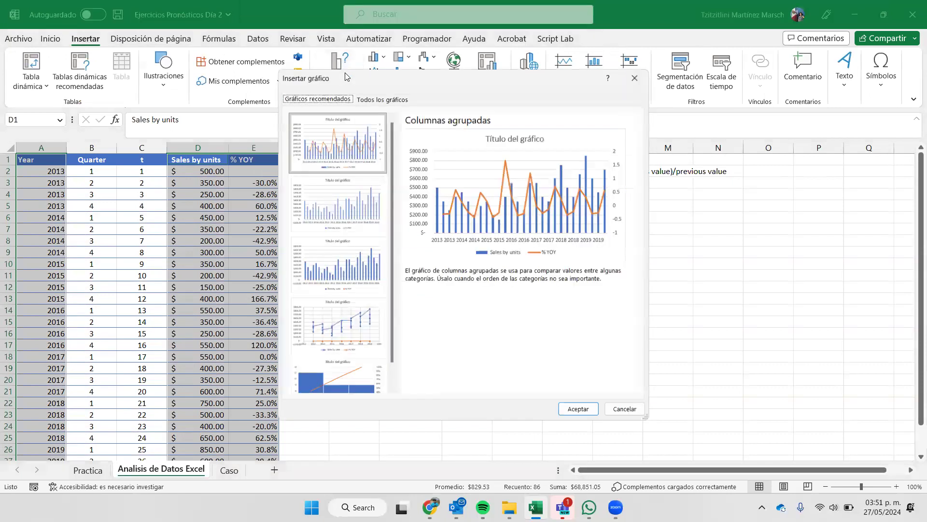
click(378, 96)
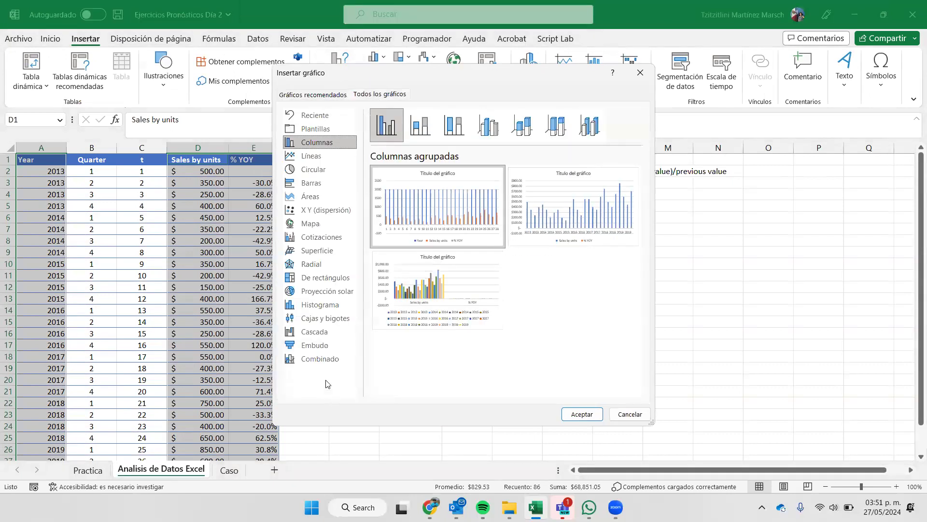
click(317, 358)
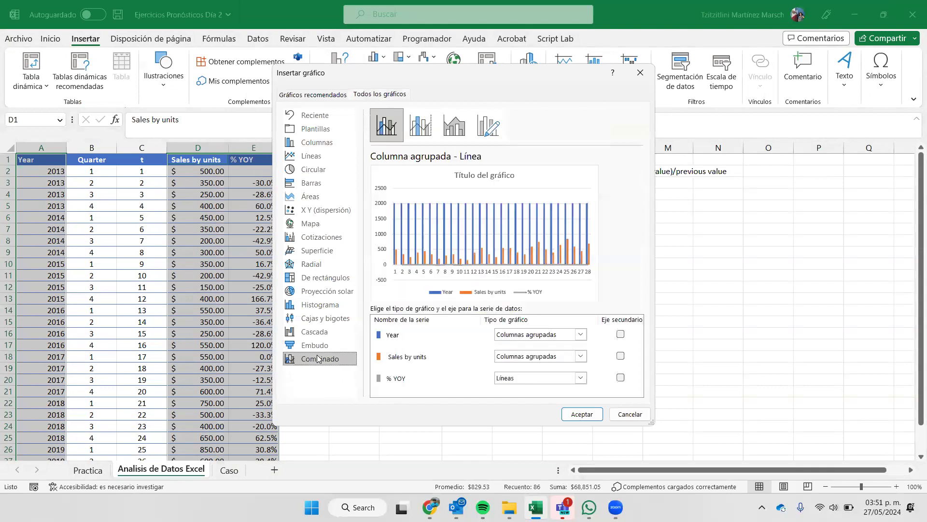
click(621, 378)
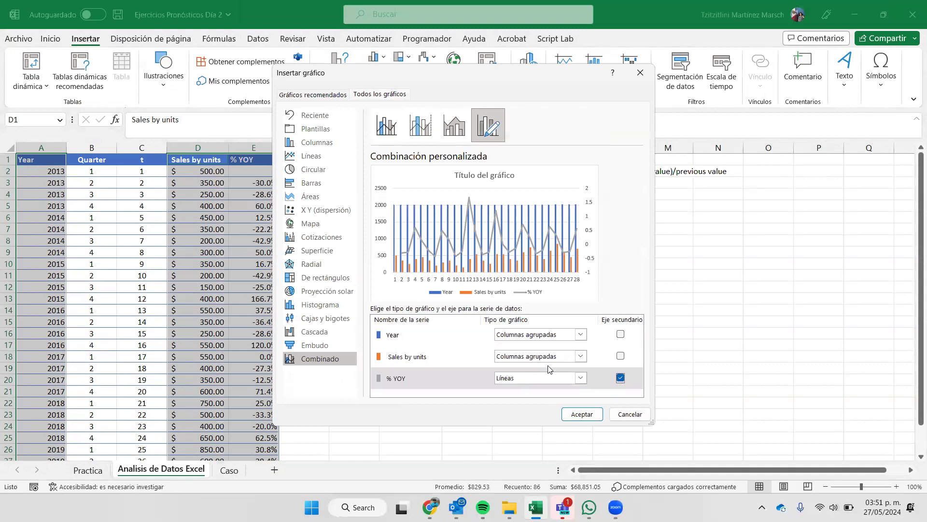
click(410, 331)
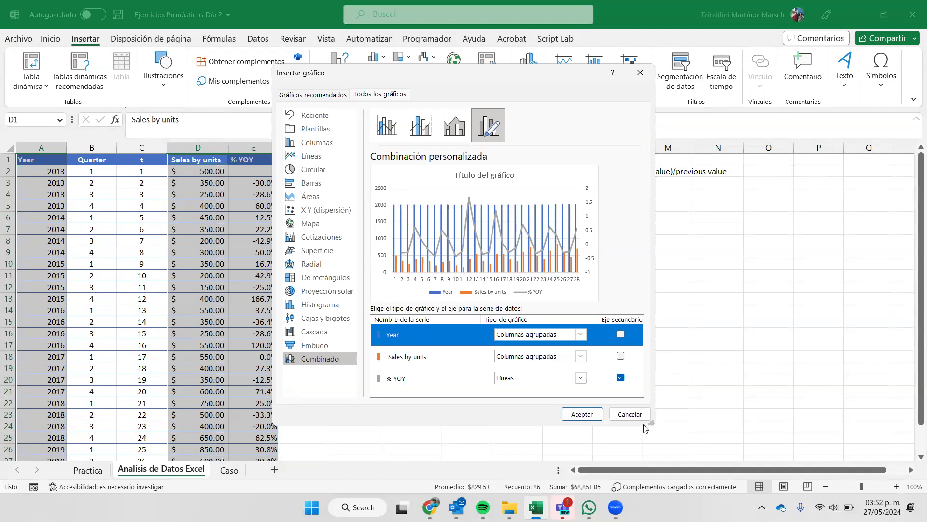
click(596, 414)
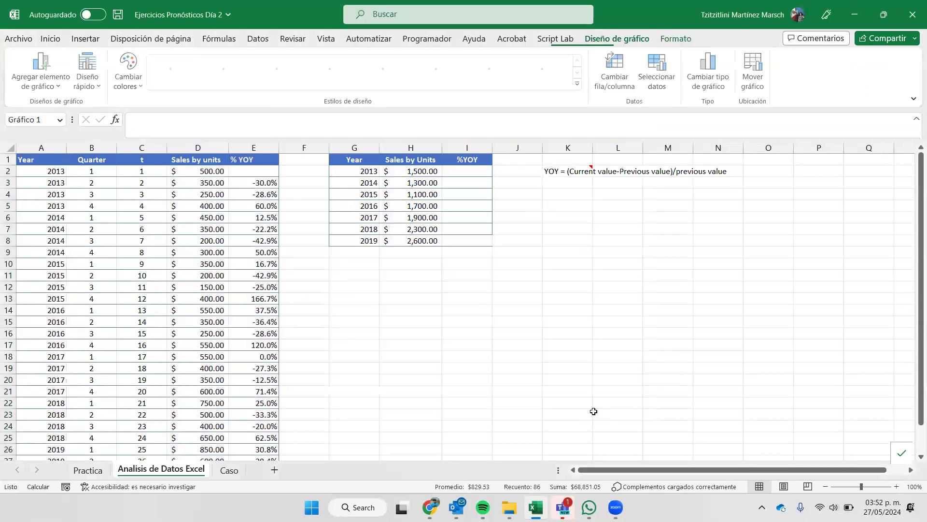
Remove the Year series from the chart and use the years in A2:A29 as the horizontal axis labels.
click(493, 299)
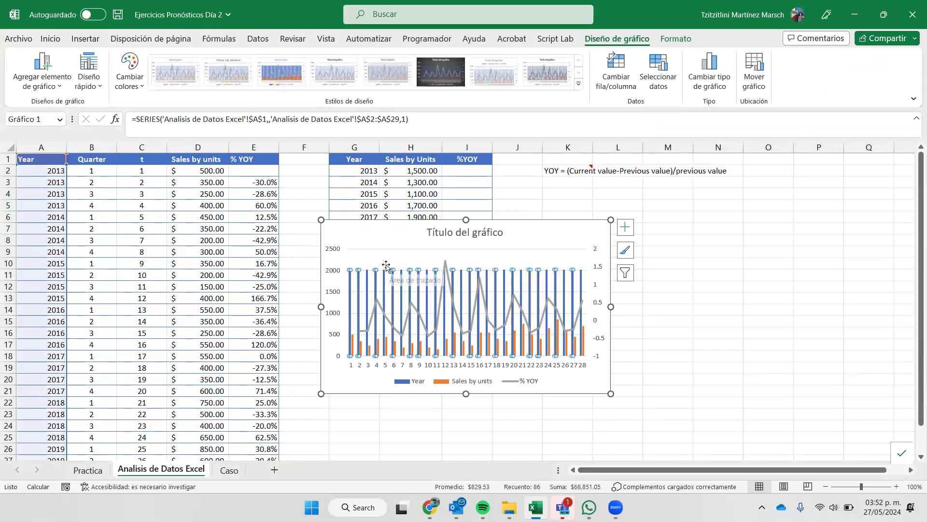
key(Delete)
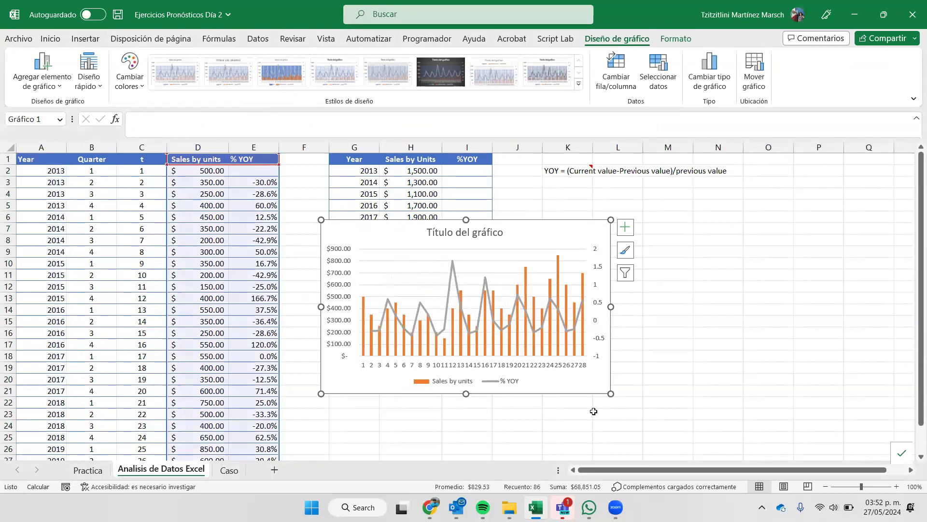
click(560, 364)
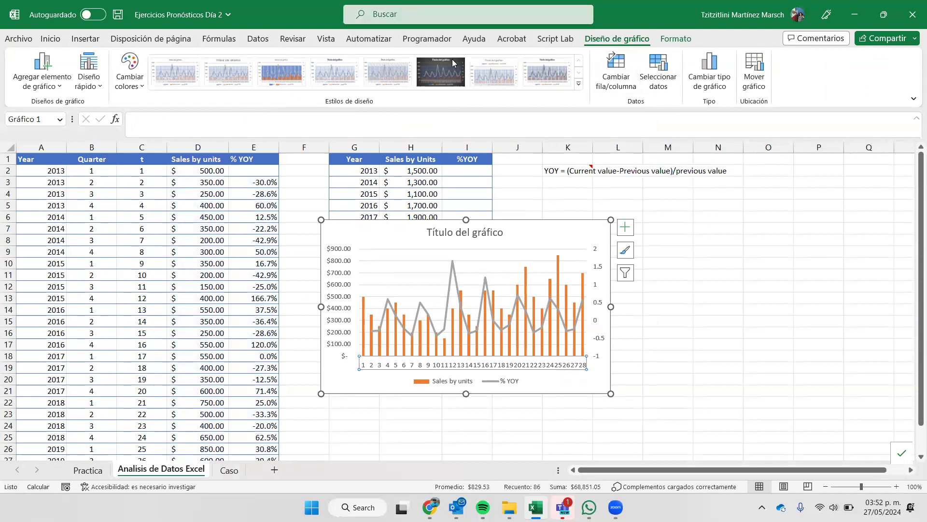
click(658, 72)
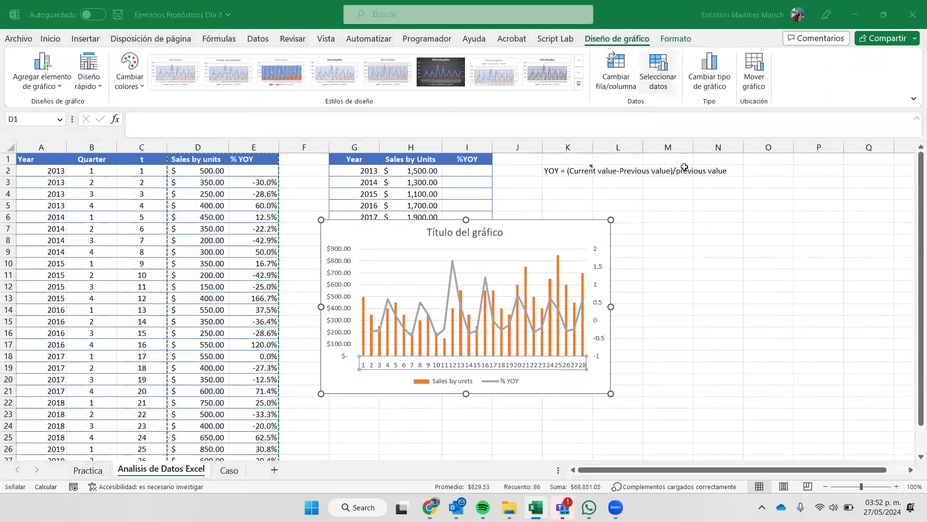
click(477, 203)
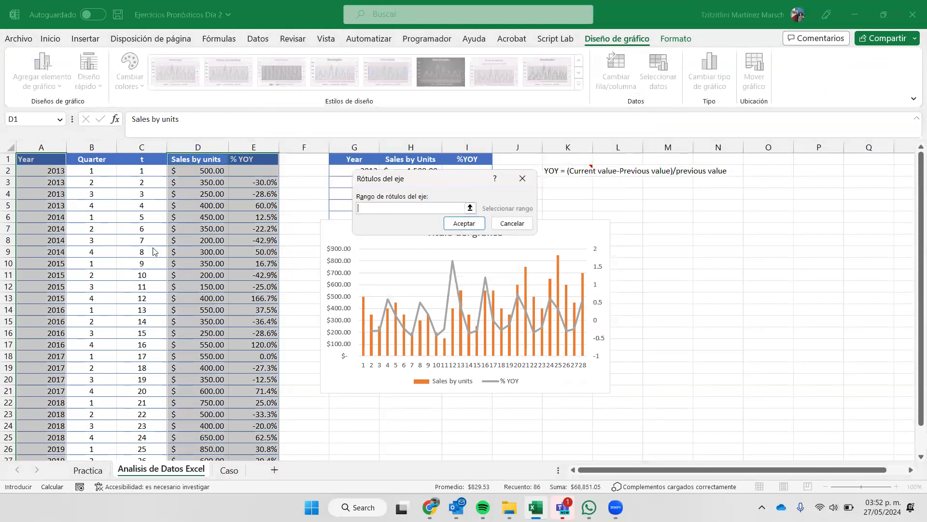
drag(32, 167, 51, 436)
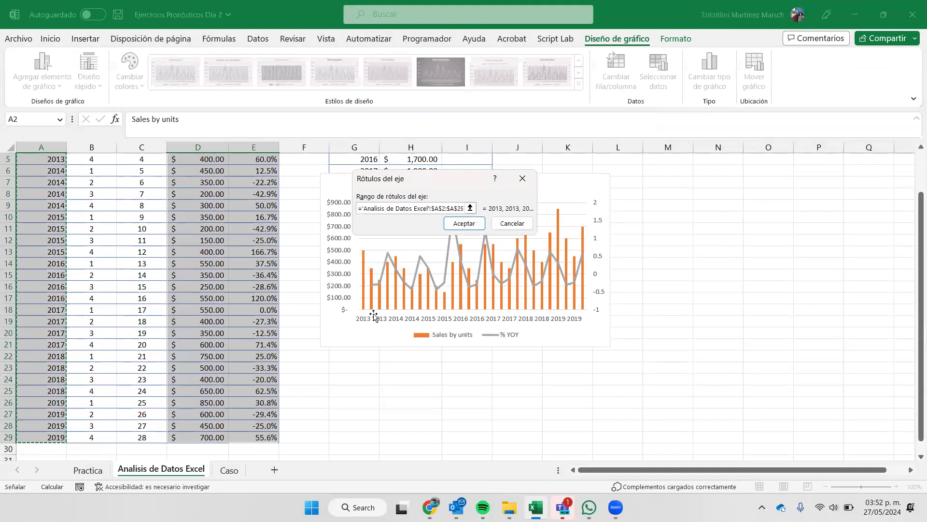
click(475, 225)
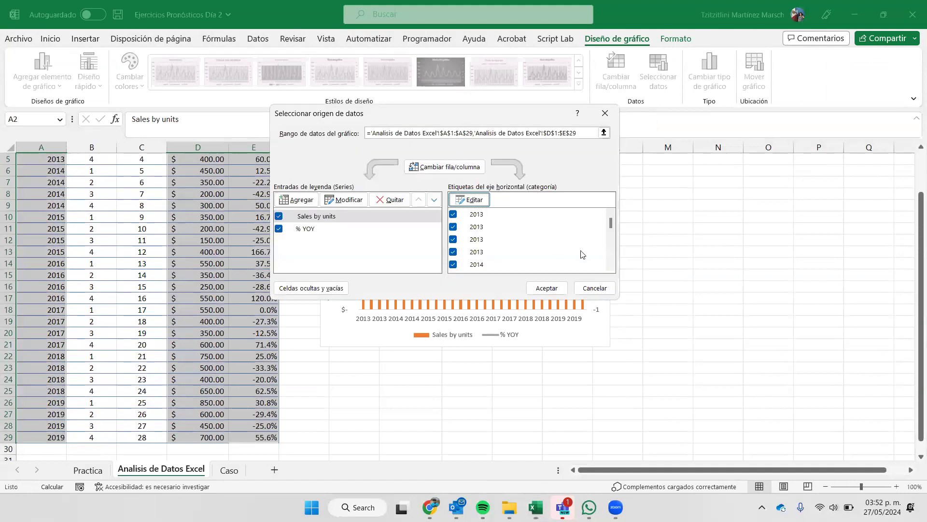
click(545, 289)
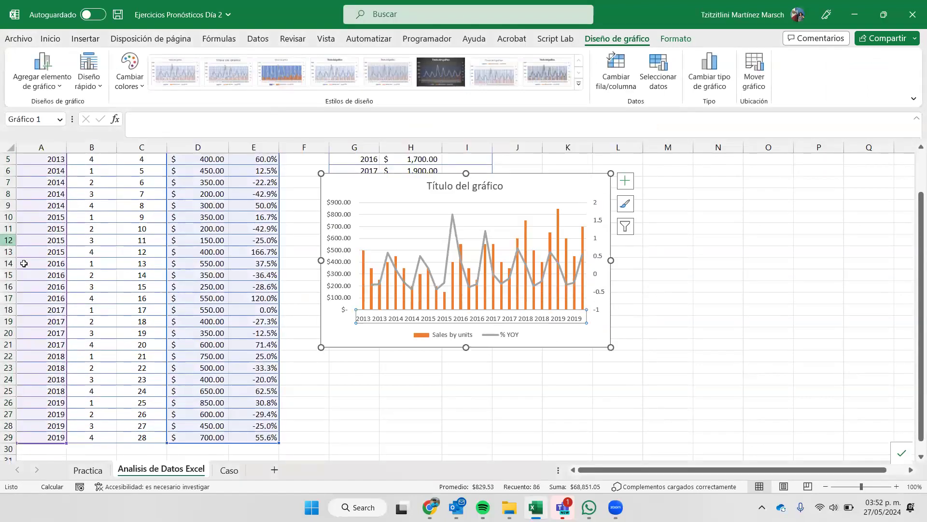
Enlarge the sales and % YOY chart to review it, and delete it from the sheet.
scroll(20, 259, up, 2)
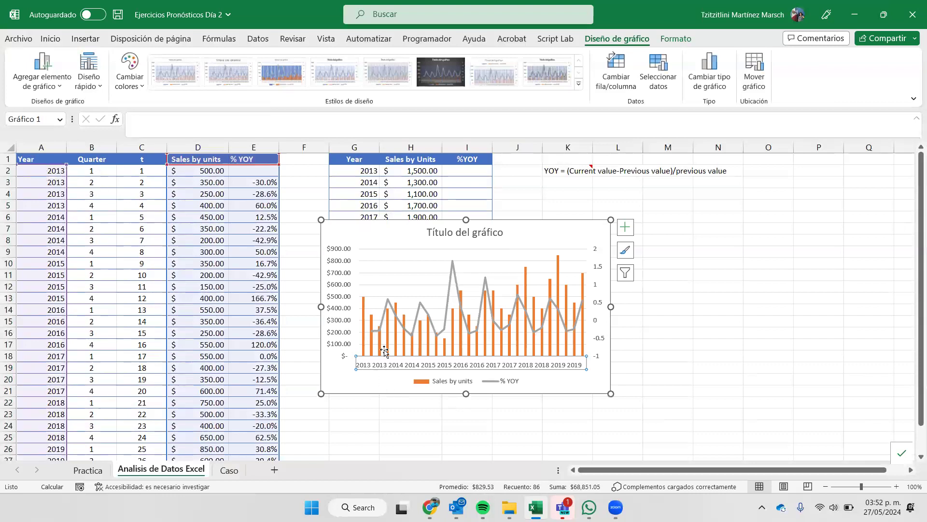
drag(610, 393, 782, 431)
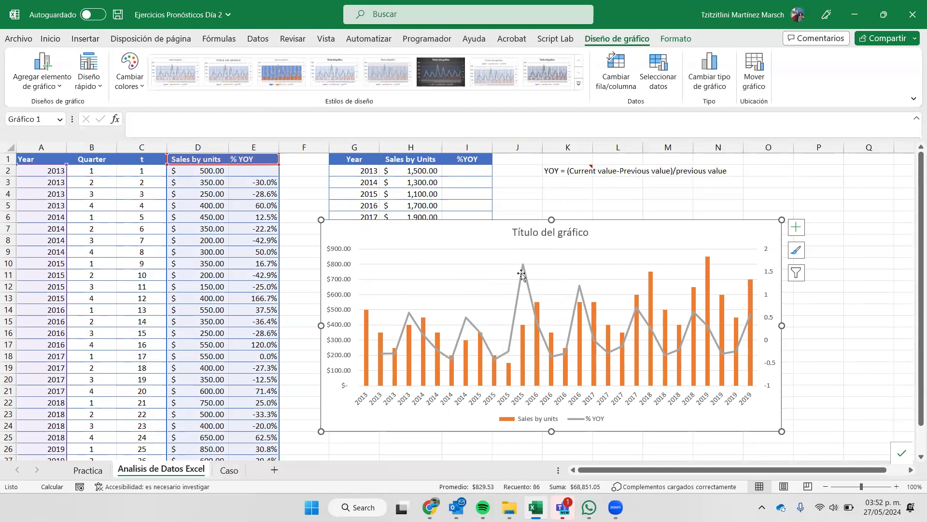
mouse_move(535, 304)
key(Delete)
click(386, 311)
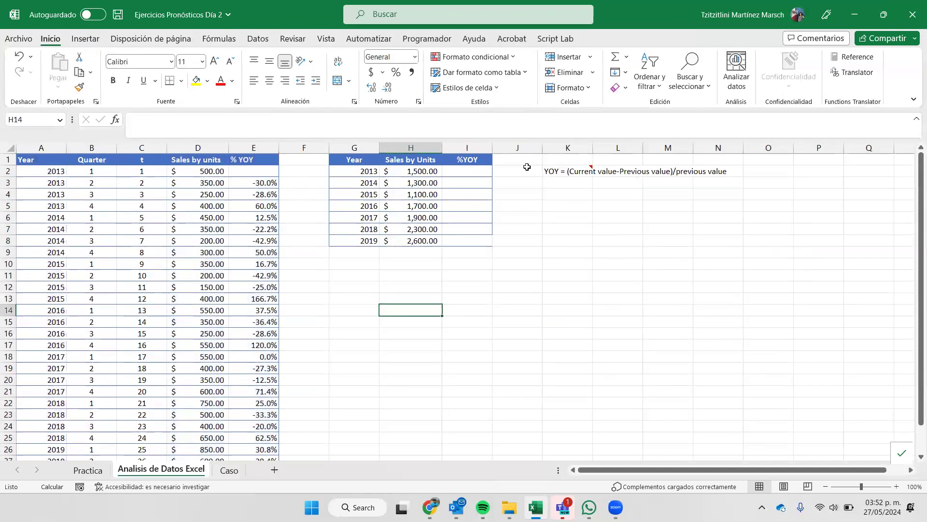
Calculate the annual %YOY with =(H3-H2)/H2 in I3 and fill the formula down to I8.
click(456, 171)
click(470, 184)
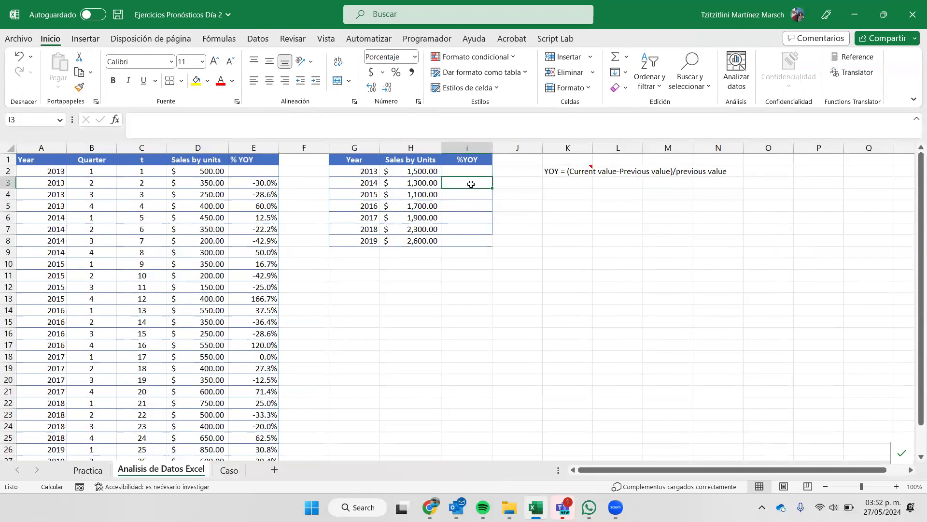
text(=()
key(Left)
text(-)
key(Up)
key(Up)
key(Down)
key(Left)
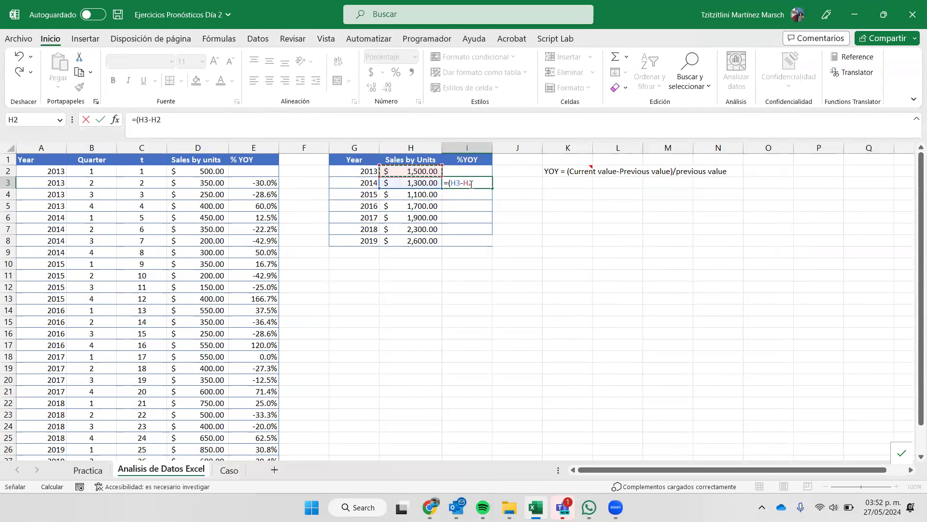
text()/)
click(405, 171)
key(Return)
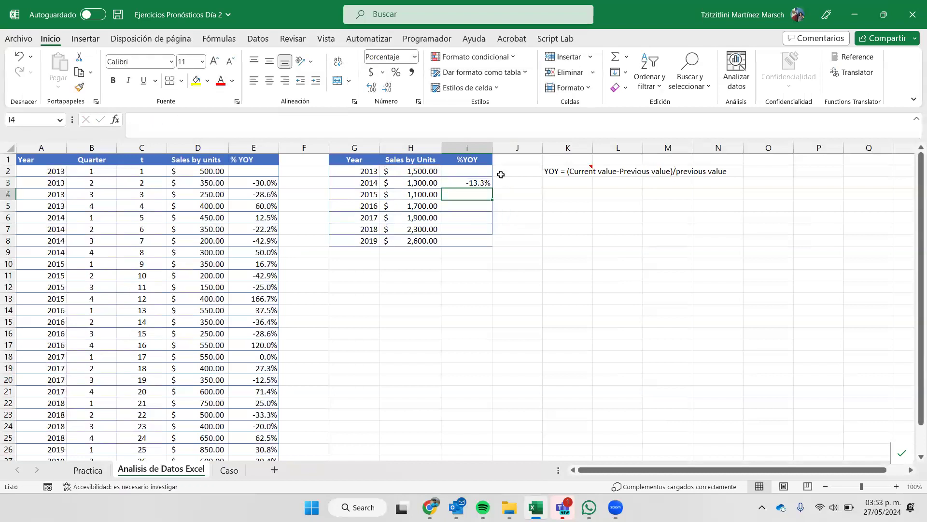
click(488, 183)
drag(491, 187, 491, 241)
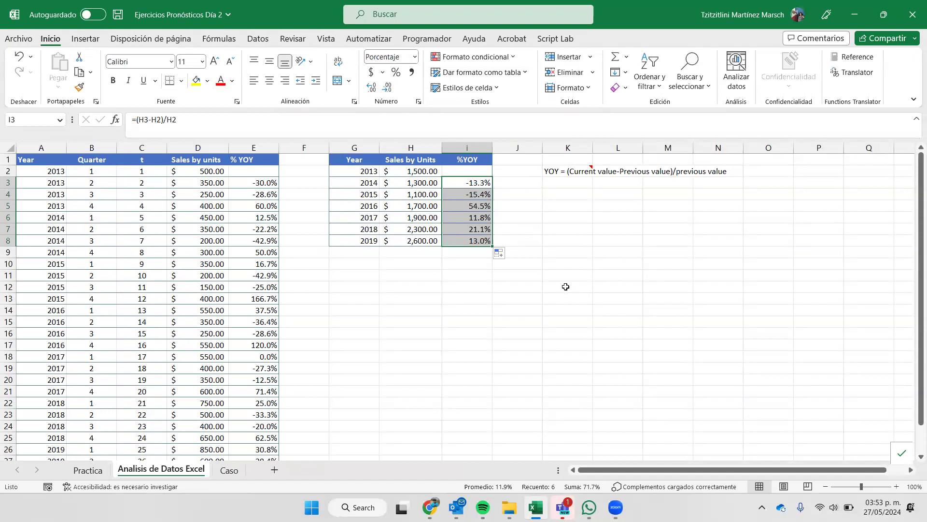
Insert nine columns at F:N, between the quarterly data and the annual sales table.
drag(316, 146, 729, 147)
right_click(729, 148)
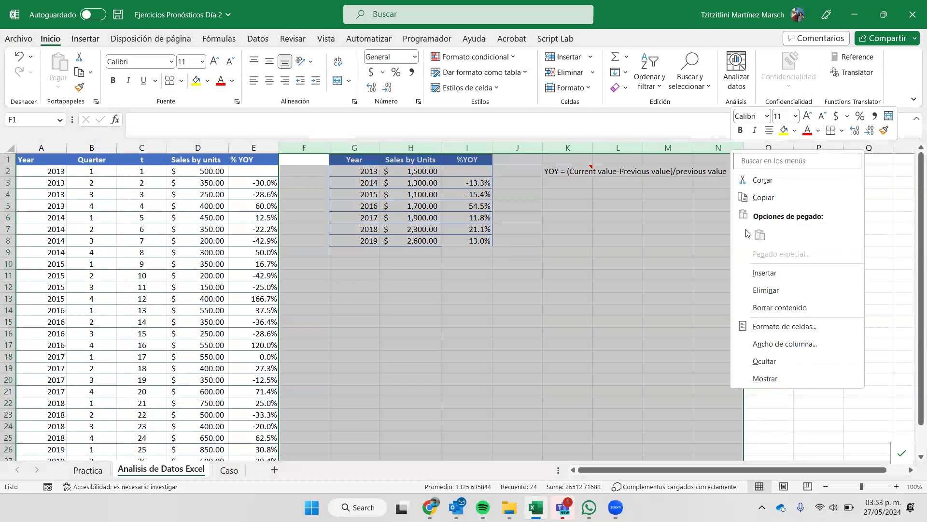
click(759, 273)
click(572, 285)
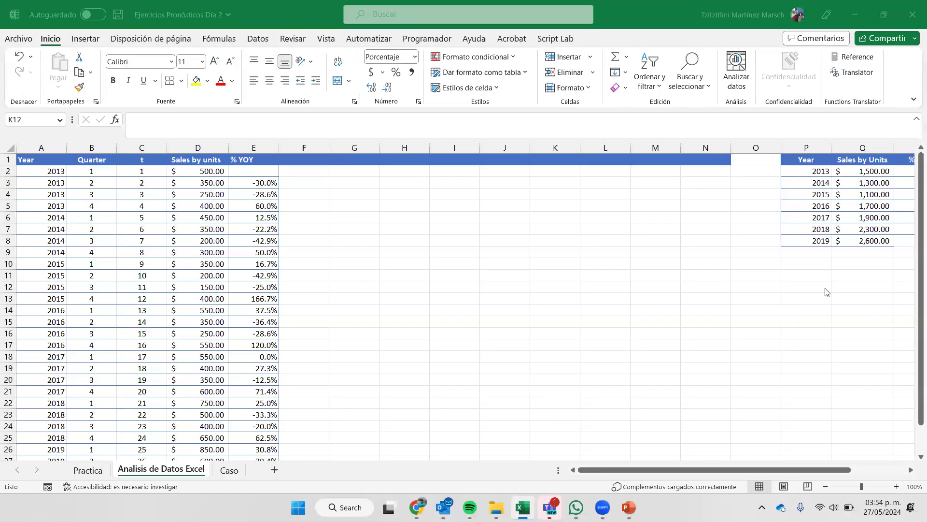
Enter the heading PM n=2 in F1 for the two-period moving average column.
click(319, 158)
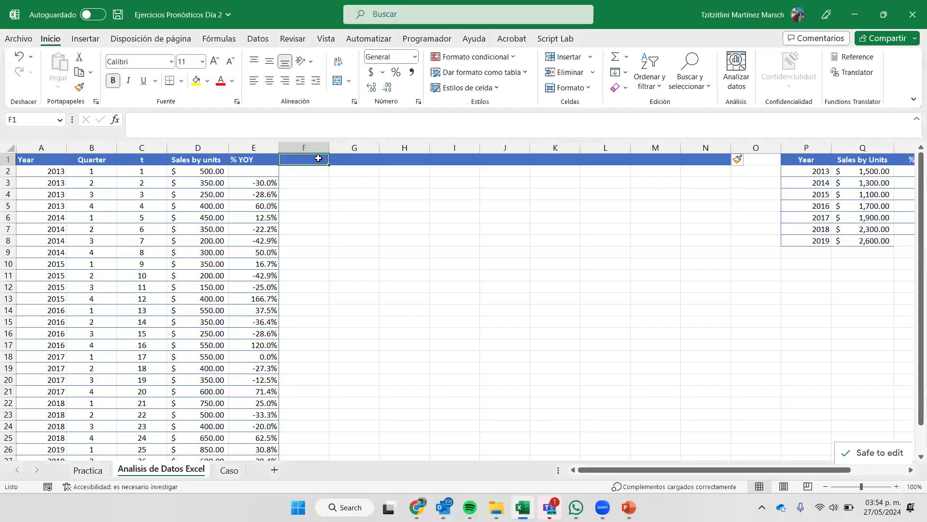
text(Mo)
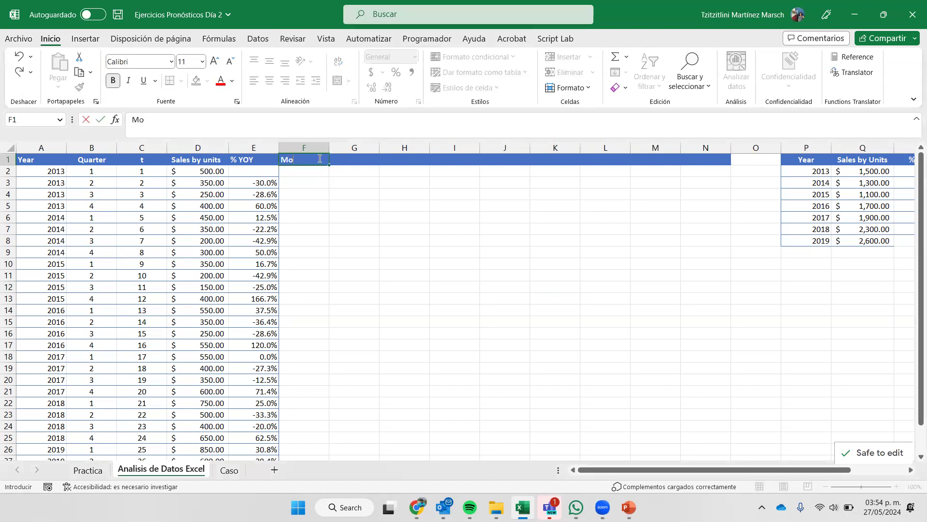
key(BackSpace)
key(BackSpace)
text(PM n=2)
key(Return)
key(Down)
key(Down)
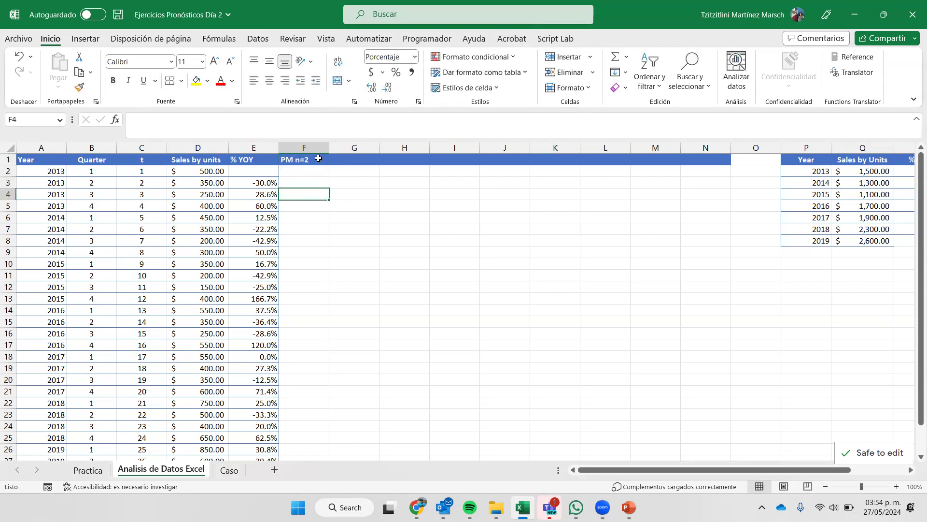
Set up a Moving Average analysis of the quarterly sales with input range $D$2:$D$29 and interval 2.
click(85, 38)
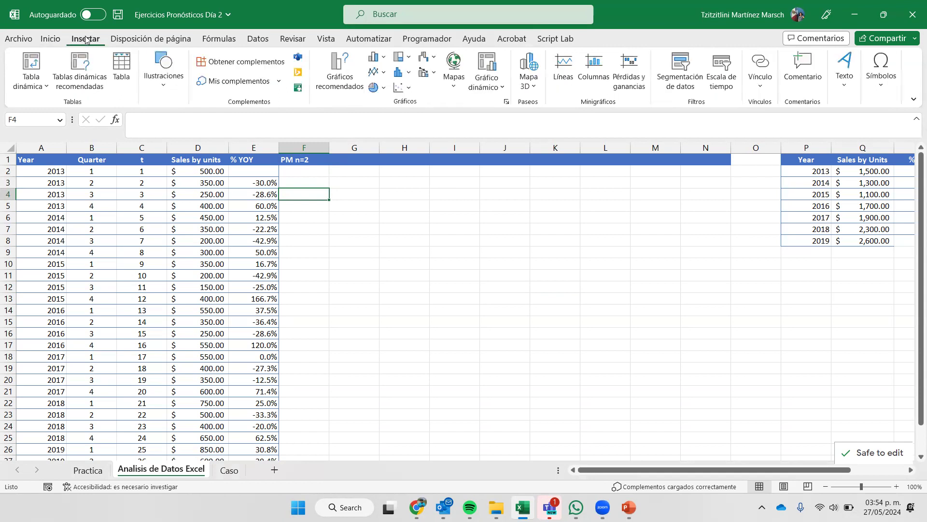
click(258, 38)
click(731, 57)
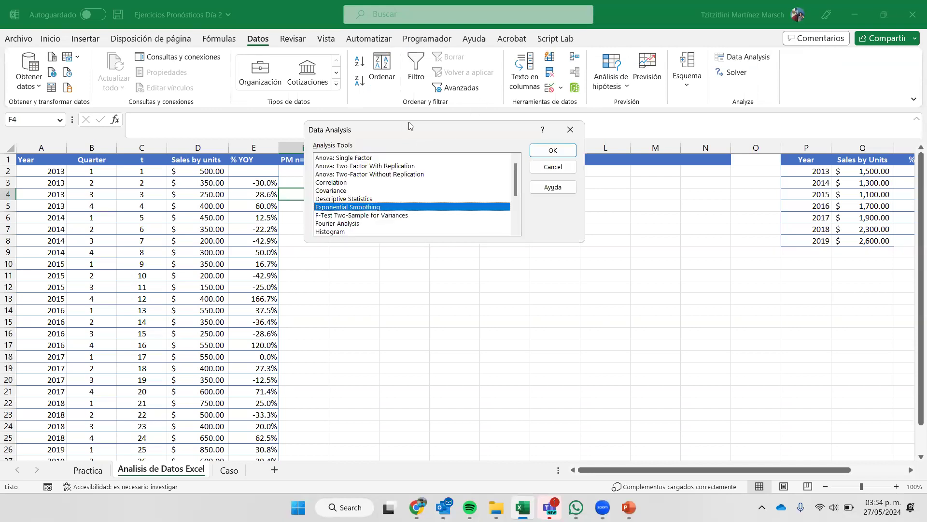
drag(596, 136, 604, 145)
scroll(548, 225, down, 3)
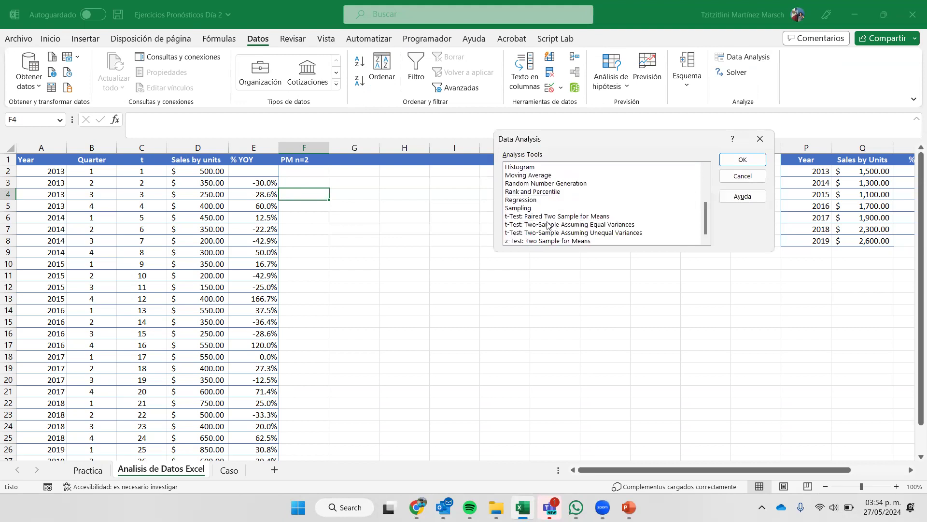
click(538, 174)
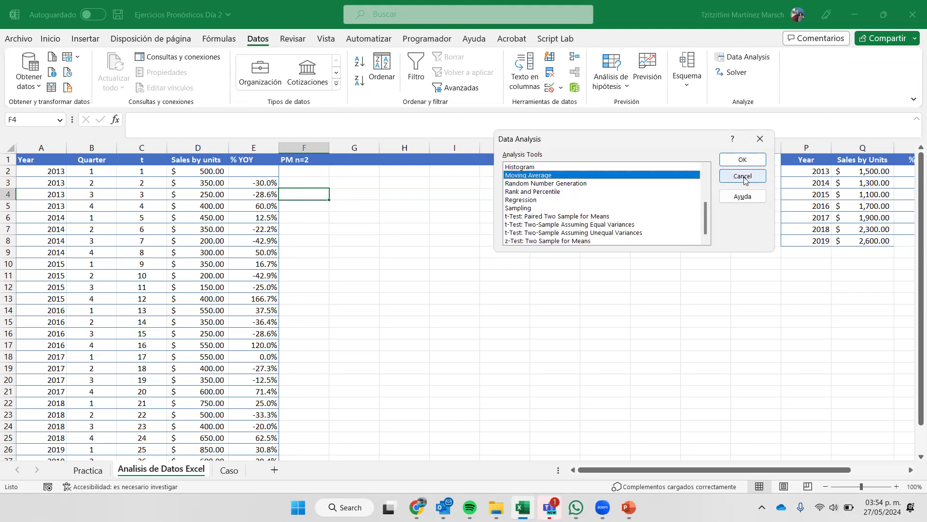
click(743, 160)
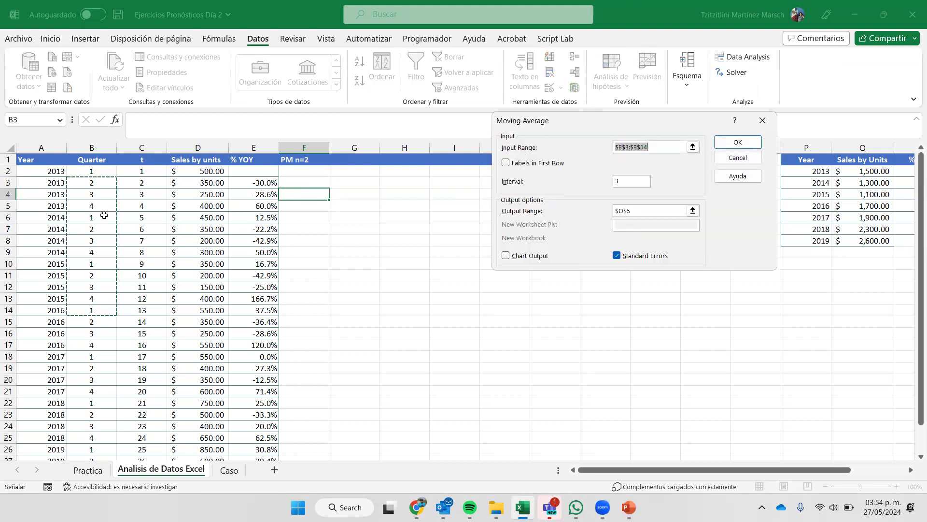
click(200, 171)
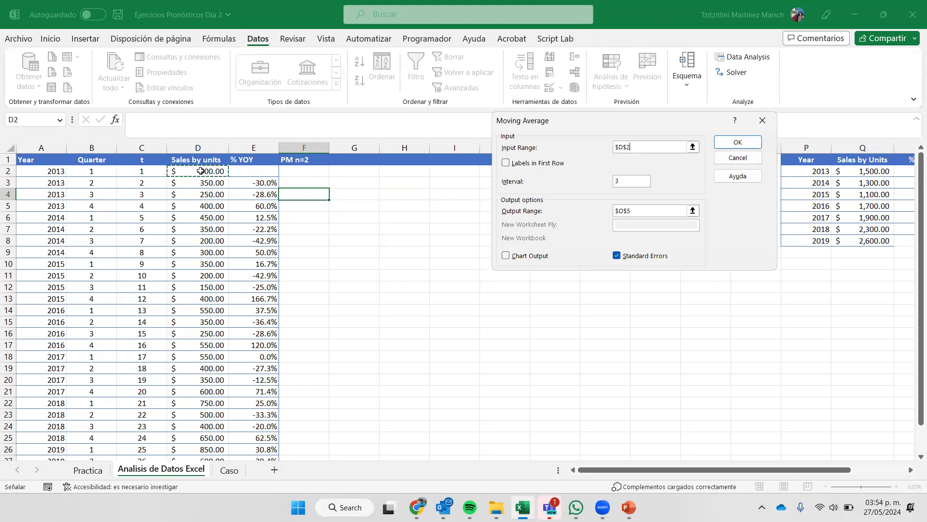
key(ctrl+shift+Down)
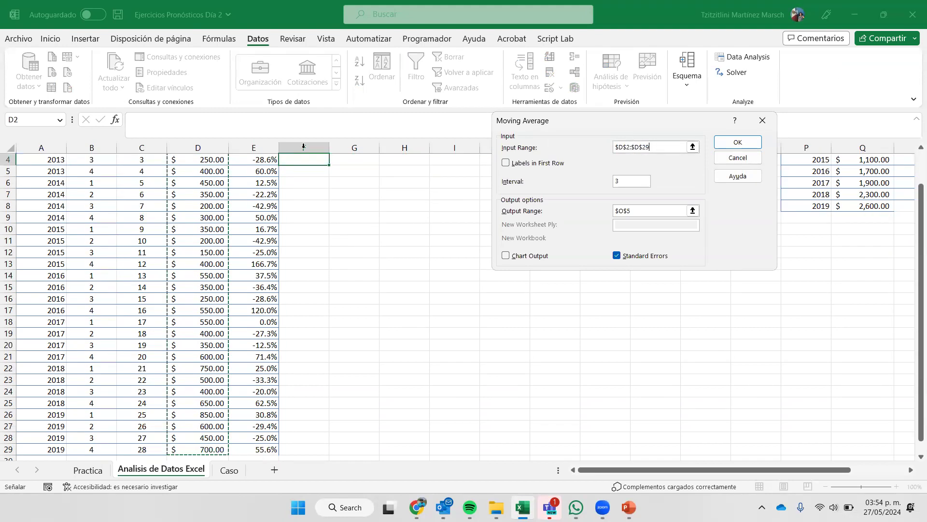
double_click(621, 181)
text(2)
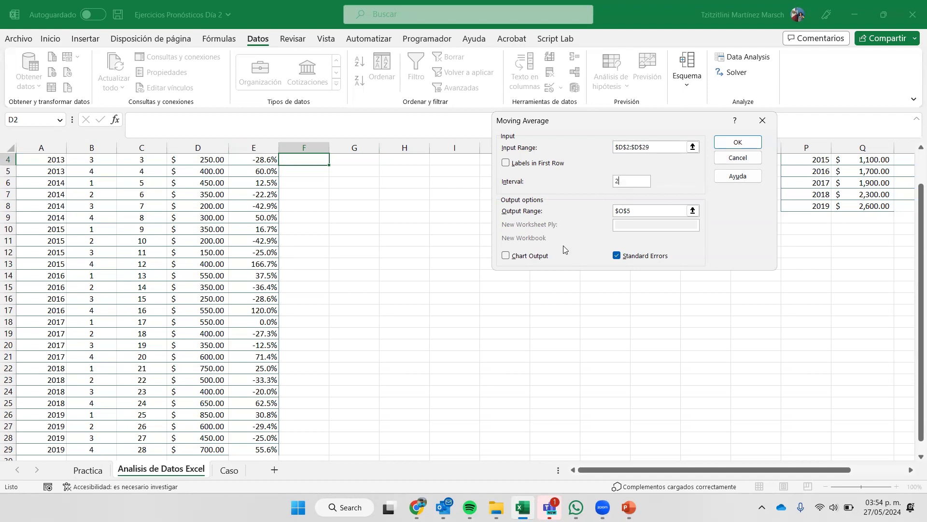
Set the moving average's output range to F3 and run the analysis.
drag(650, 210, 565, 208)
key(BackSpace)
scroll(441, 257, up, 1)
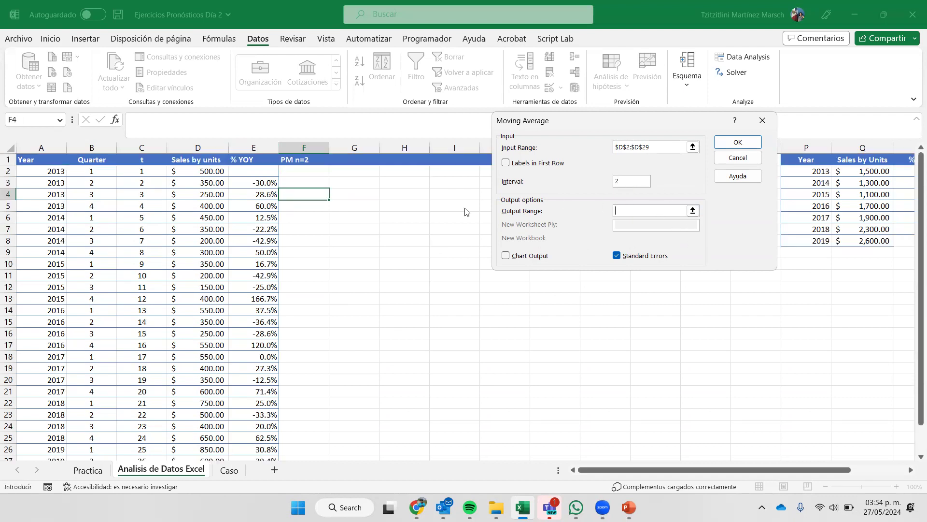
click(309, 181)
click(751, 141)
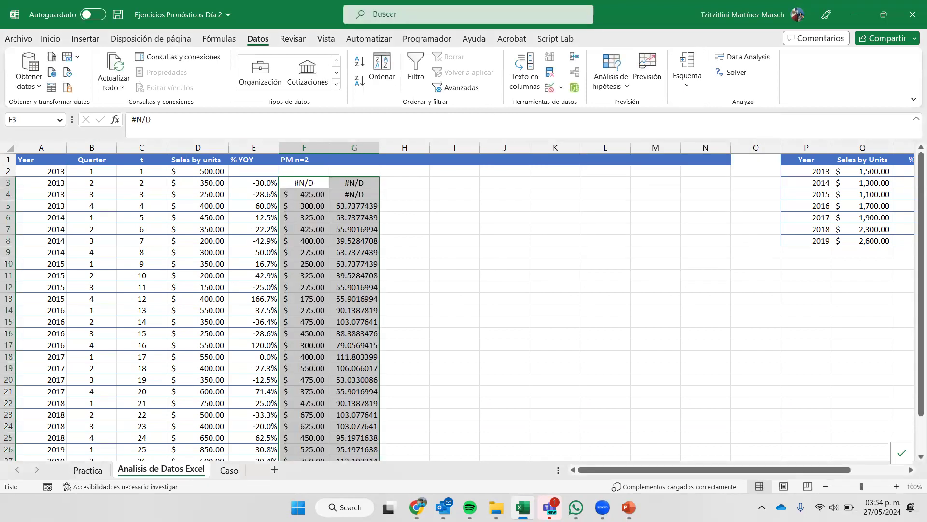
Highlight the final moving average forecast in F30 with yellow fill.
scroll(328, 382, down, 7)
click(310, 252)
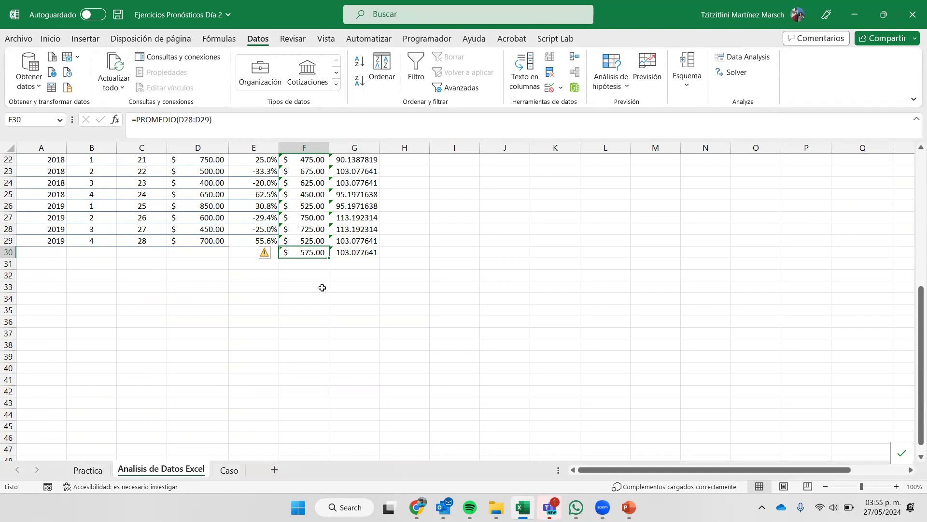
click(50, 39)
click(196, 80)
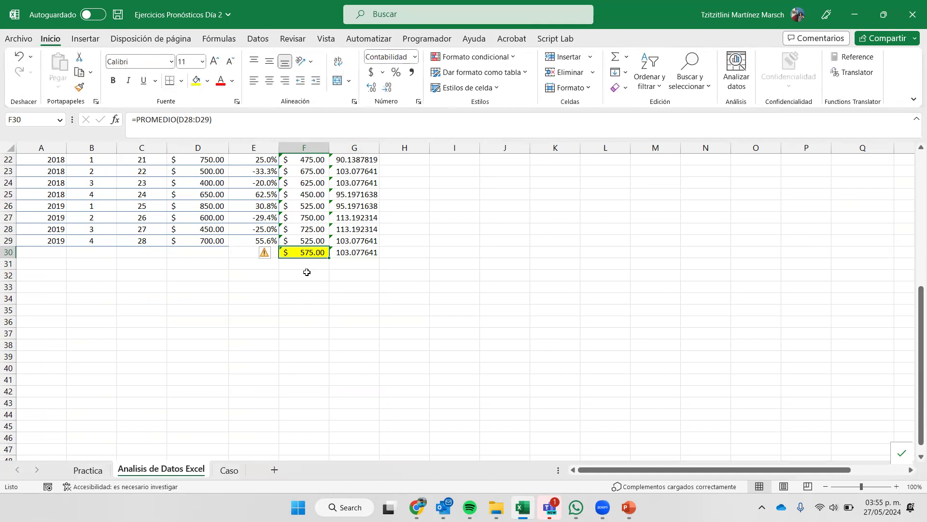
Copy the PM n=2 heading from F1 to S1, beside the annual %YOY column.
scroll(420, 319, up, 7)
drag(532, 299, 604, 298)
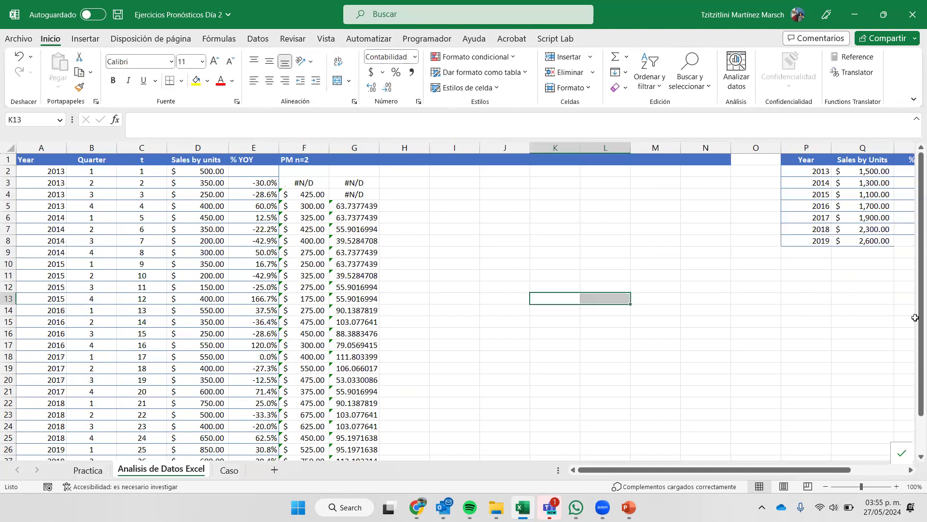
scroll(916, 317, right, 1)
click(263, 160)
key(ctrl+c)
scroll(333, 317, down, 3)
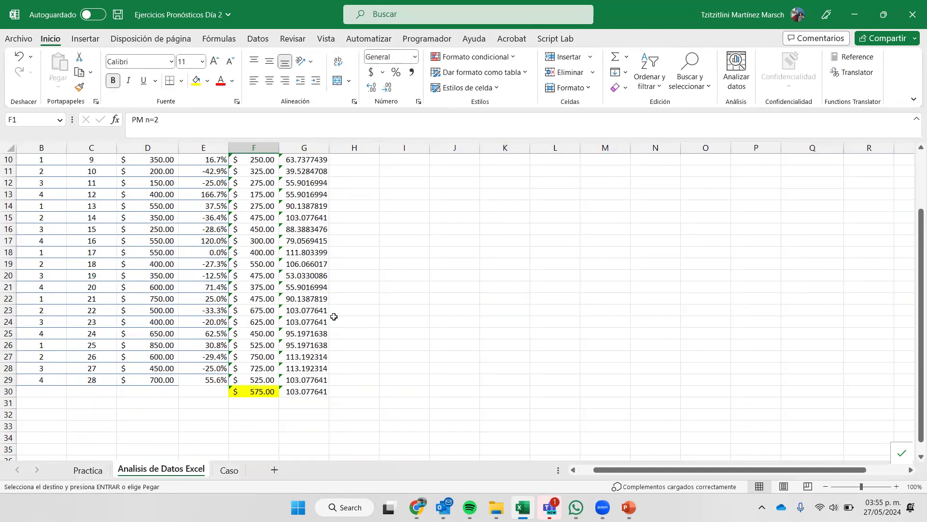
scroll(300, 197, down, 9)
scroll(301, 277, up, 5)
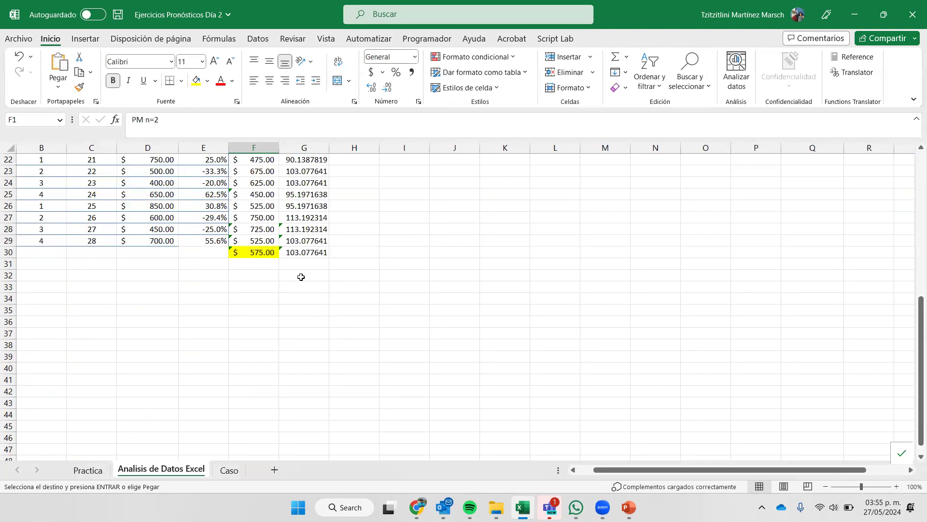
scroll(309, 285, up, 1)
scroll(671, 271, up, 6)
drag(788, 274, 913, 276)
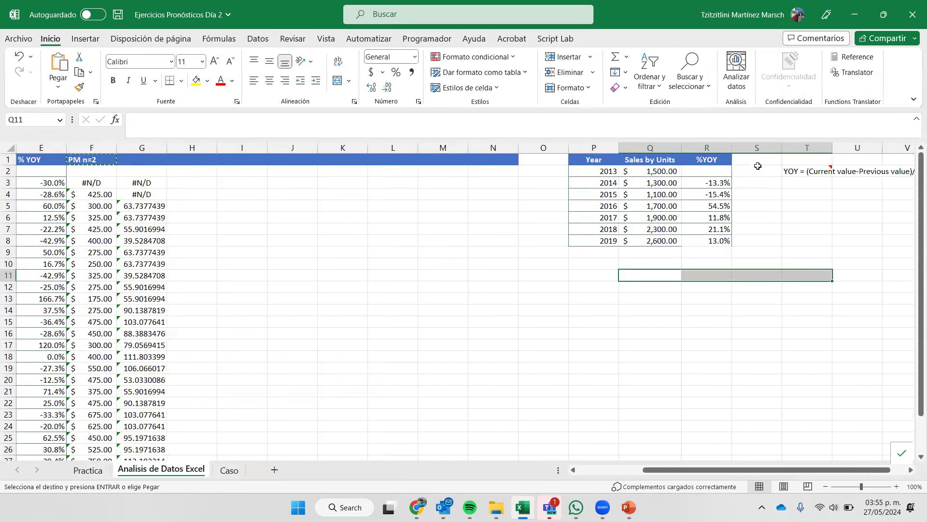
click(756, 161)
key(Return)
Insert blank columns starting at T, between the annual sales table and the YOY formula note.
click(851, 172)
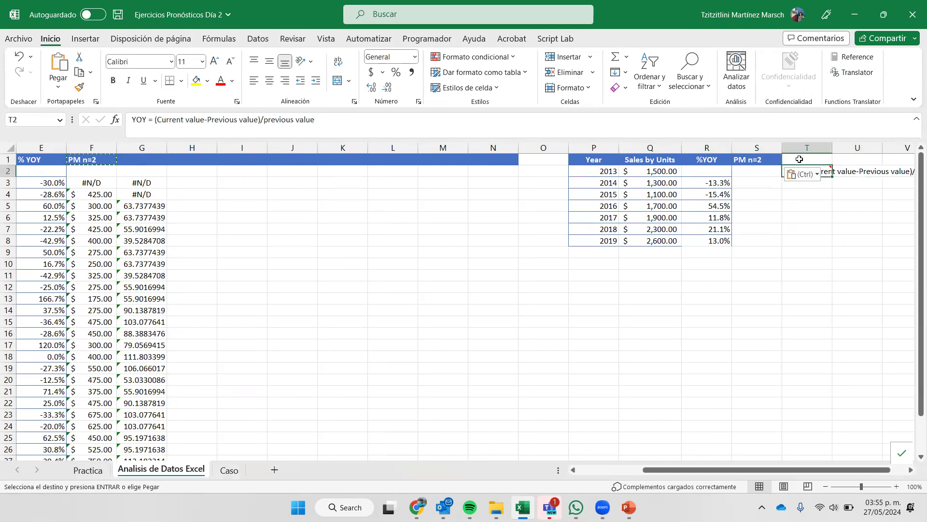
drag(818, 149, 898, 141)
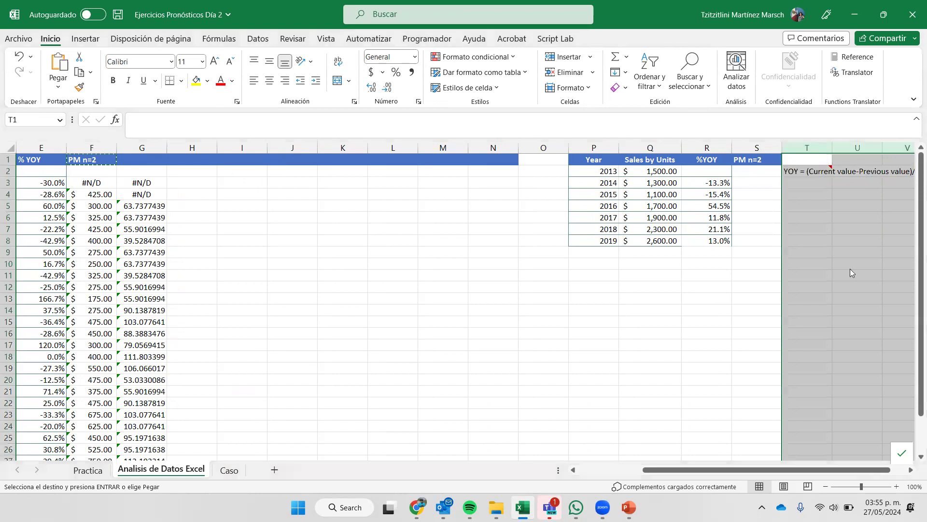
right_click(899, 142)
click(819, 269)
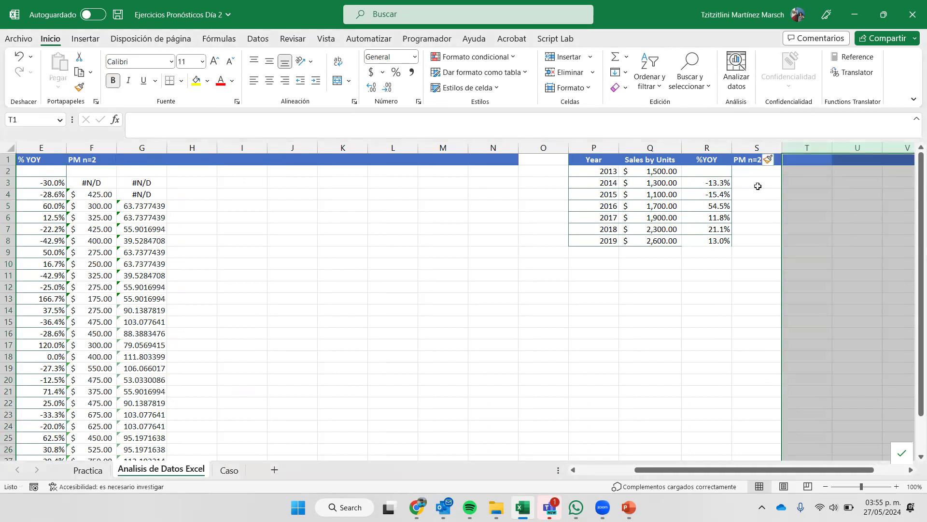
Run a Moving Average analysis on the annual sales $Q$2:$Q$8 with interval 2 and output starting at S3.
click(748, 184)
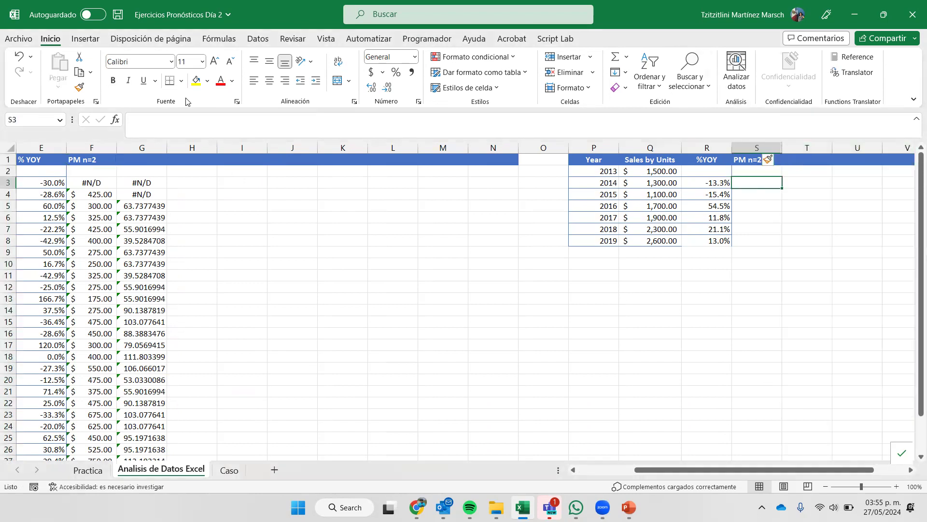
click(258, 39)
click(749, 60)
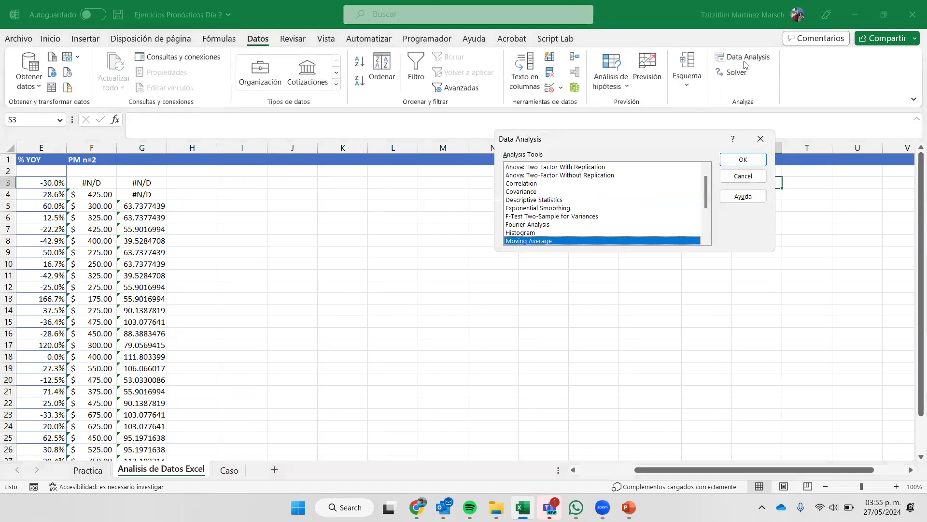
click(752, 161)
drag(657, 127, 468, 124)
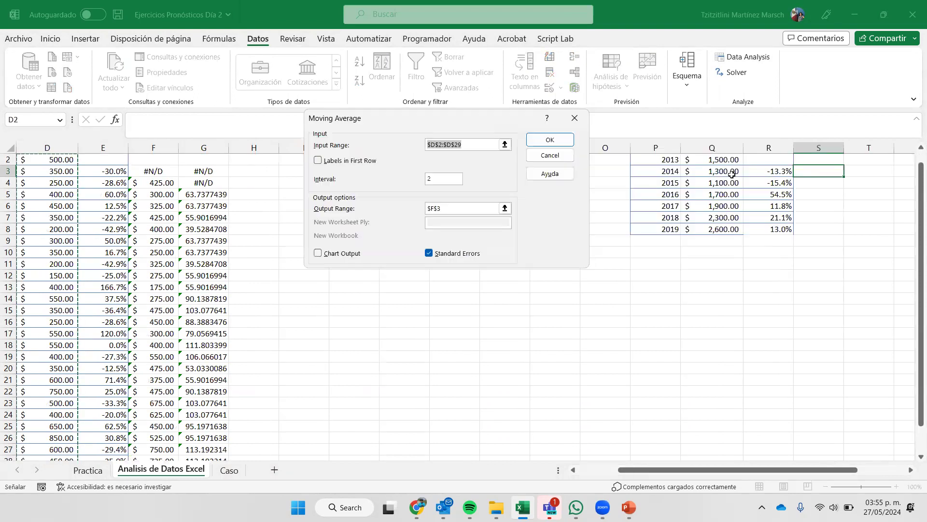
scroll(713, 282, up, 1)
drag(723, 172, 723, 241)
click(456, 208)
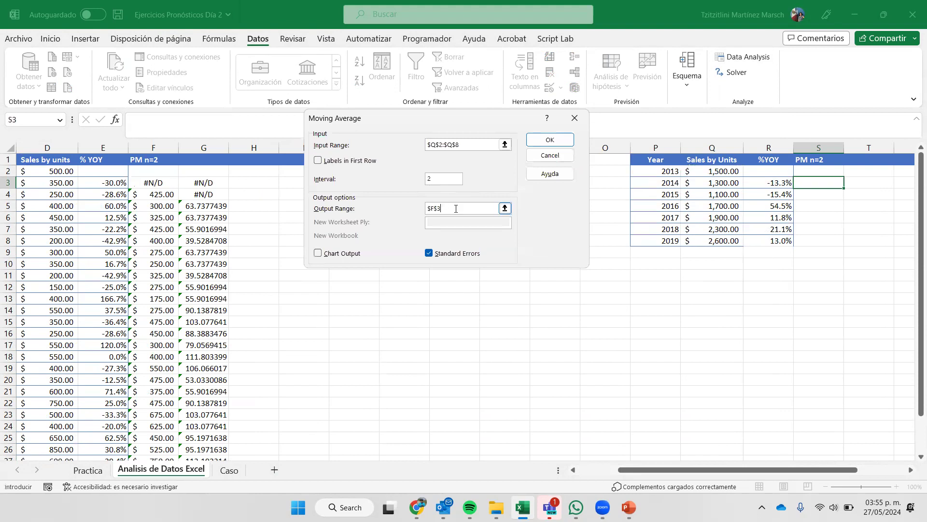
click(818, 184)
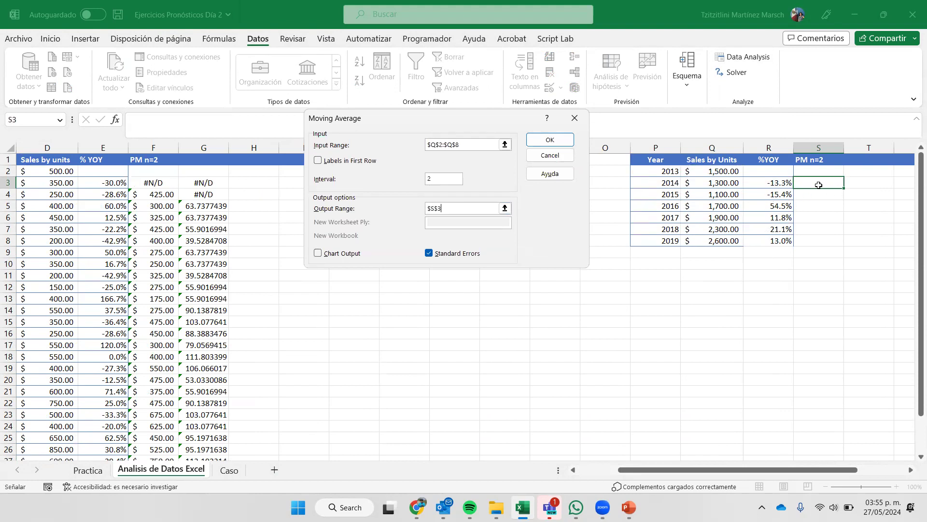
click(550, 140)
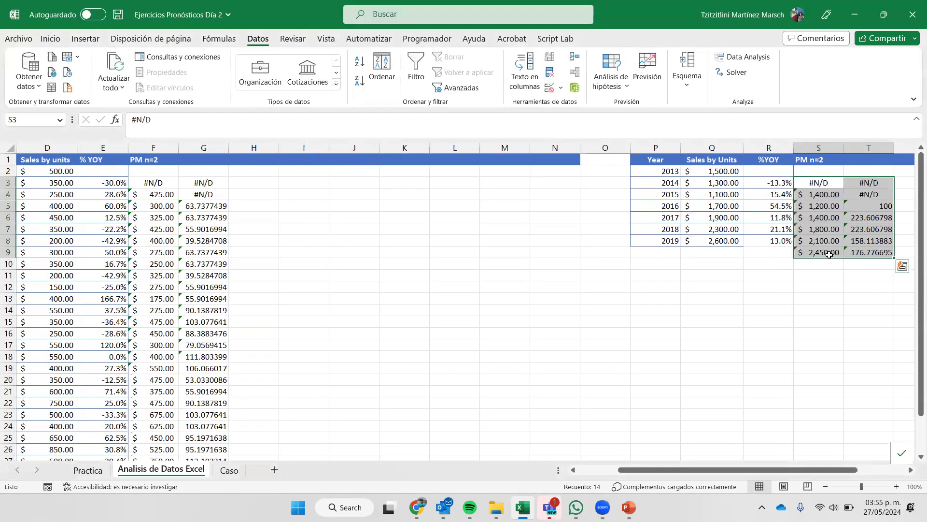
click(827, 253)
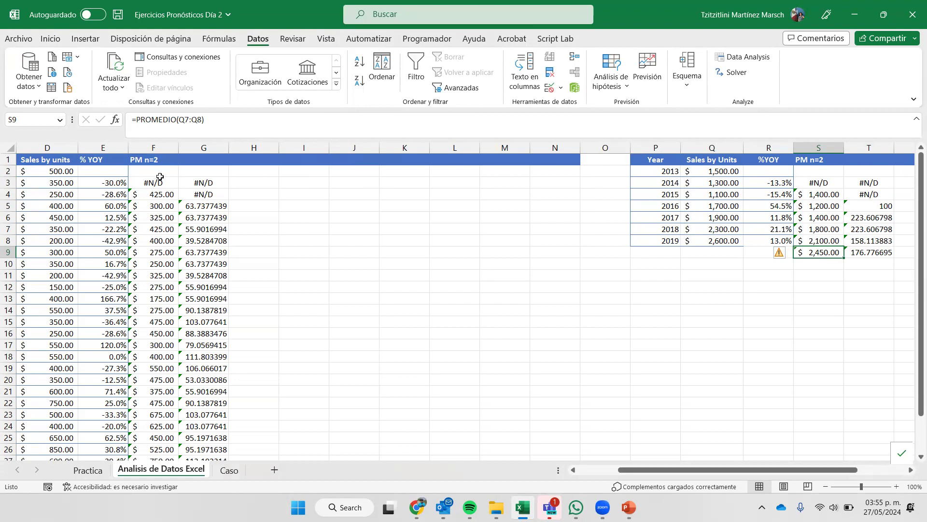
Enter the headings Error in G1 and Sauv Expo 0.3 in H1.
click(253, 236)
click(218, 162)
text(Error)
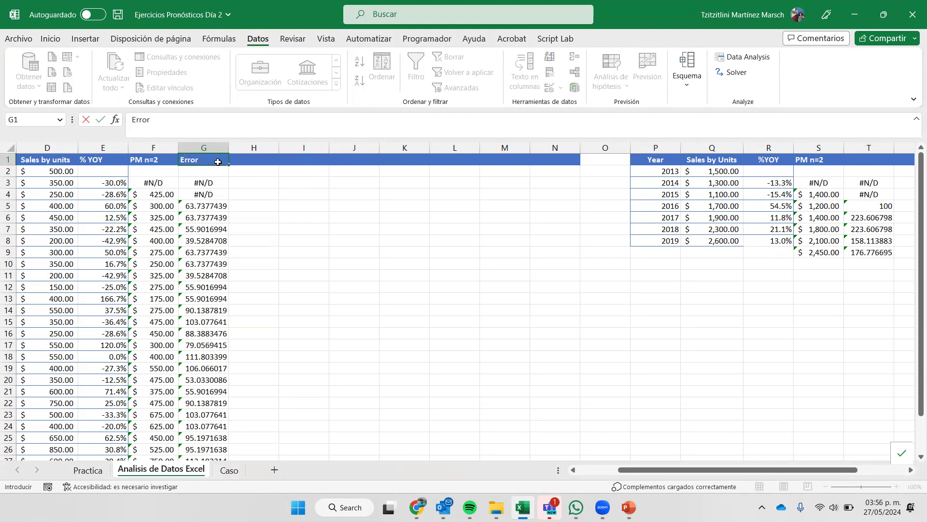
key(Tab)
text(Sa)
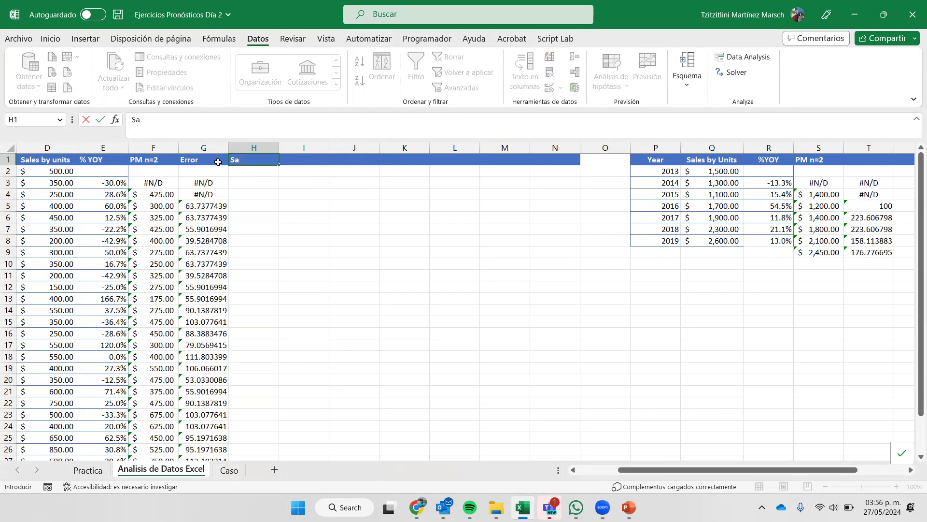
text(uv Expo)
text( 0-)
text(3)
key(Return)
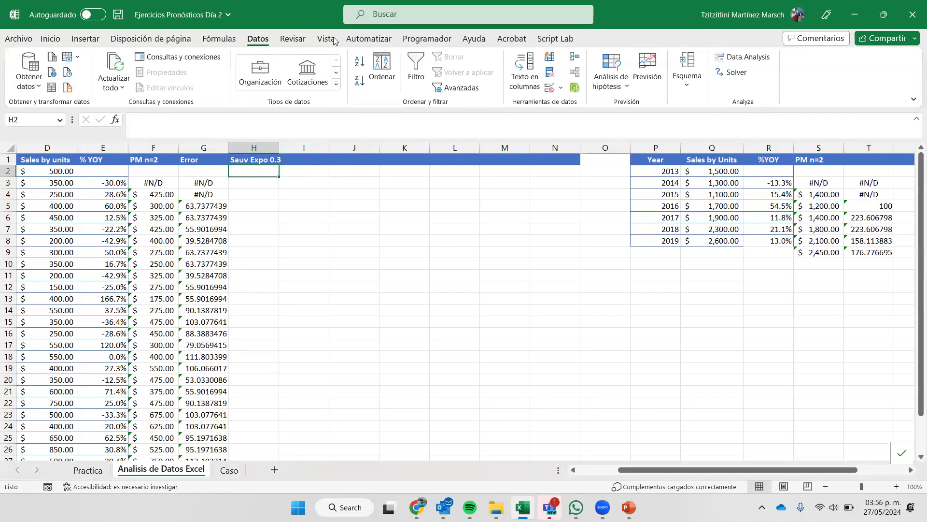
Run an Exponential Smoothing analysis on the quarterly sales $D$2:$D$29 with damping factor 0.3, standard errors and output starting at H2.
click(762, 58)
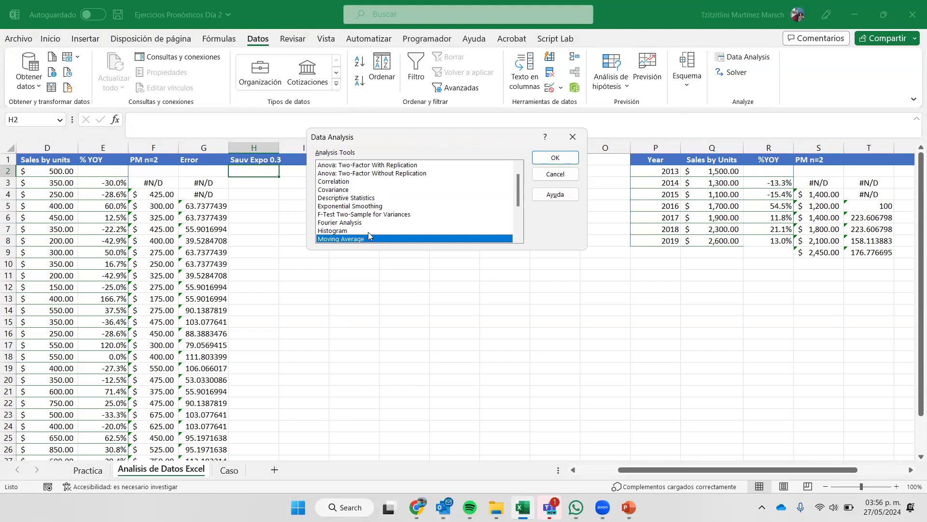
click(349, 206)
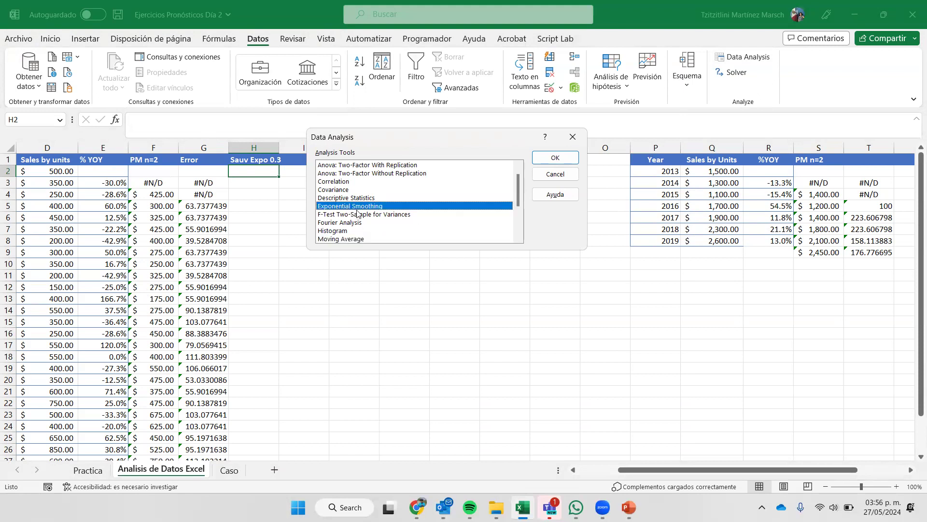
click(556, 157)
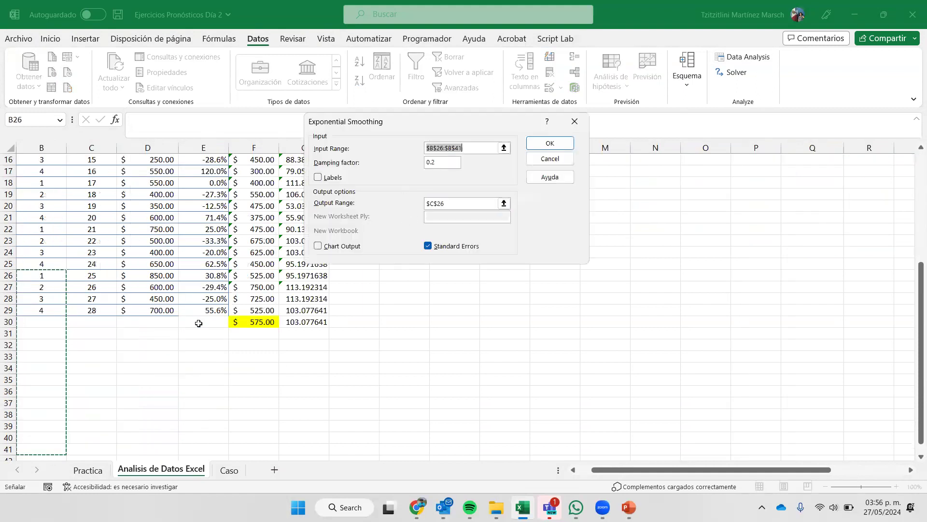
scroll(199, 323, up, 5)
drag(145, 171, 153, 425)
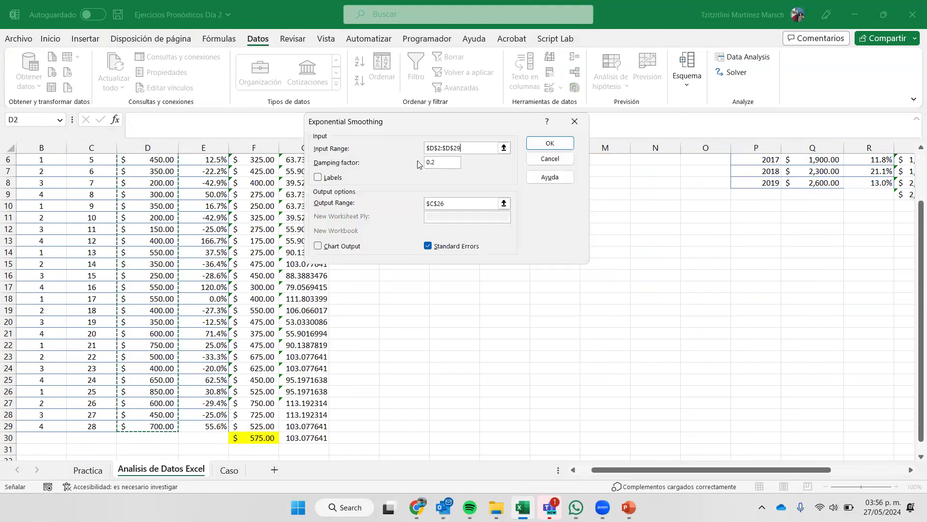
click(451, 161)
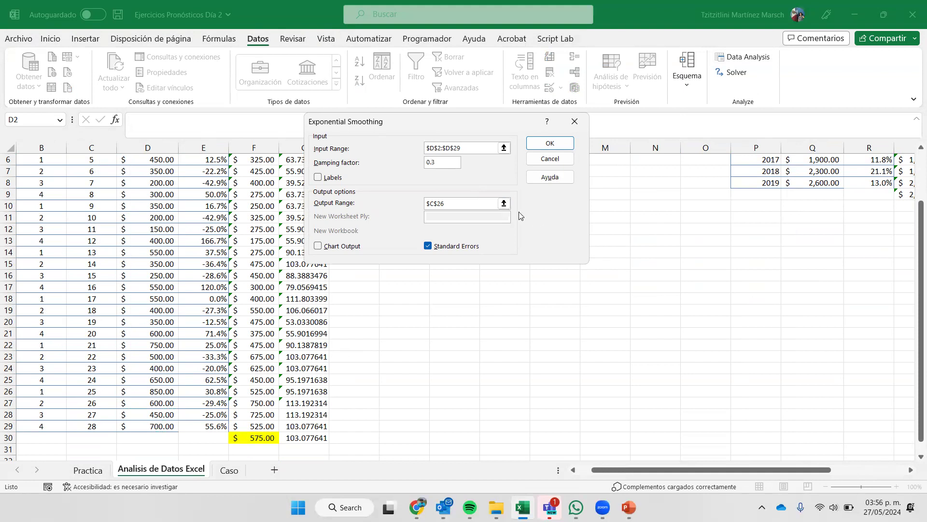
click(476, 207)
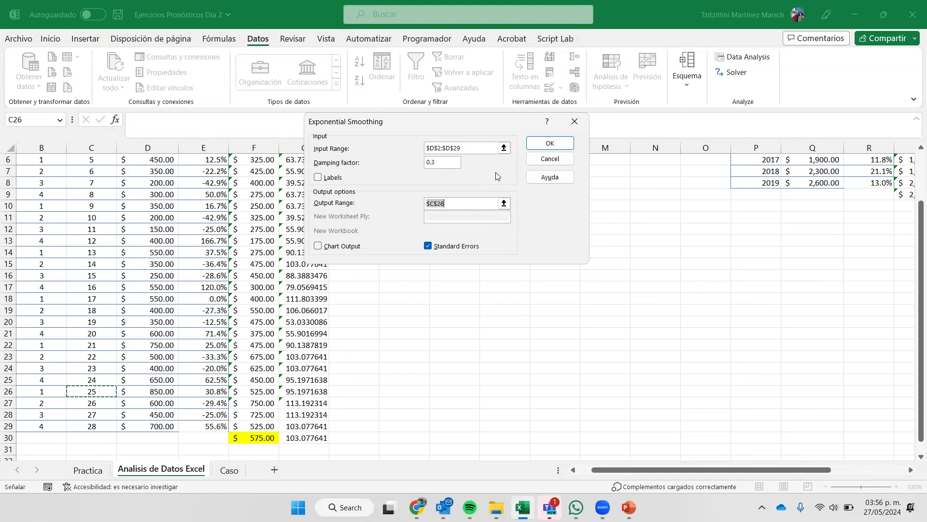
scroll(497, 176, up, 2)
drag(435, 121, 712, 122)
click(354, 171)
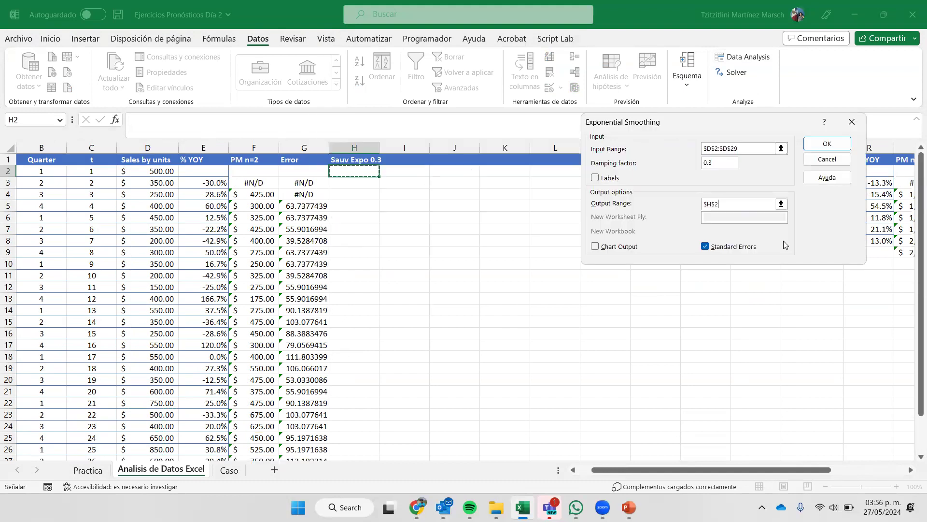
click(826, 144)
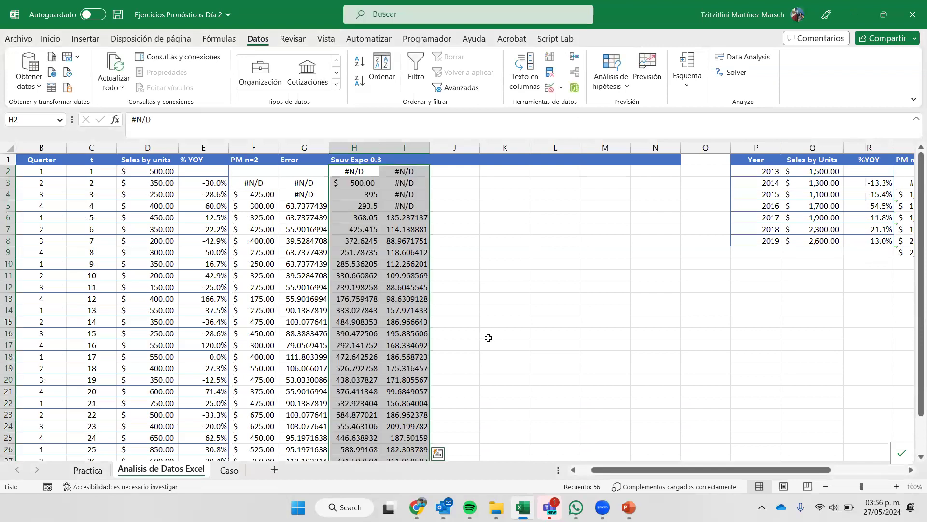
Rerun Exponential Smoothing on $D$2:$D$30 with damping factor 0.3 and output at H2, overwriting the existing results to include the next-period forecast.
scroll(464, 360, down, 4)
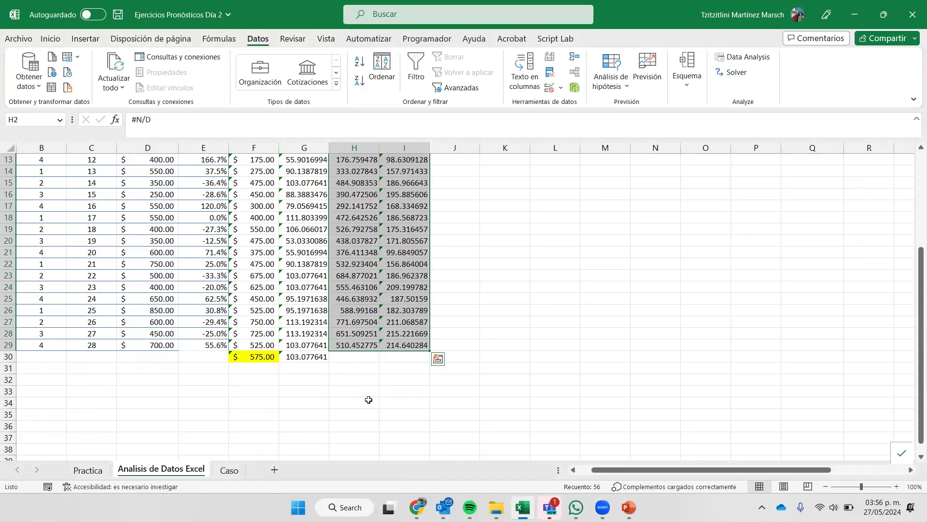
scroll(382, 387, up, 4)
scroll(387, 392, down, 6)
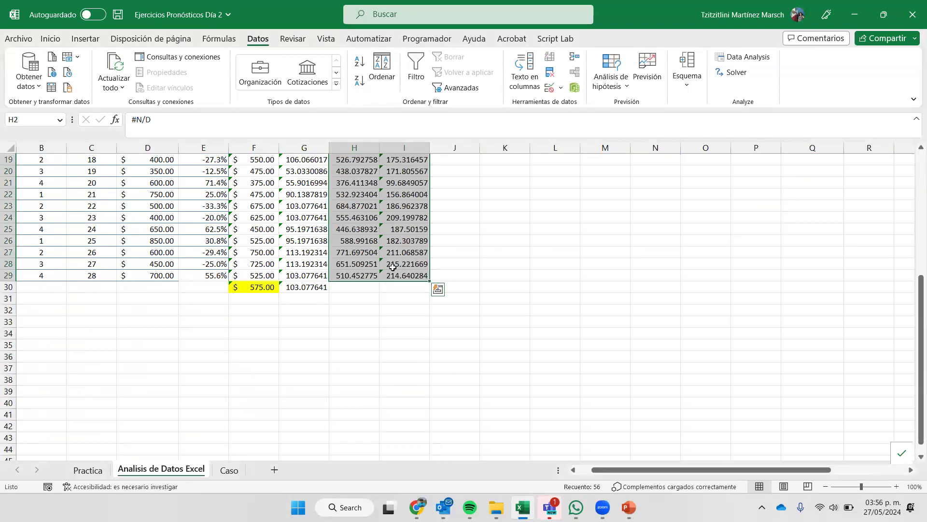
click(362, 276)
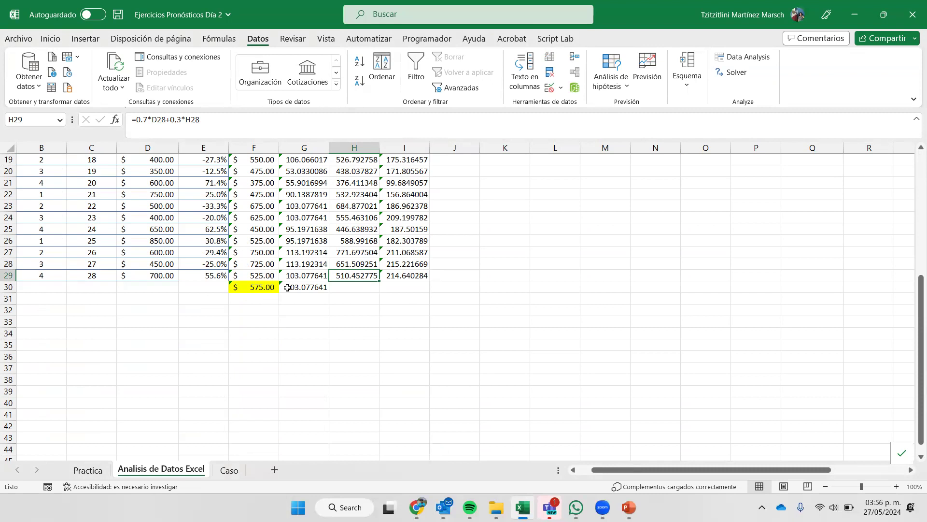
scroll(409, 327, up, 6)
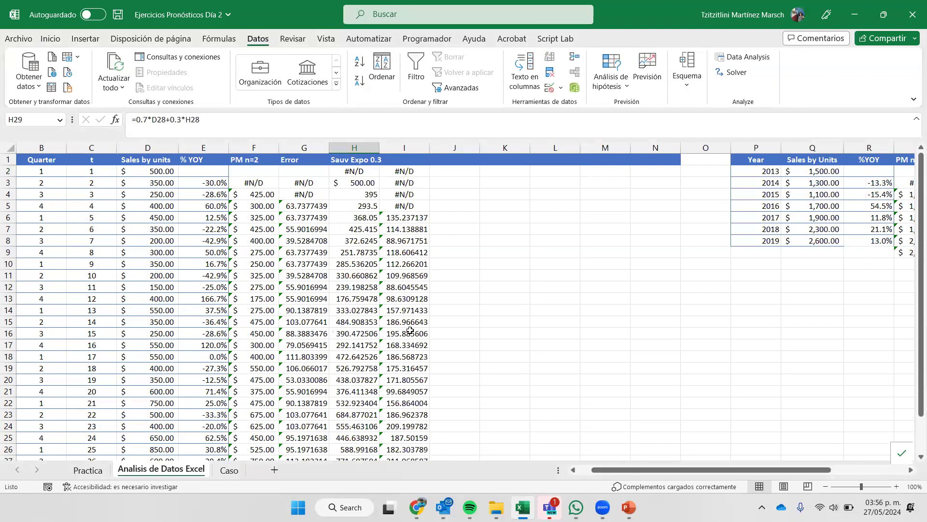
scroll(531, 232, down, 1)
click(750, 56)
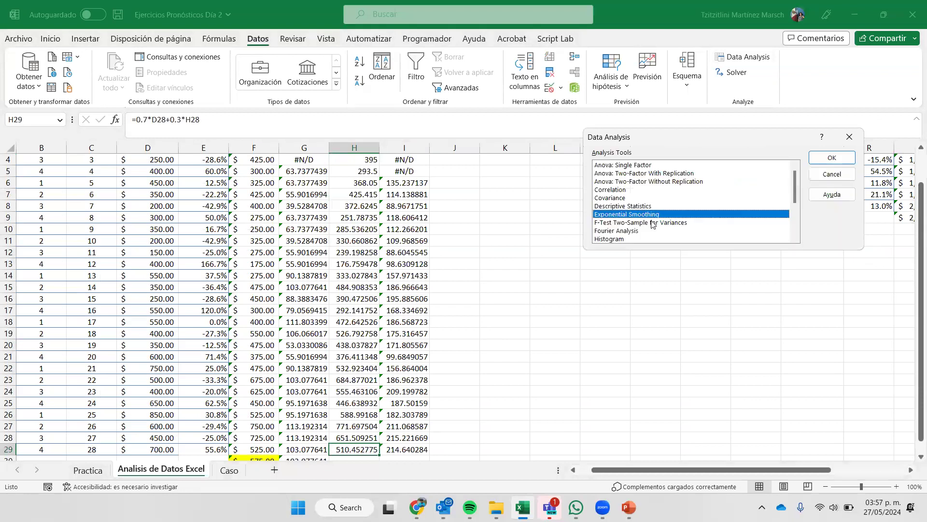
click(832, 158)
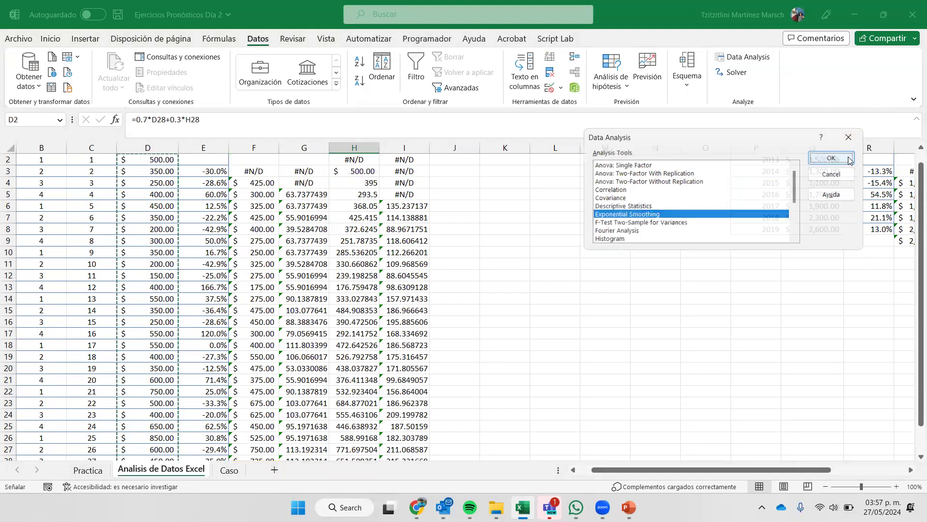
scroll(171, 308, up, 1)
drag(163, 172, 162, 441)
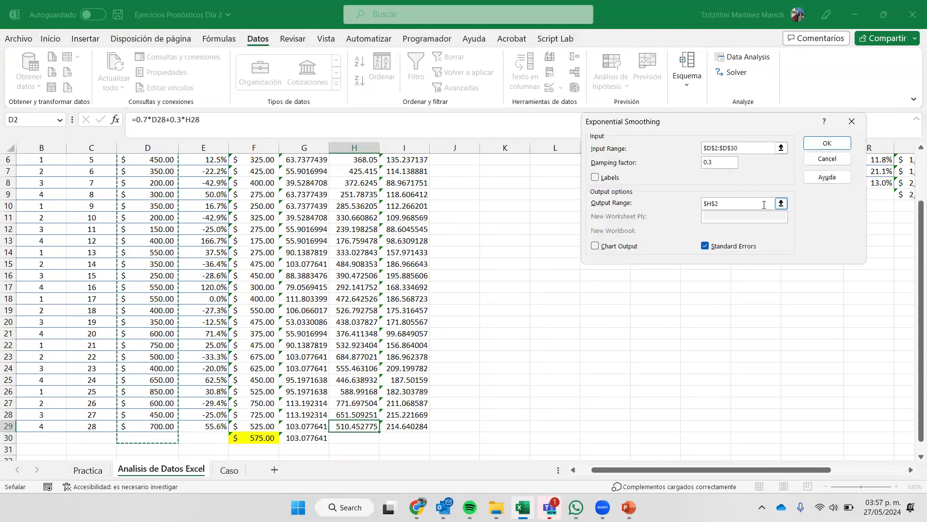
click(831, 143)
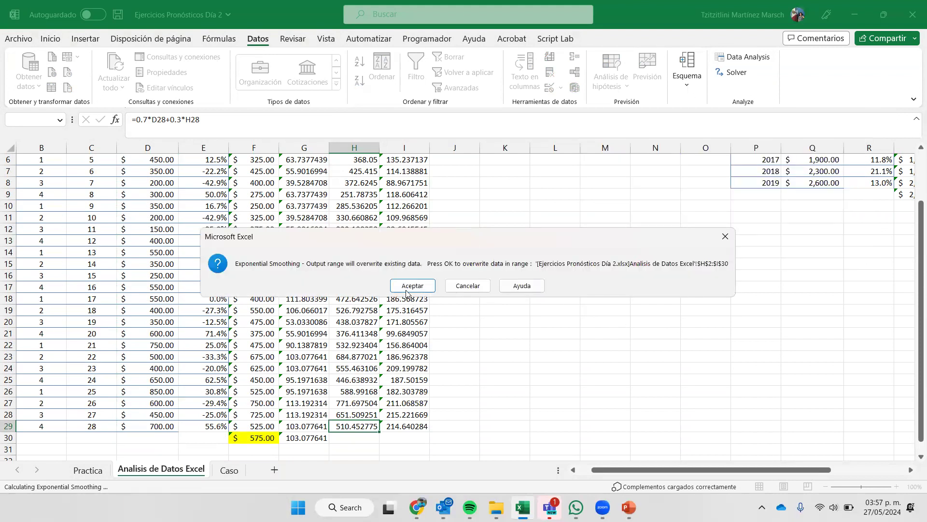
click(412, 286)
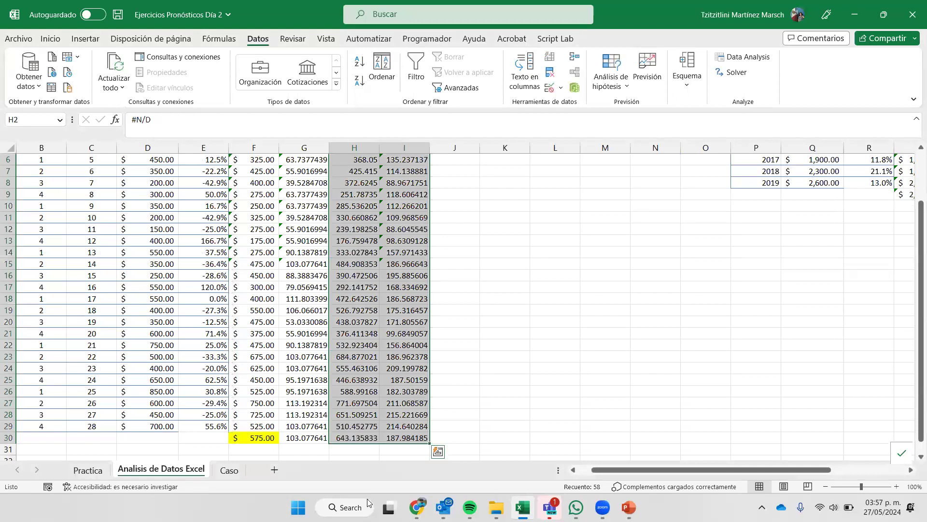
Highlight the exponential smoothing forecast in H30 in yellow and review the moving-average forecast and the error formulas beside it.
click(354, 437)
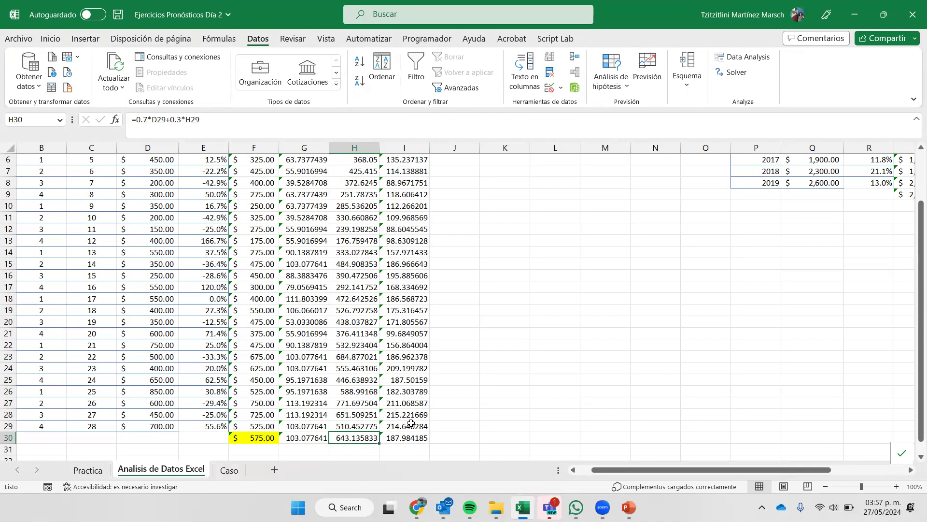
click(50, 40)
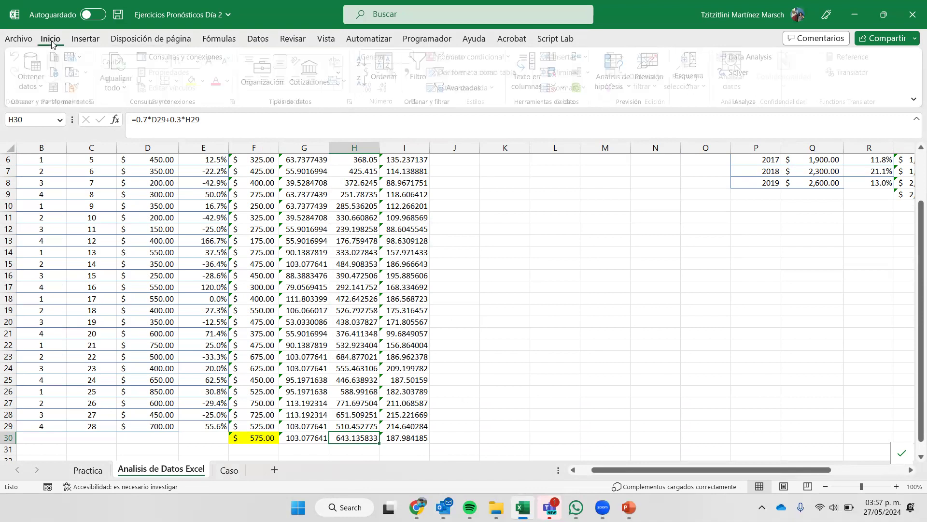
click(196, 81)
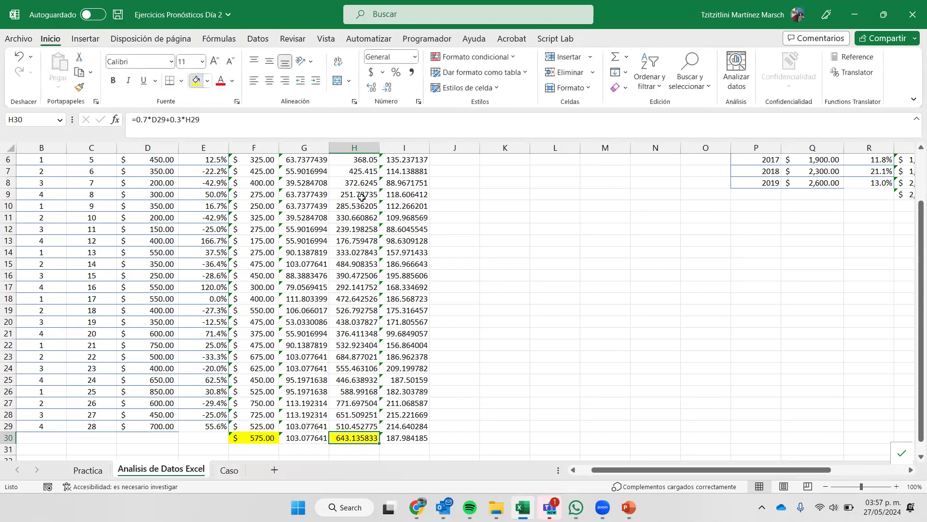
scroll(480, 265, down, 1)
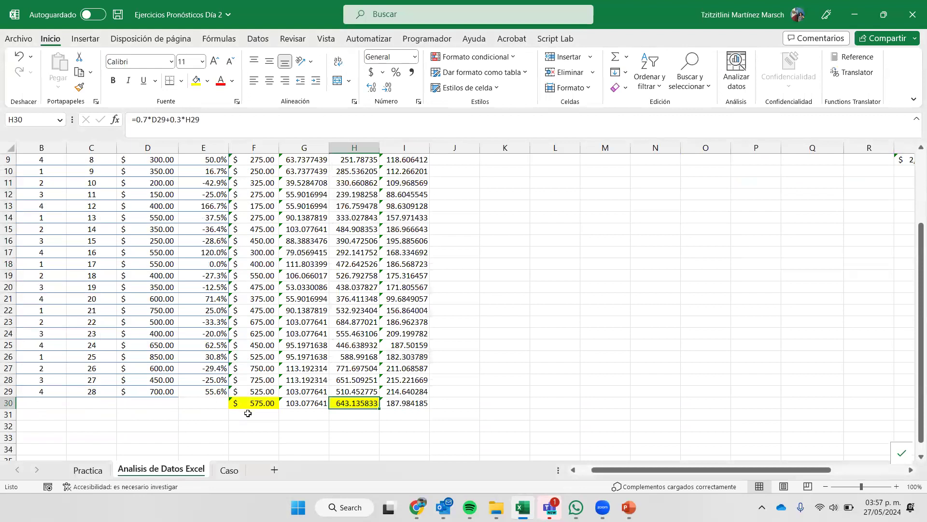
click(245, 405)
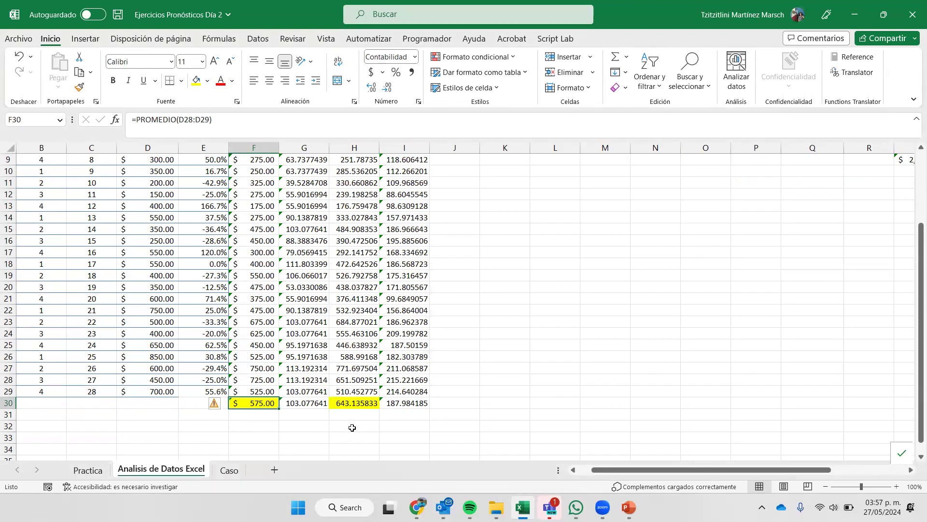
click(402, 393)
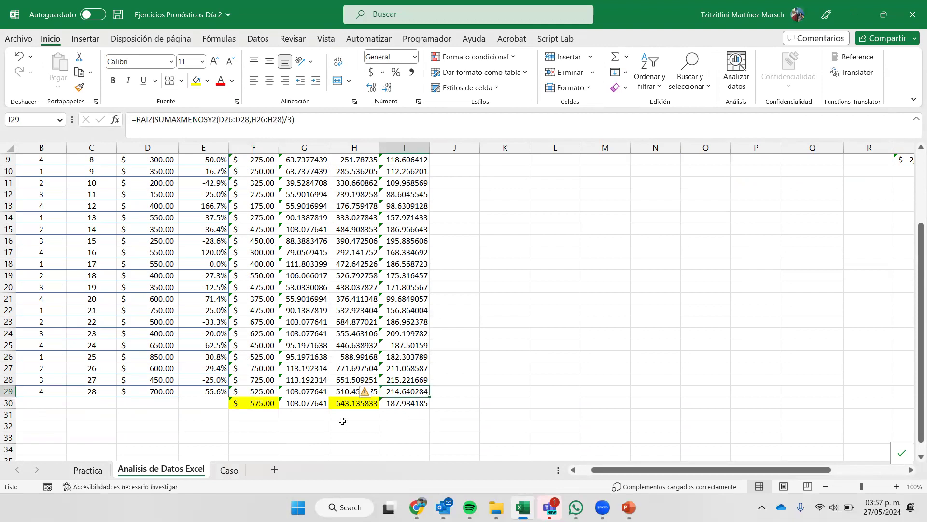
click(306, 403)
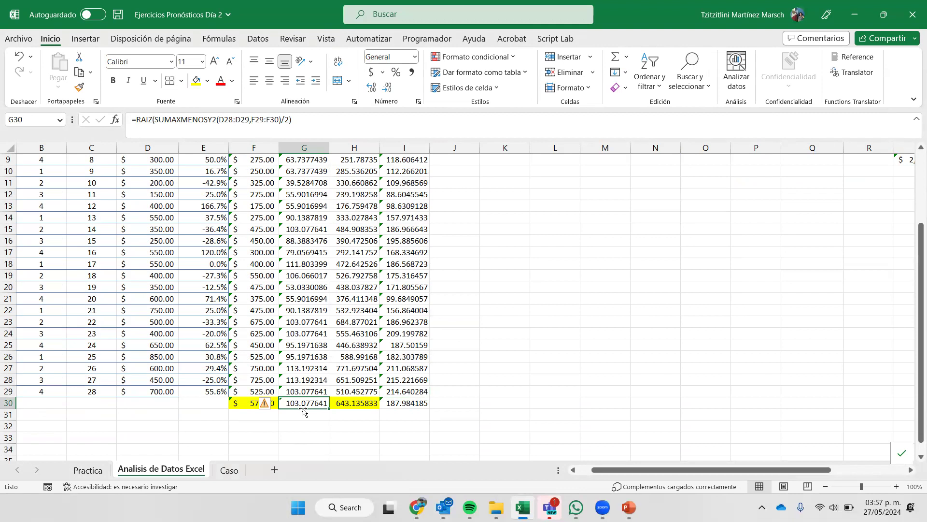
Copy the Sauv Expo 0.3 heading from H1 to U1, beside the annual moving average results.
drag(803, 307, 696, 180)
click(696, 180)
click(696, 160)
click(48, 158)
key(ctrl+c)
click(701, 160)
key(ctrl+v)
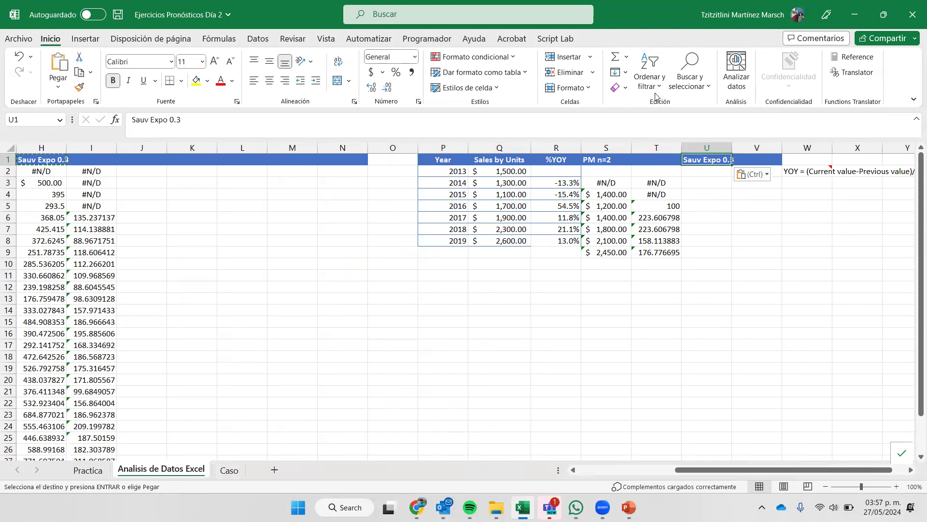
Set up an Exponential Smoothing analysis of the annual sales $Q$2:$Q$8 with damping factor 0.3 and output range $U$2.
click(251, 44)
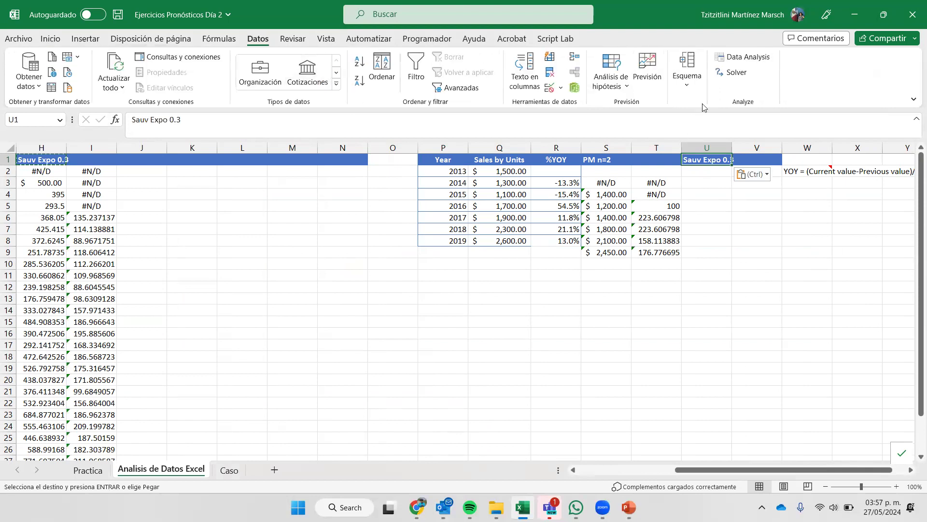
click(744, 73)
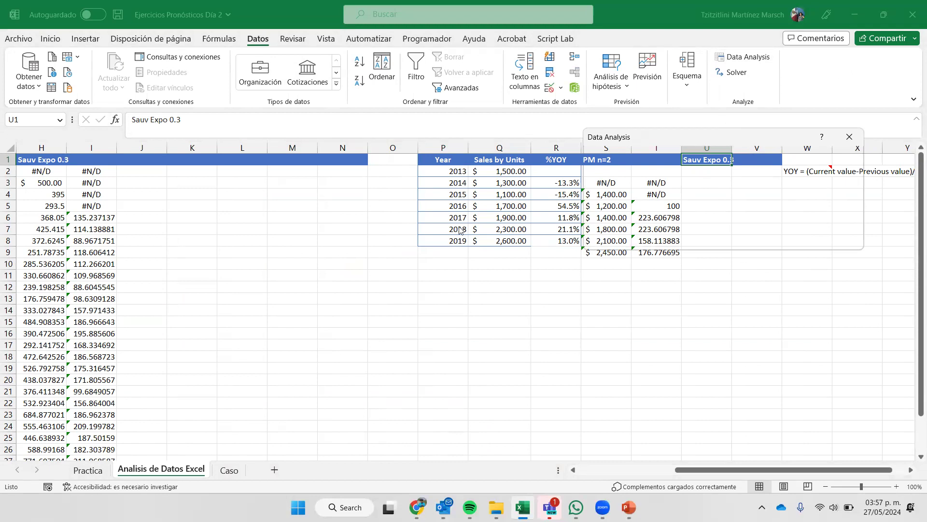
click(566, 243)
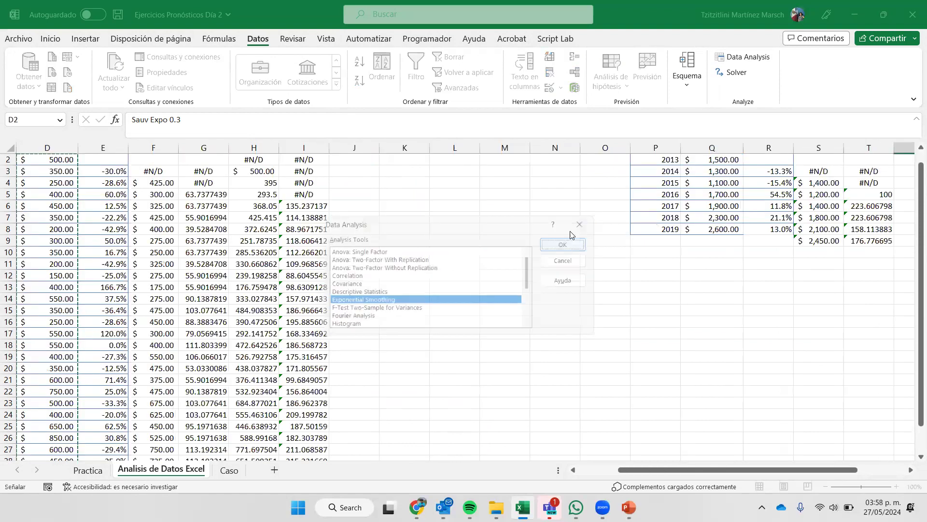
scroll(733, 317, up, 1)
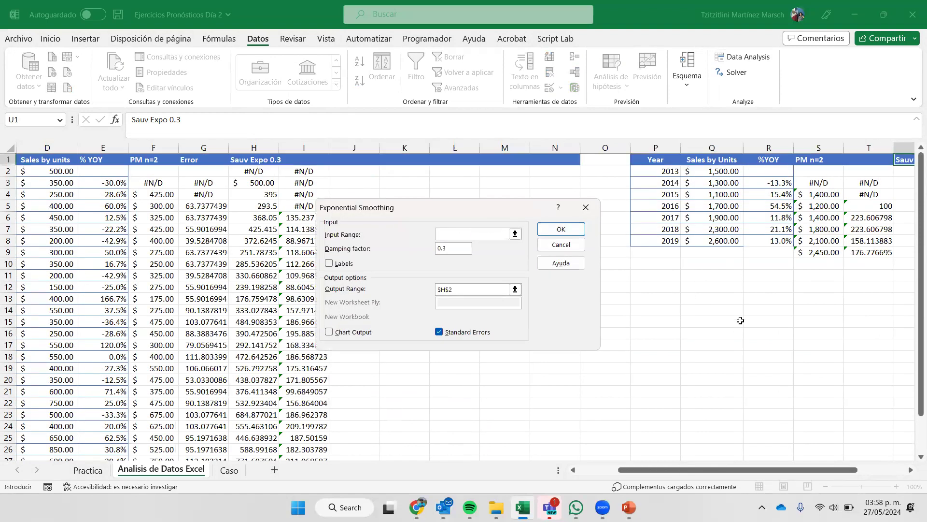
drag(724, 171, 724, 240)
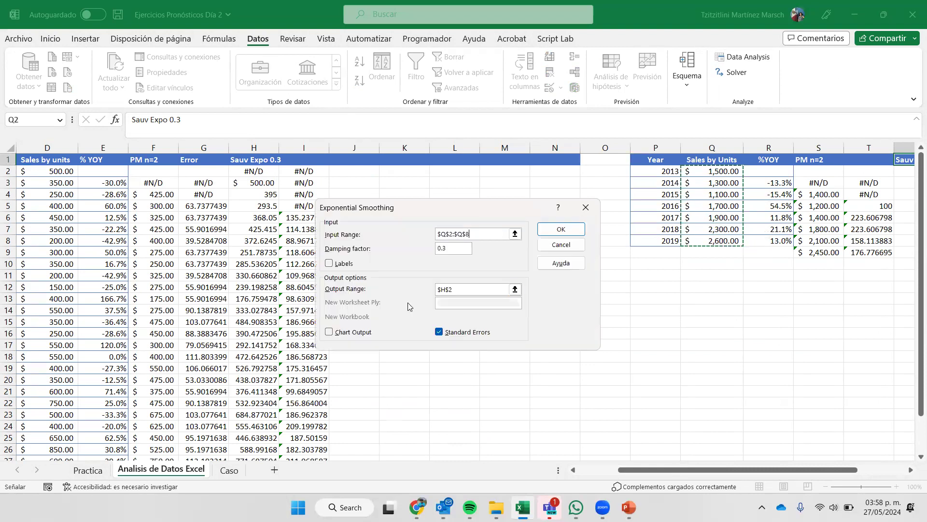
click(458, 251)
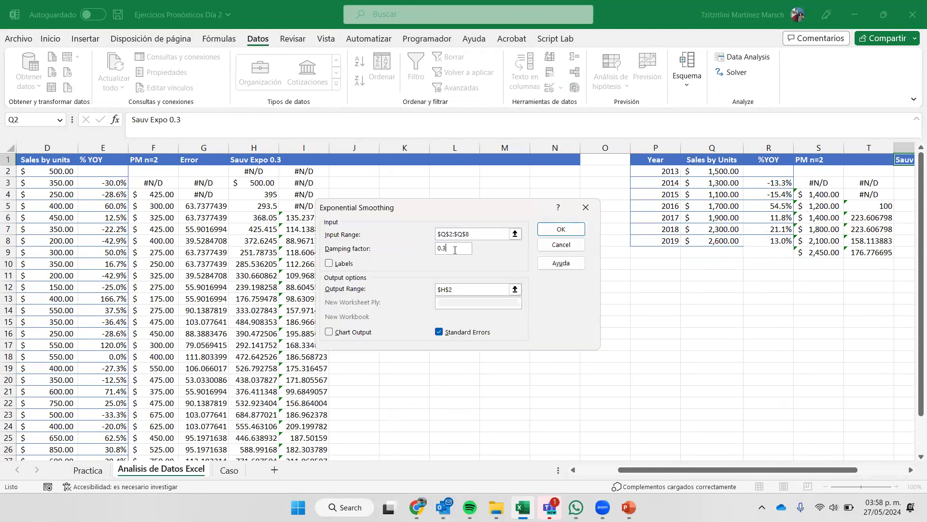
click(463, 288)
double_click(464, 288)
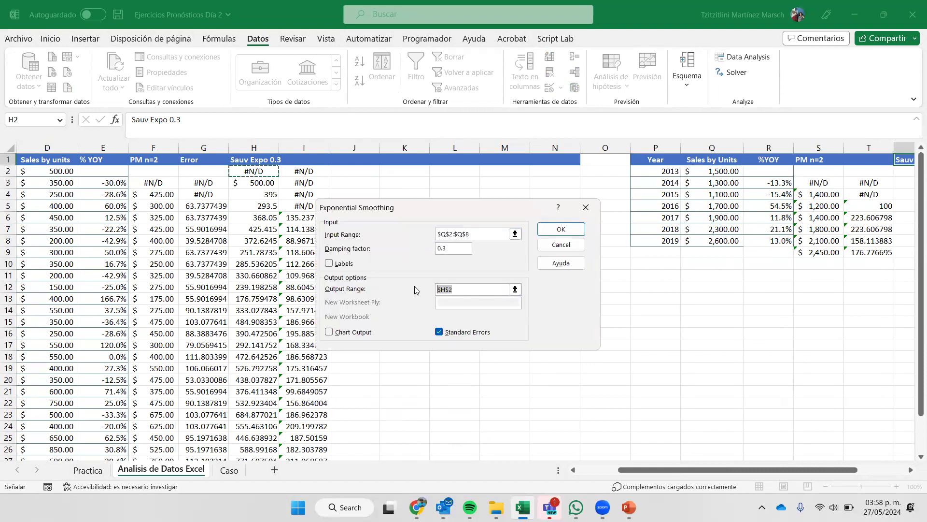
key(BackSpace)
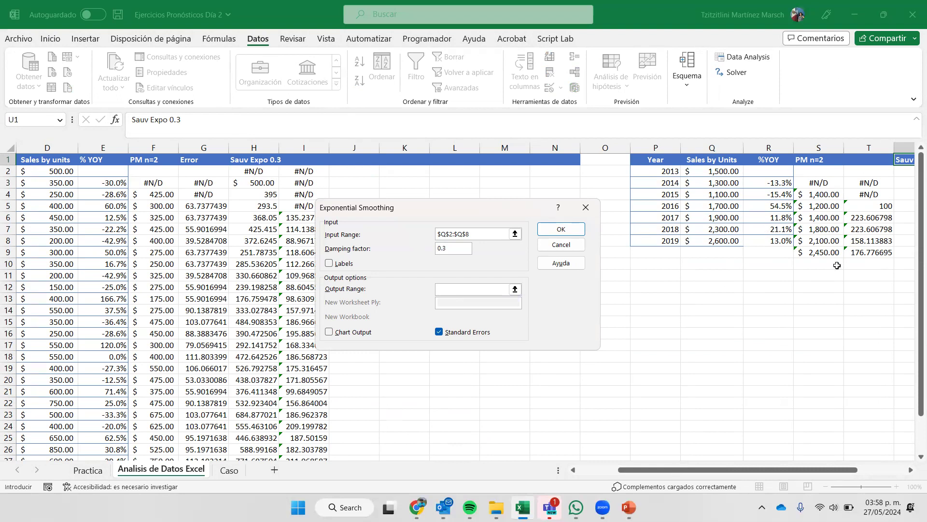
click(902, 170)
Extend the annual smoothing input range to $Q$2:$Q$9 and run the analysis.
click(569, 229)
key(BackSpace)
drag(722, 169, 727, 251)
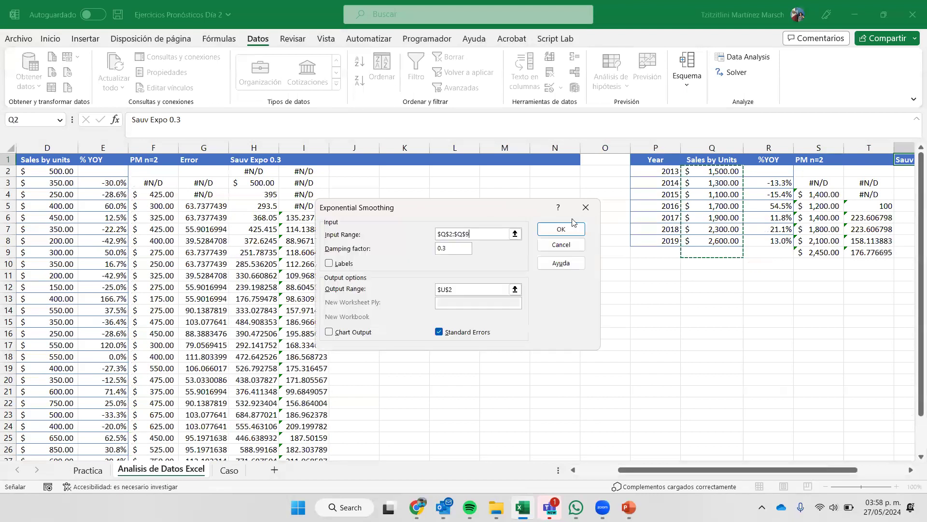
click(567, 233)
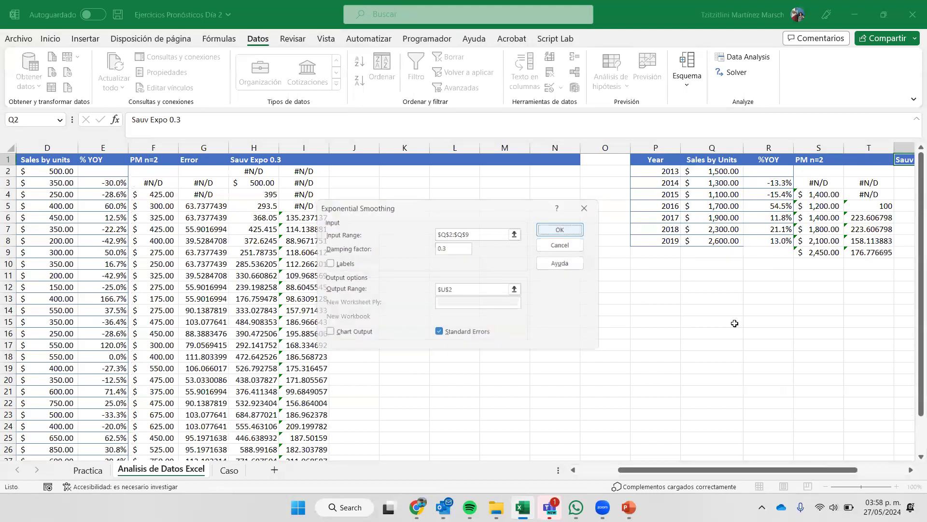
Examine the annual 2020 forecasts in row 9, comparing the moving average and exponential smoothing formulas and their standard errors.
drag(782, 352, 880, 348)
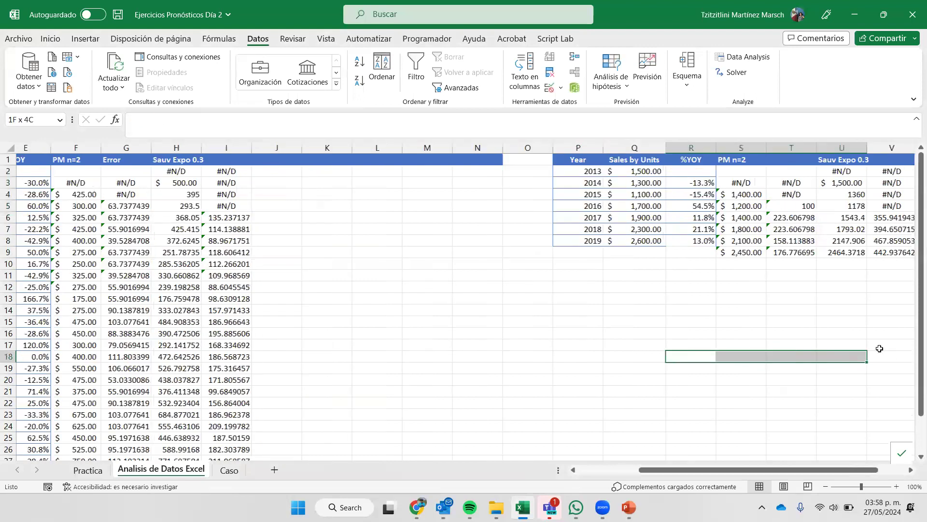
scroll(635, 284, right, 3)
click(634, 284)
click(715, 255)
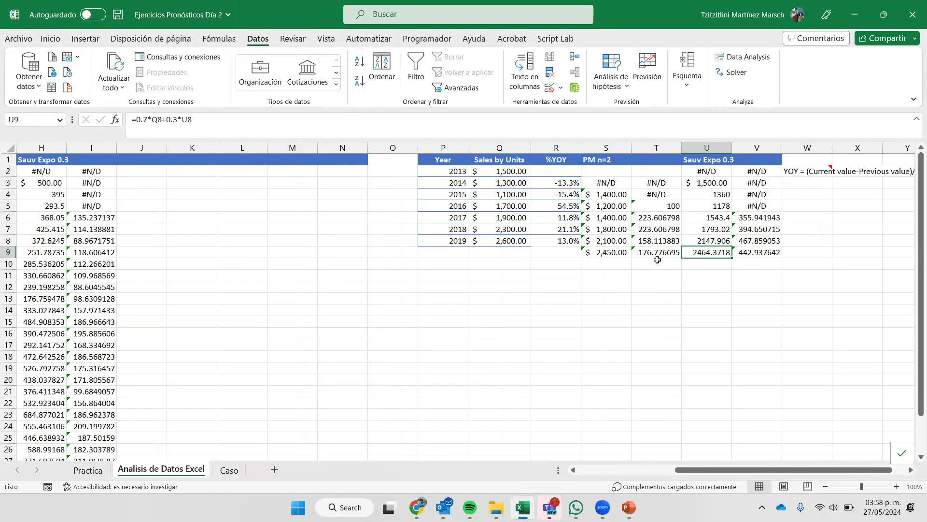
click(616, 258)
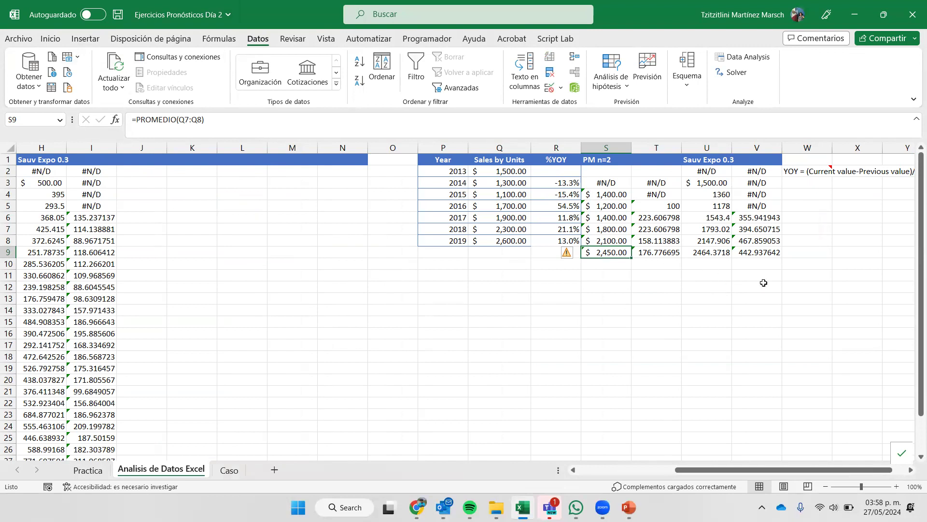
click(761, 253)
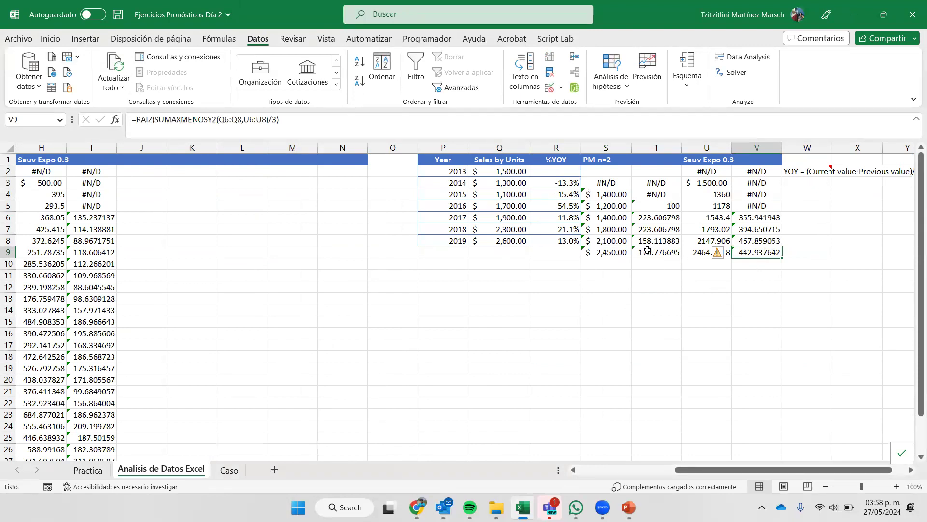
drag(647, 251, 553, 252)
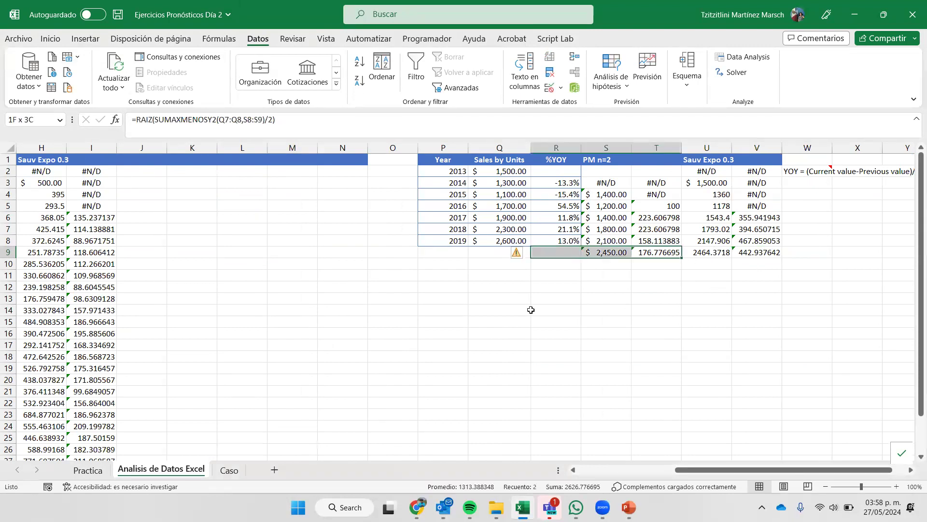
click(322, 381)
Copy the annual Year and Sales by Units data in P1:Q8 to cell A1 of a new worksheet.
drag(449, 163, 507, 241)
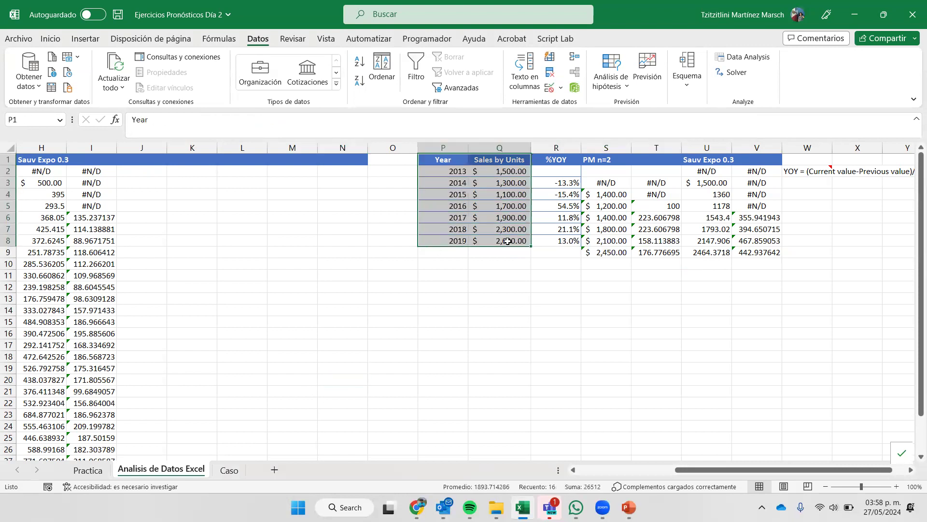
key(ctrl+c)
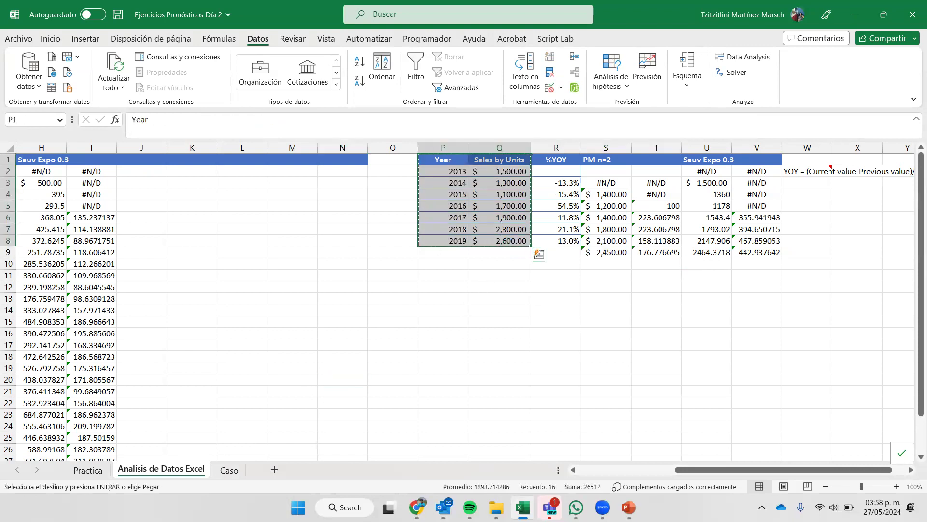
click(274, 470)
key(ctrl+v)
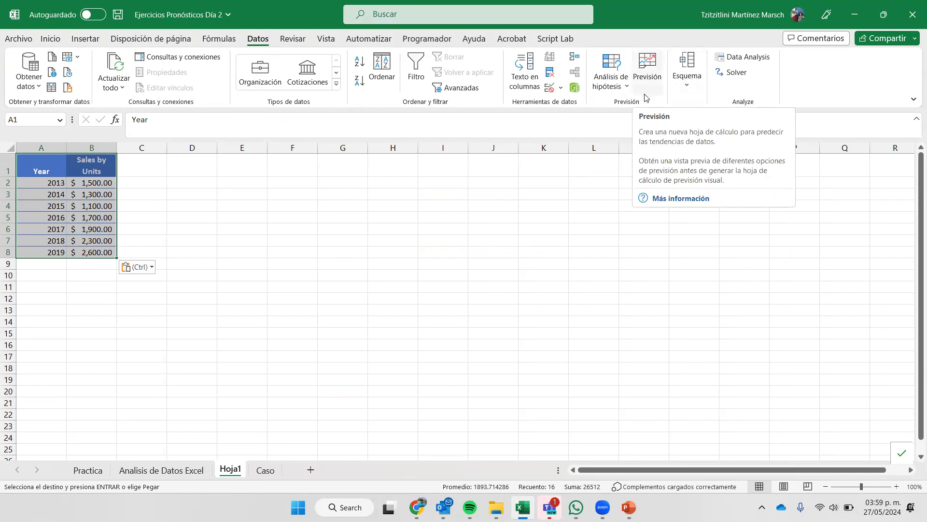
click(227, 215)
drag(99, 165, 108, 256)
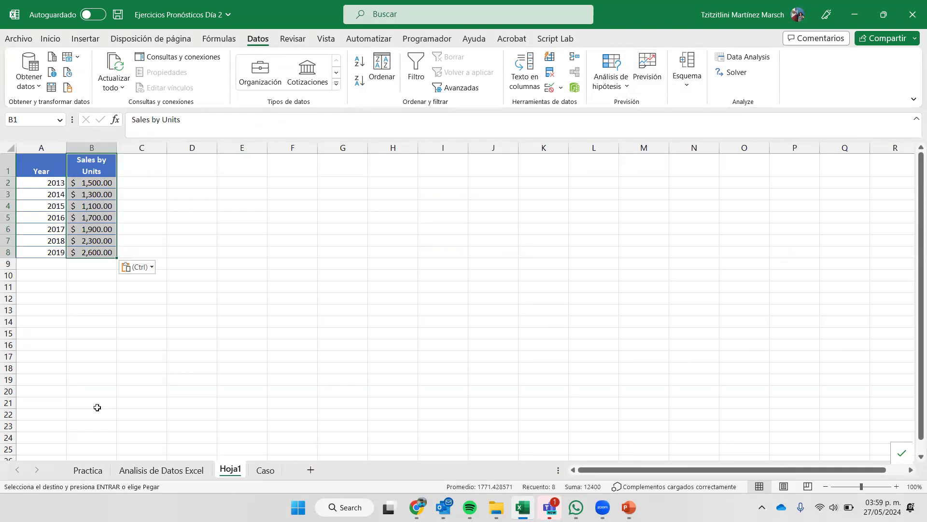
click(648, 82)
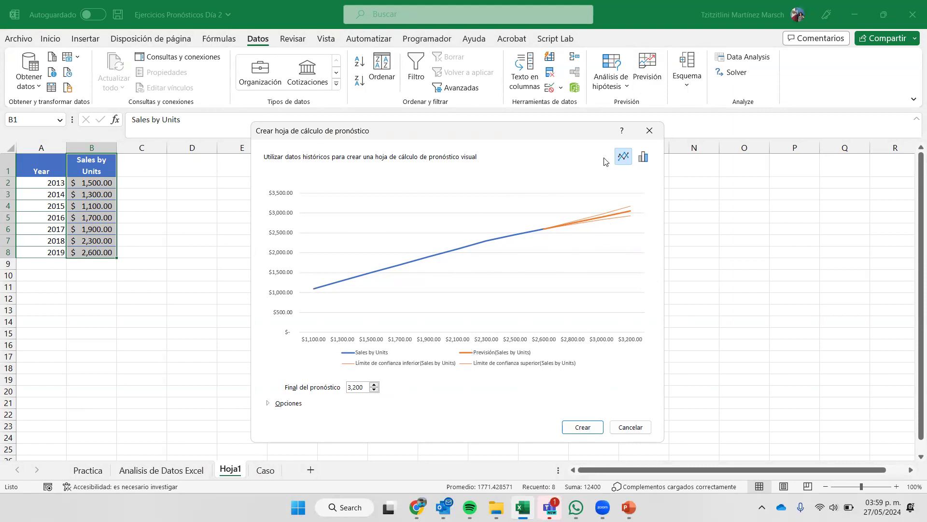
click(642, 427)
Select the full Year and Sales by Units table in A1:B8 as the source data for a forecast sheet.
drag(35, 160, 95, 254)
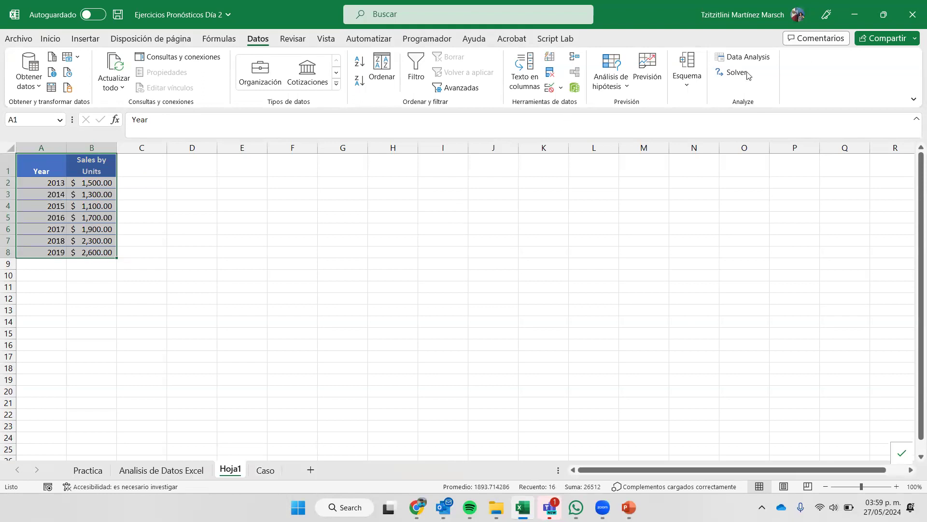
Start a forecast worksheet from the selected yearly sales data and set the forecast end to 2023.
click(648, 68)
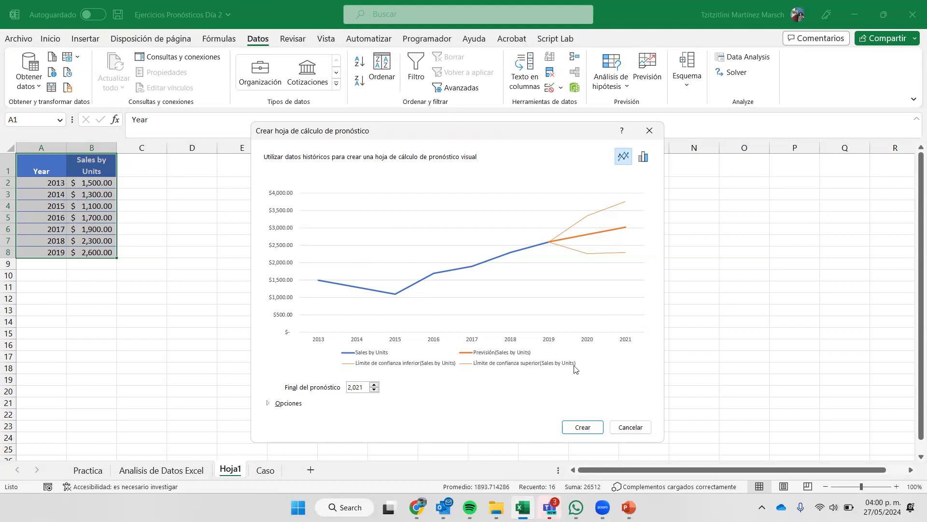
click(373, 385)
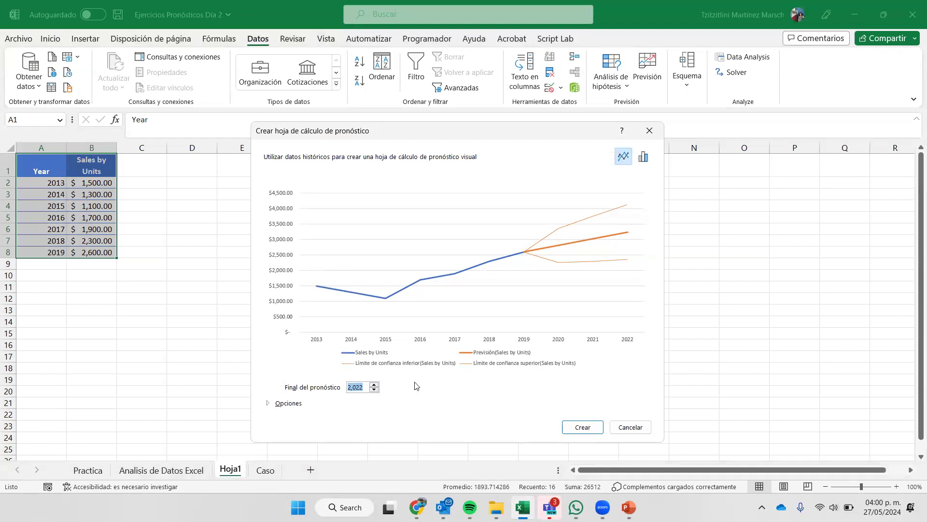
click(374, 384)
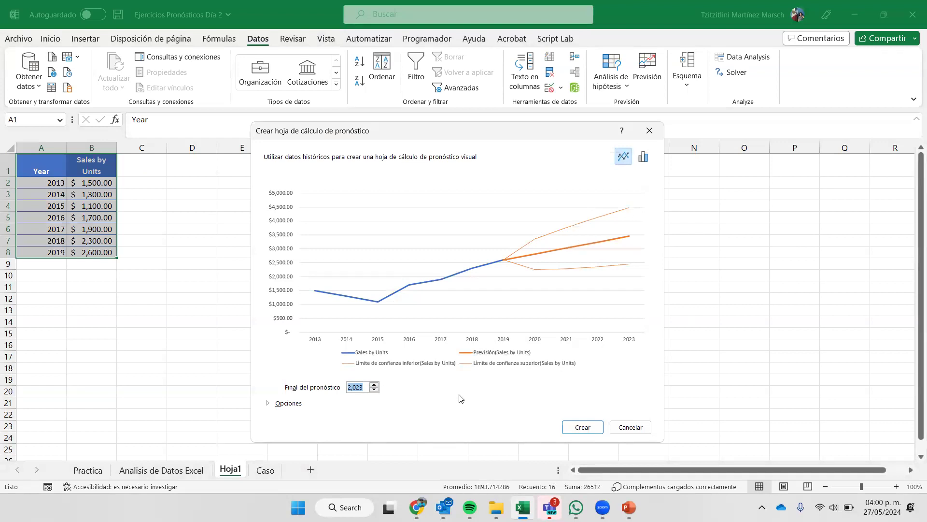
Include the forecast statistics in the forecast options, create the worksheet and dismiss its introductory tip.
click(268, 404)
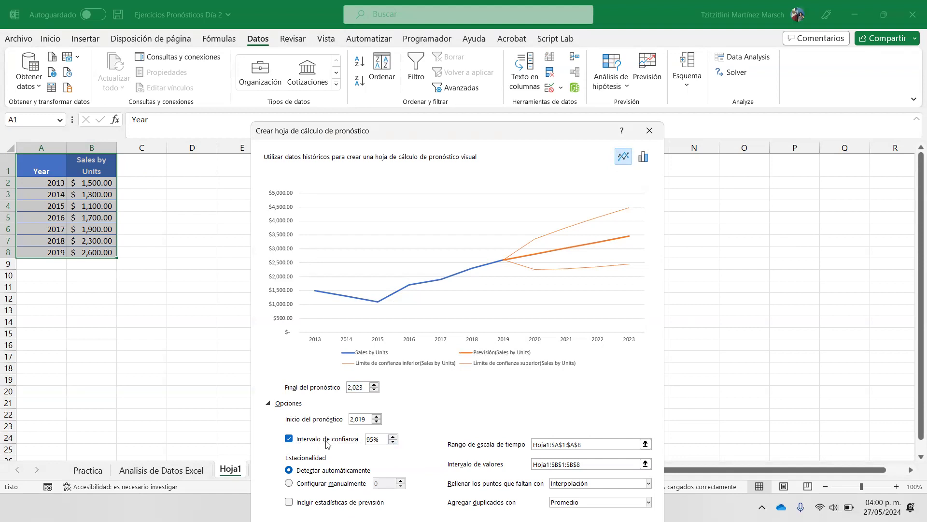
click(291, 503)
drag(524, 137, 534, 42)
click(607, 444)
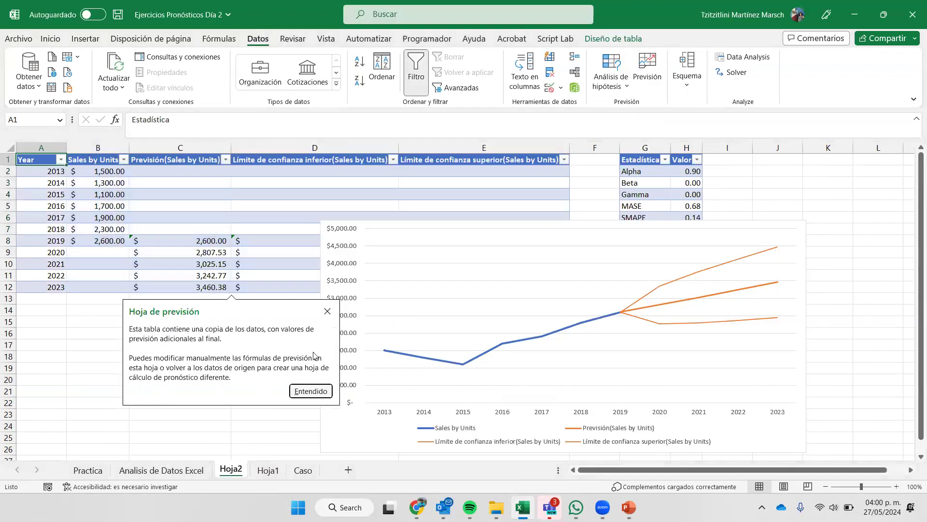
click(243, 476)
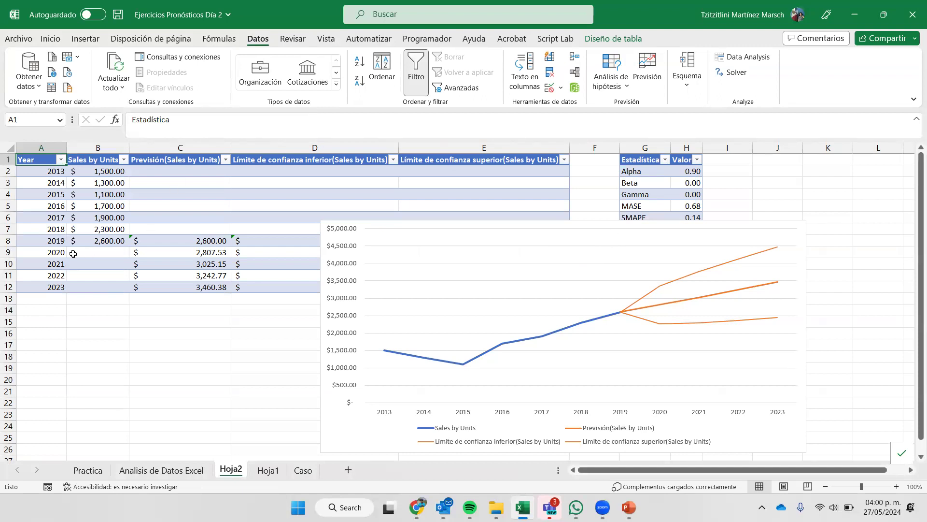
Inspect the forecast rows from 2020 to 2022 and the forecast formulas for 2020 and 2021.
drag(48, 252, 200, 271)
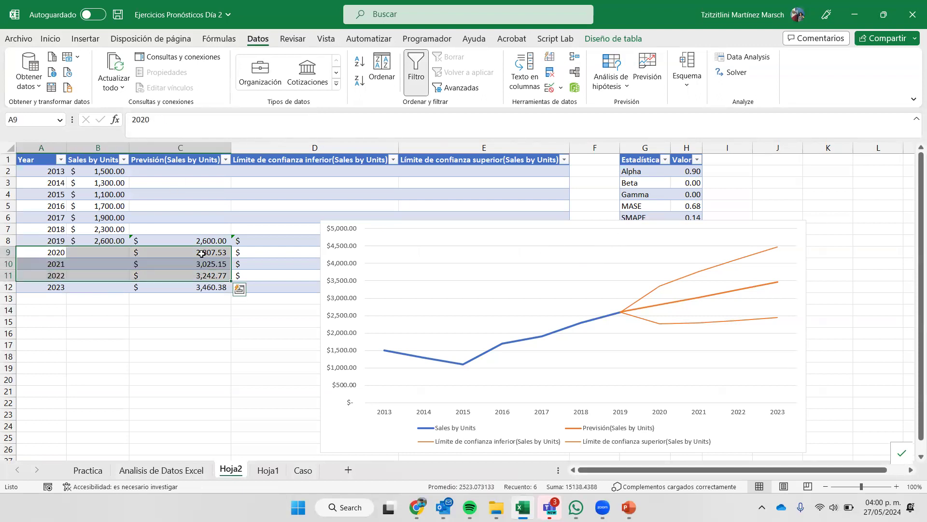
click(202, 254)
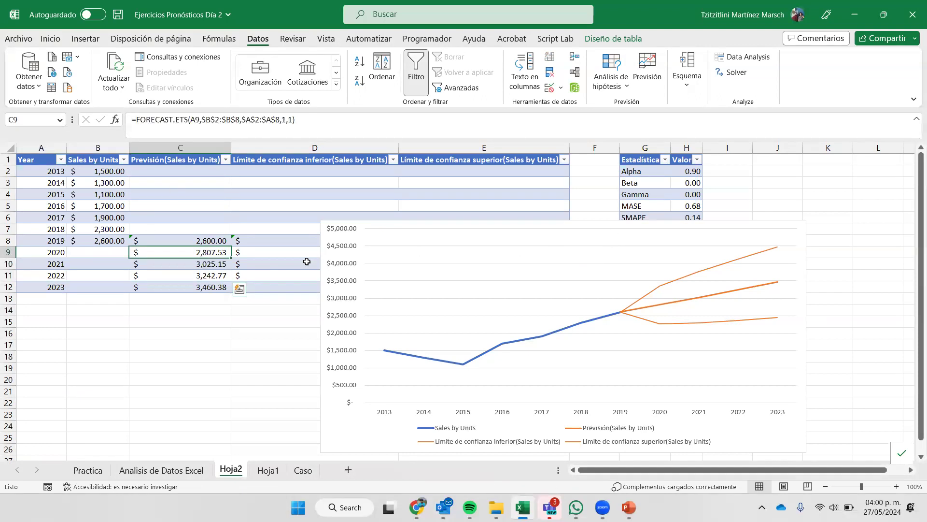
click(202, 264)
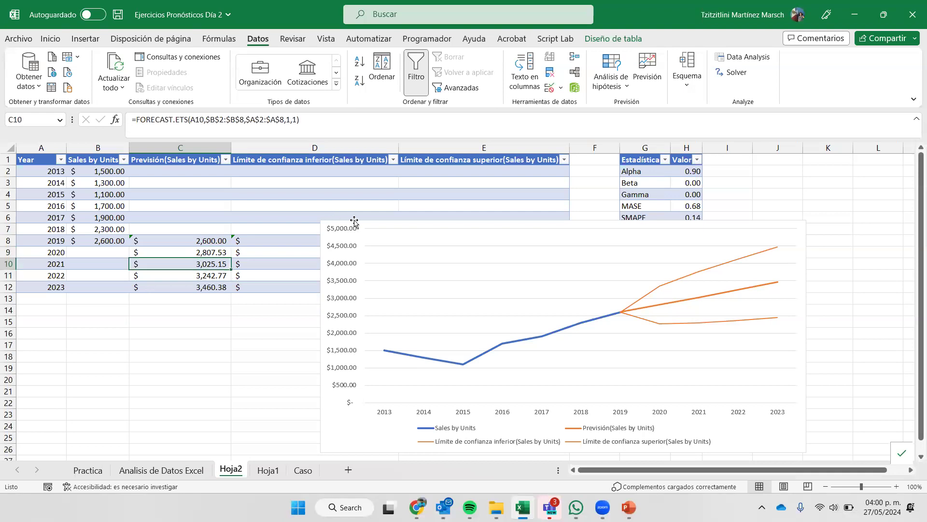
Reposition the forecast chart and shrink it from its upper corner to uncover the confidence limit columns and the statistics table.
drag(354, 220, 338, 165)
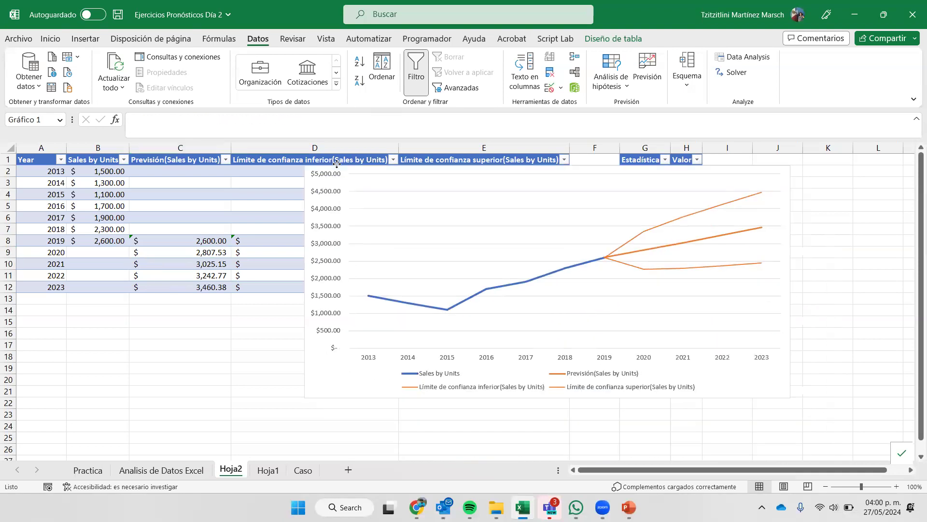
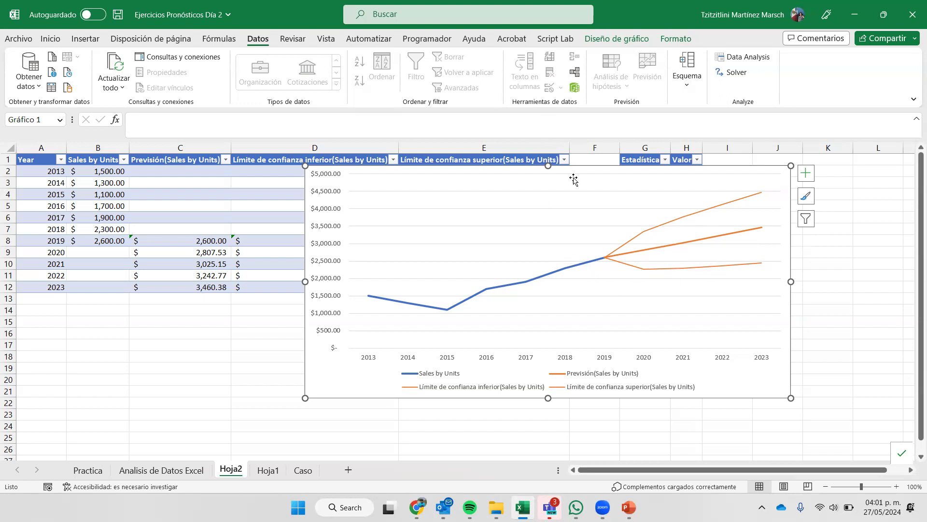
click(770, 196)
drag(771, 196, 911, 219)
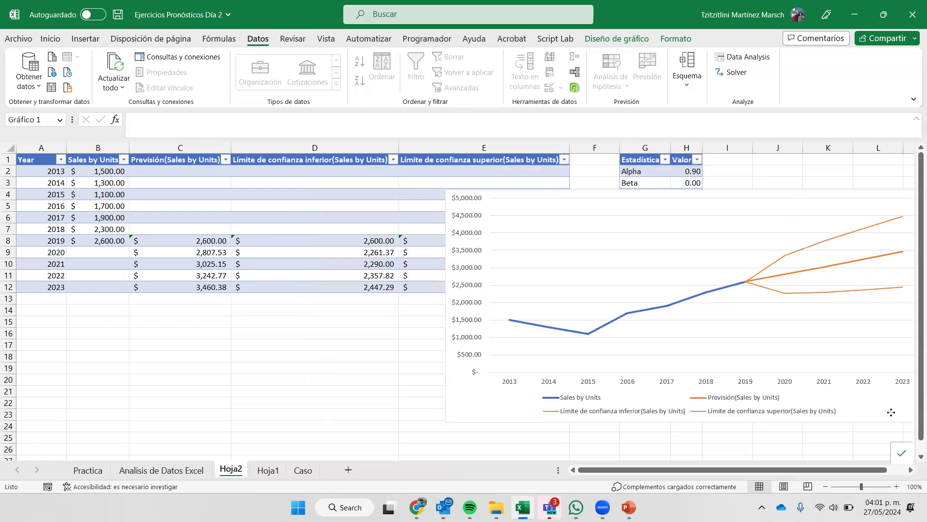
drag(709, 394, 577, 324)
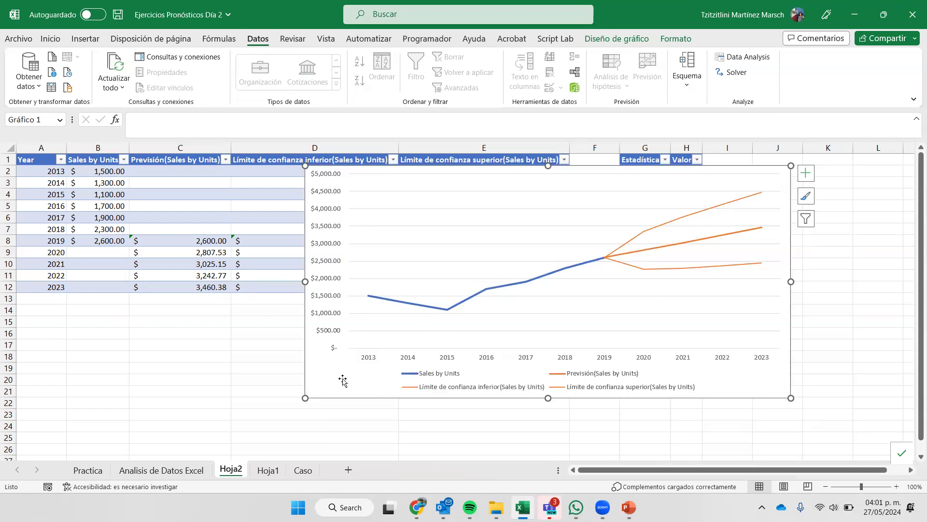
key(ctrl+z)
key(ctrl+y)
drag(304, 165, 557, 267)
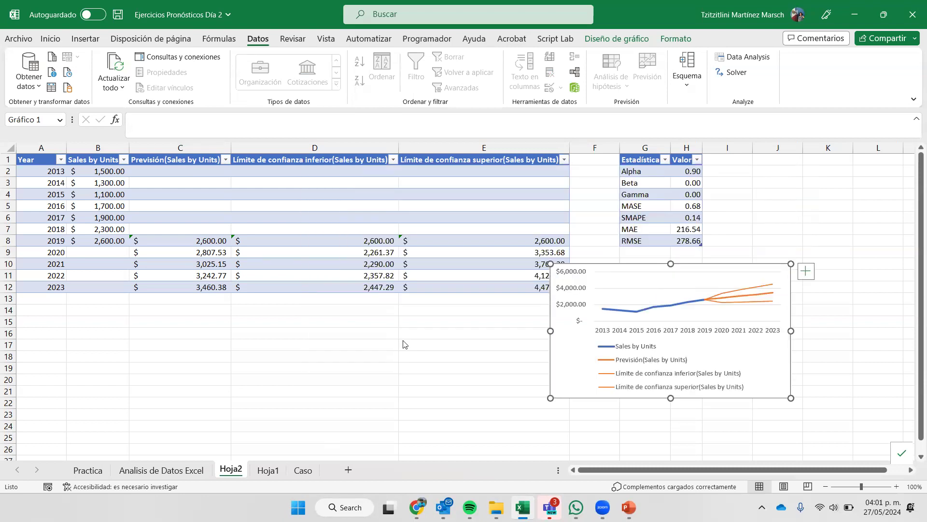
Examine the lower and upper confidence limit columns and each forecast statistic from Alpha to RMSE.
click(341, 147)
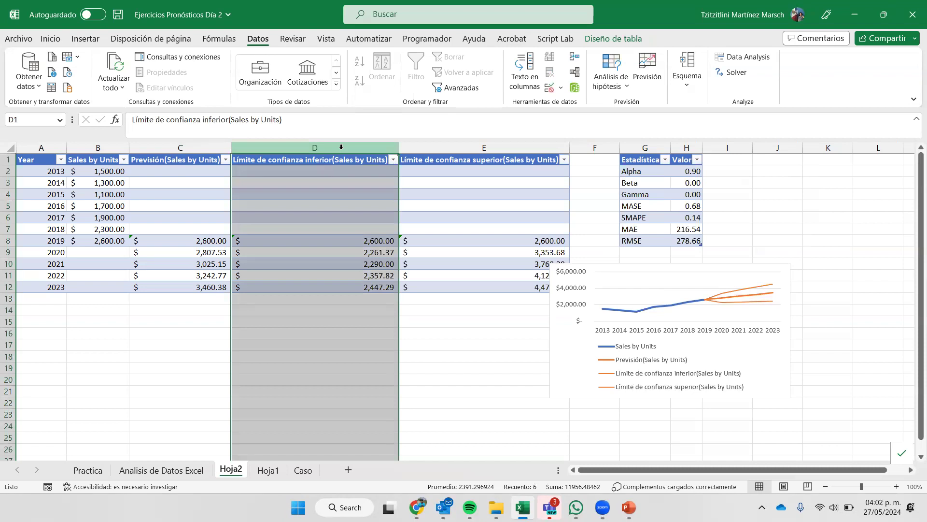
click(526, 146)
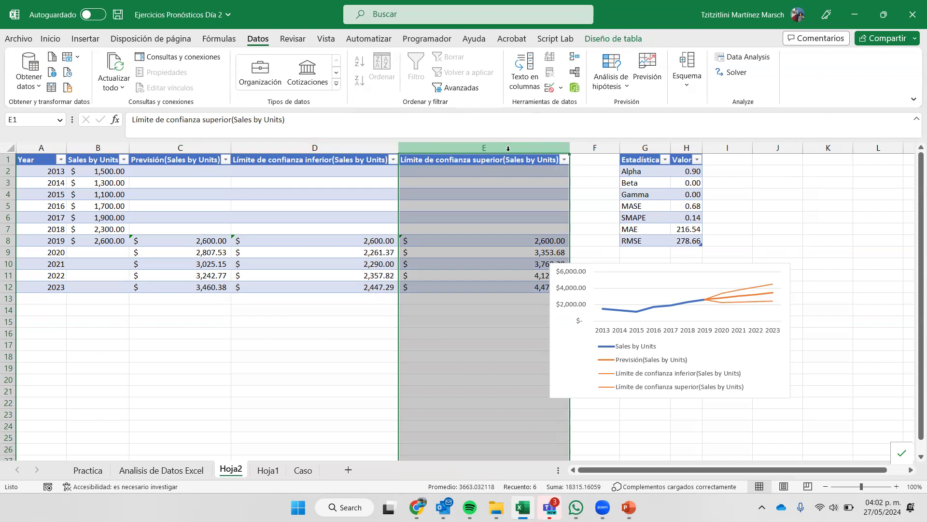
click(688, 194)
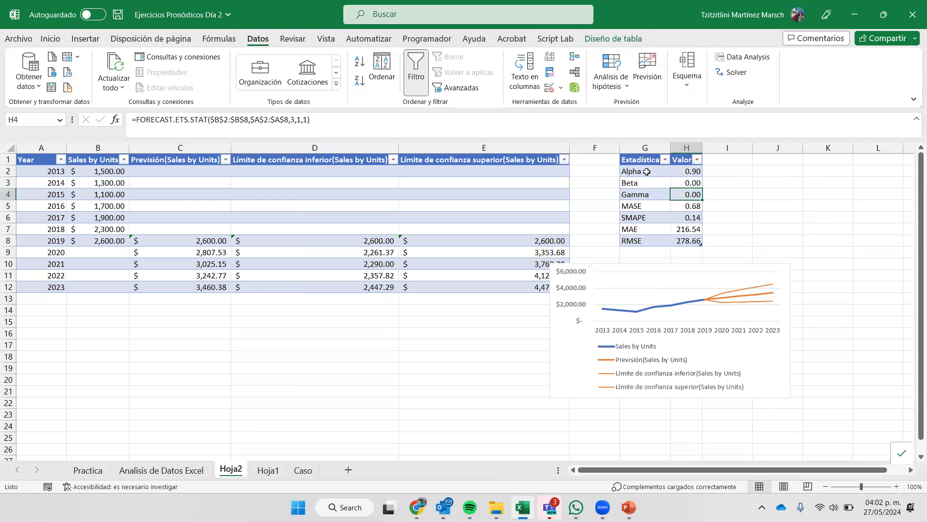
click(647, 171)
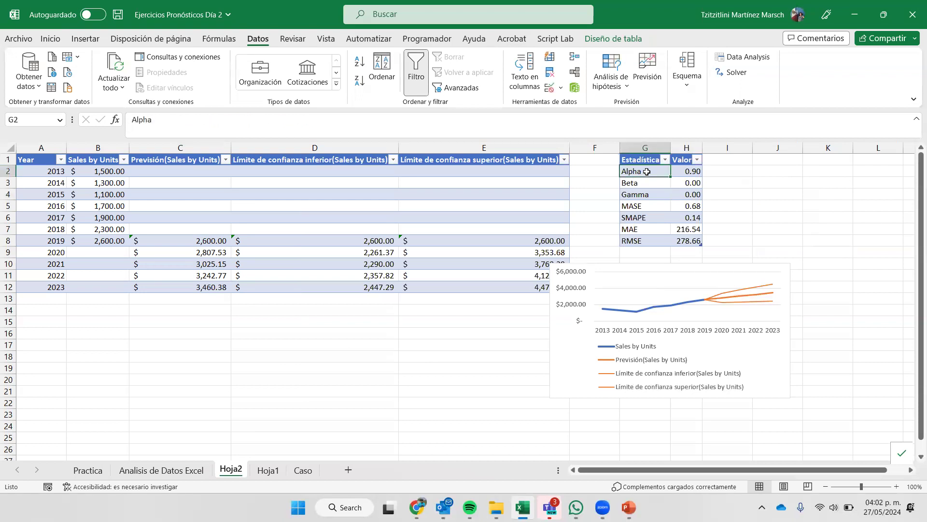
click(689, 172)
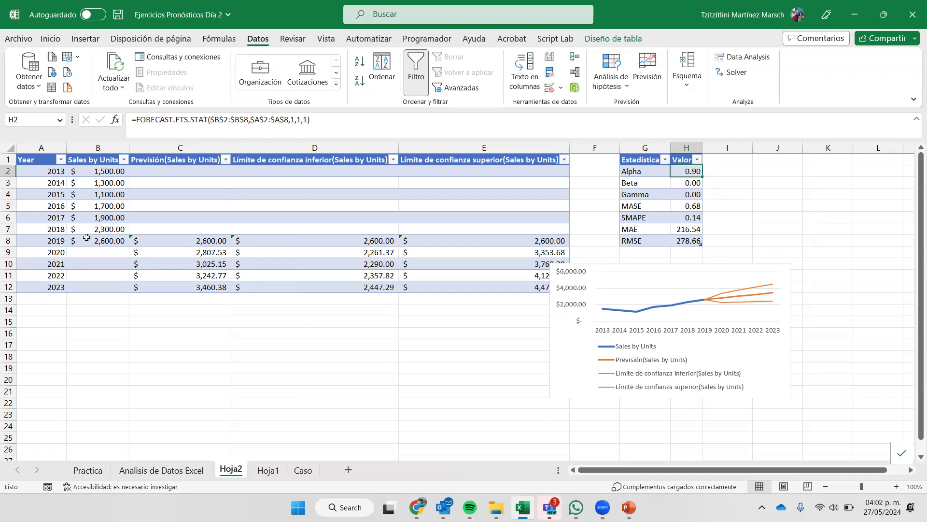
click(693, 181)
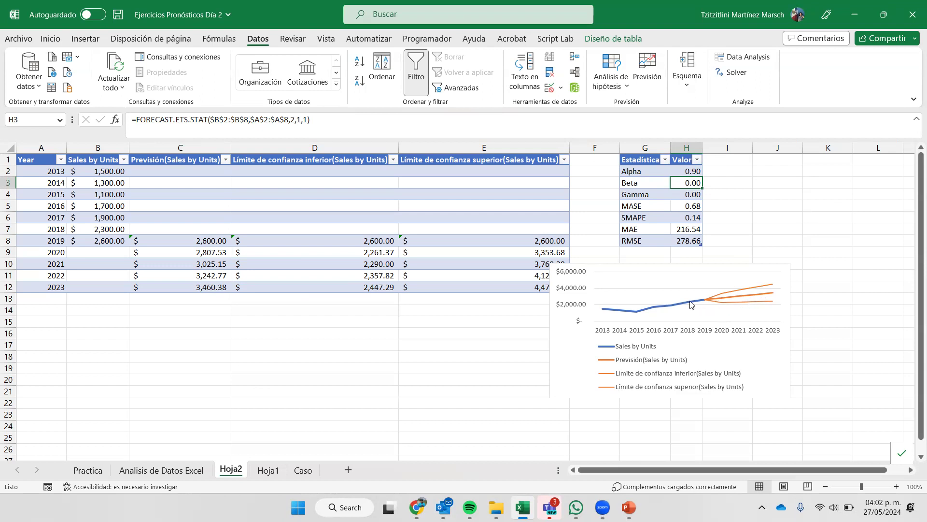
click(694, 193)
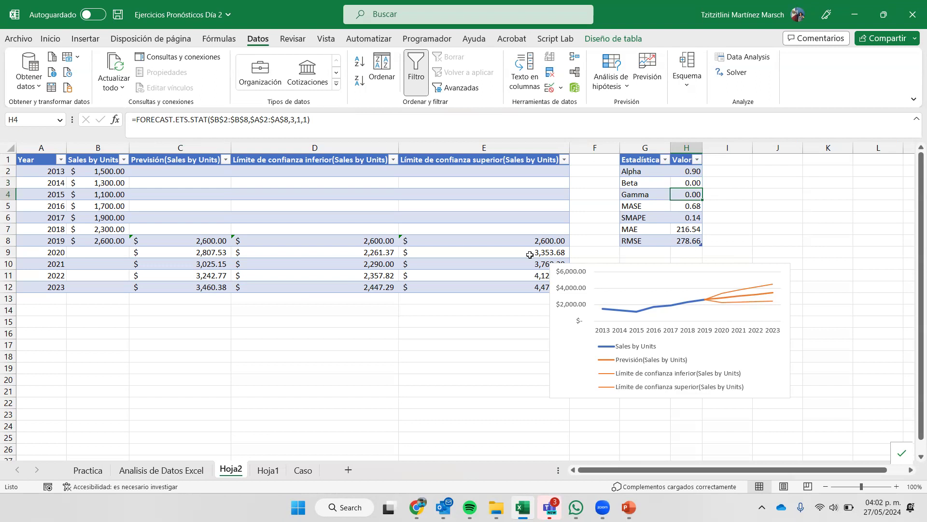
click(692, 209)
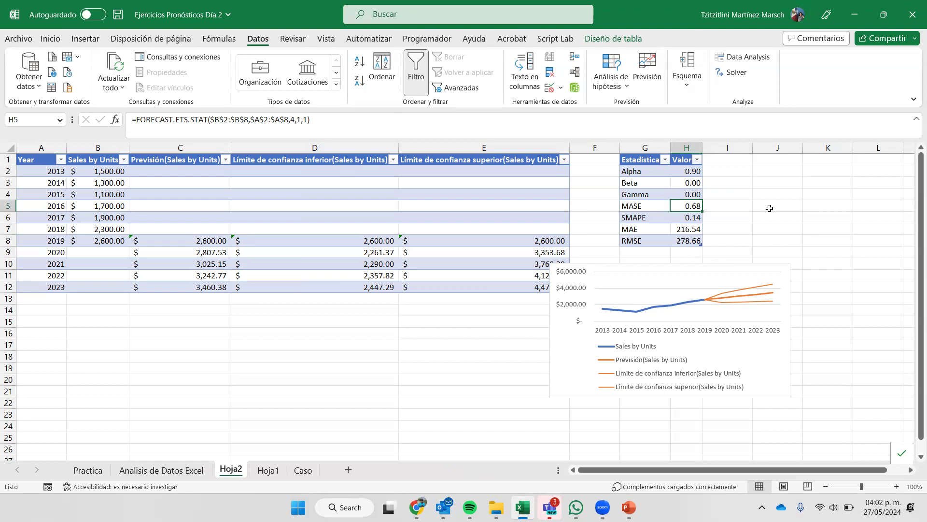
click(690, 218)
click(681, 229)
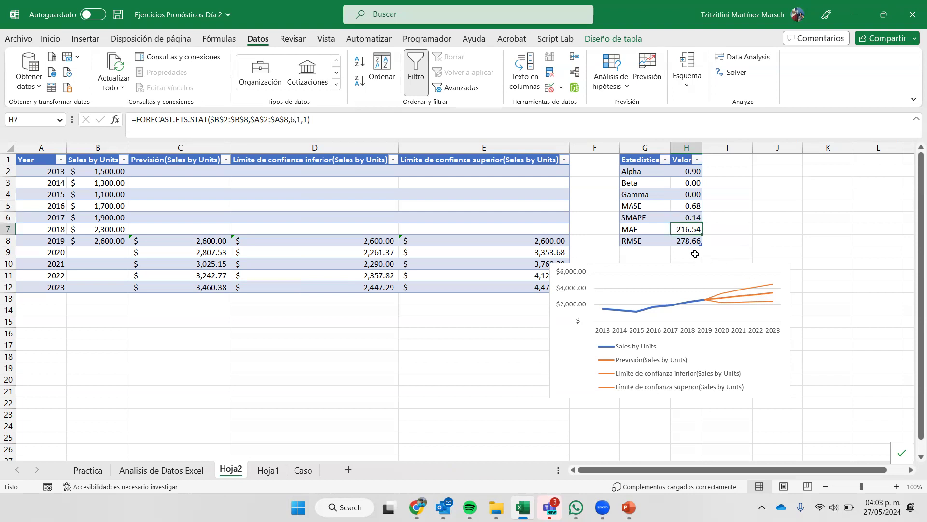
click(686, 241)
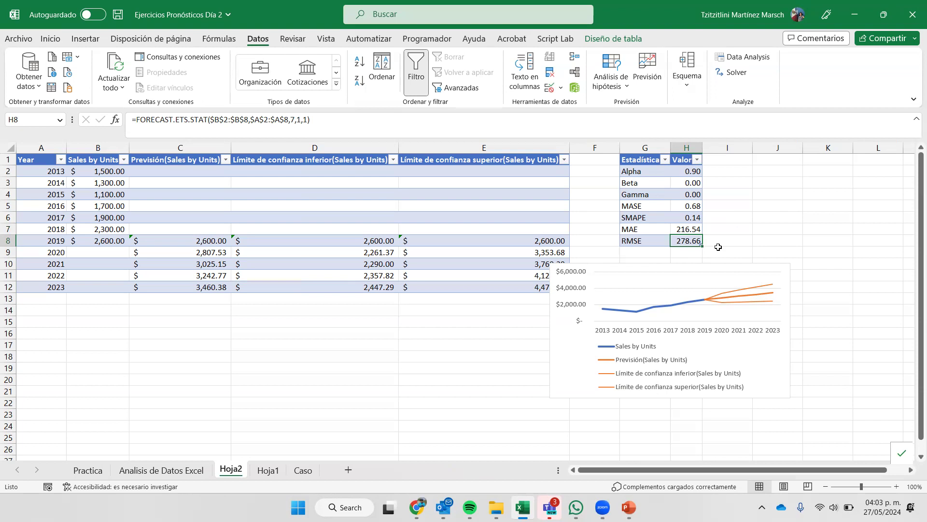
On the Analisis de Datos Excel sheet, select the Year data A1:A29 together with the Sales by units data D1:D29.
click(179, 471)
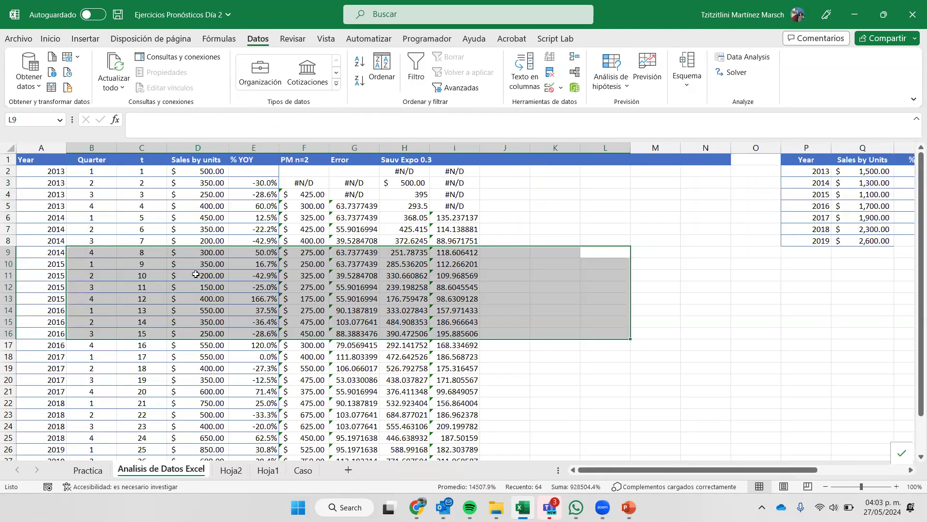
click(112, 230)
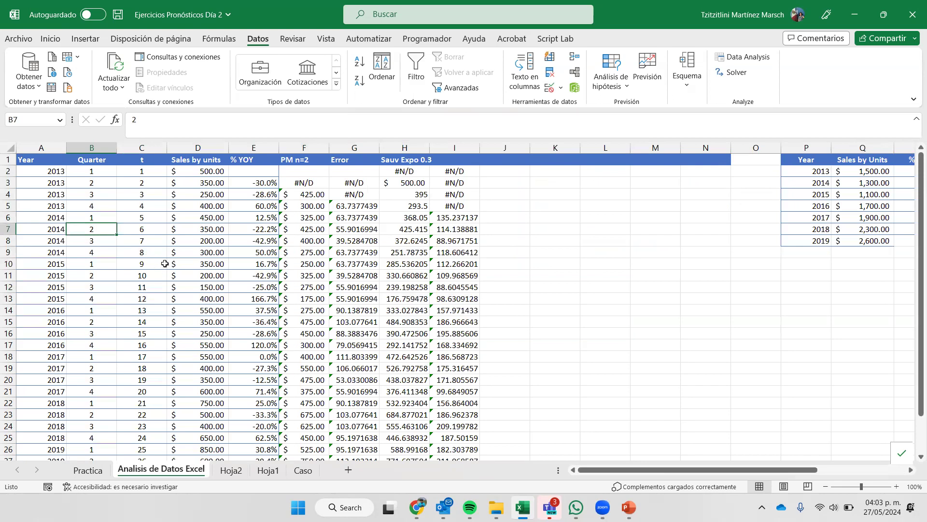
click(55, 162)
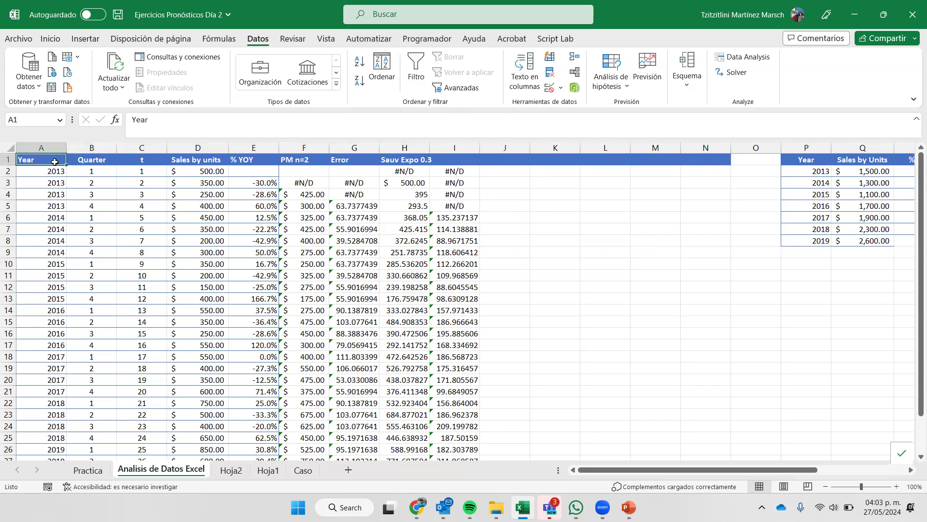
scroll(54, 162, down, 1)
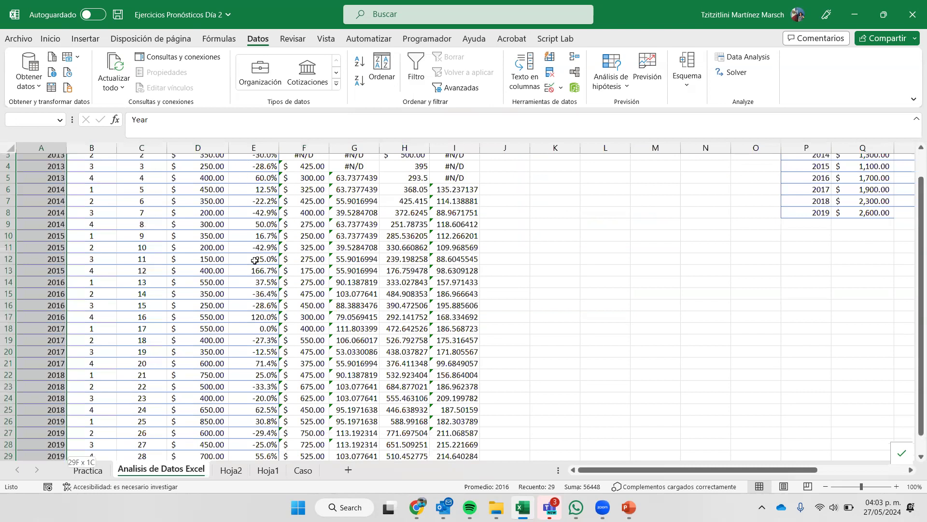
key(ctrl+shift+Down)
drag(195, 446, 184, 163)
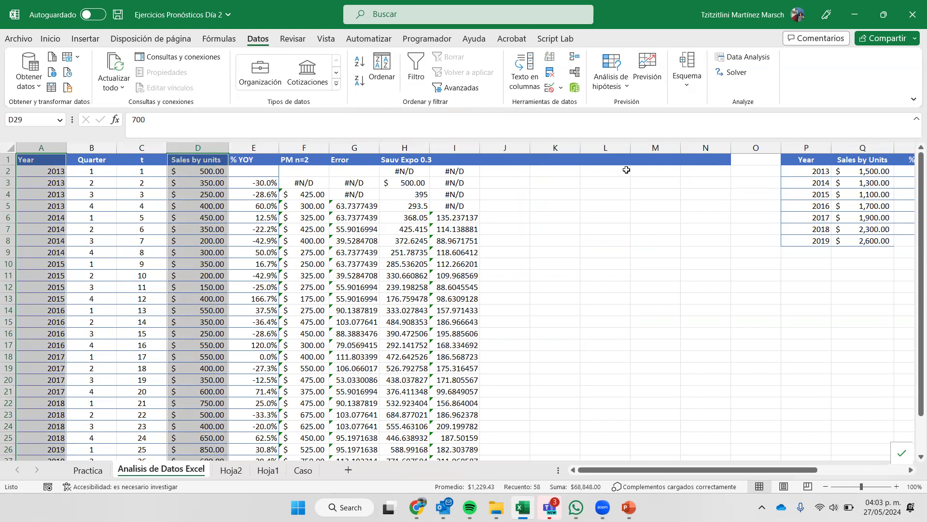
Create a forecast worksheet from the selected quarterly sales, ending in 2023 and including the forecast statistics.
click(658, 70)
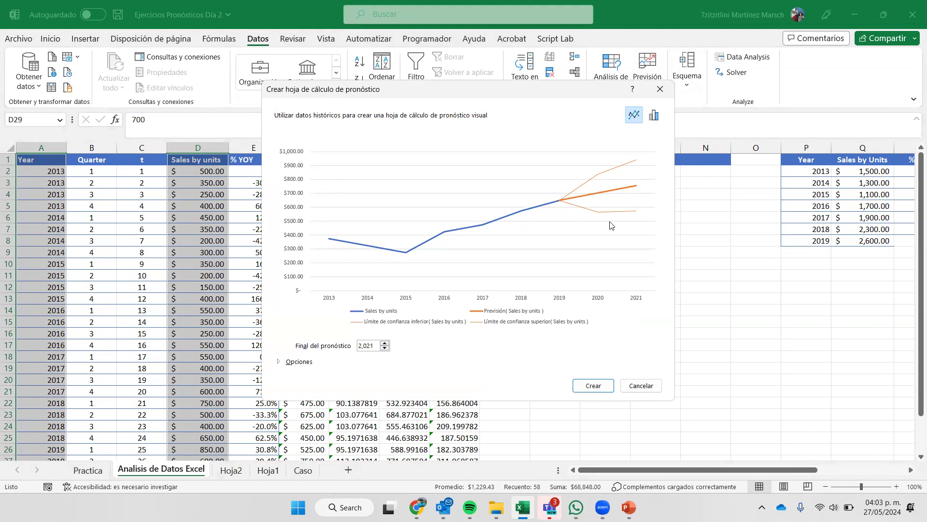
click(385, 342)
click(385, 343)
click(290, 363)
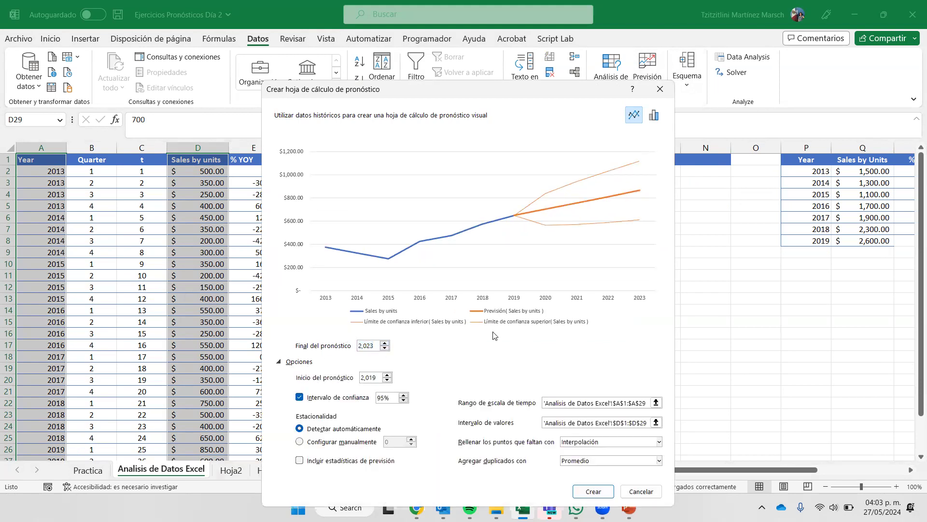
click(364, 461)
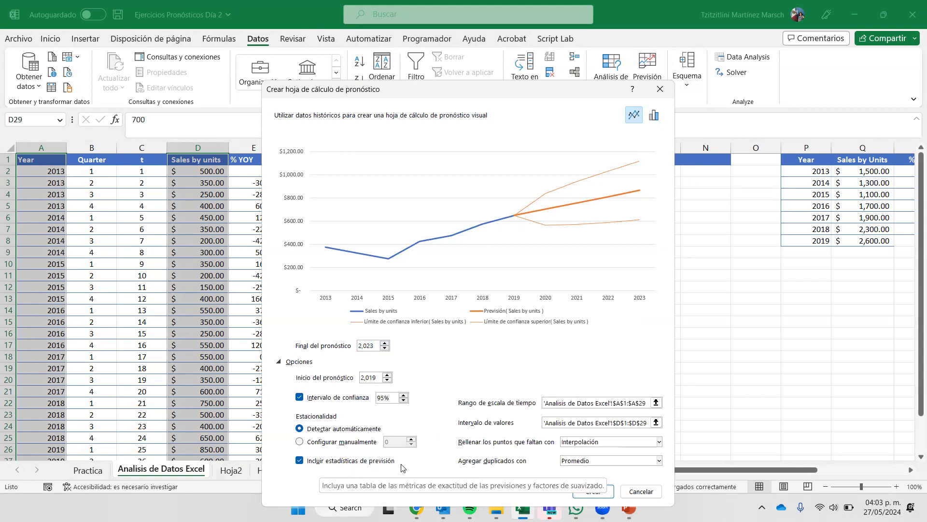
click(594, 492)
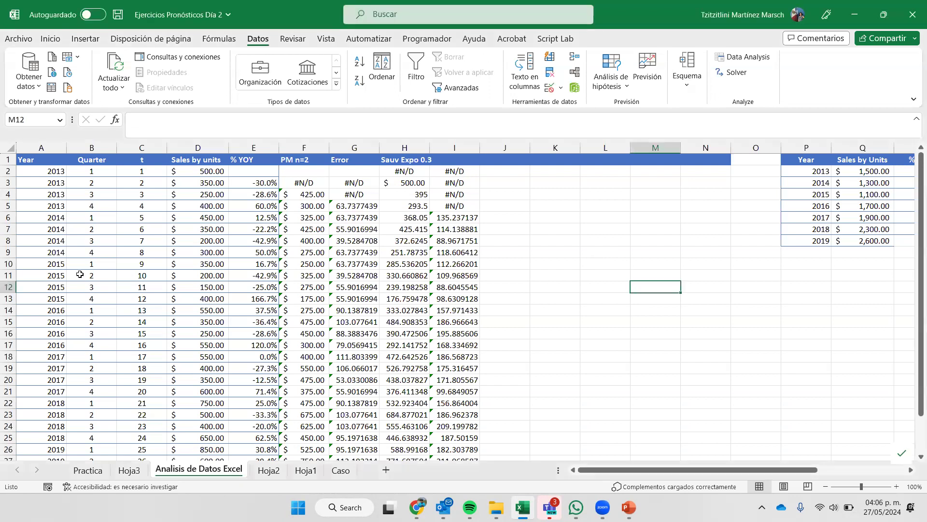
Compare the four 2013 quarterly sales values with the yearly Sales by Units table.
click(53, 254)
click(46, 169)
click(46, 183)
click(44, 195)
click(43, 206)
drag(201, 205, 200, 172)
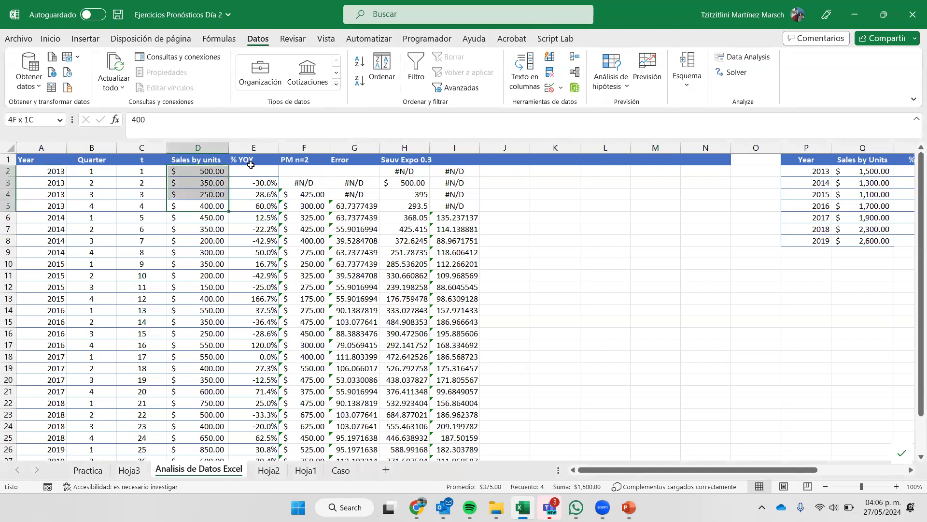
click(891, 206)
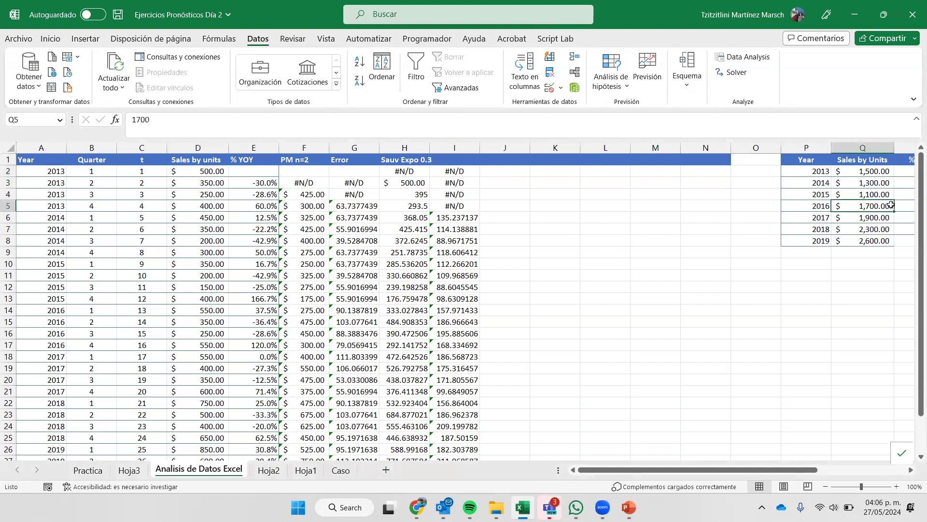
Select the t and Sales by units data in C1:D29 of the Analisis de Datos Excel sheet.
click(131, 196)
drag(139, 165, 178, 287)
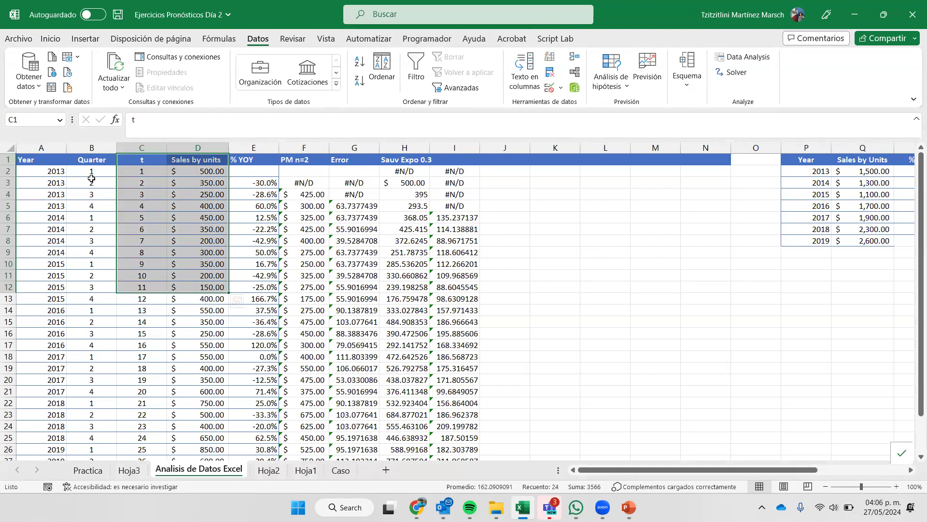
click(149, 179)
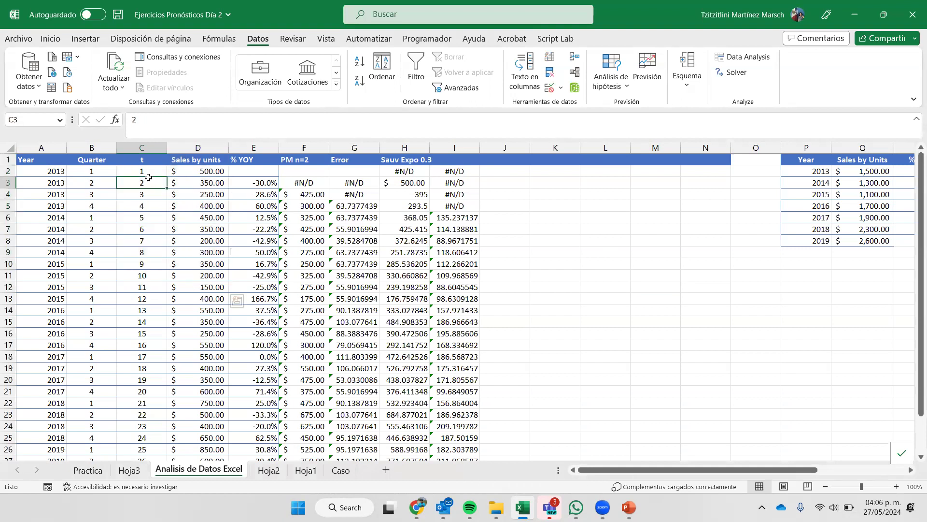
click(37, 348)
click(85, 346)
click(61, 348)
click(156, 347)
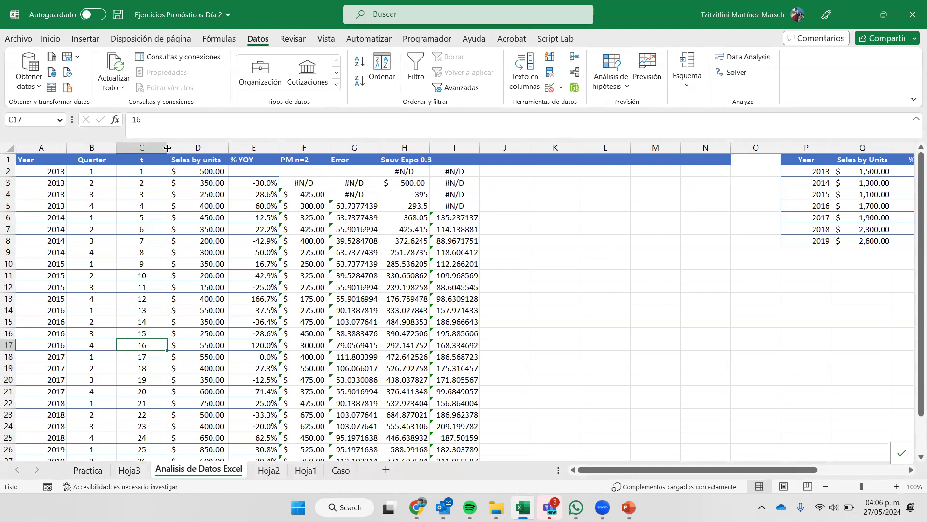
drag(153, 162, 186, 420)
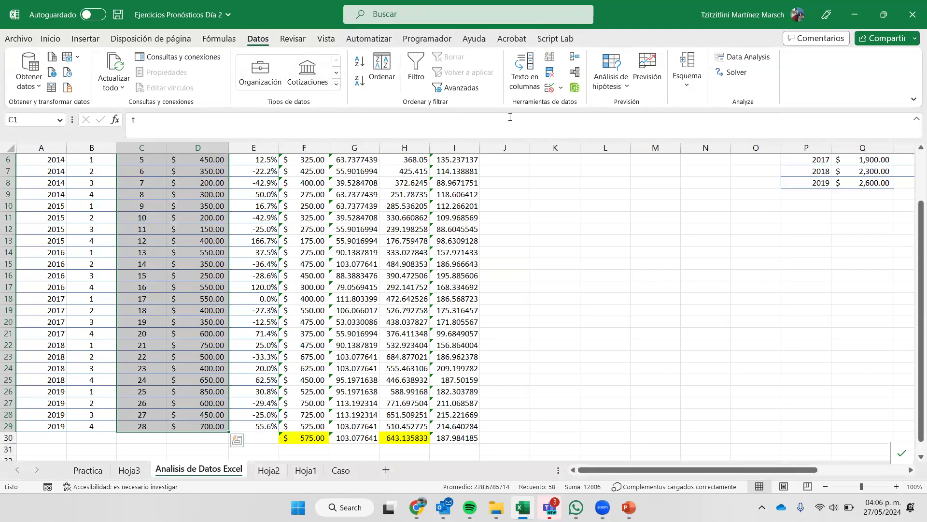
Create a forecast worksheet from the selected data, ending at period 36, with a 95% confidence interval and the forecast statistics included.
click(647, 68)
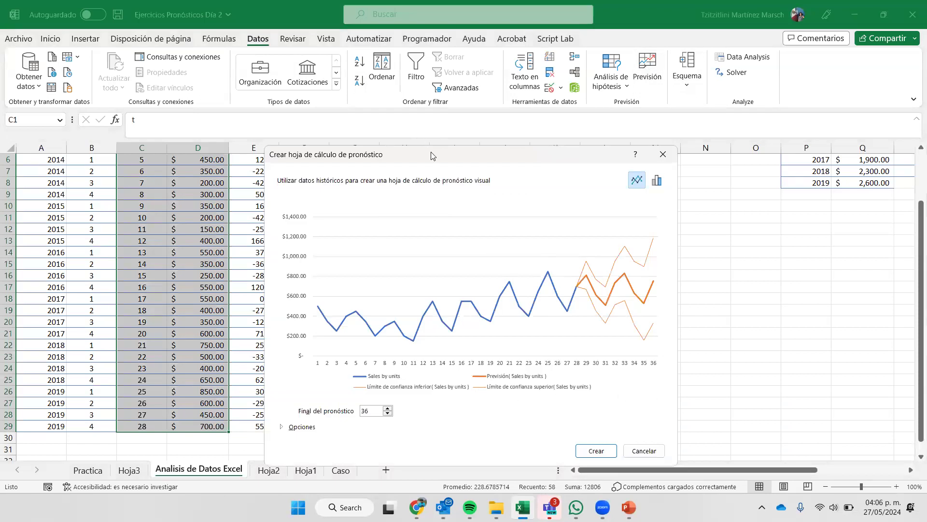
drag(436, 157, 396, 58)
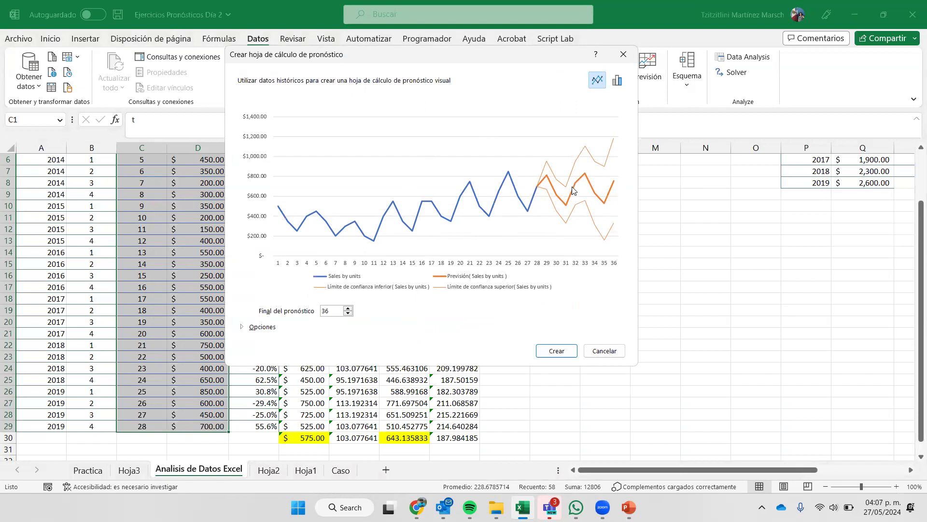
click(245, 327)
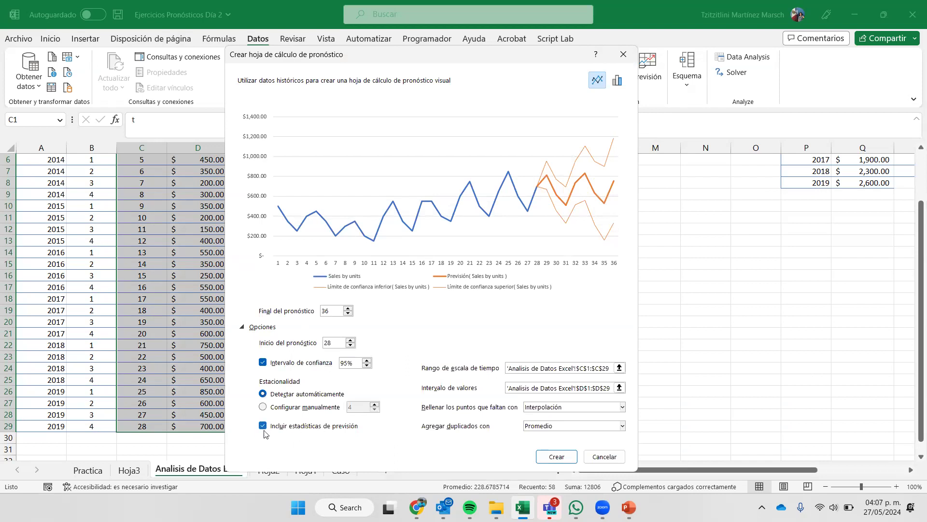
click(555, 457)
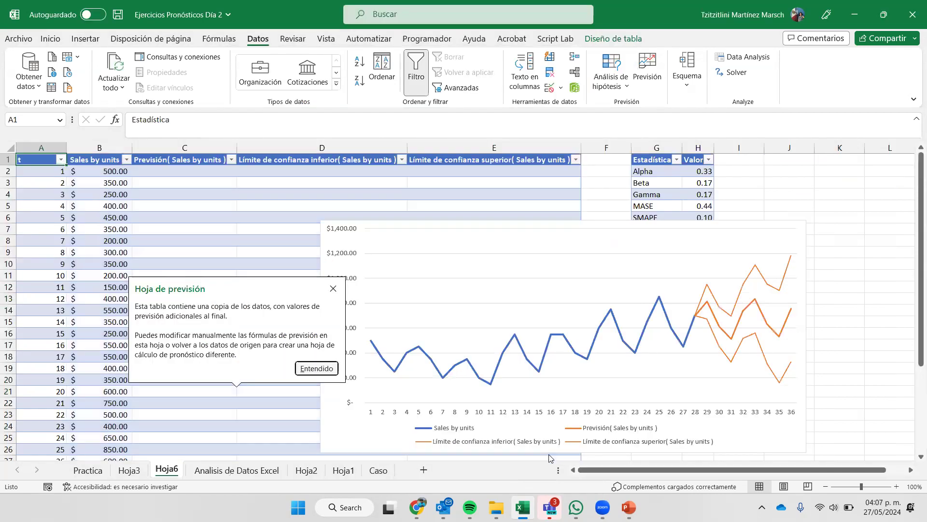
Dismiss the forecast sheet note and move the chart clear of the forecast and statistics tables.
click(333, 289)
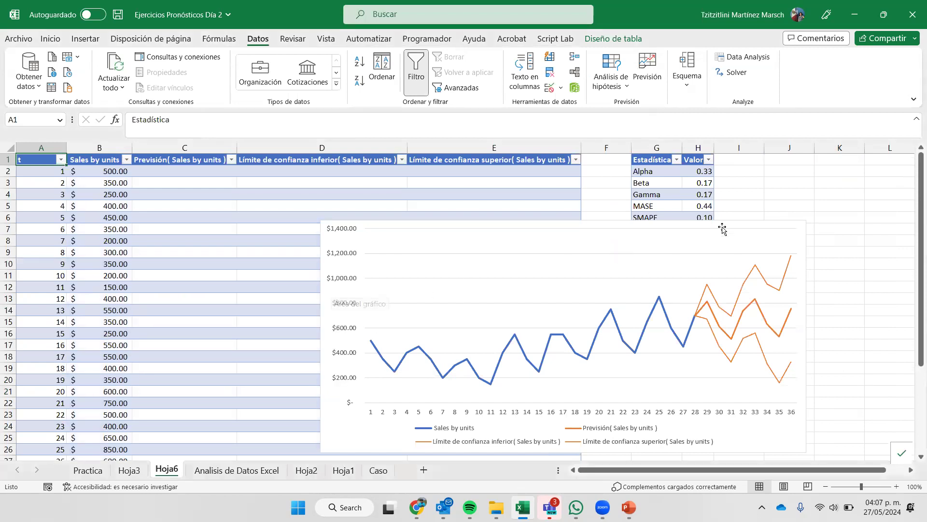
click(560, 228)
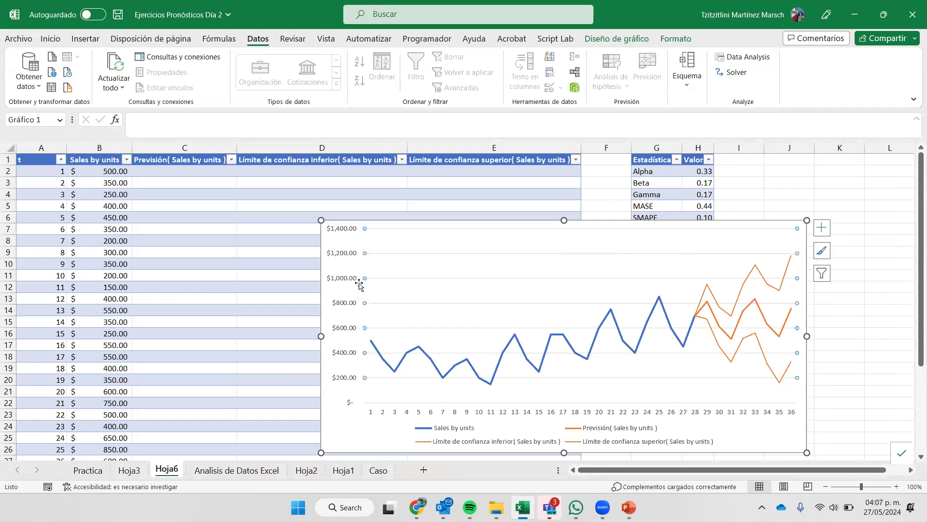
drag(440, 423, 920, 412)
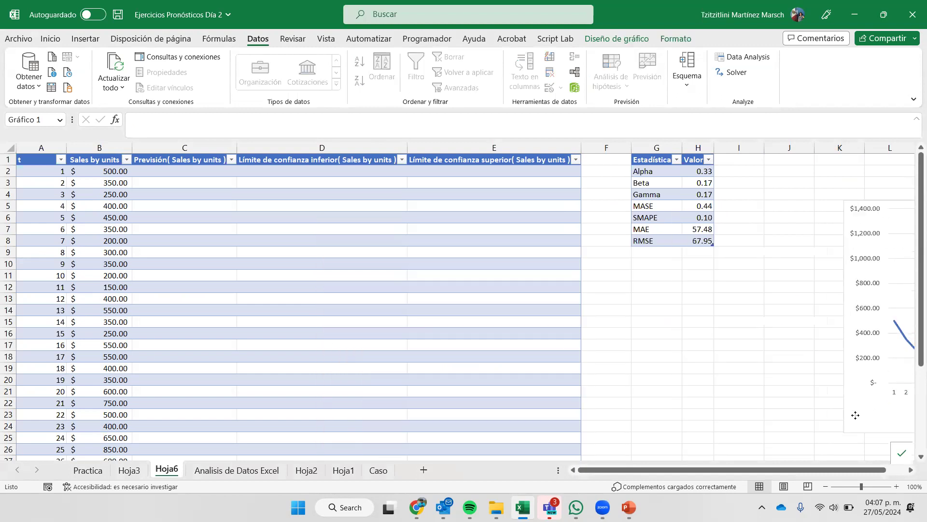
Examine the lower and upper confidence limits for periods 28 to 36 and the forecast statistics table.
scroll(334, 301, down, 2)
scroll(334, 301, down, 3)
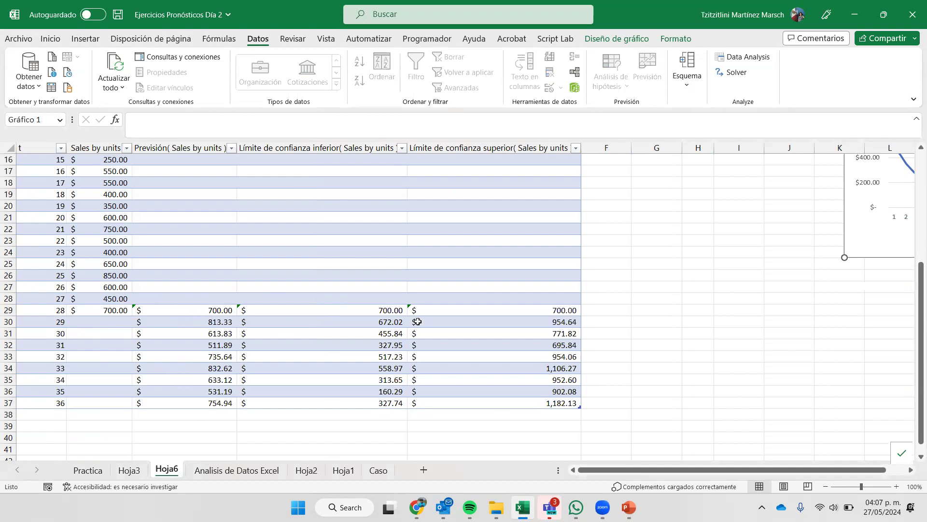
drag(358, 314, 354, 405)
drag(539, 307, 540, 403)
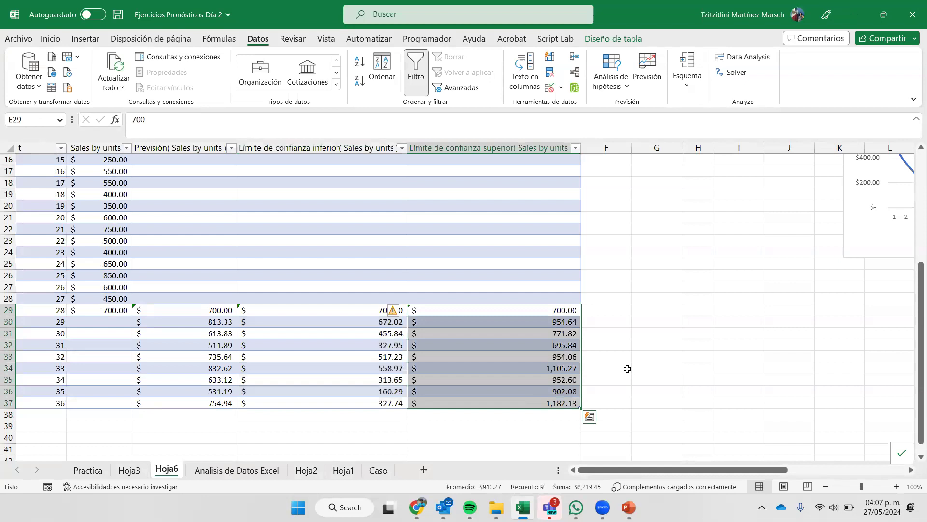
scroll(786, 267, up, 5)
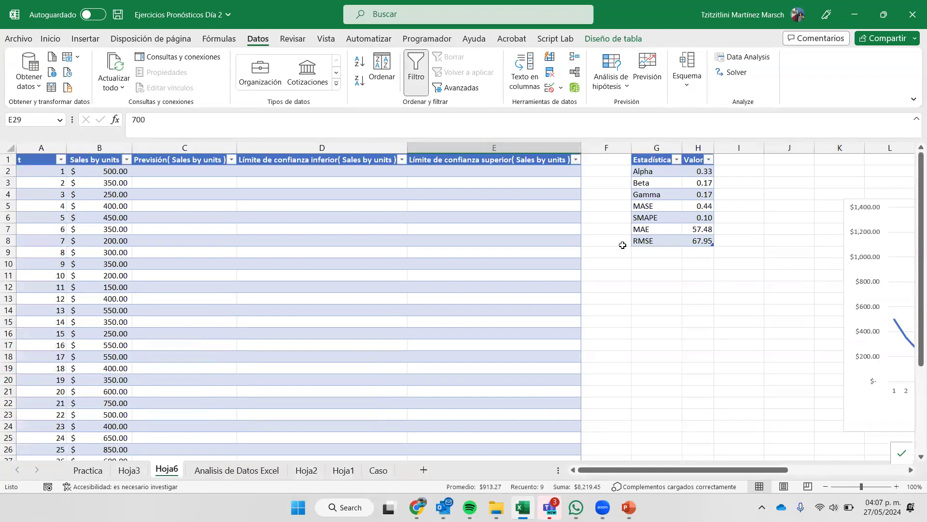
drag(660, 160, 704, 241)
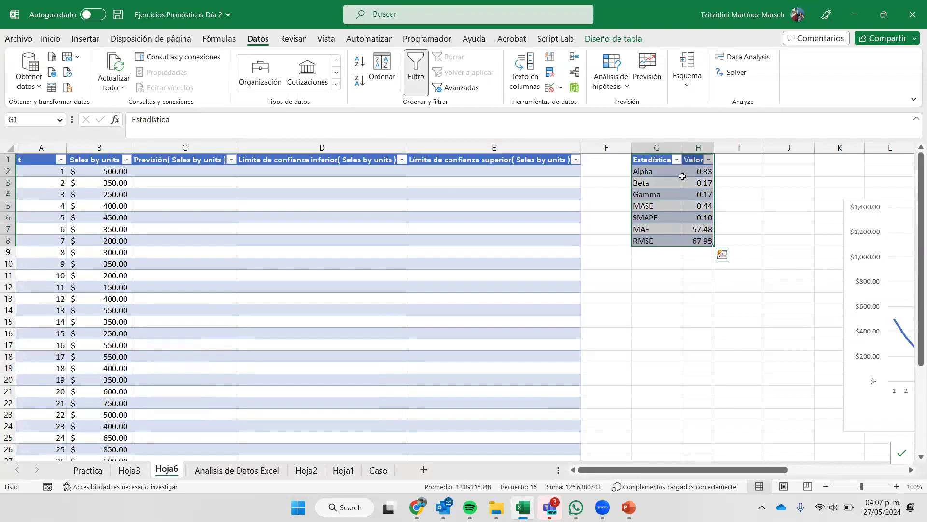
Compare the Alpha and Beta statistics of the period-based forecast on Hoja6 with the yearly forecast on Hoja2.
click(311, 475)
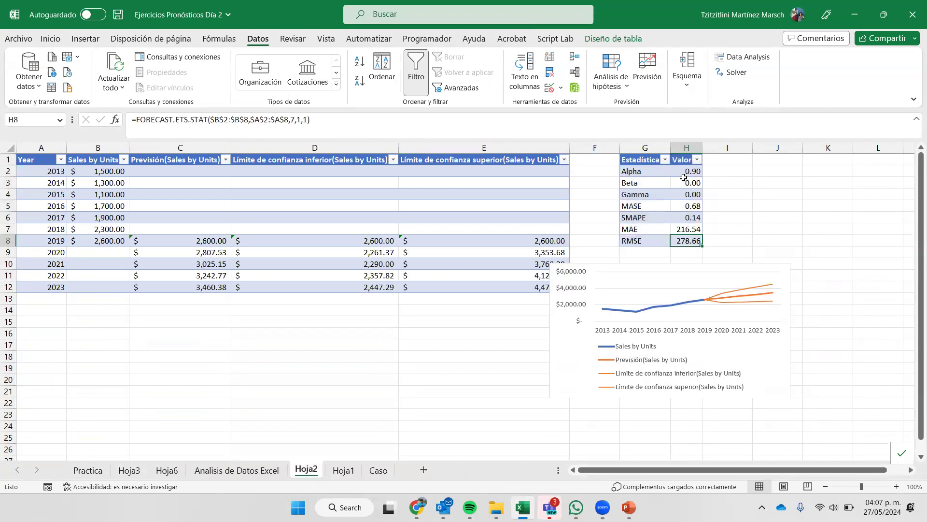
click(164, 471)
click(679, 182)
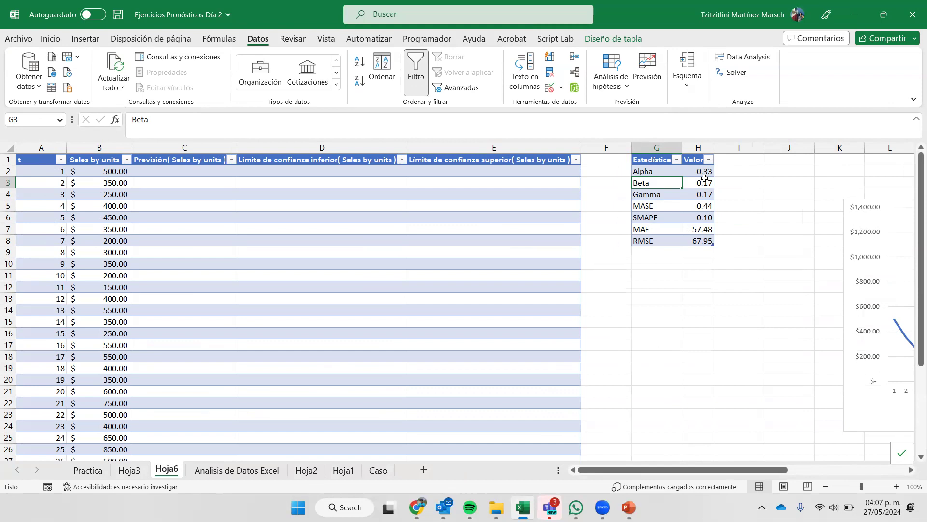
click(307, 470)
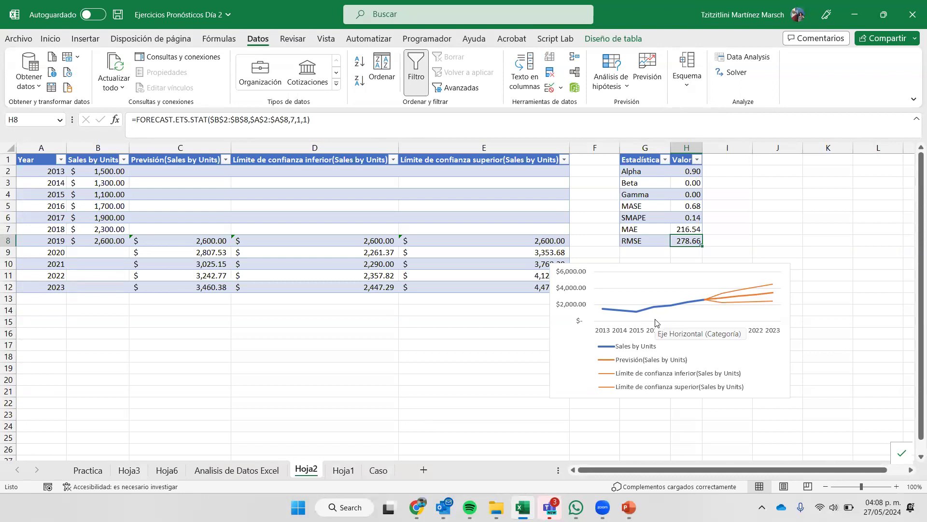
click(341, 475)
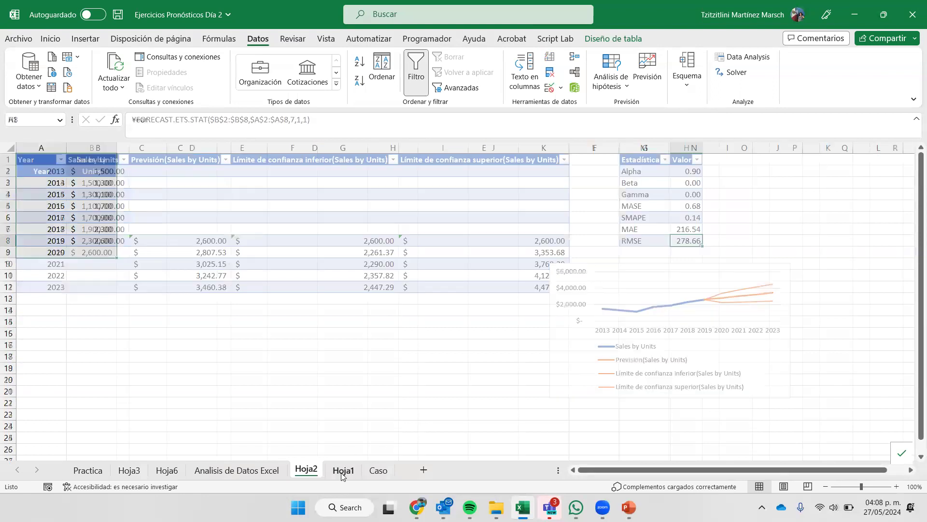
click(166, 470)
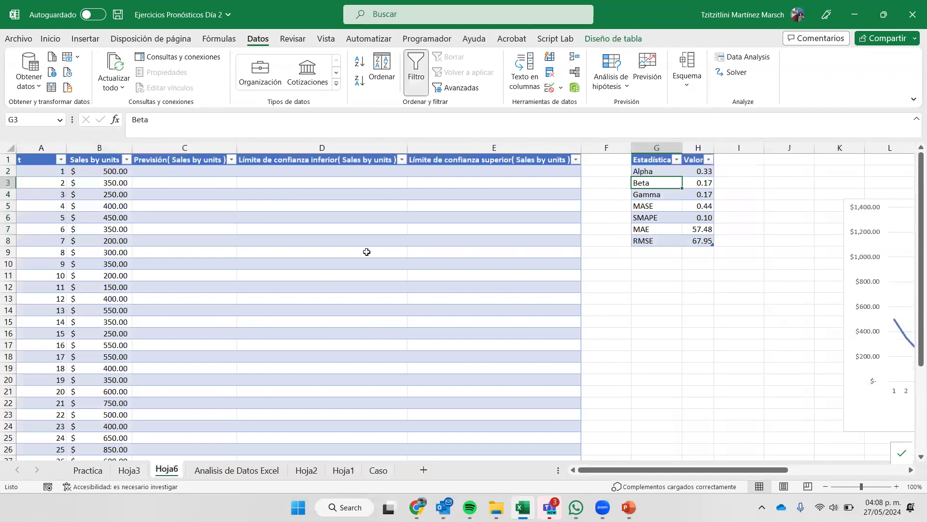
click(697, 174)
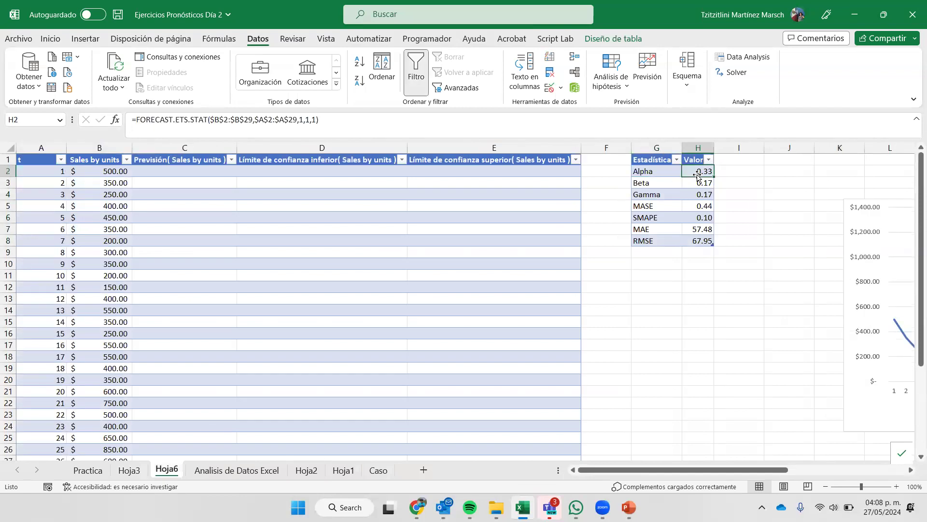
click(698, 182)
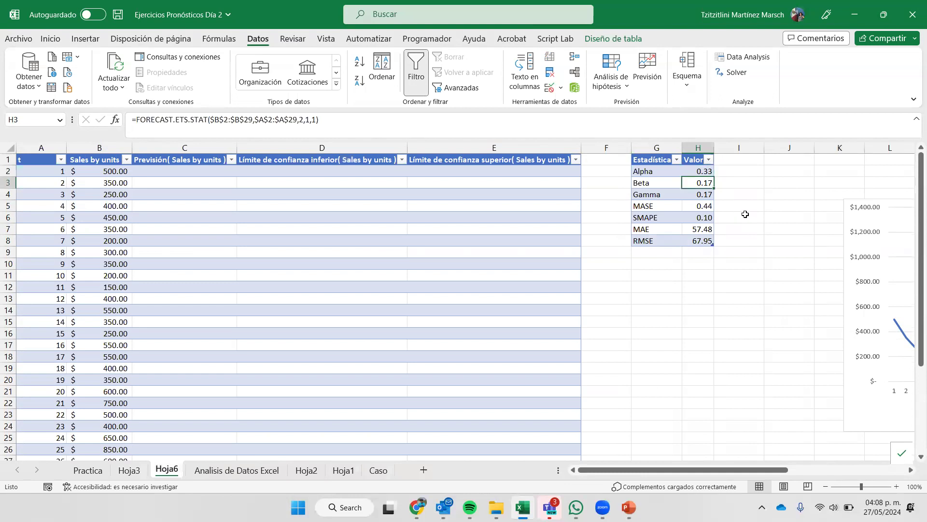
Place the forecast chart just below the statistics table and review the Gamma, SMAPE and RMSE values and the forecast rows.
drag(863, 212, 406, 268)
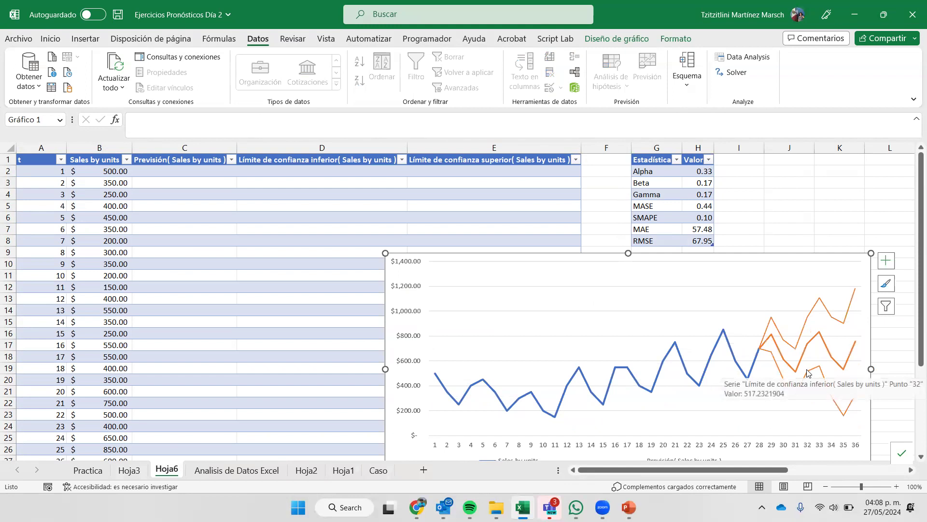
click(707, 199)
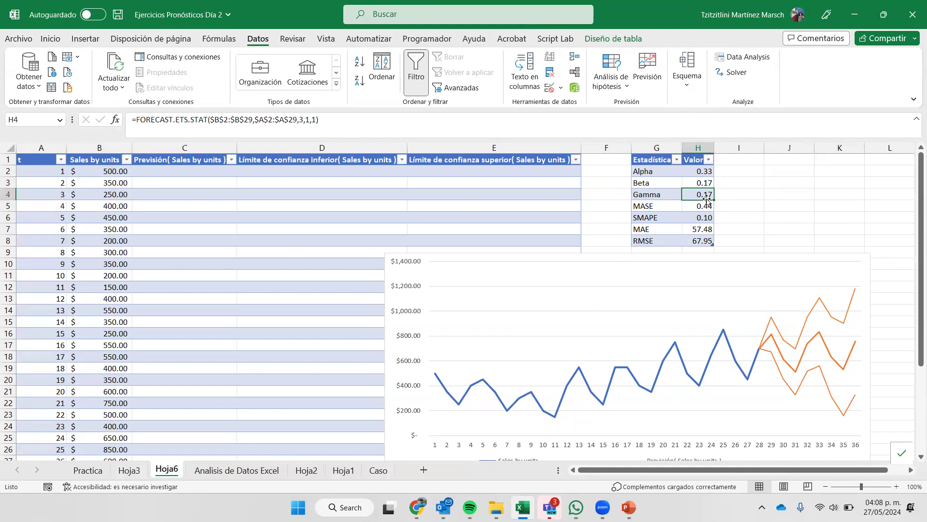
click(710, 215)
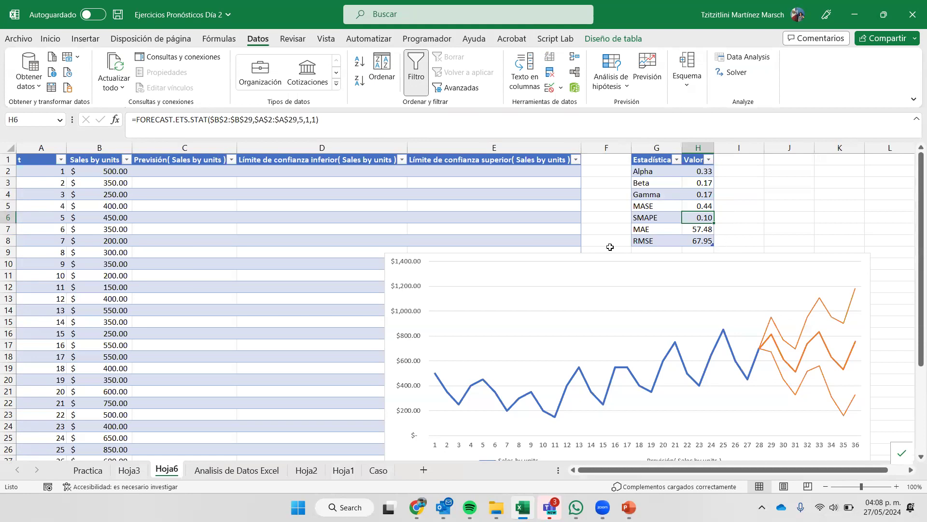
click(693, 240)
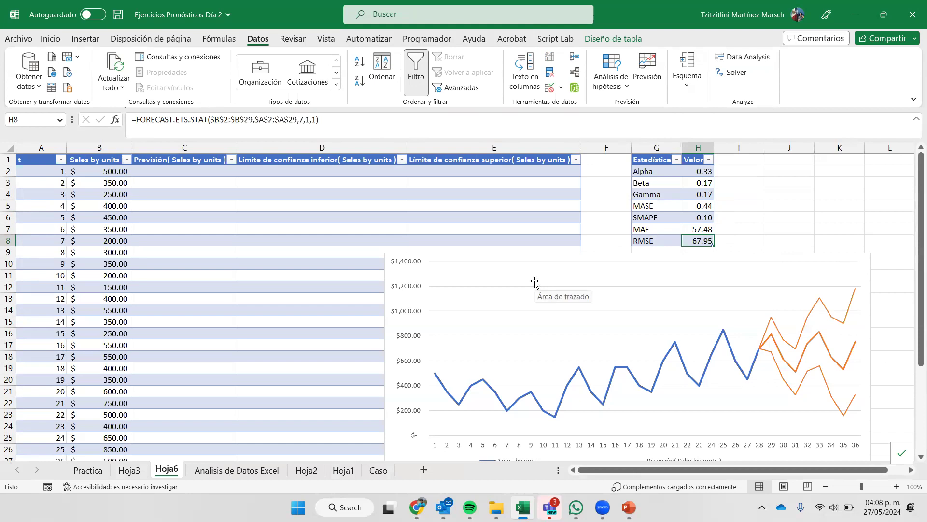
scroll(265, 254, down, 3)
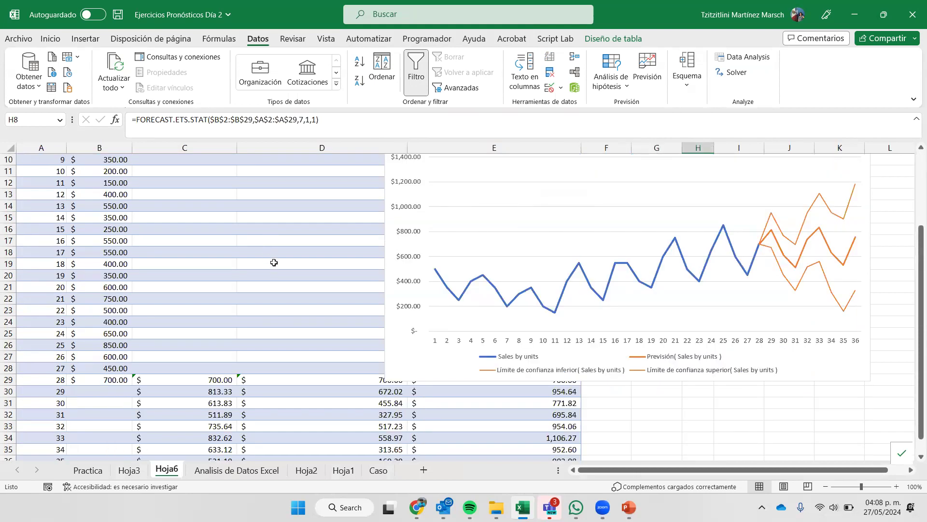
scroll(288, 334, down, 2)
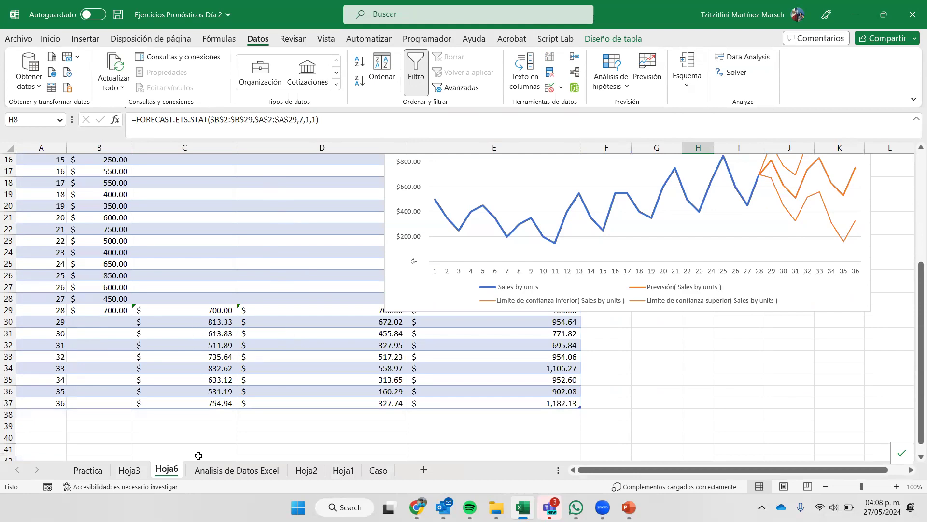
Compare the forecasts on Hoja3, Hoja2 and Hoja6 with the moving-average forecast in F30 of Analisis de Datos Excel.
click(129, 470)
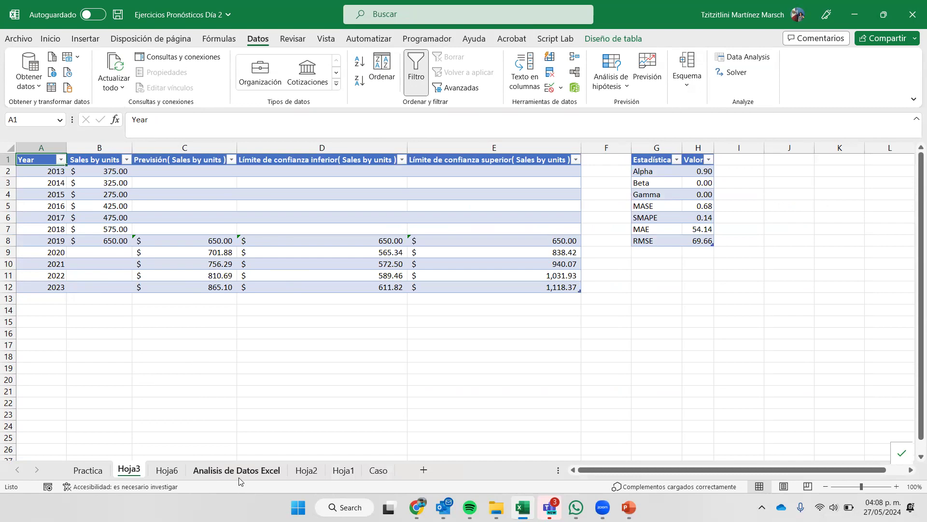
click(342, 470)
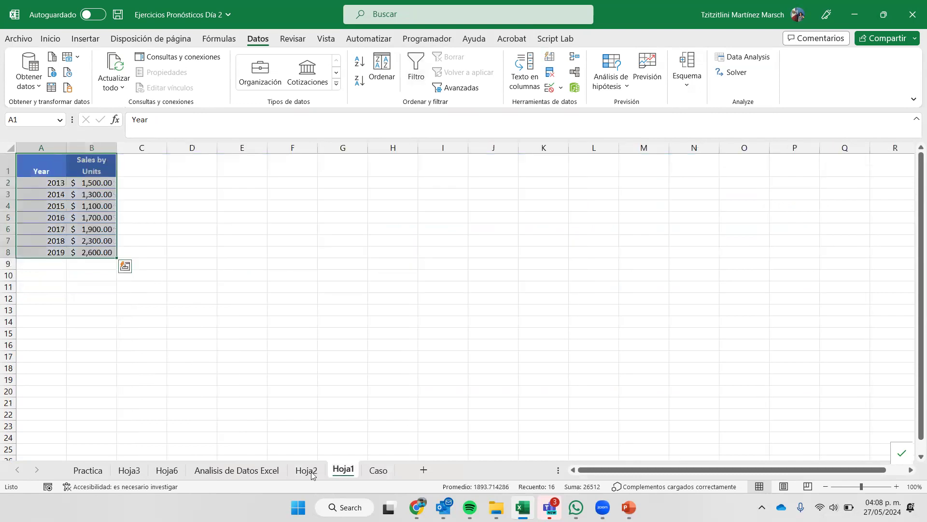
click(311, 473)
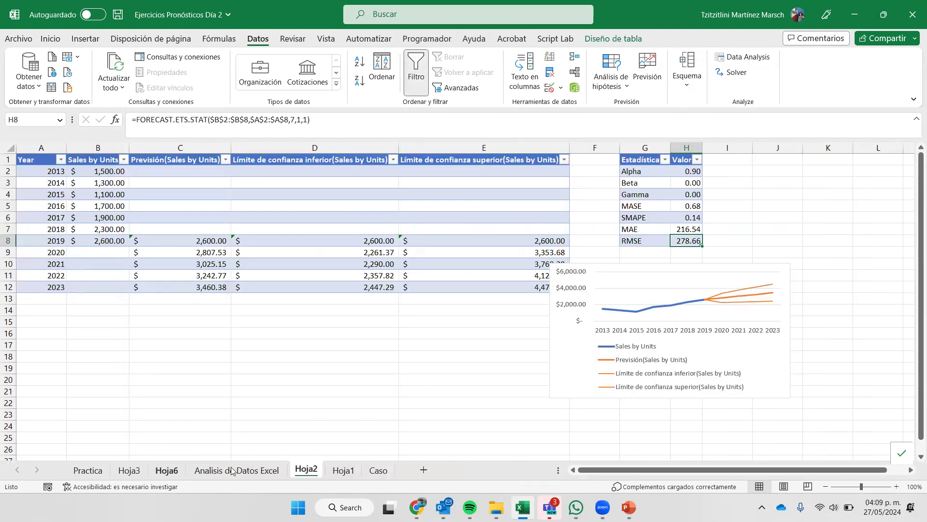
click(234, 470)
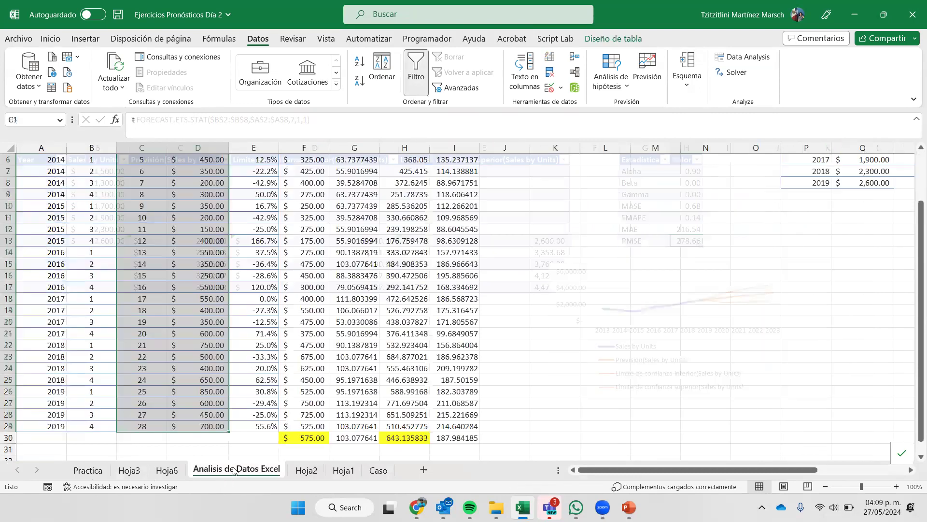
click(177, 439)
click(287, 436)
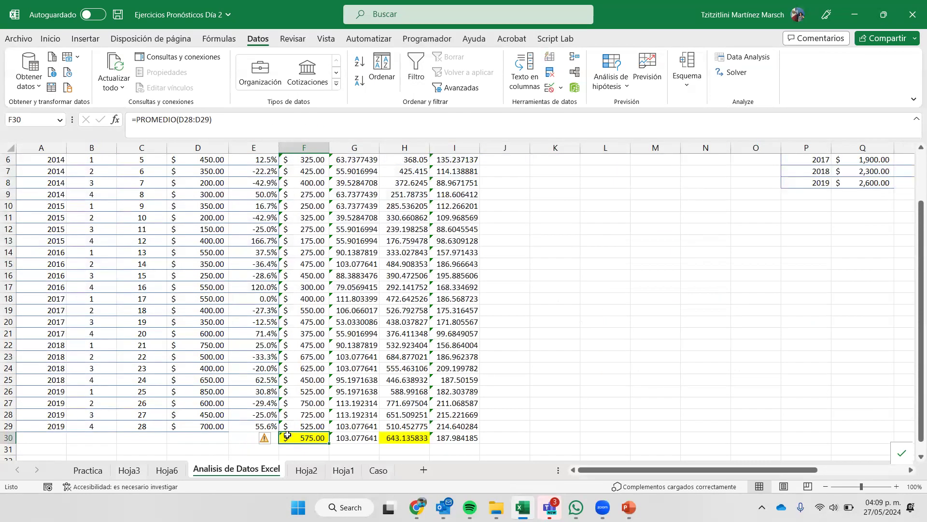
click(306, 471)
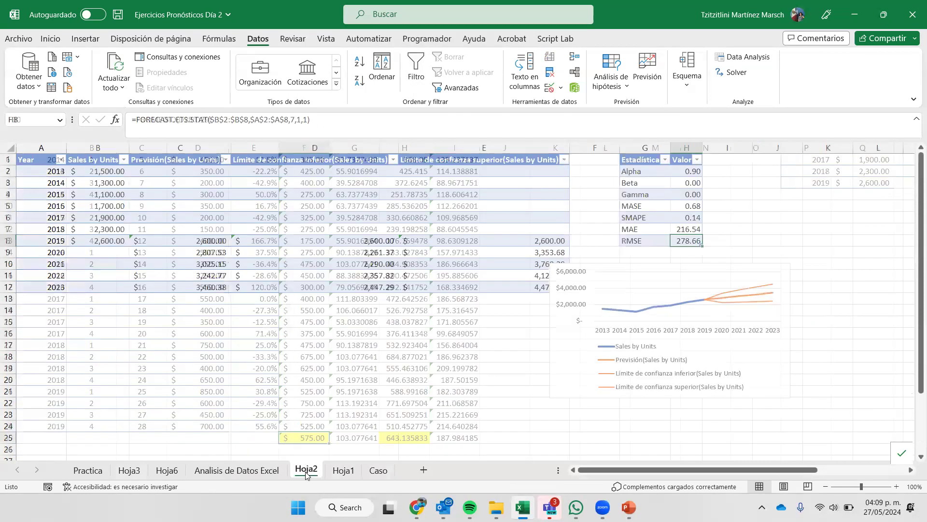
click(198, 471)
key(ctrl+Page_Up)
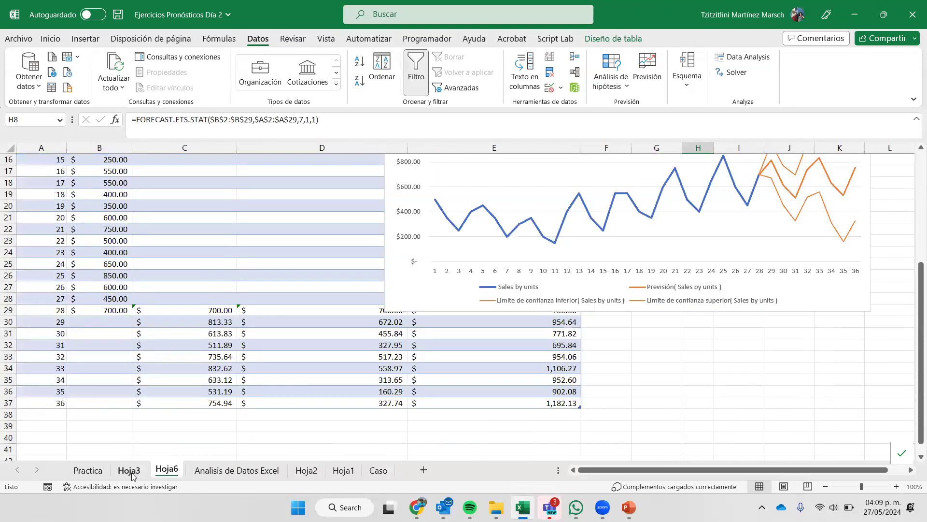
Compare the period 29 forecast in C30 of Hoja6 with the moving average in F30 of Analisis de Datos Excel and the yearly forecast on Hoja2.
click(226, 471)
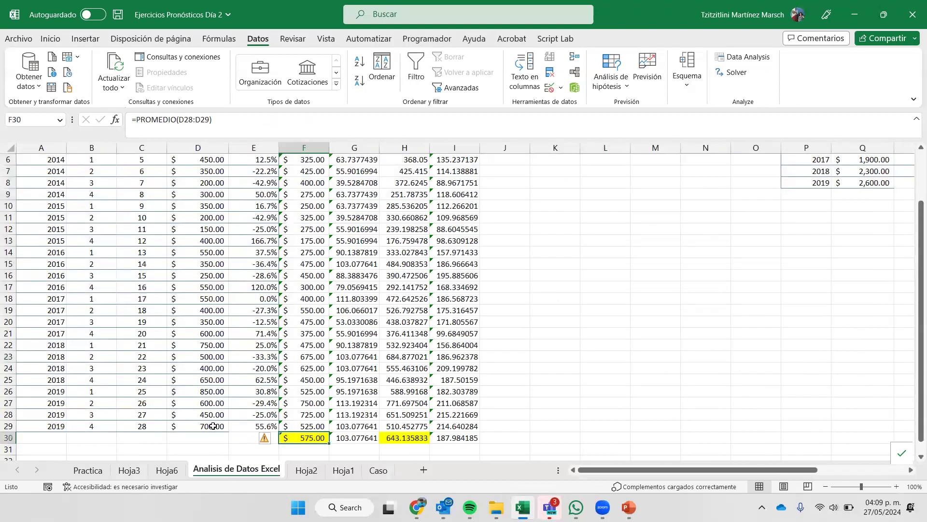
click(144, 438)
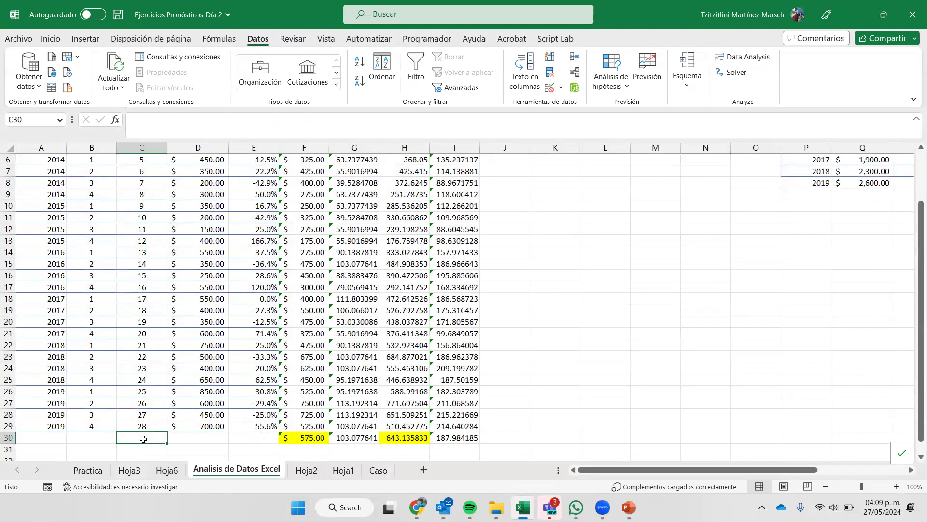
click(319, 440)
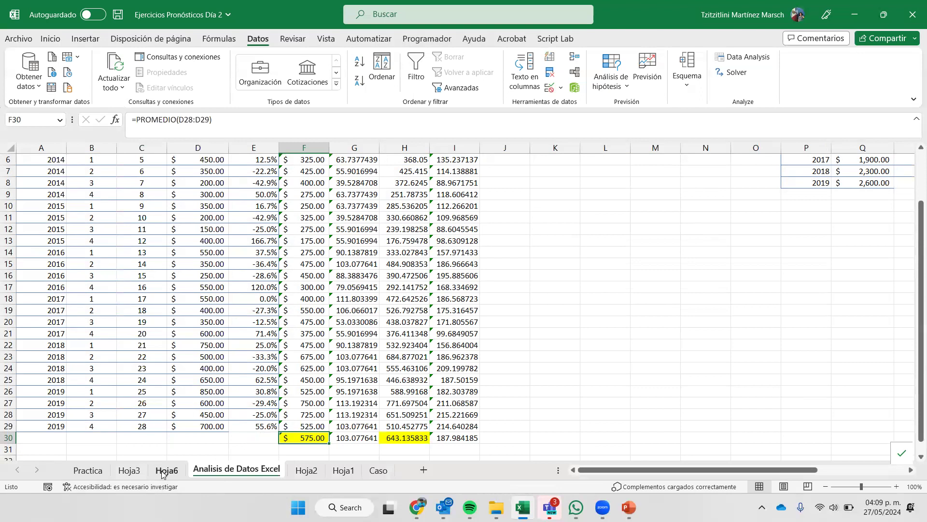
click(162, 470)
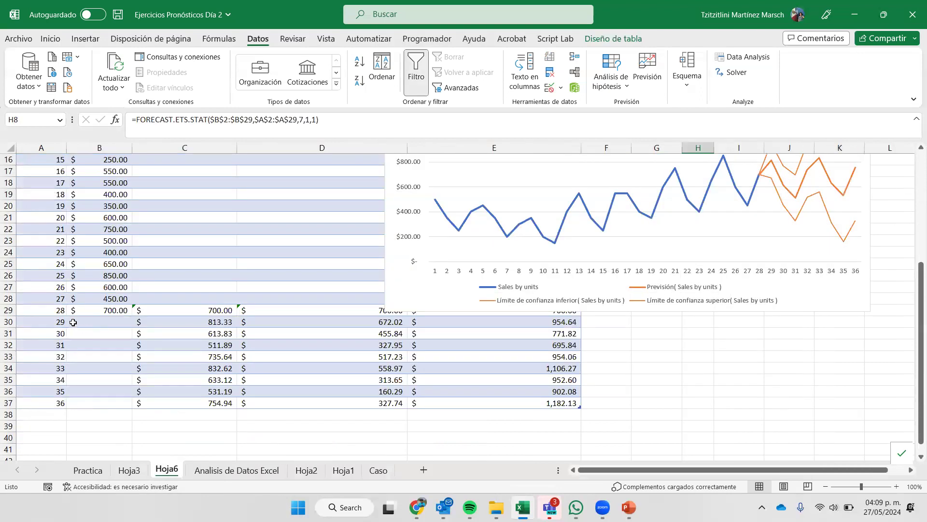
click(208, 326)
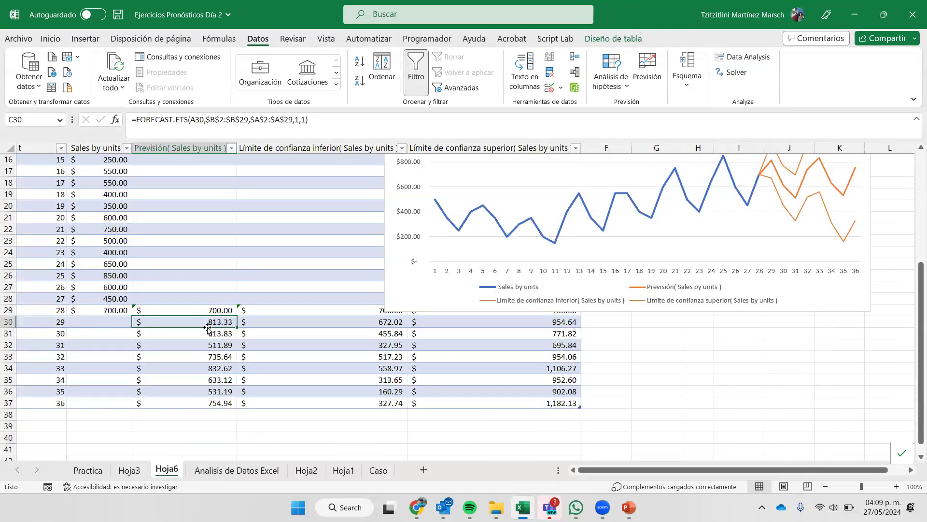
click(250, 470)
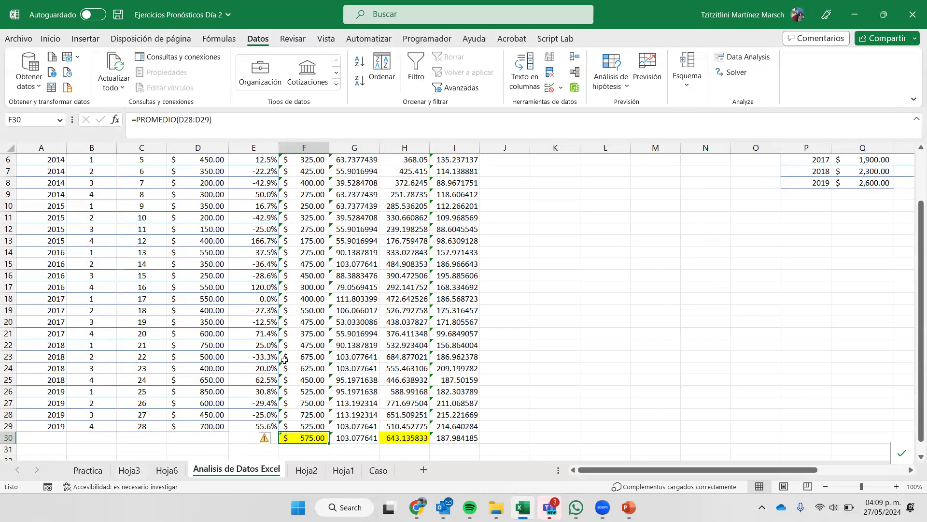
click(306, 470)
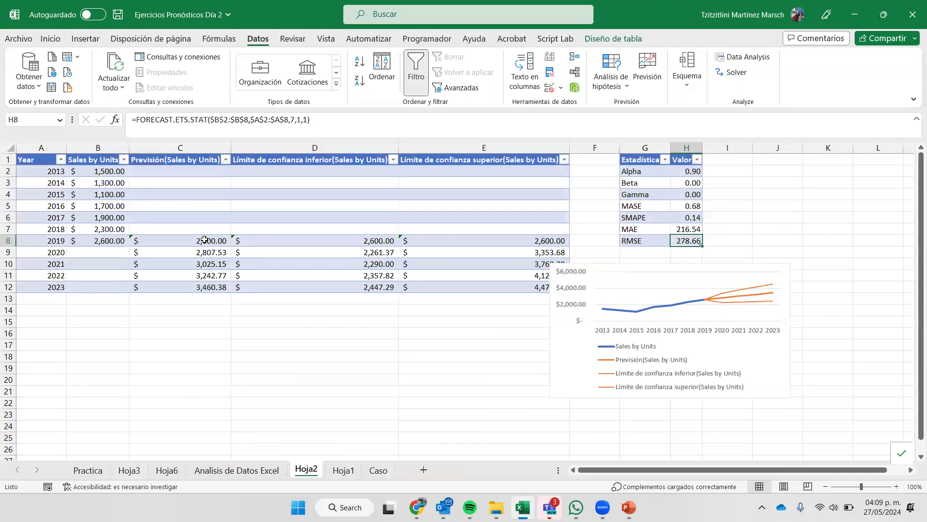
Shorten the forecast chart on Hoja6 from its lower edge to uncover row 29, and select the lower confidence limit in D30.
click(170, 470)
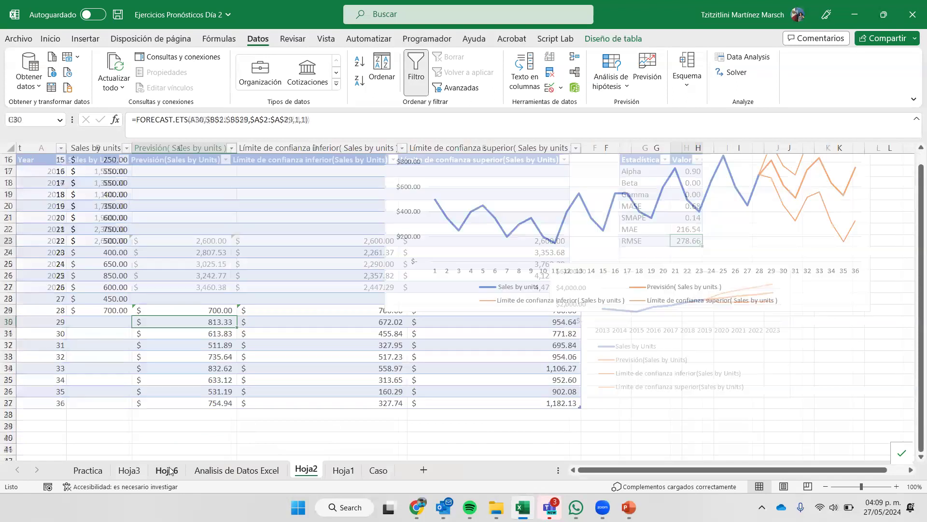
click(473, 307)
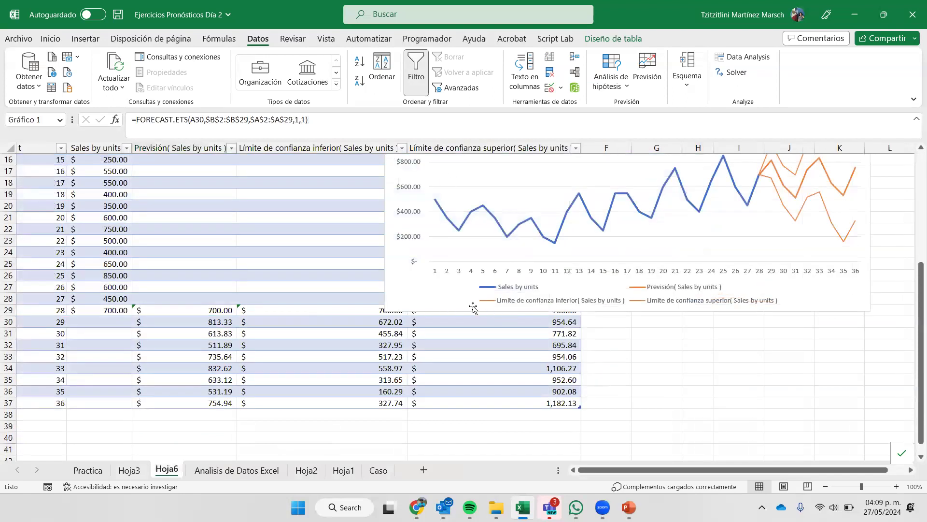
drag(628, 311, 628, 291)
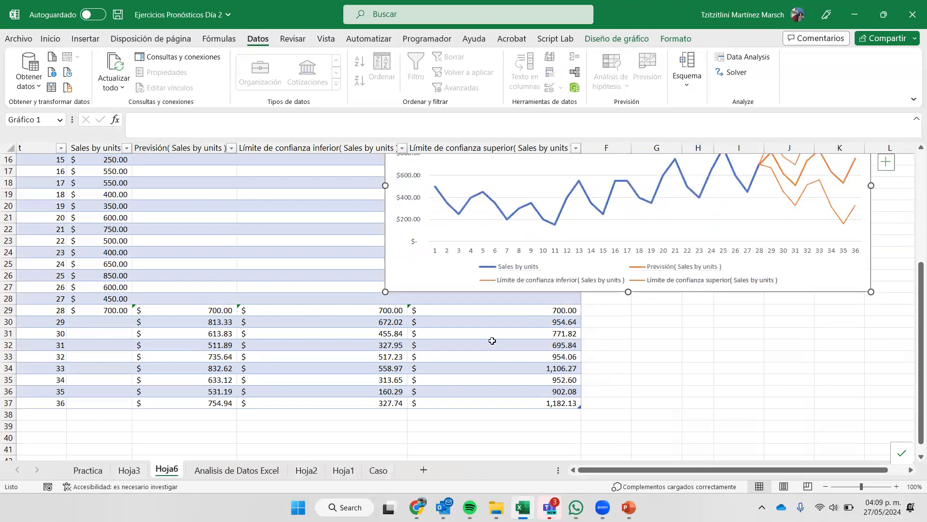
click(389, 321)
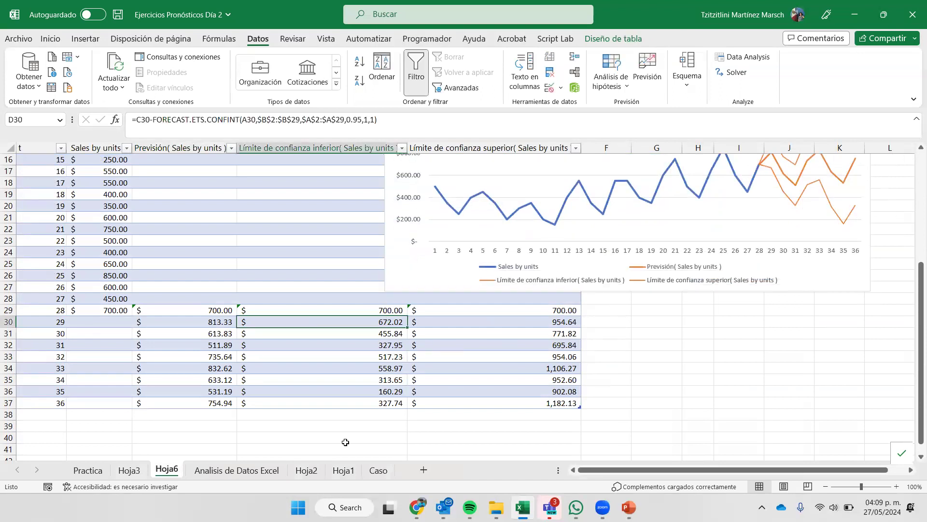
Examine the highlighted forecasts in F30 and H30 of Analisis de Datos Excel and select the range F30:H30.
click(219, 467)
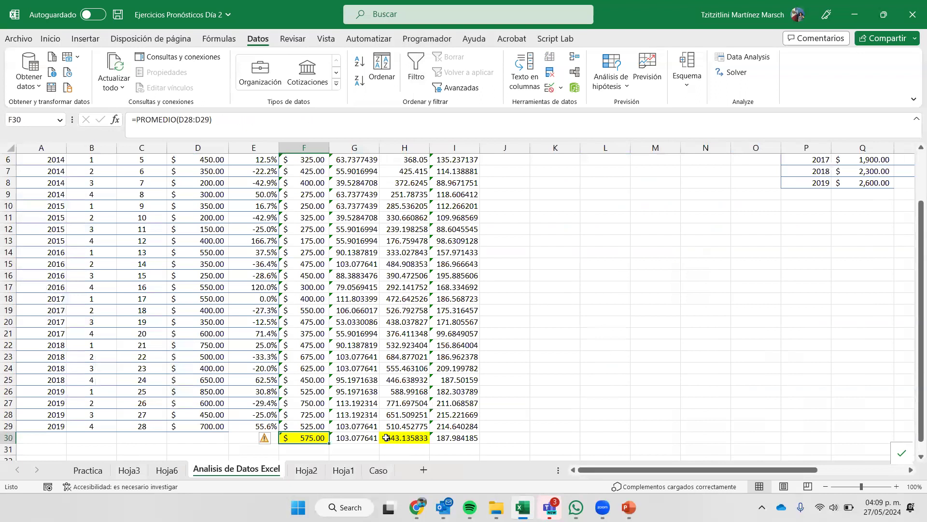
click(402, 438)
click(317, 439)
drag(317, 440, 395, 437)
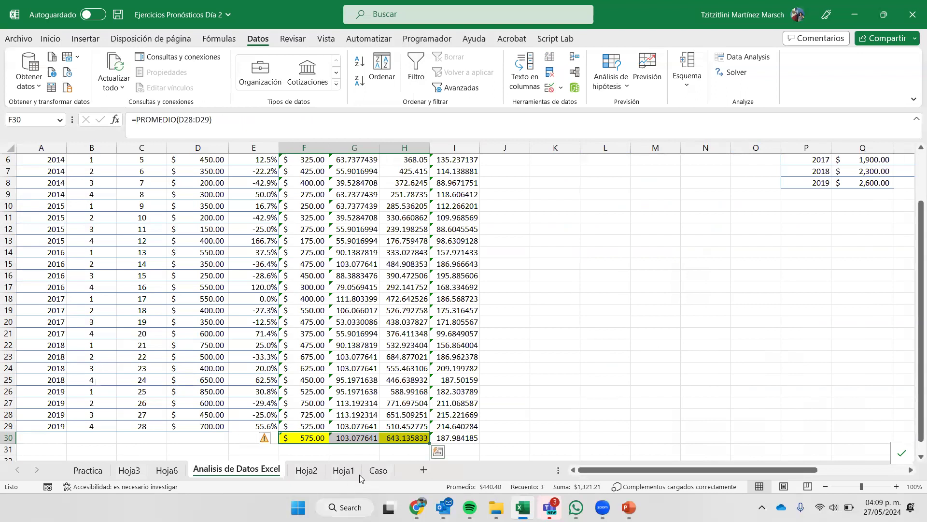
On the Caso sheet, calculate the mean daily demand of weeks 1 to 5 in C23:G23, starting from =PROMEDIO(C17:C22).
click(376, 471)
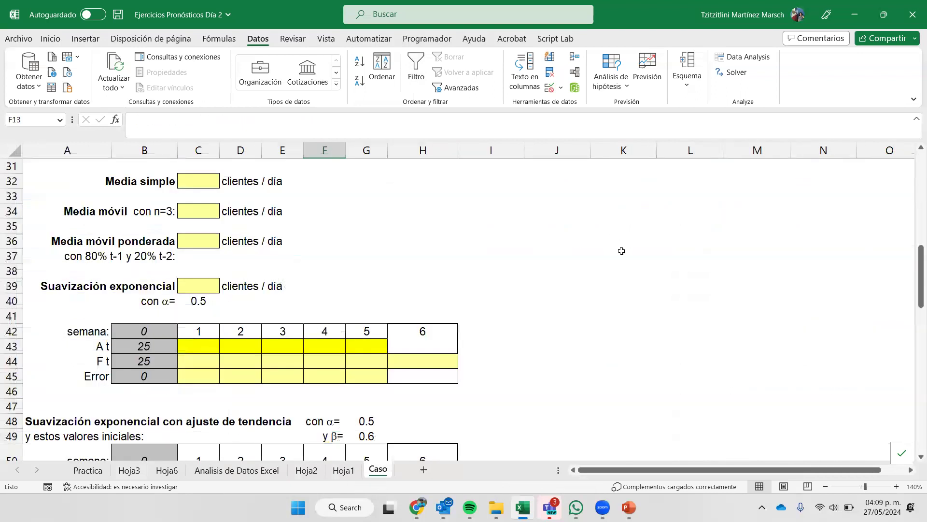
scroll(620, 249, up, 10)
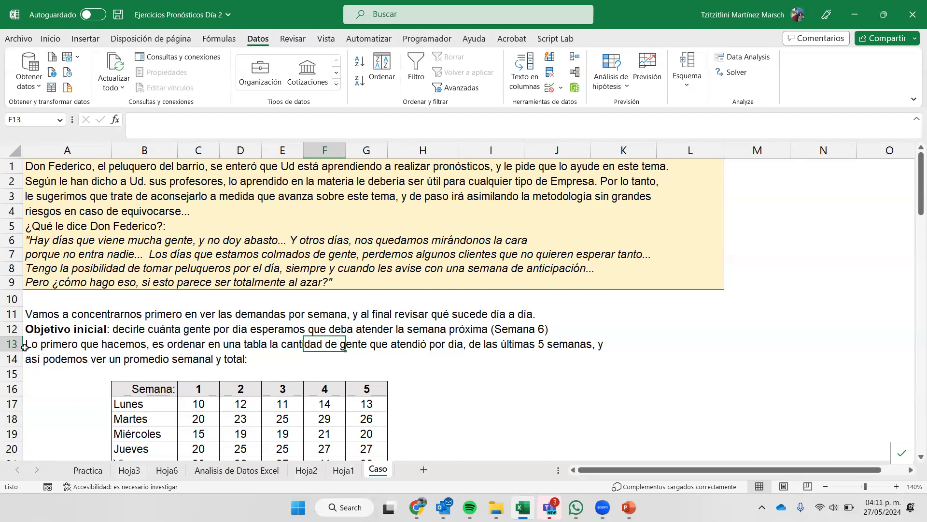
scroll(79, 347, down, 3)
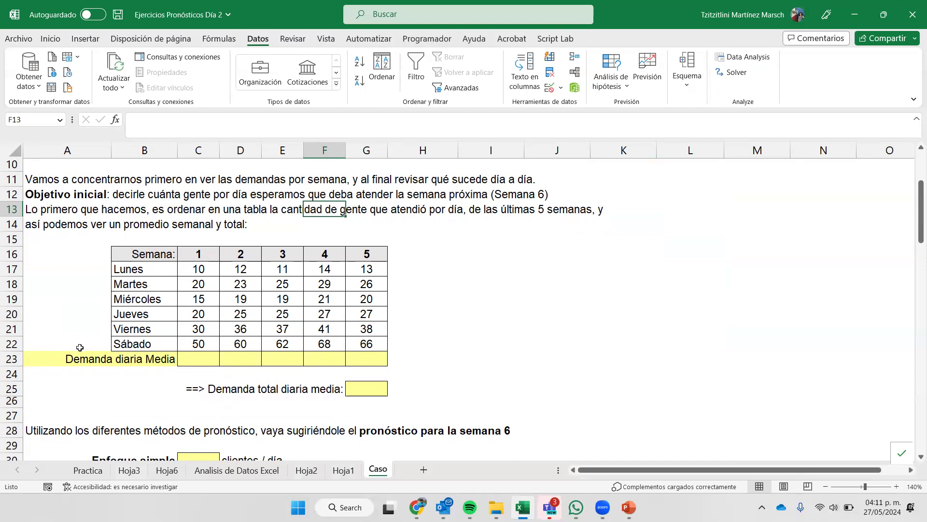
click(206, 362)
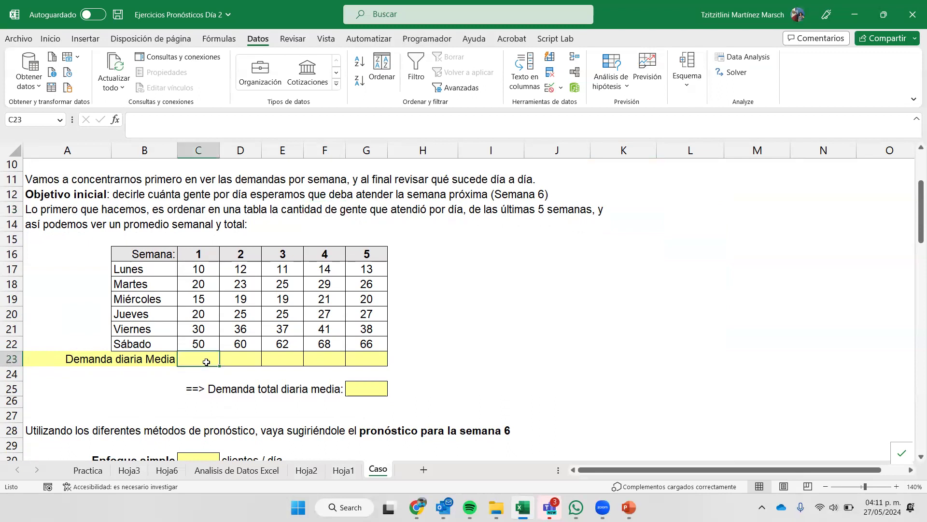
text(=promed)
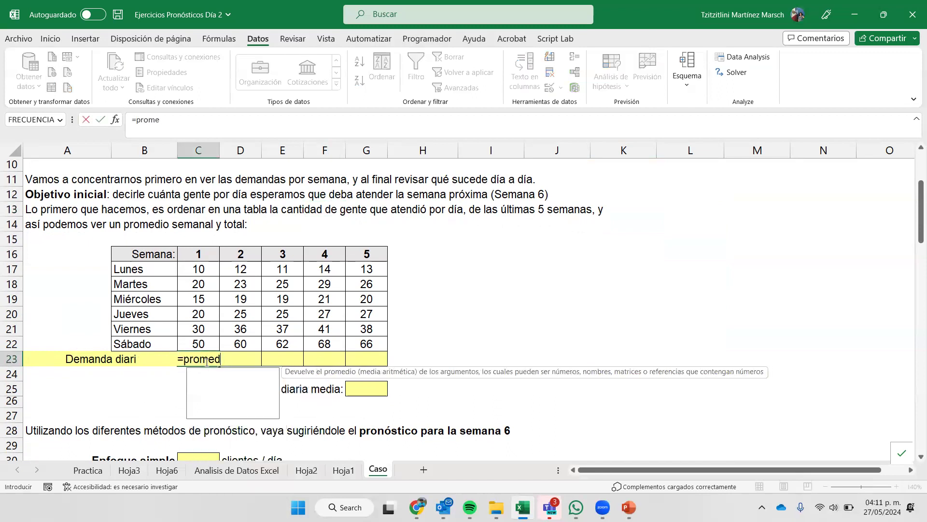
text(io()
drag(207, 266, 375, 360)
key(Return)
click(205, 357)
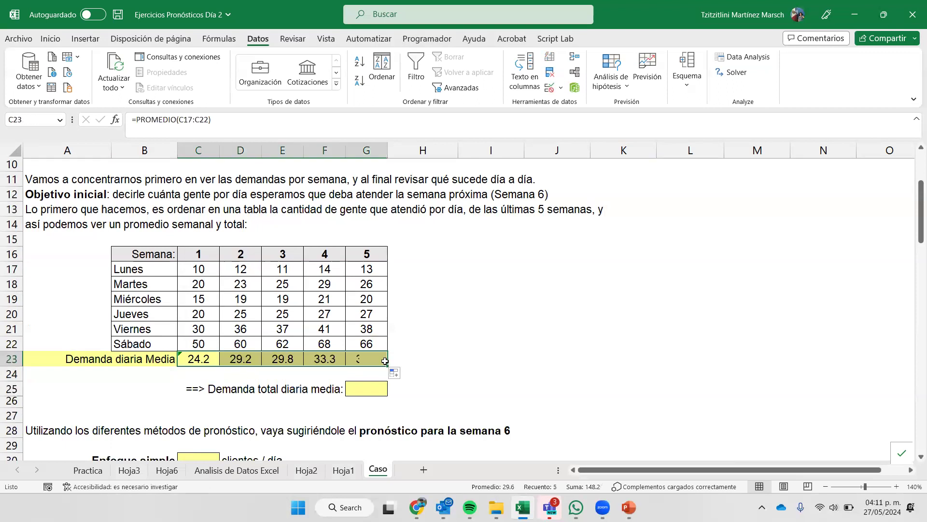
Calculate the total mean daily demand in G25 as the PROMEDIO of the weekly means C23:G23.
click(367, 389)
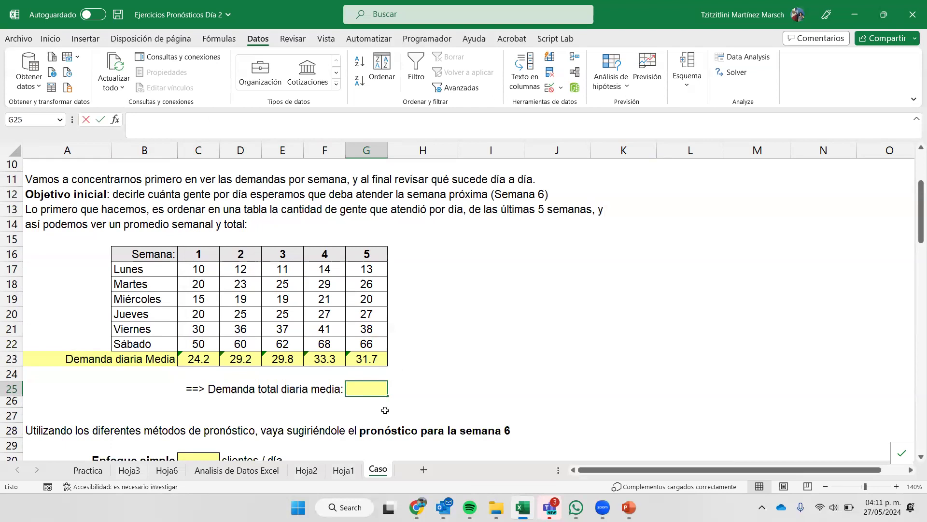
text(=prom)
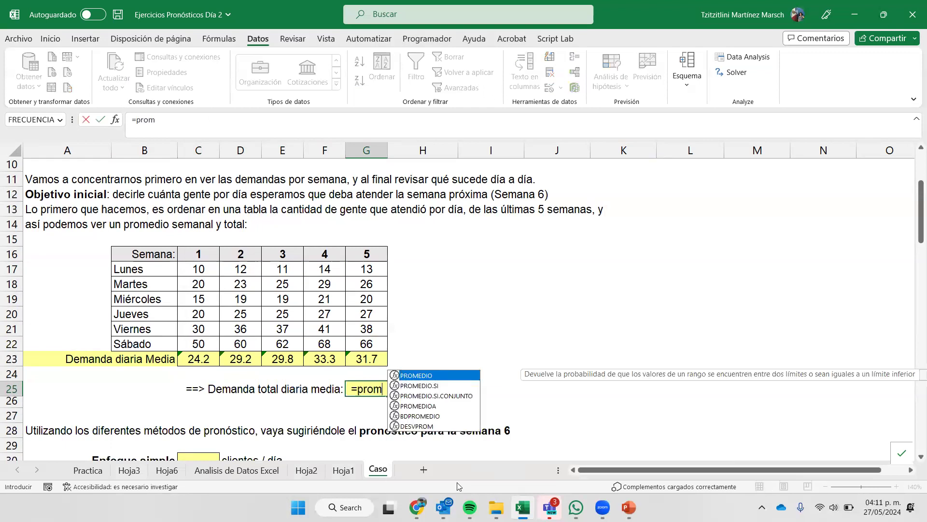
key(Tab)
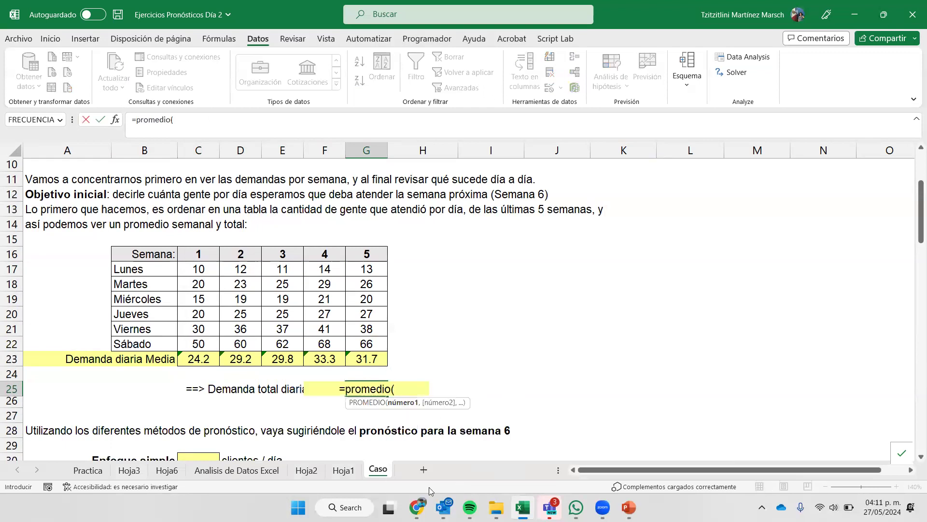
click(203, 355)
shift+click(366, 361)
key(Return)
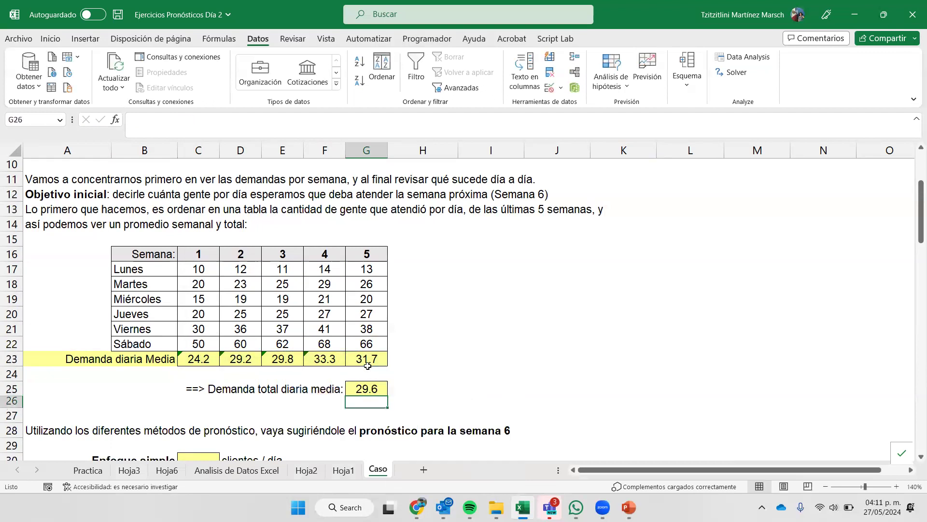
Enter =PROMEDIO(C17:G22) in H25 to cross-check the total mean against all the daily values.
key(Right)
text(=p)
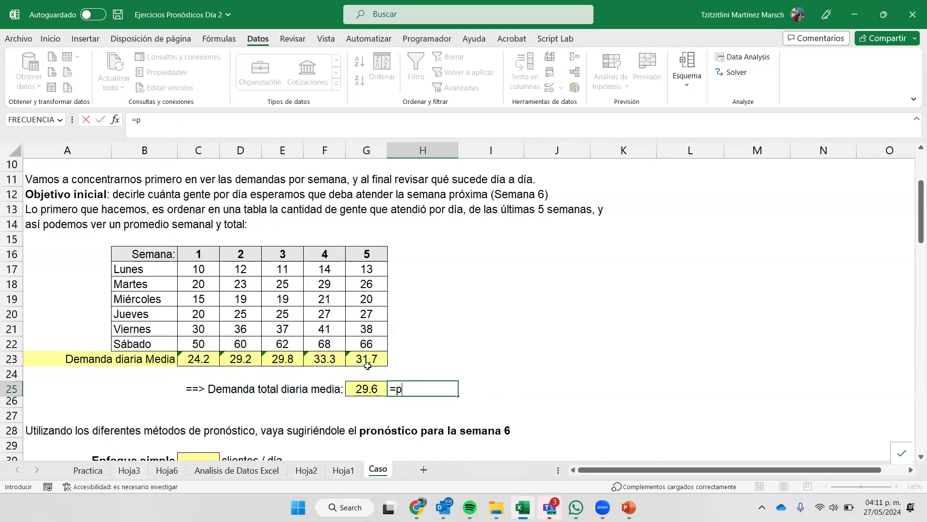
text(romedio)
key(Tab)
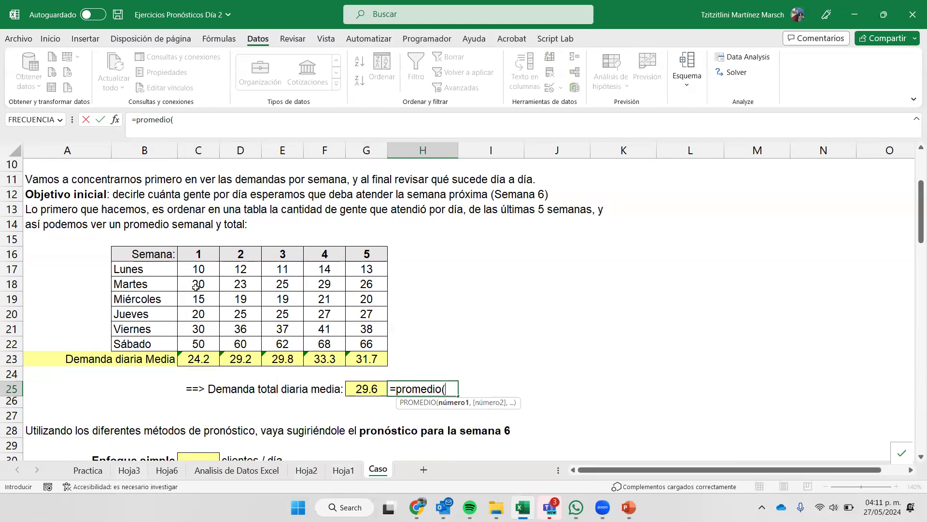
drag(200, 272, 364, 337)
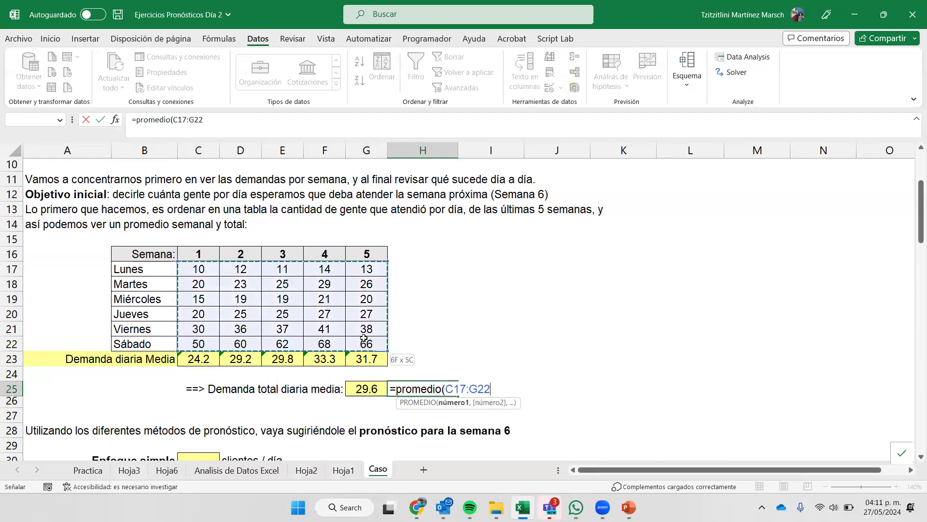
key(Return)
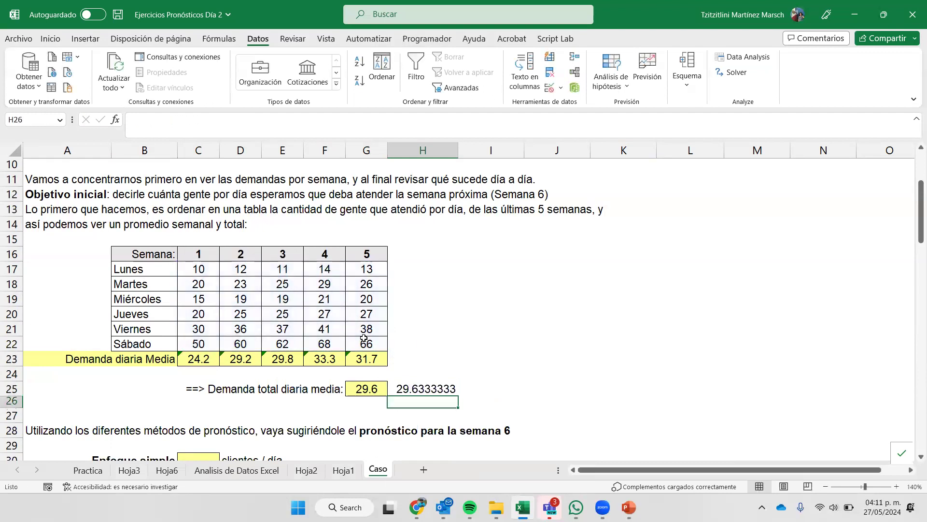
Reduce the cross-check average in H25 to one decimal place.
click(443, 383)
click(51, 39)
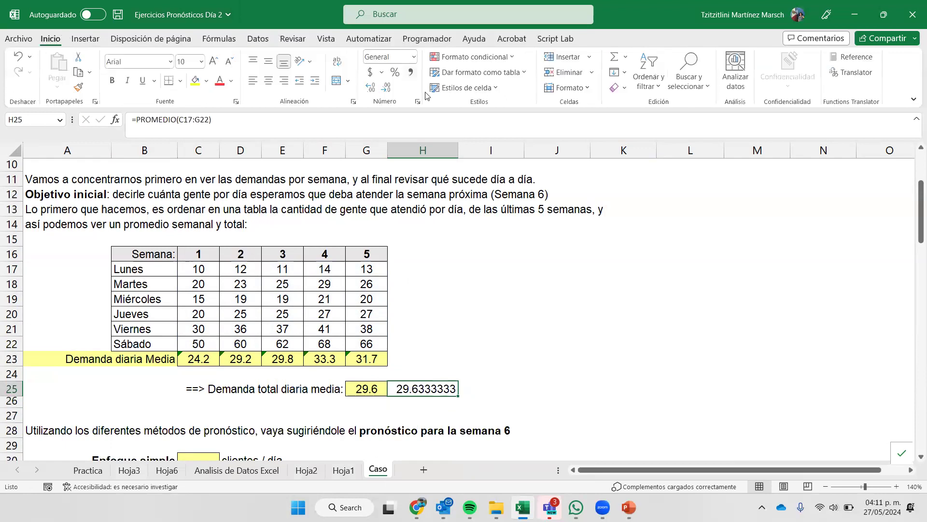
click(387, 89)
click(387, 89)
click(387, 88)
click(387, 89)
click(388, 89)
click(387, 88)
click(603, 327)
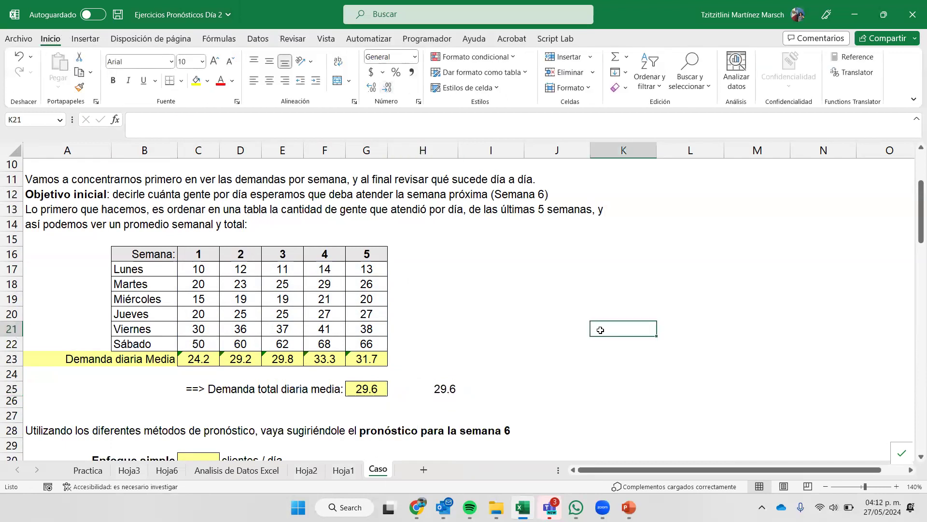
Fill the Enfoque simple forecast for week 6 in C30 with the week 5 mean using =G23.
scroll(594, 317, down, 4)
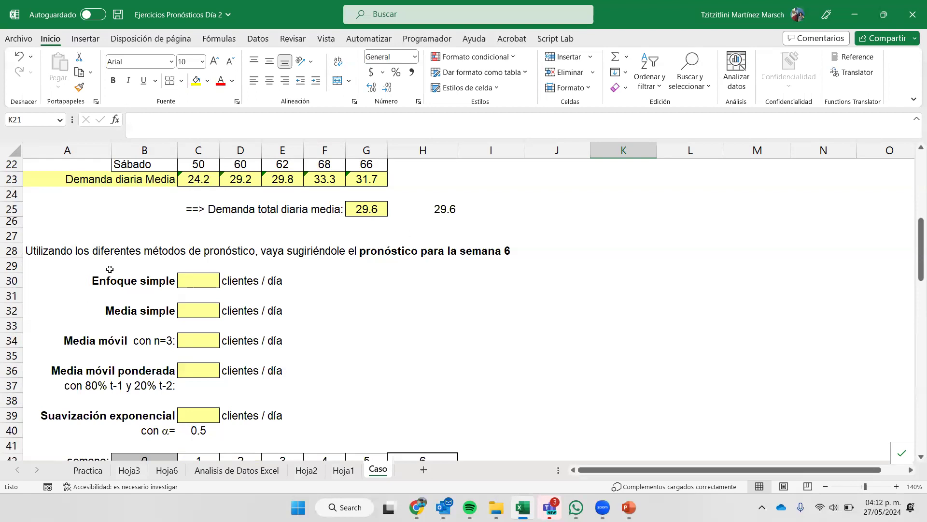
click(197, 280)
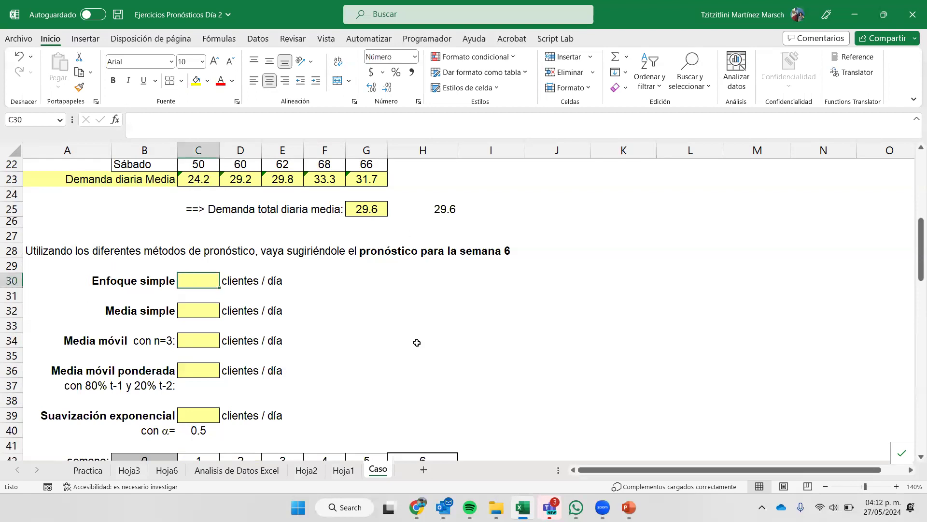
text(=)
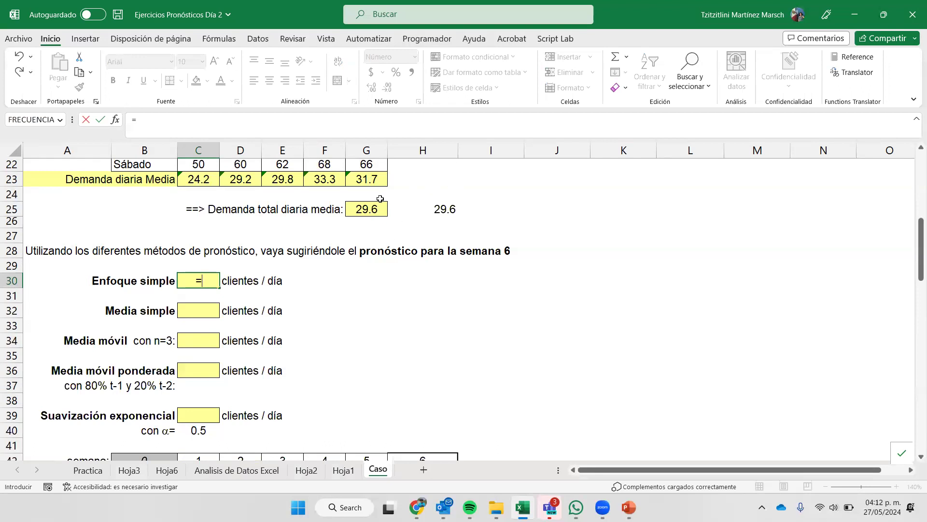
click(365, 179)
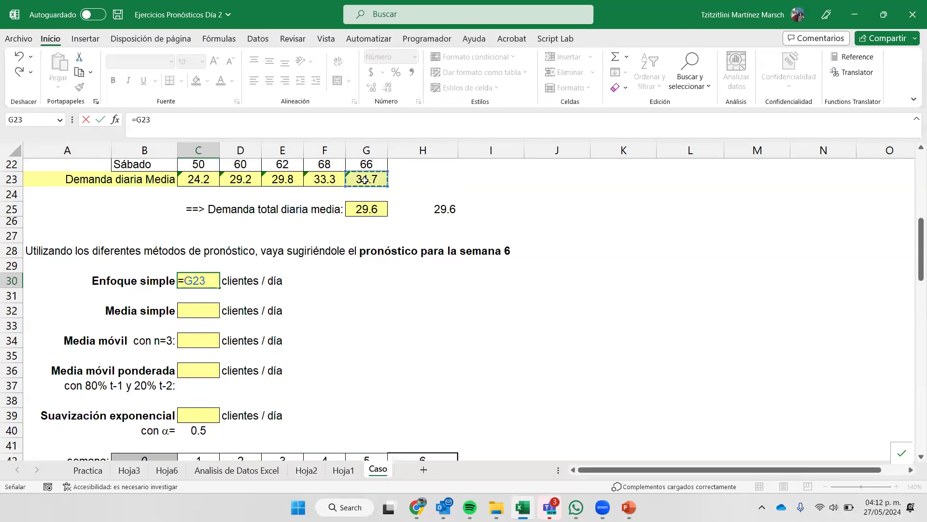
key(Return)
Fill the Media simple forecast for week 6 in C32 with the total mean daily demand using =G25.
click(211, 316)
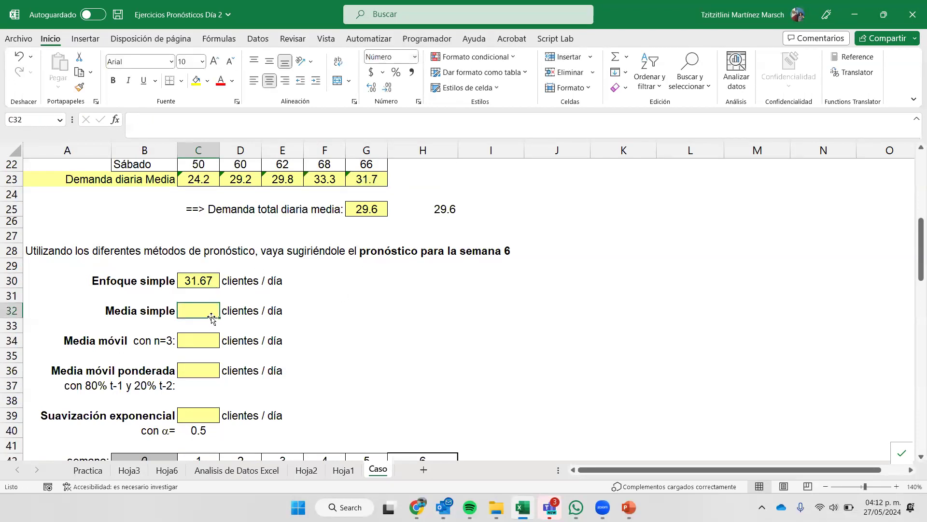
text(=)
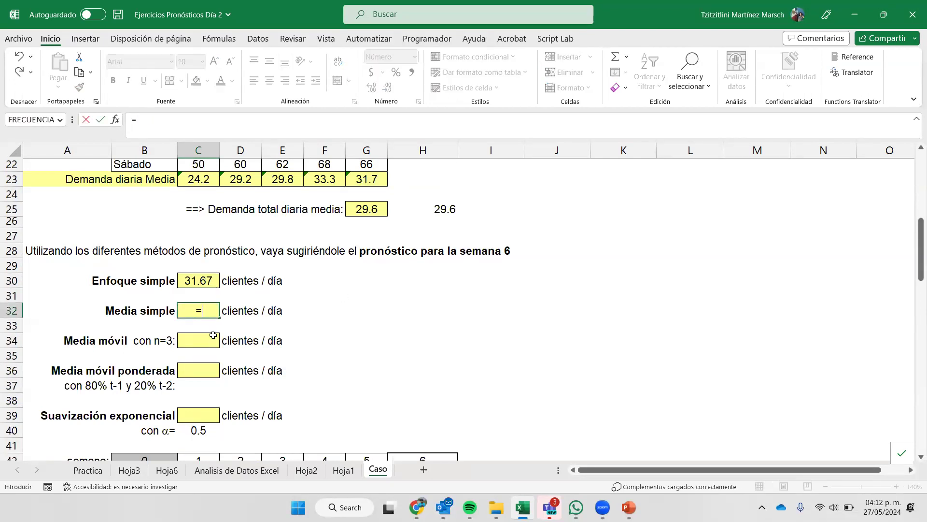
click(377, 212)
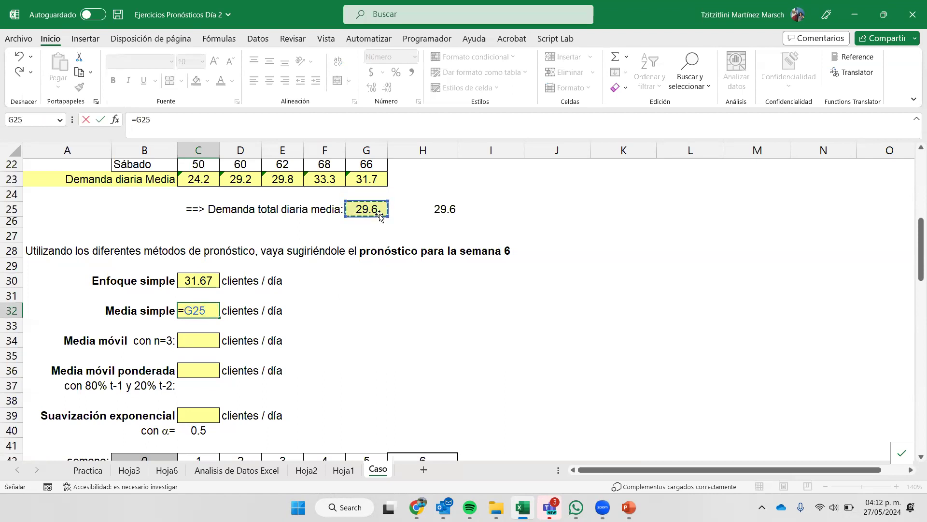
key(Return)
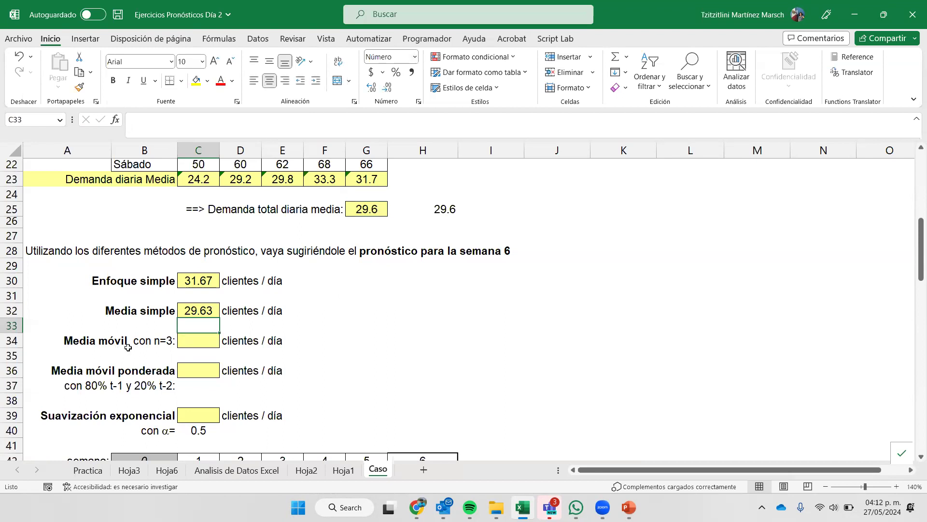
Calculate the Media móvil forecast with n=3 in C34 as the PROMEDIO of the last three weekly means, E23:G23.
drag(284, 179, 379, 181)
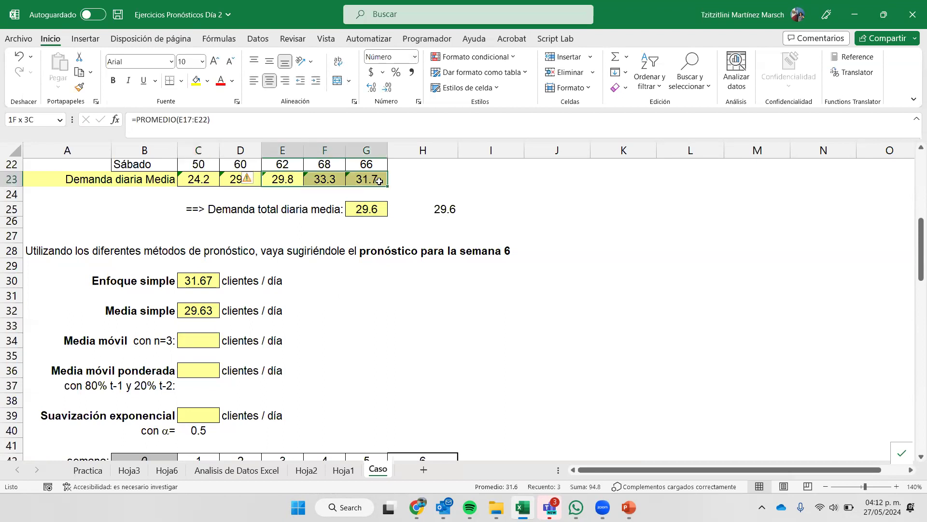
click(207, 344)
text(=prom)
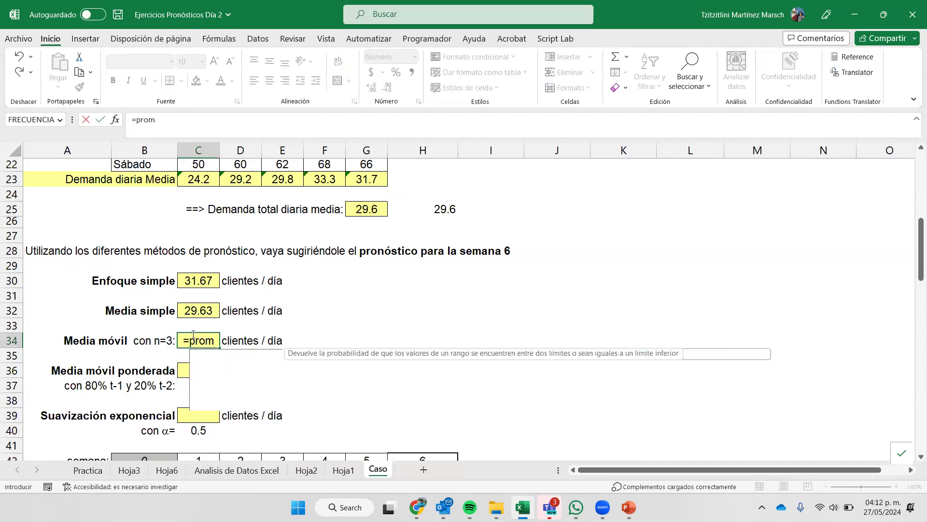
text(edio()
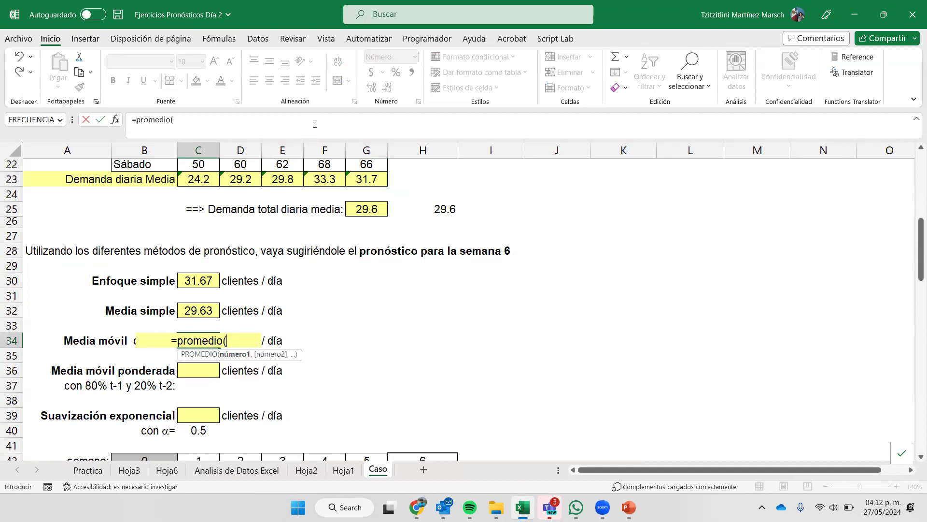
click(293, 179)
drag(351, 188, 368, 180)
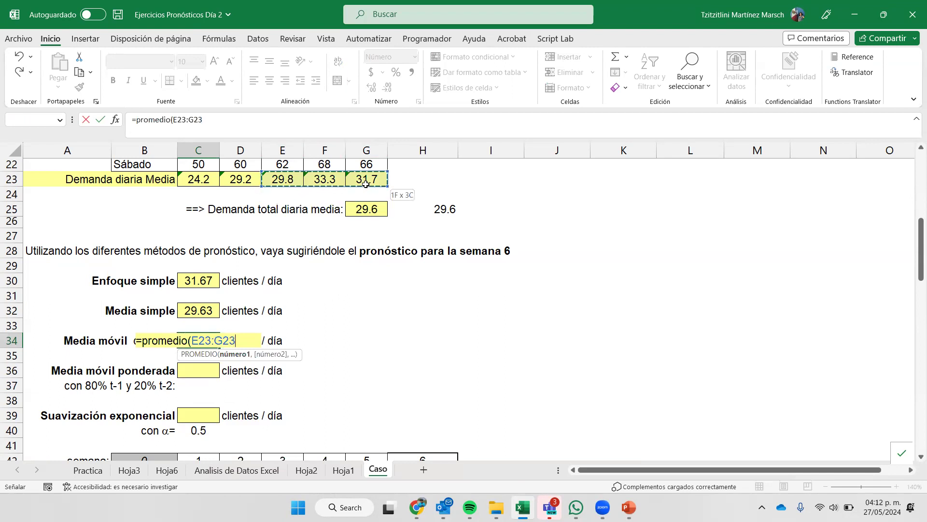
key(Return)
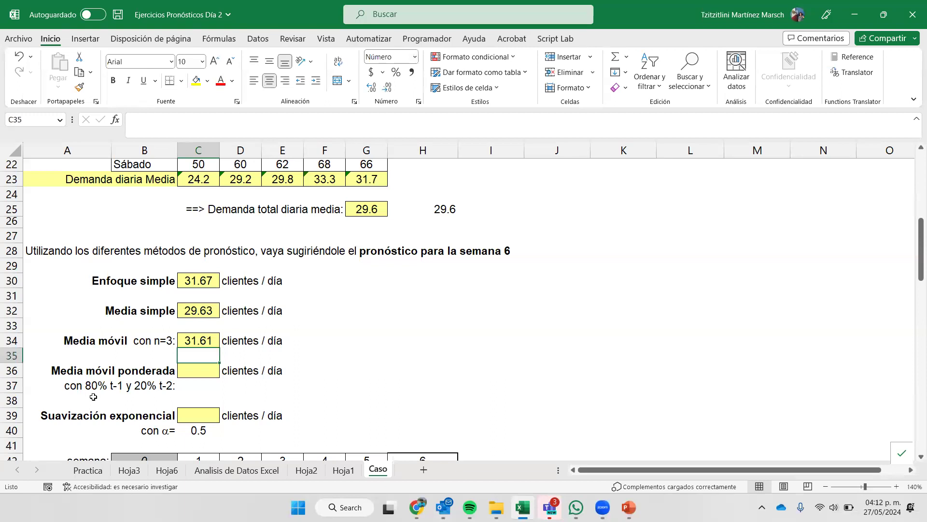
Calculate the Media móvil ponderada forecast in C36 with =G23*.80+F23*.2, weighting week 5 at 80% and week 4 at 20%.
click(202, 375)
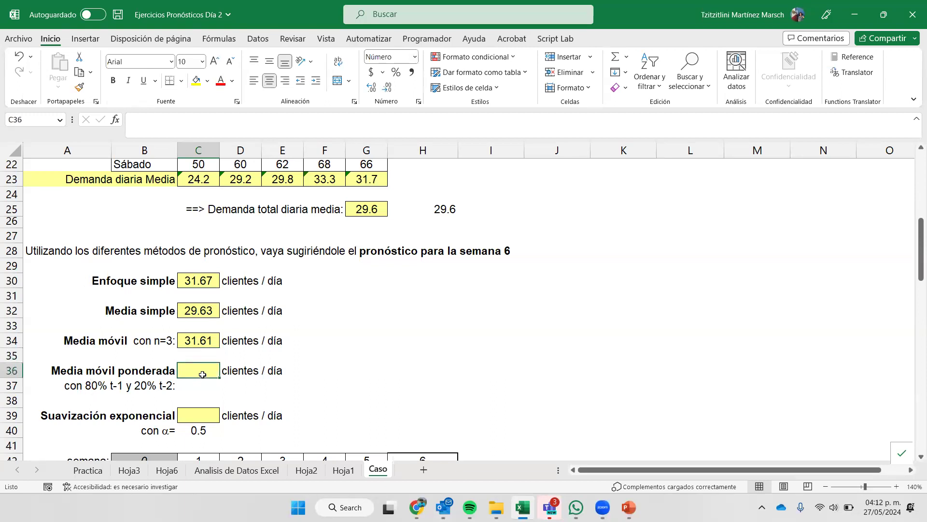
text(=)
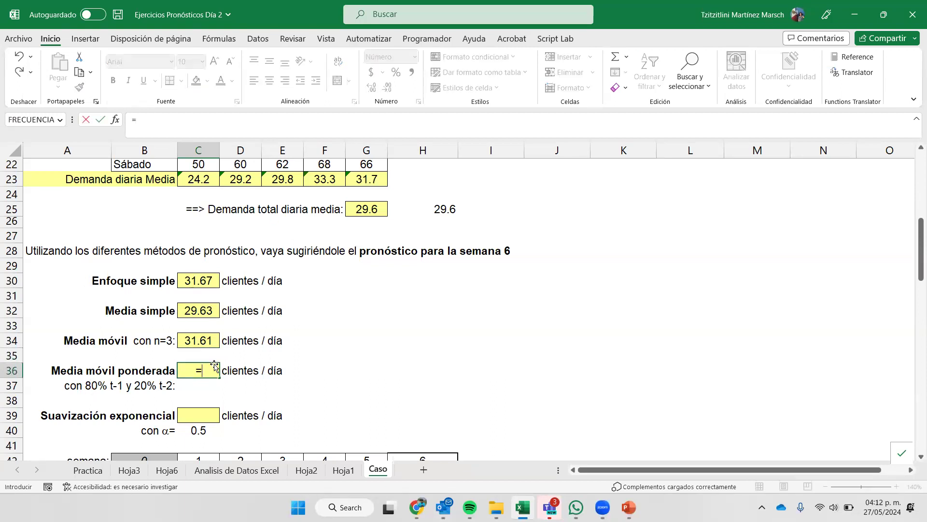
click(371, 183)
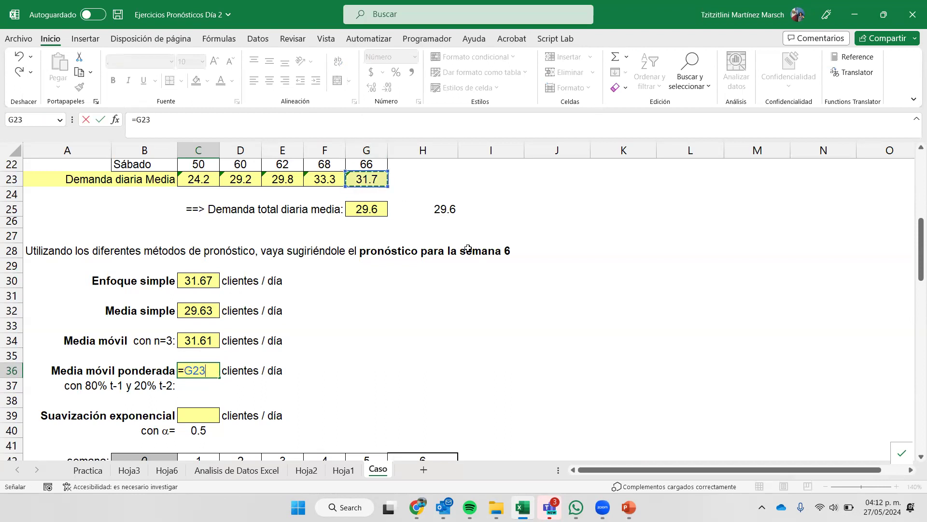
text(*.80+)
click(340, 183)
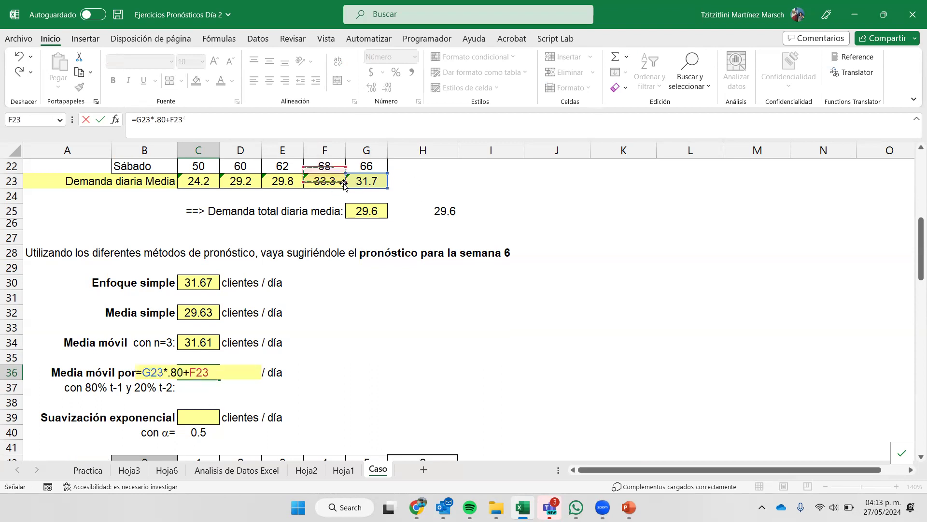
text(*.2)
key(Return)
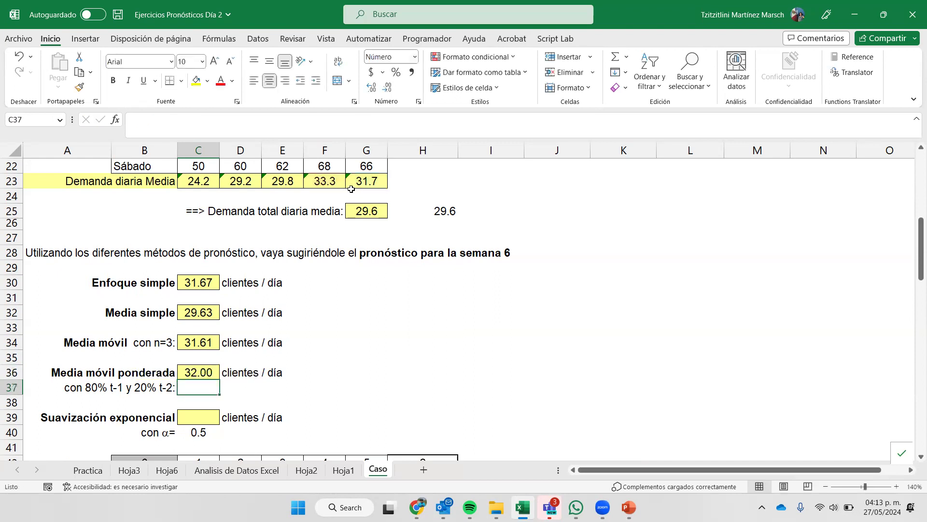
key(Up)
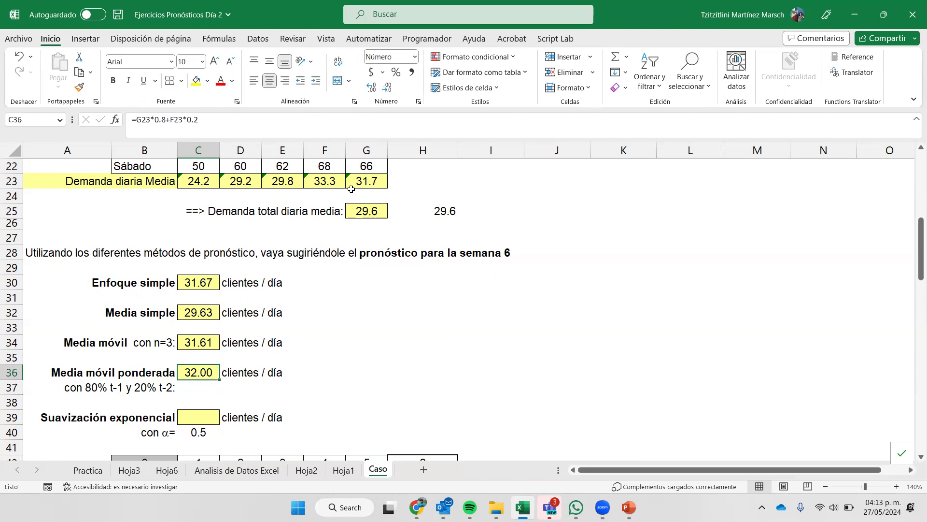
Examine the Suavización exponencial section and its table's week 0 starting values for A t, F t and Error.
key(Down)
key(Down)
key(Down)
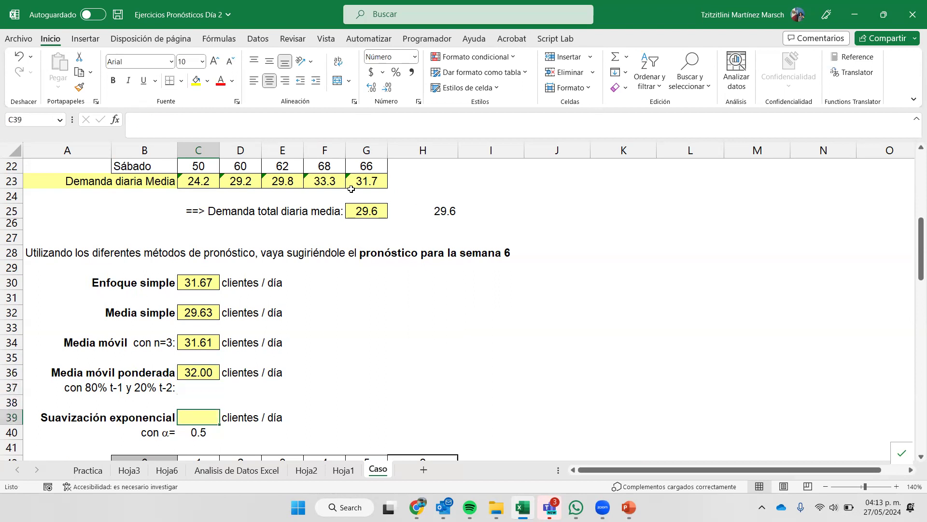
scroll(259, 310, down, 4)
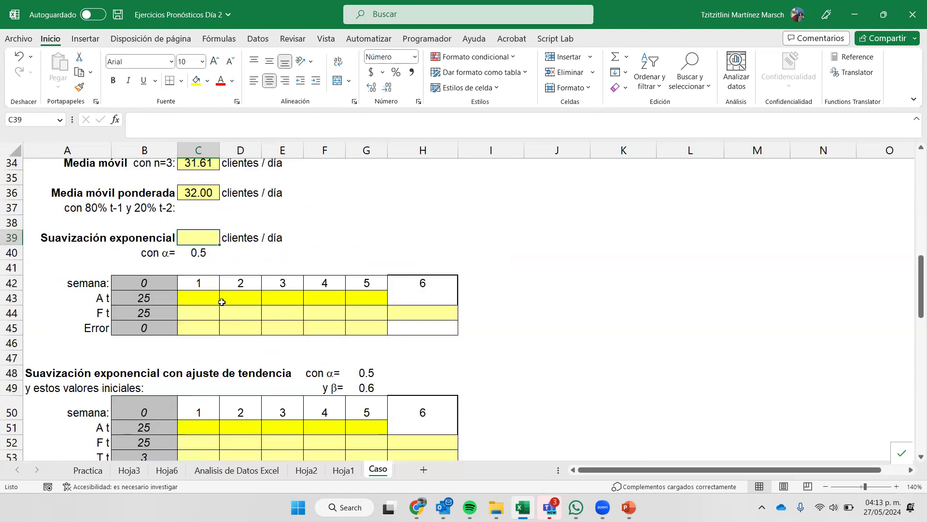
scroll(221, 300, up, 1)
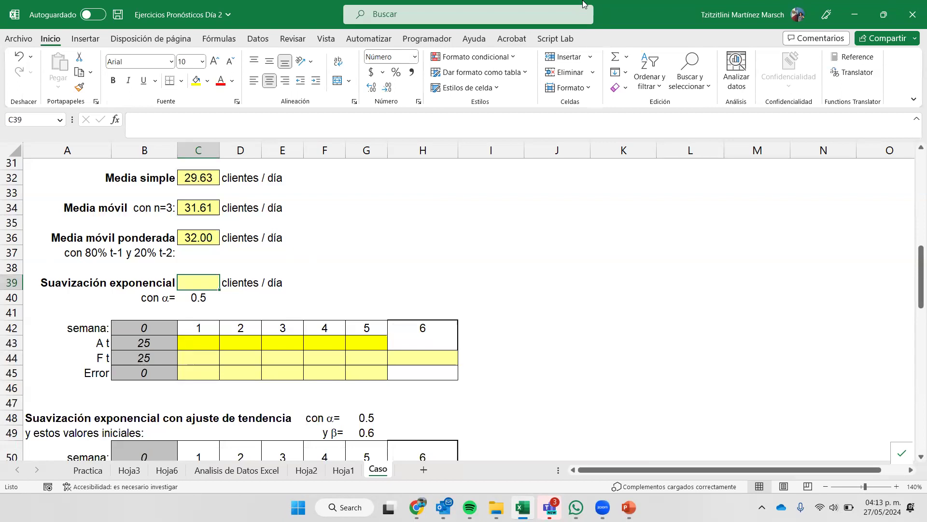
drag(152, 332, 146, 373)
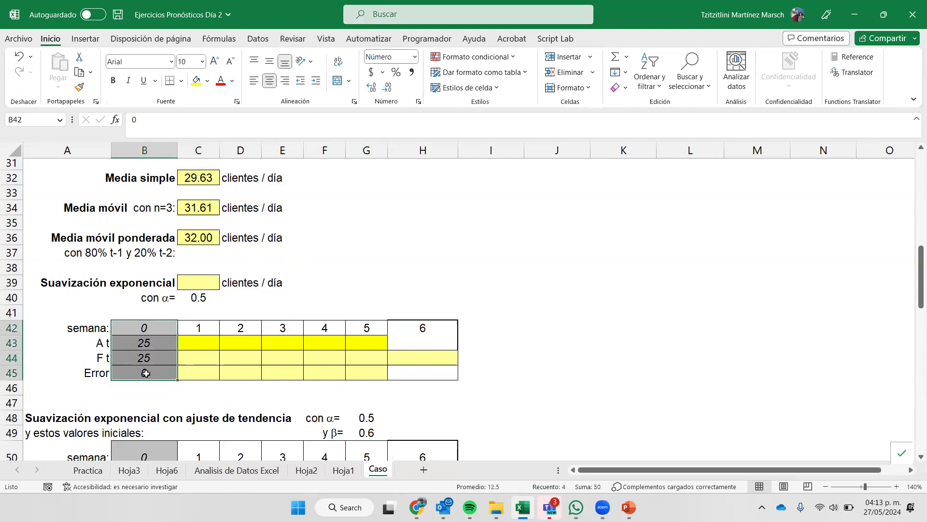
key(ctrl+v)
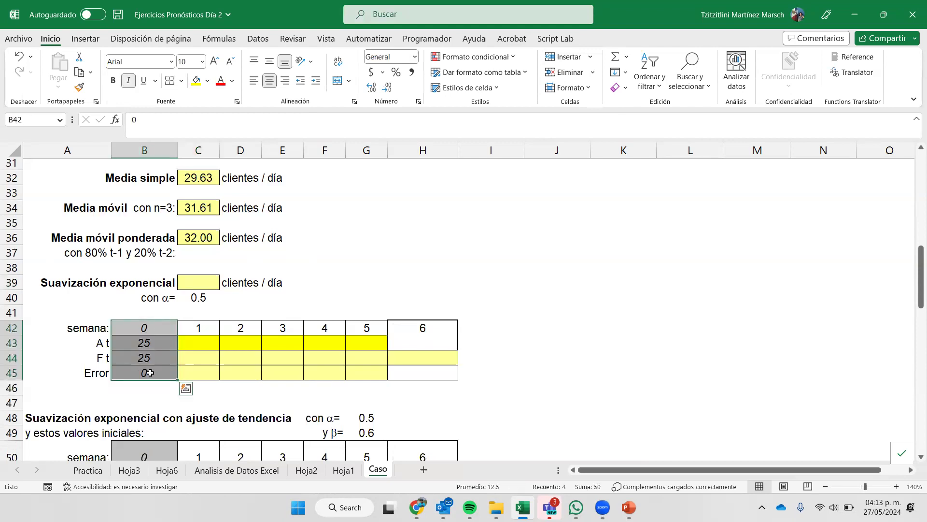
click(151, 371)
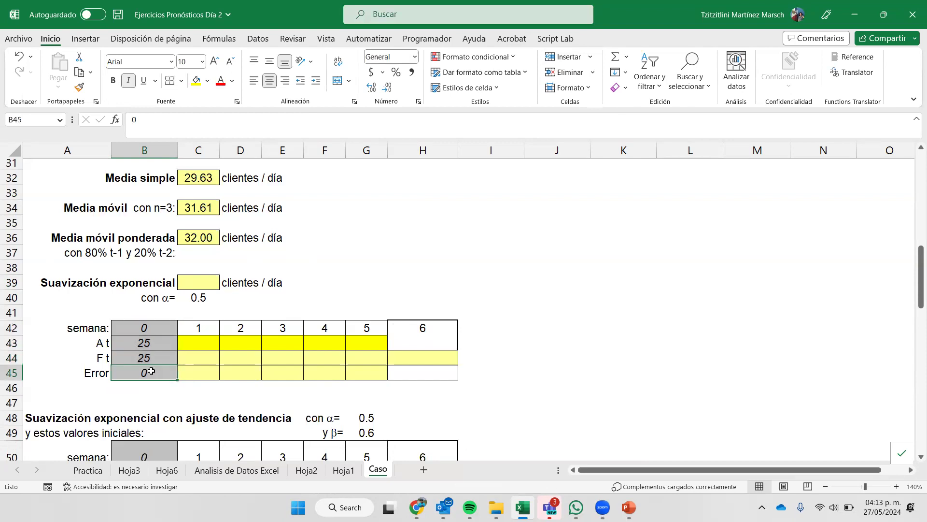
Copy the weekly mean demands C23:G23 into the exponential smoothing table's A t row, C43:G43, as values only.
scroll(427, 292, up, 4)
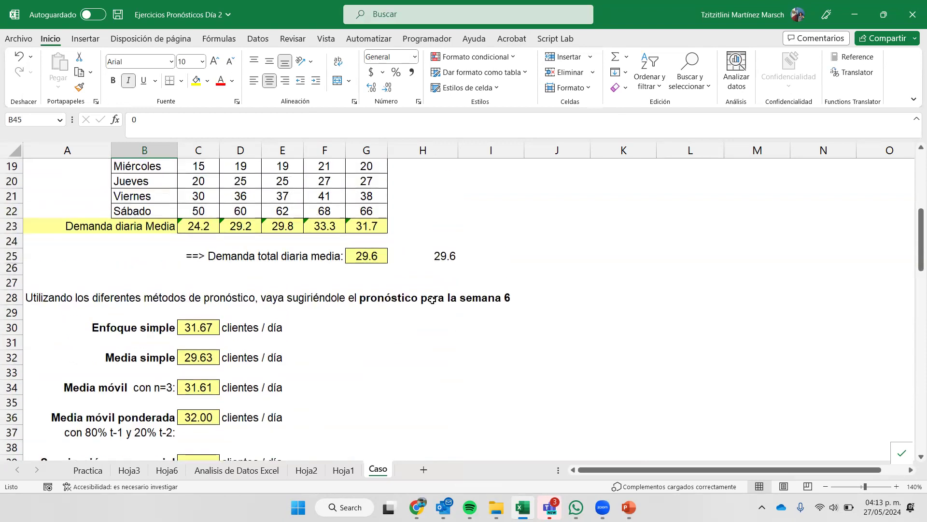
scroll(228, 182, down, 1)
drag(205, 182, 363, 182)
key(ctrl+c)
scroll(298, 431, down, 3)
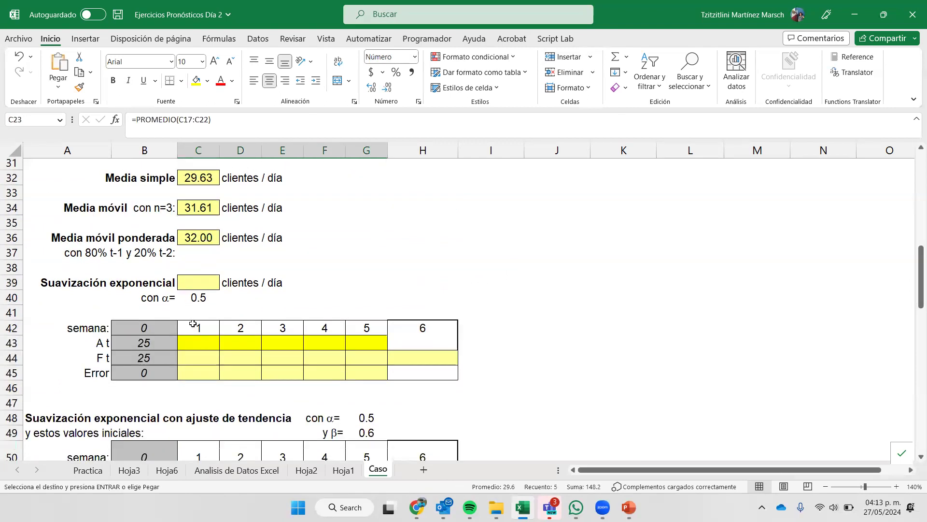
click(203, 340)
key(ctrl+v)
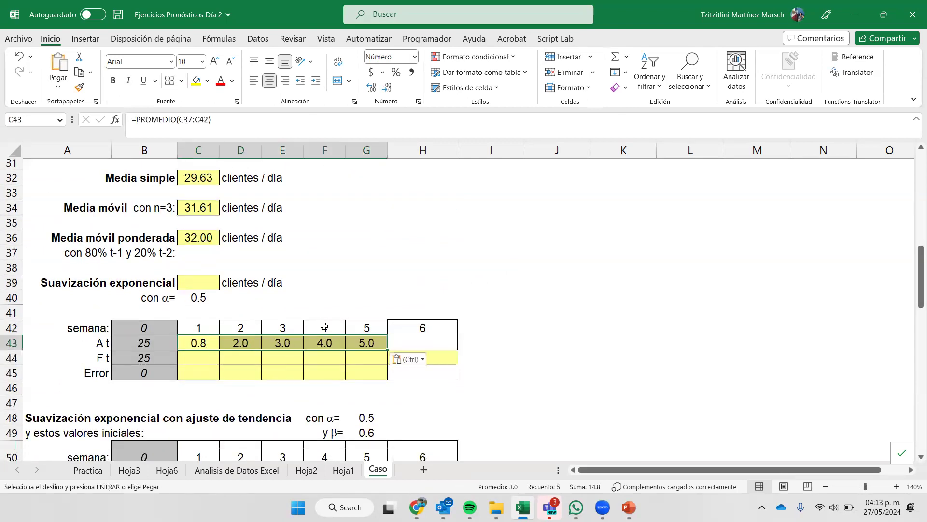
click(58, 86)
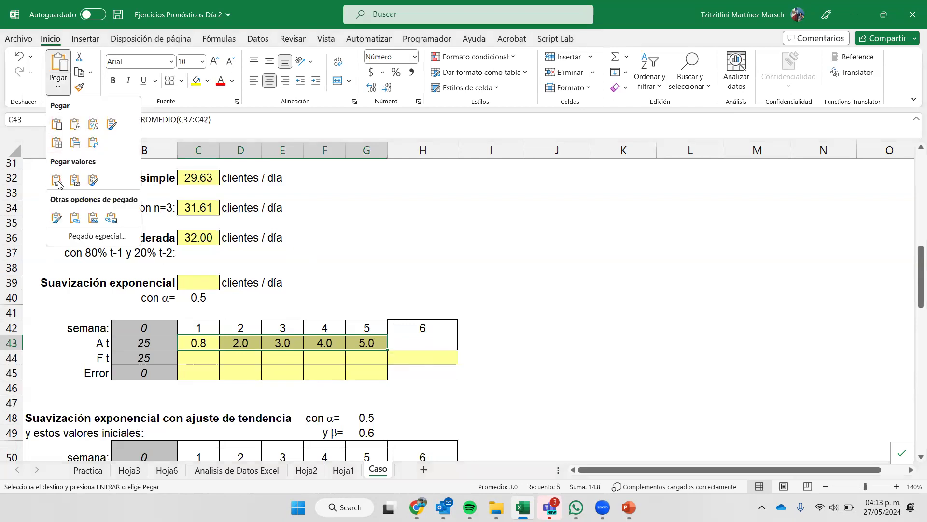
click(57, 180)
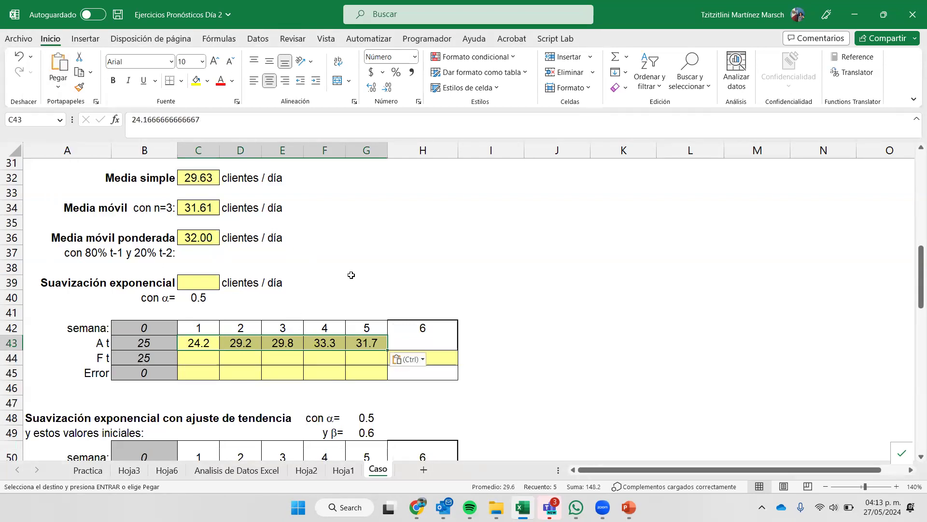
key(Escape)
click(192, 343)
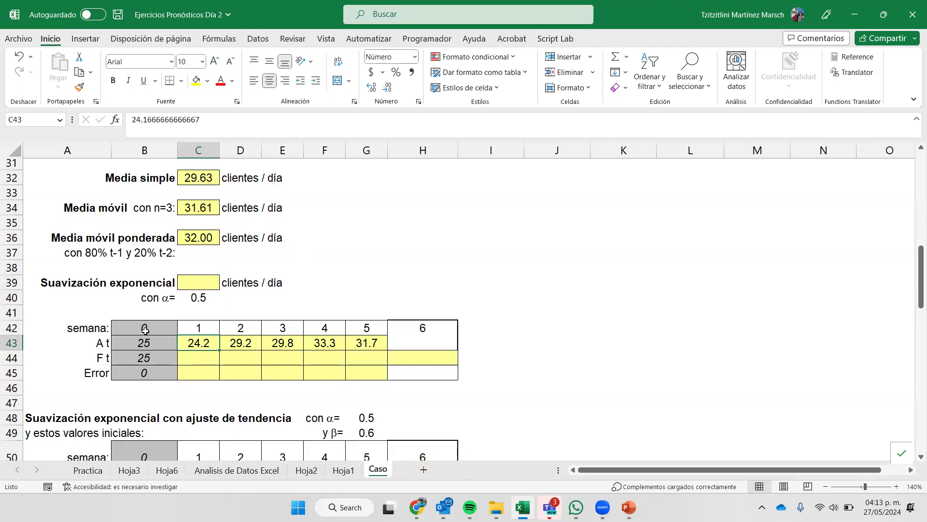
click(160, 360)
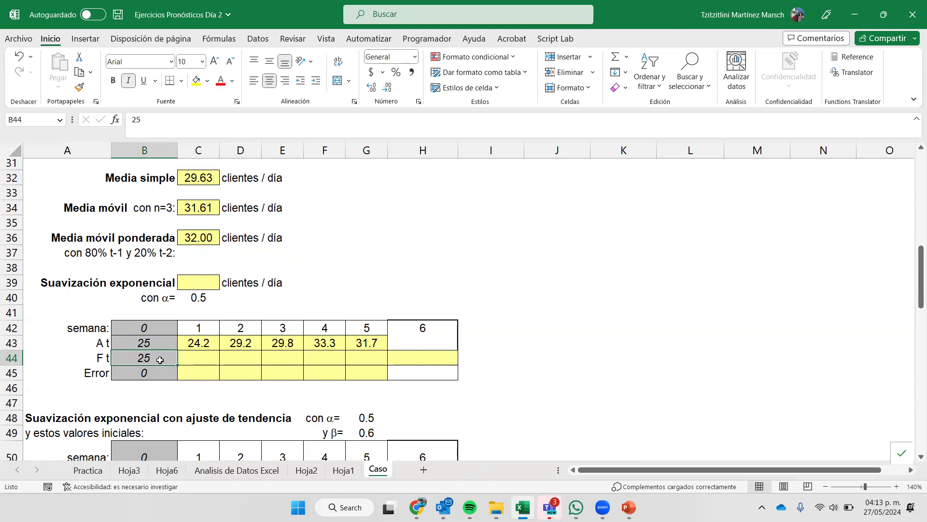
click(167, 379)
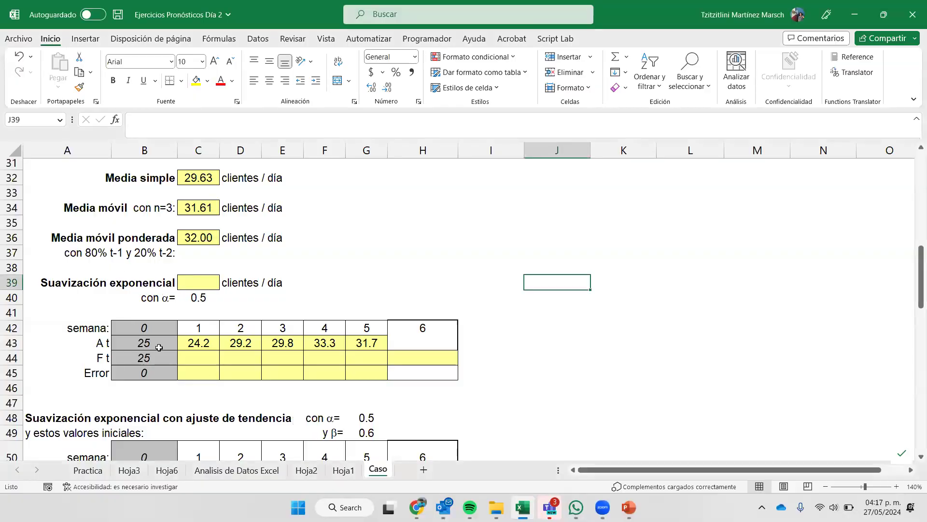
Enter the week 1 exponential smoothing forecast =B44+$C$40*(B43-B44) in C44, with an absolute reference to alpha.
click(198, 359)
text(=)
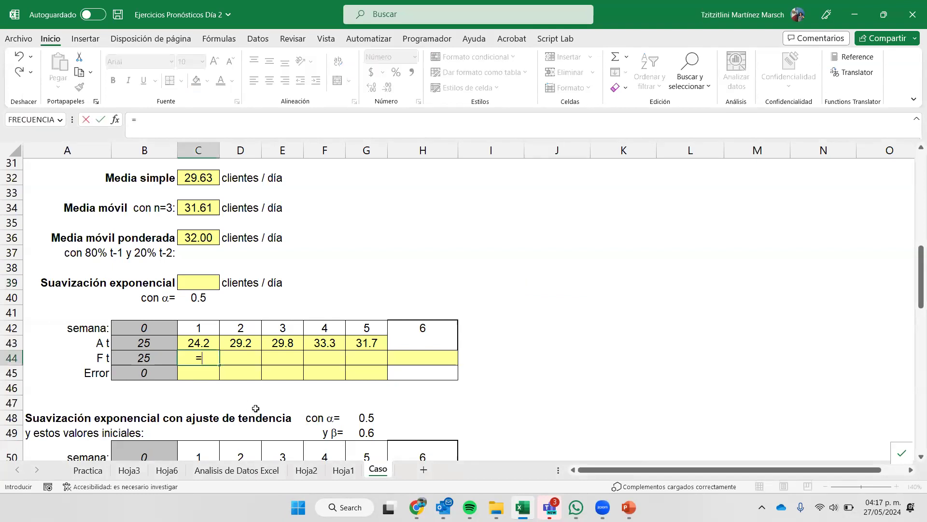
click(149, 358)
text(+)
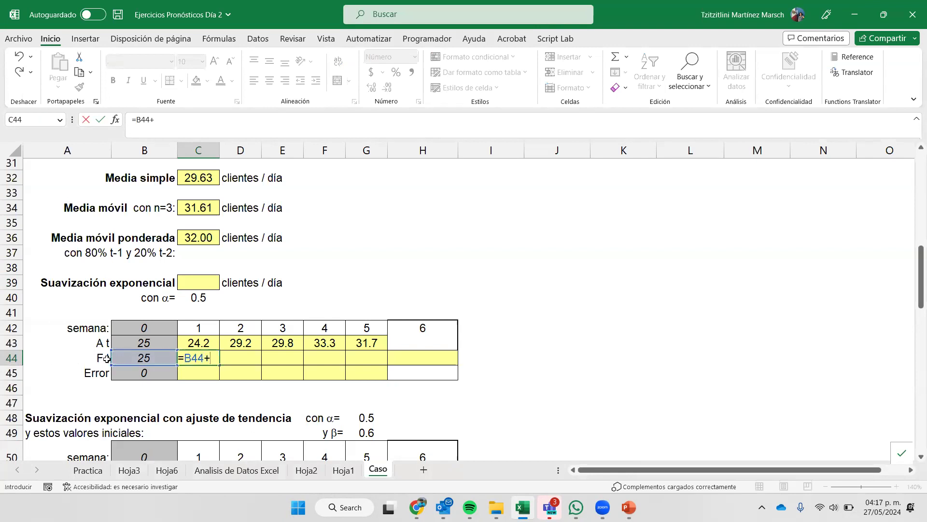
click(198, 300)
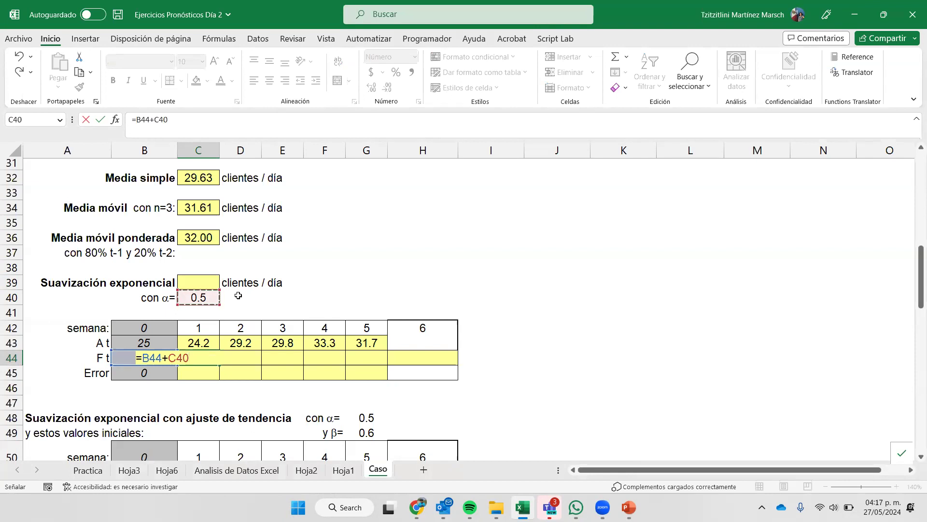
key(F4)
text(*)
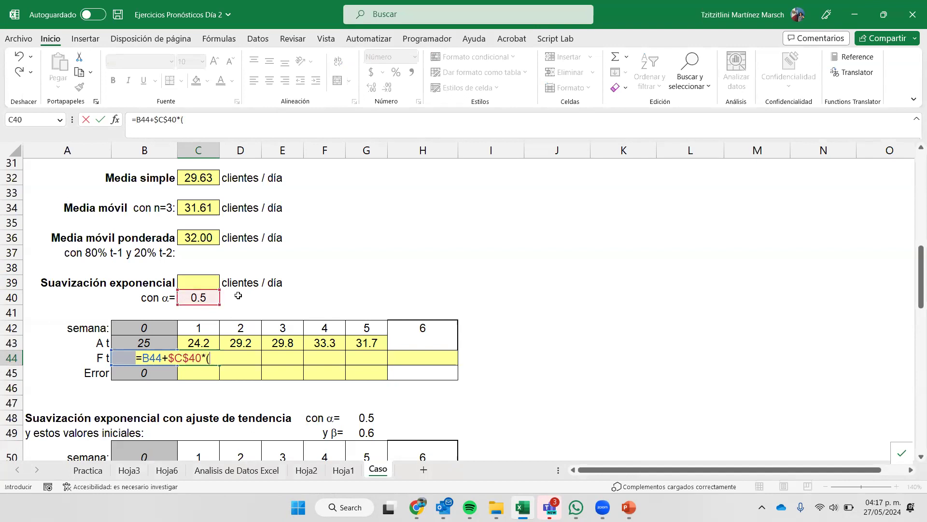
click(154, 342)
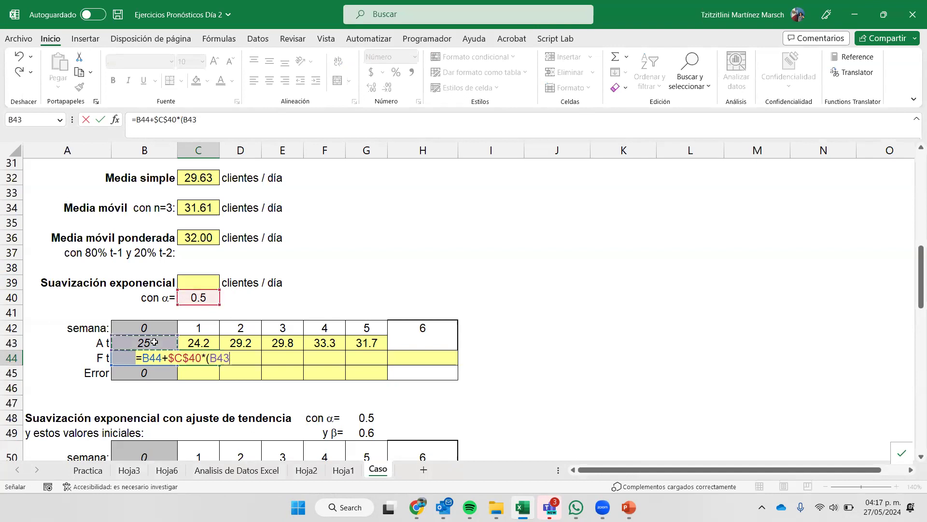
text(-)
click(118, 357)
text())
key(Return)
click(205, 362)
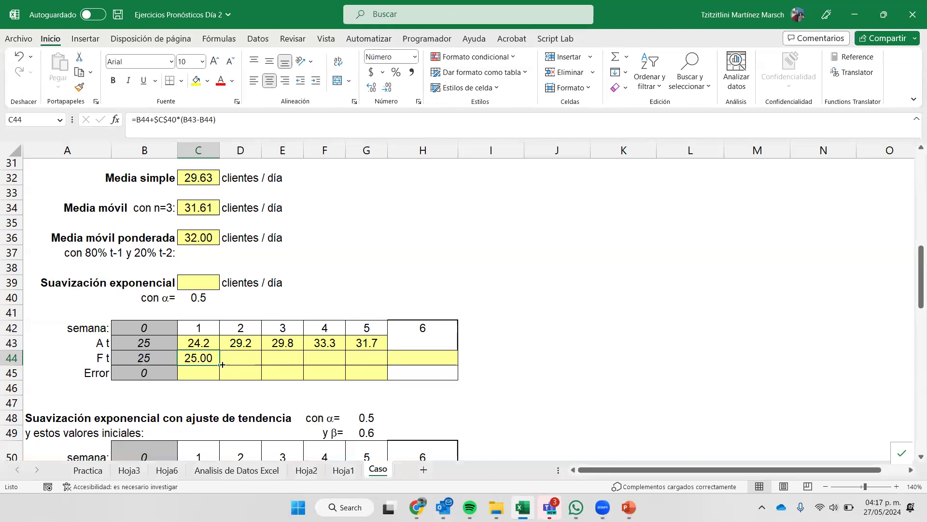
Copy the F t forecast formula from C44 across D44:H44 and link the Suavización exponencial result in C39 to =H44.
drag(219, 365, 449, 363)
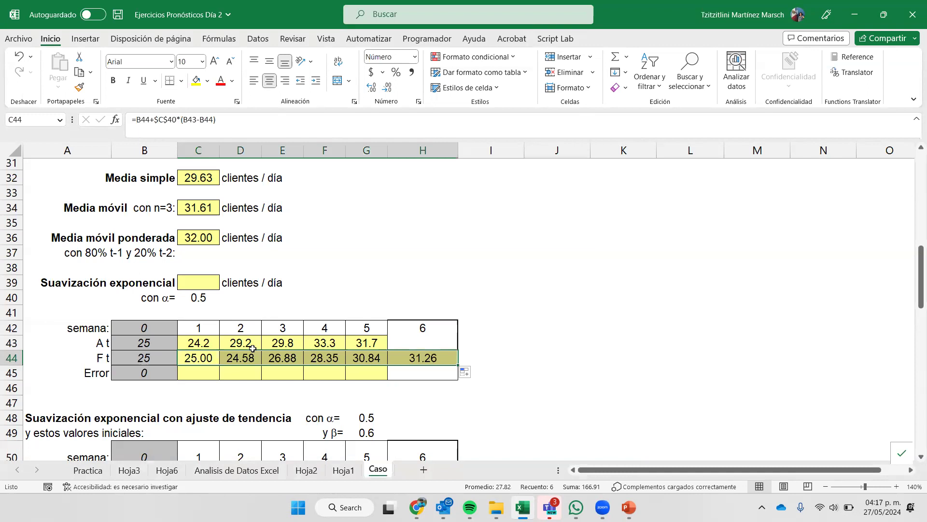
click(447, 356)
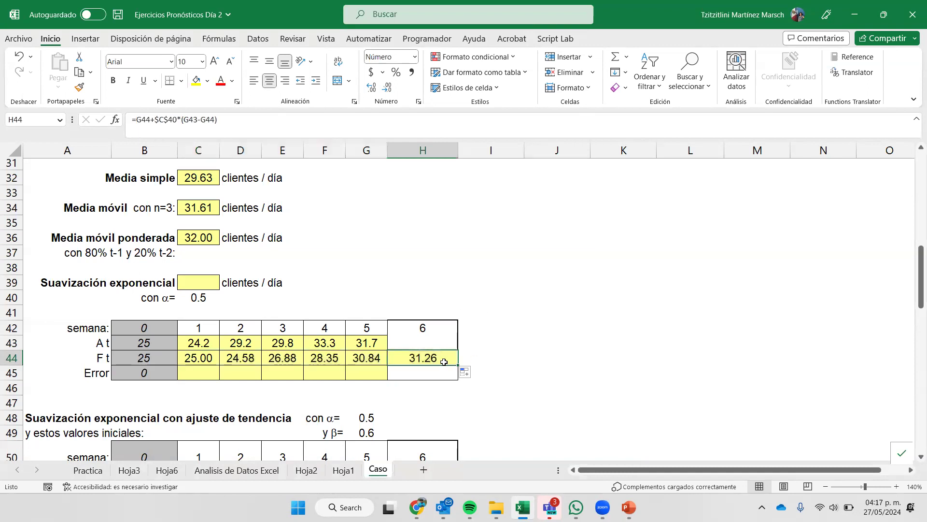
click(203, 279)
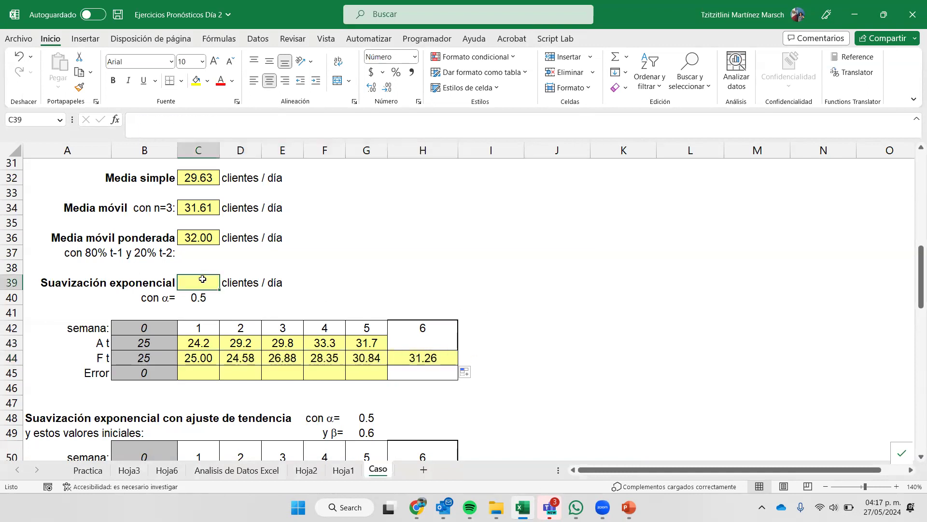
text(=)
click(424, 357)
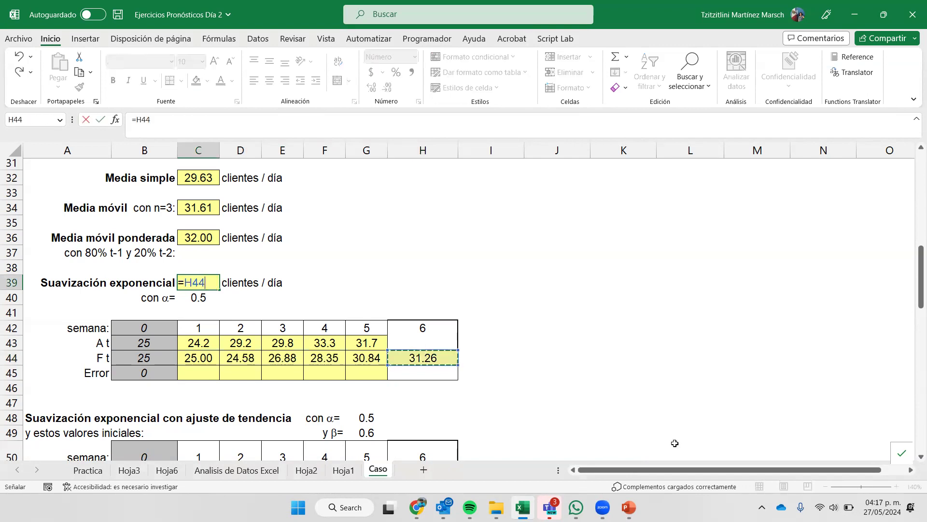
key(Return)
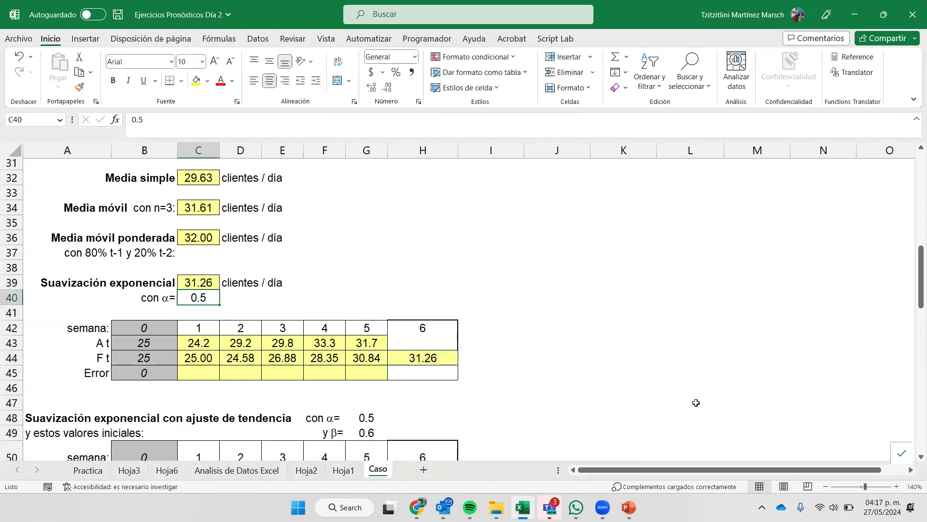
Enter the week 1 error formula =C43-C44 in C45 of the exponential smoothing table.
scroll(456, 214, up, 2)
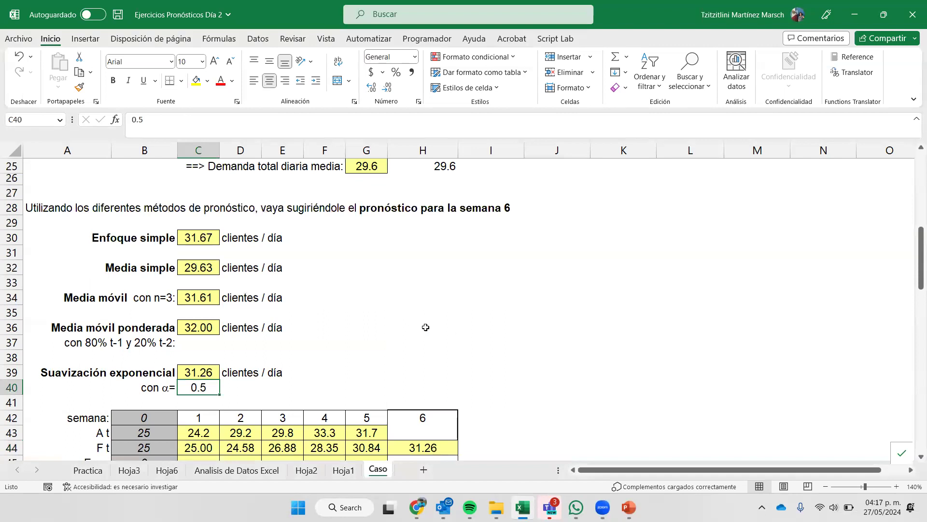
scroll(443, 334, up, 2)
scroll(447, 331, down, 1)
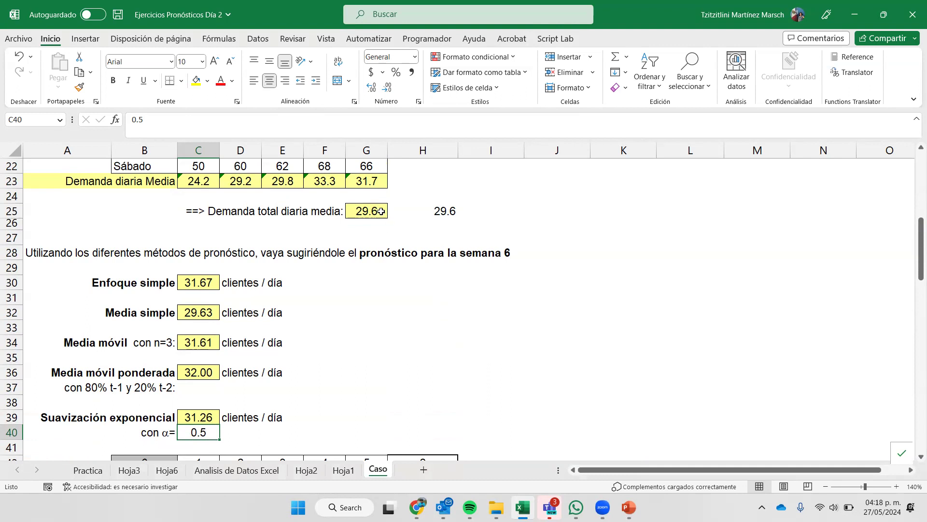
scroll(497, 307, down, 3)
click(497, 309)
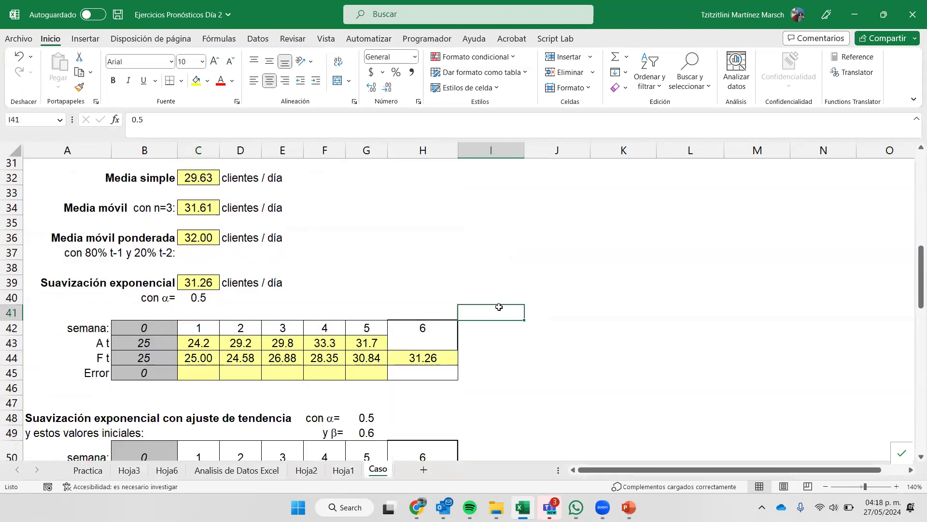
scroll(463, 360, down, 1)
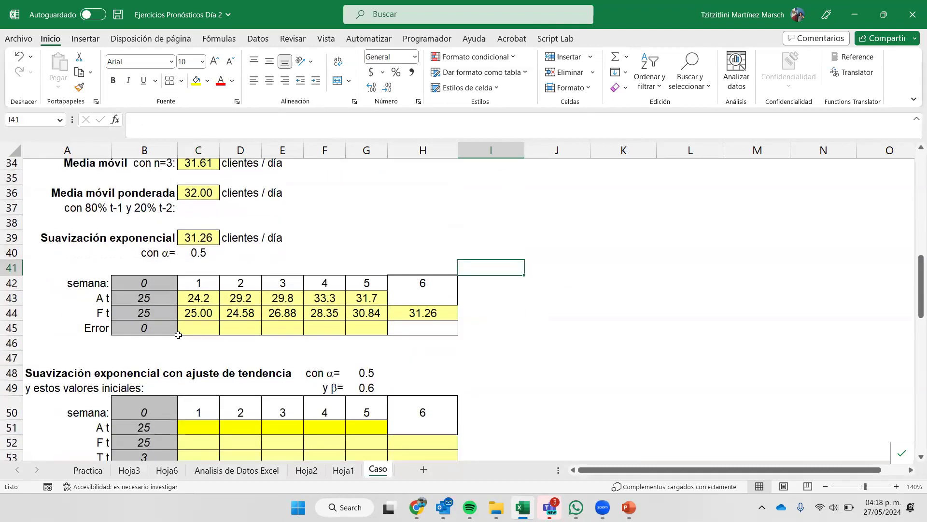
click(204, 324)
text(=)
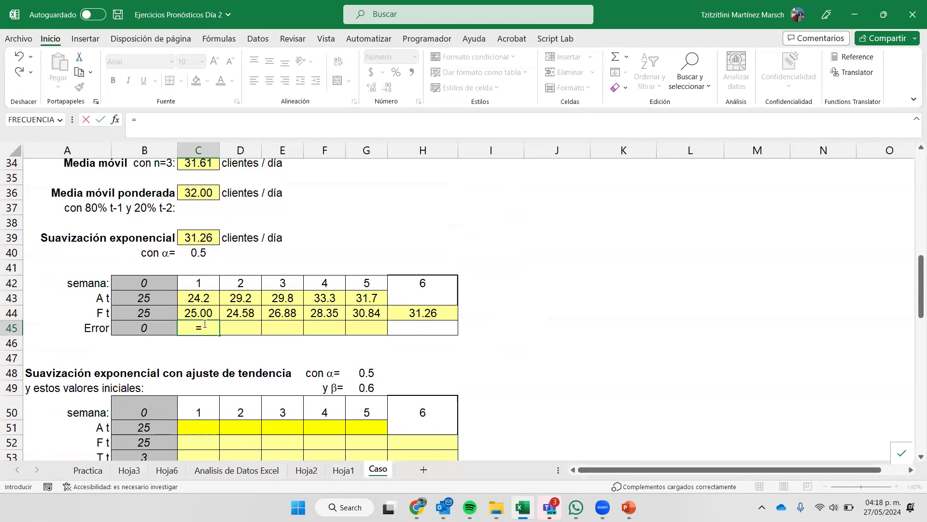
click(208, 296)
text(-)
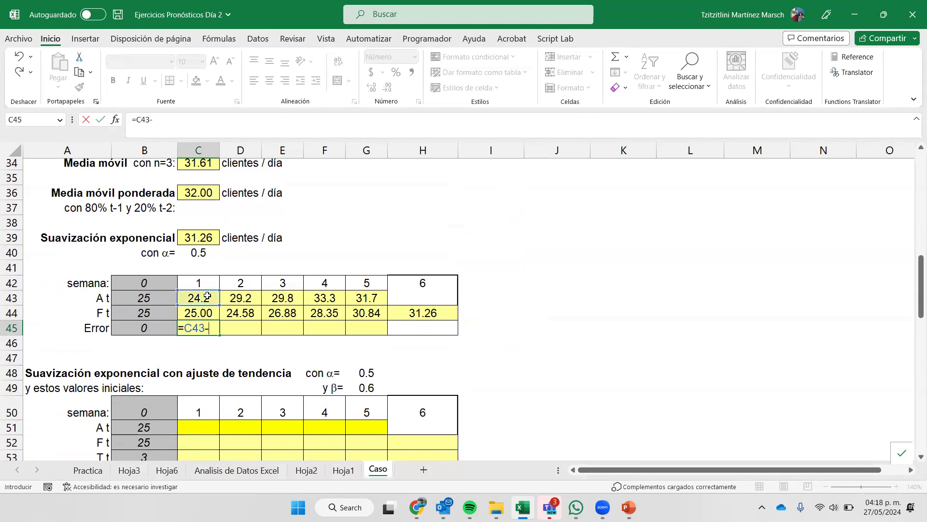
click(208, 313)
key(Return)
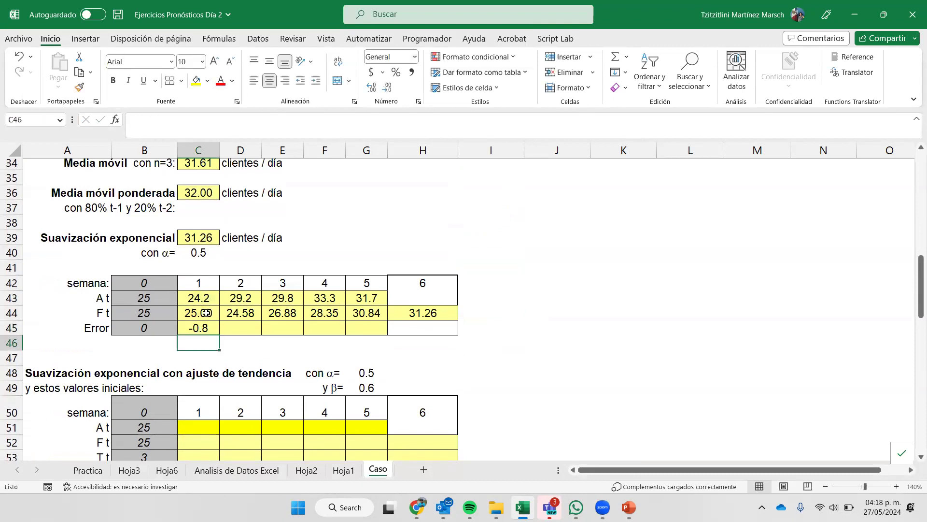
Copy the error formula from C45 across D45:G45 for weeks 2 to 5.
click(210, 323)
drag(219, 335, 381, 333)
click(619, 296)
Highlight the week 5 error in G45 with a red fill and white font.
click(367, 329)
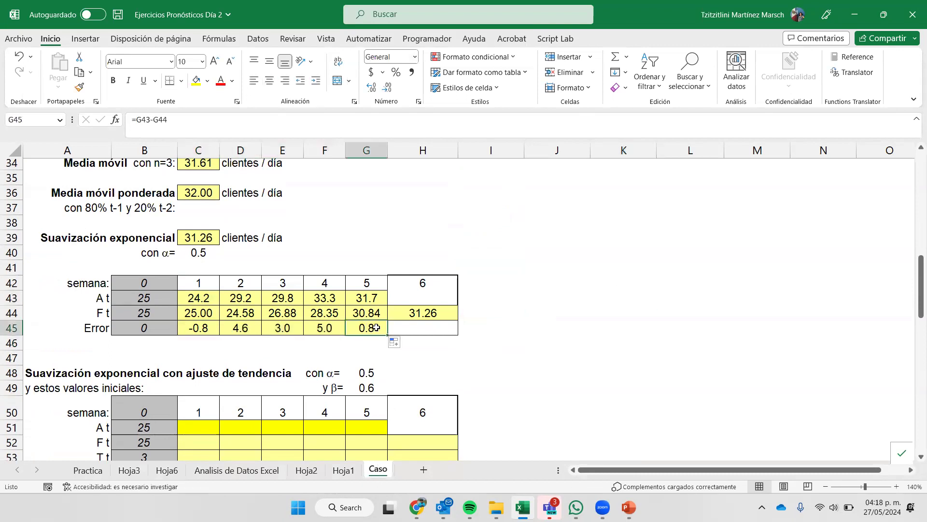
click(208, 80)
click(204, 193)
click(232, 81)
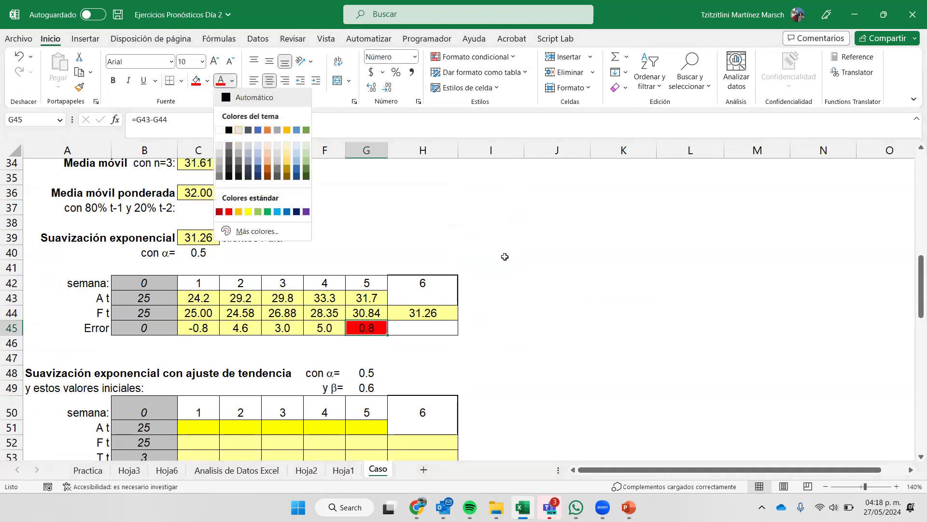
click(505, 256)
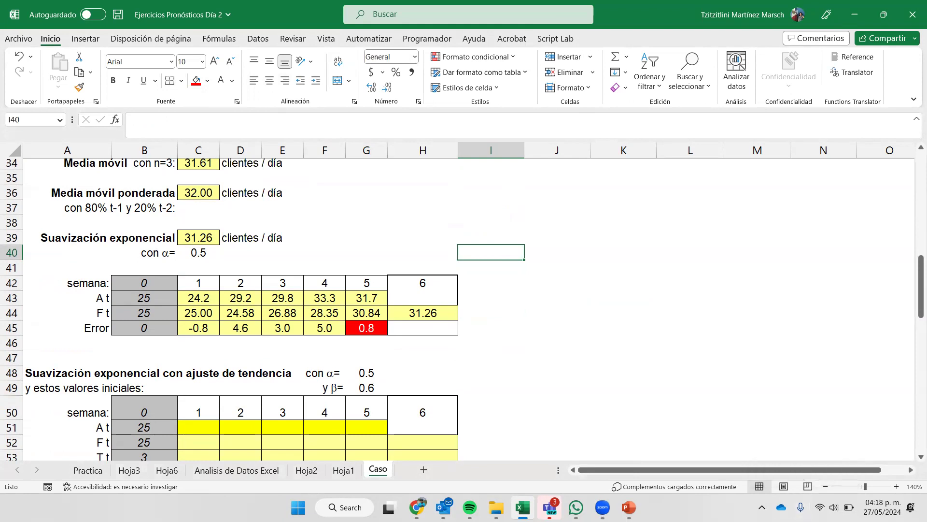
Examine the week 6 forecast formula in H44 and the alpha value in C40 that it depends on.
key(Down)
key(Down)
key(Down)
key(Down)
key(Left)
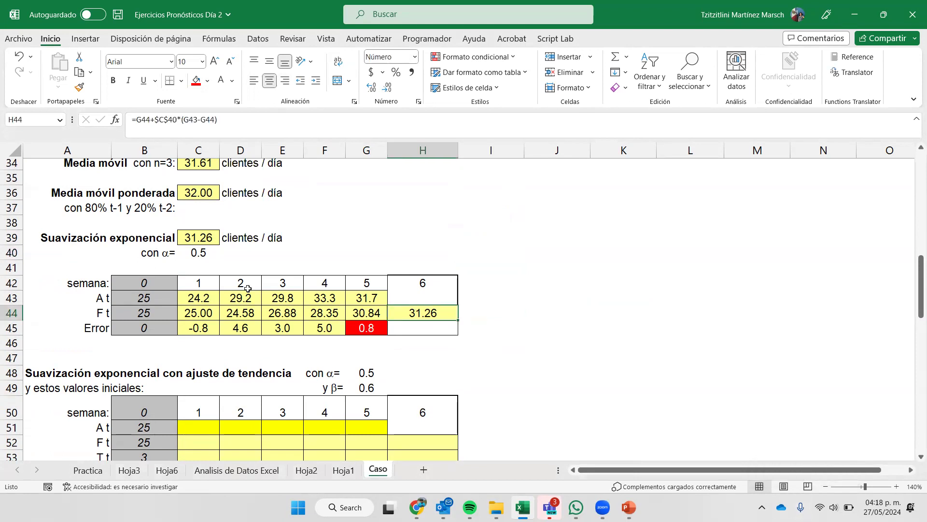
scroll(247, 288, up, 1)
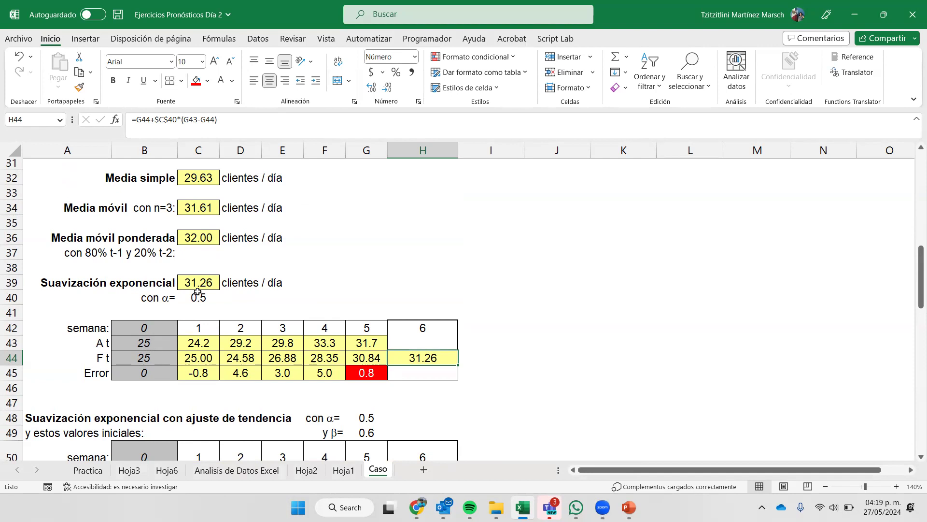
click(211, 298)
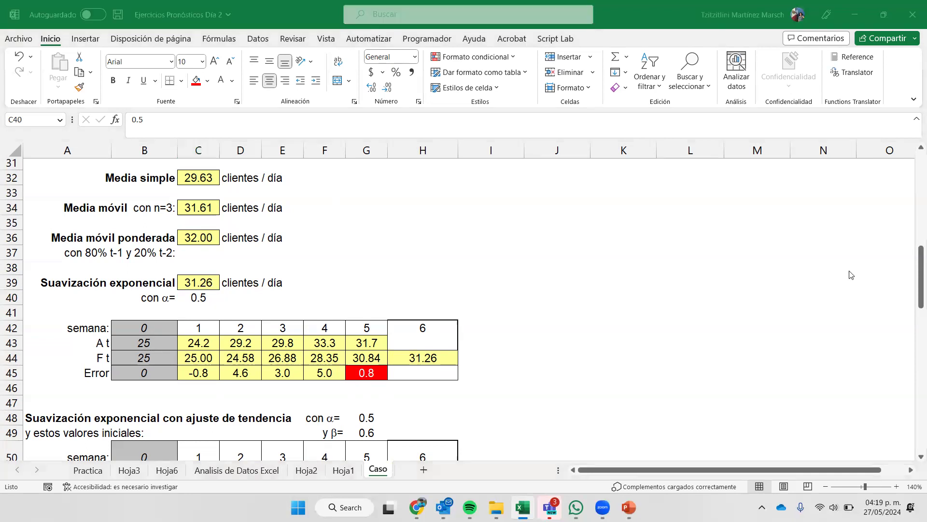
scroll(851, 274, down, 1)
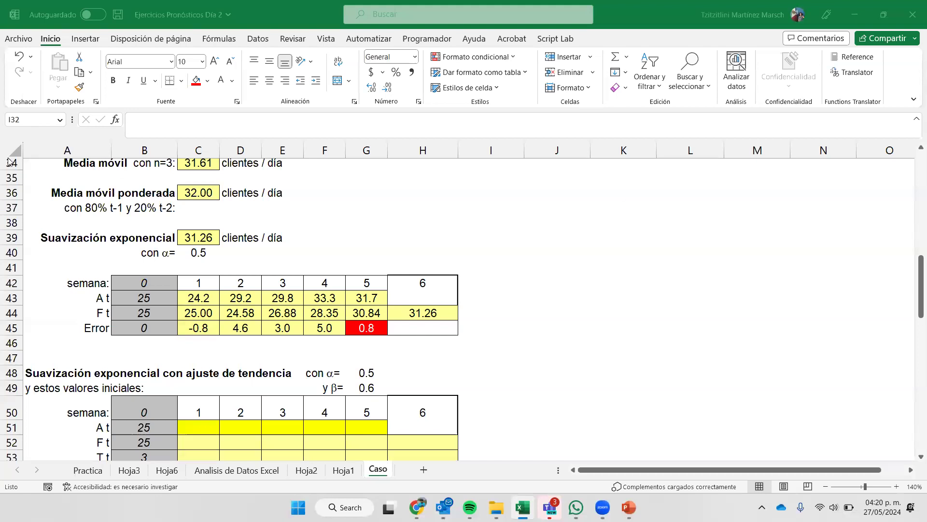
Open Solver for the error cell G45 and reset all its parameters to clear the old #REF! constraints.
click(364, 328)
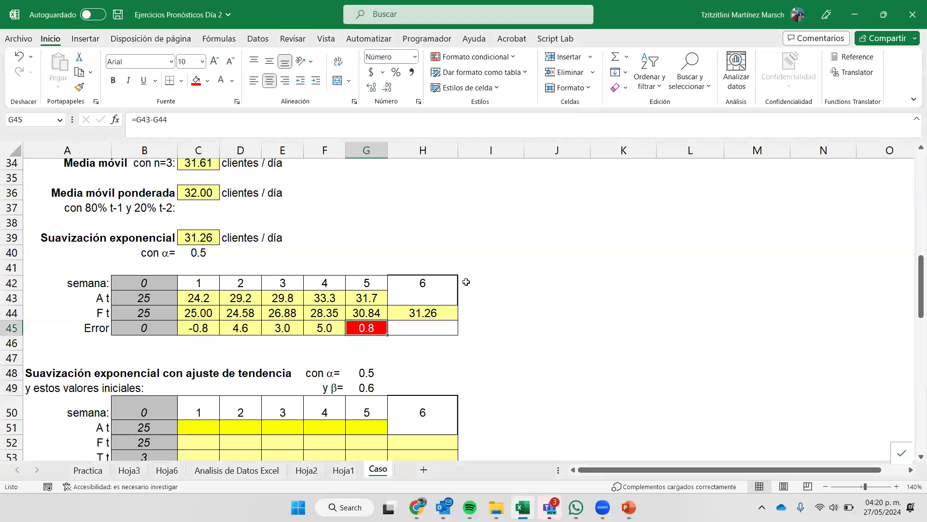
click(258, 39)
click(738, 75)
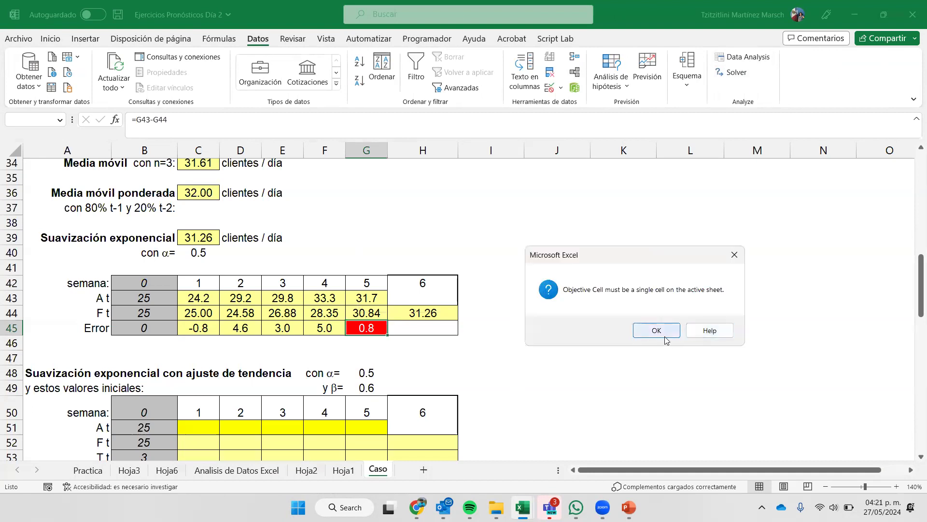
click(657, 331)
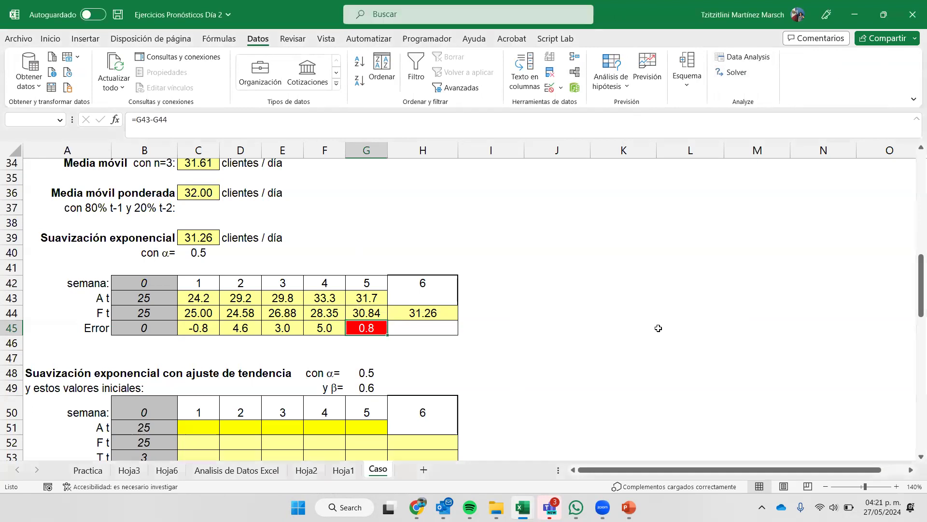
key(Delete)
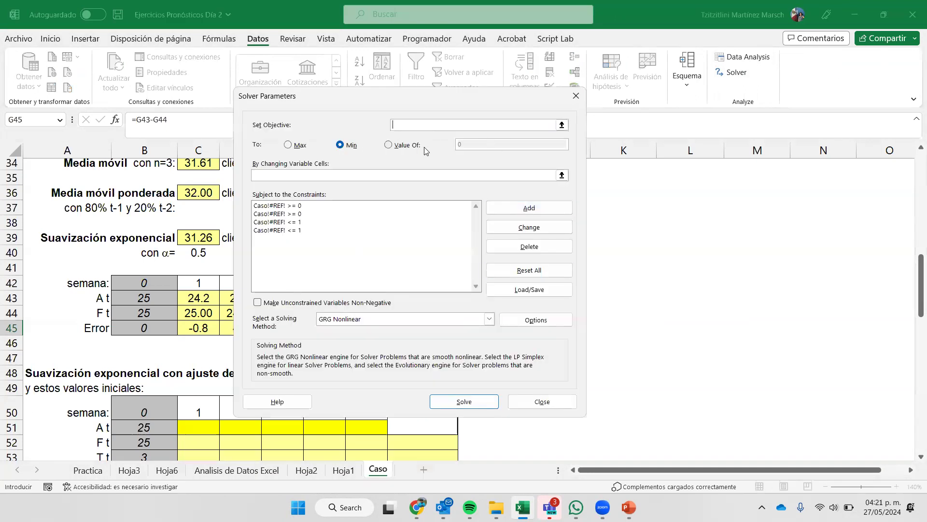
click(289, 213)
click(526, 248)
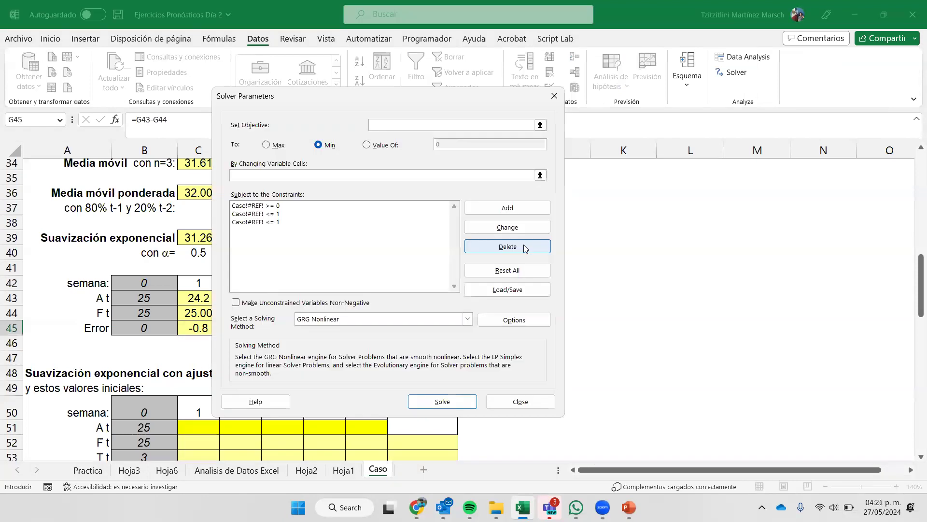
click(516, 269)
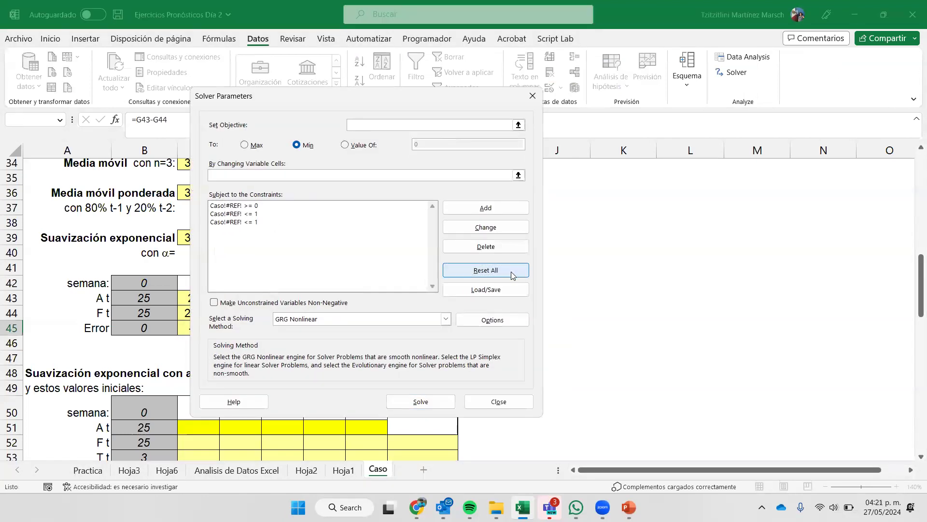
click(470, 297)
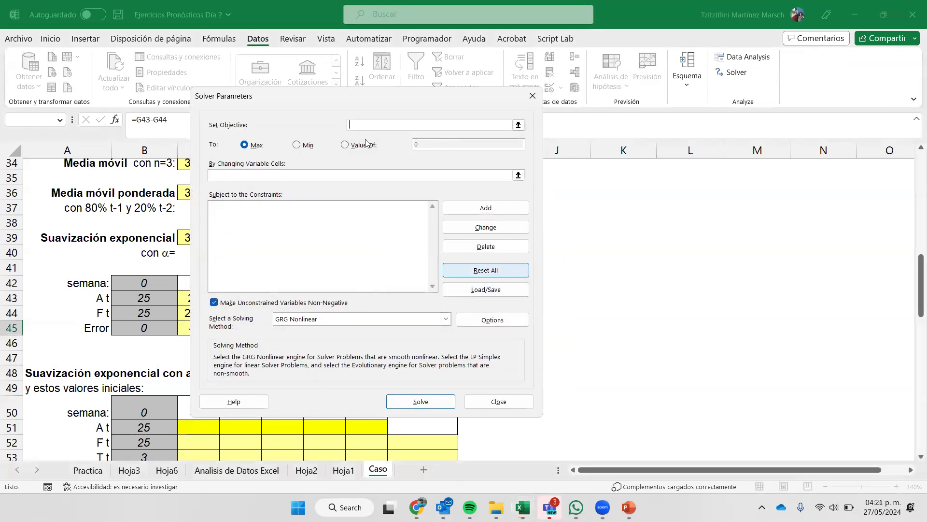
click(198, 249)
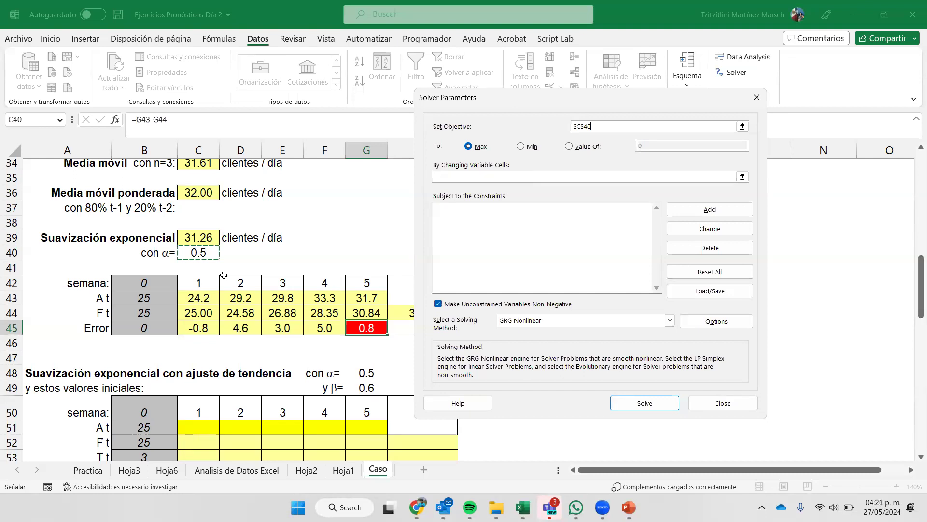
key(Return)
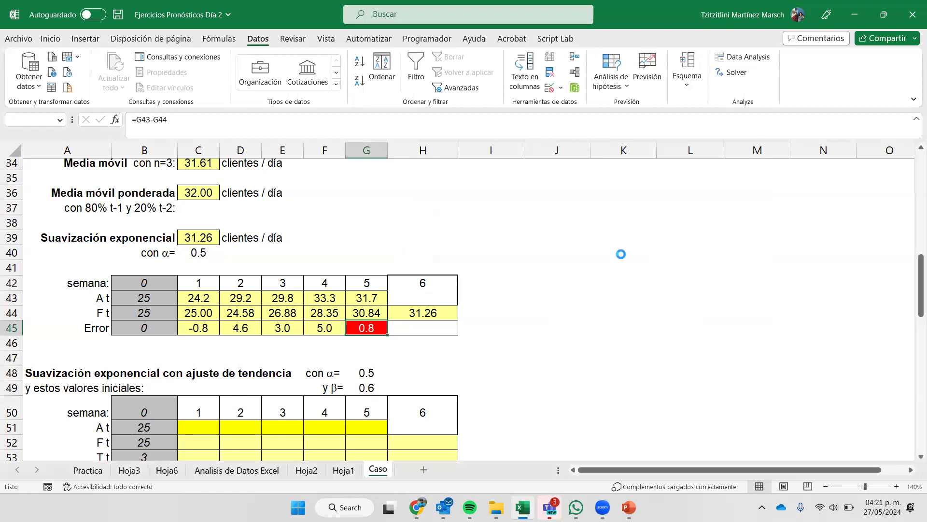
click(467, 300)
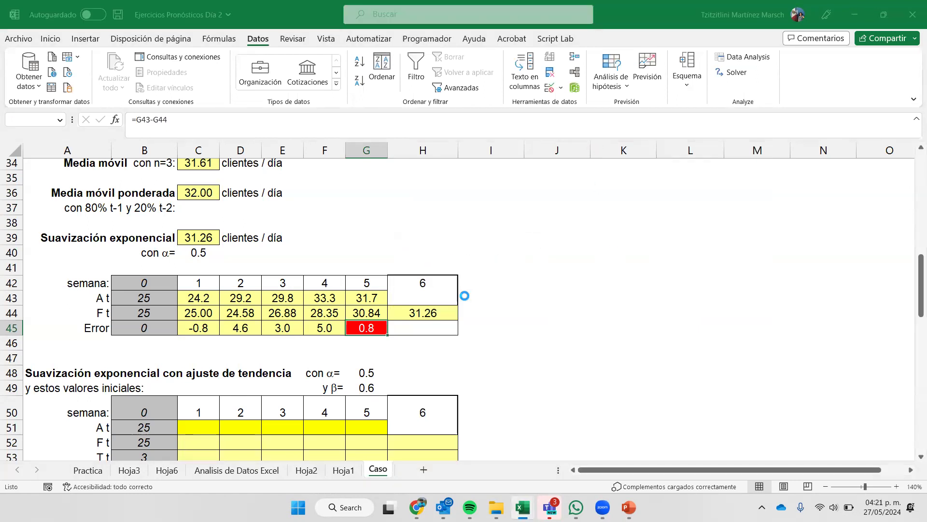
Set the Solver objective to $G$45 with a target value of 0, using $C$40 as the changing variable cell.
click(357, 328)
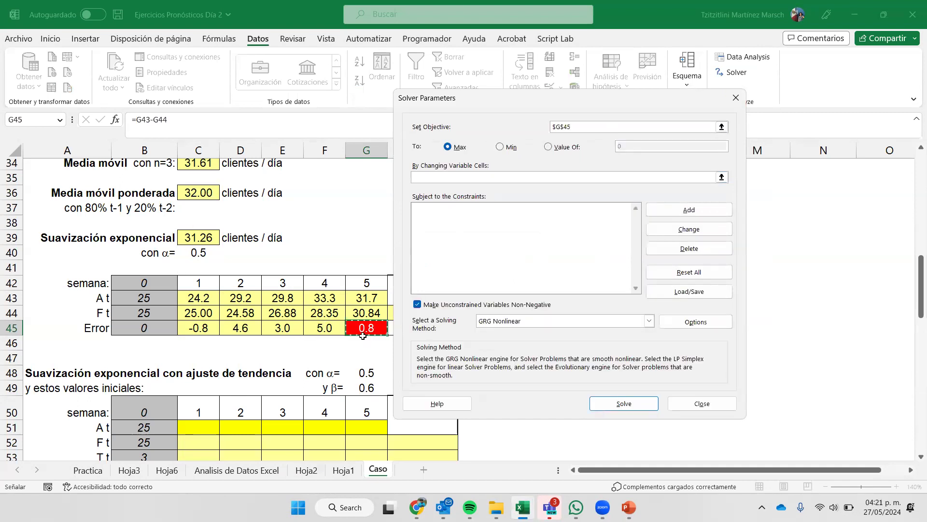
click(594, 176)
click(598, 191)
click(500, 148)
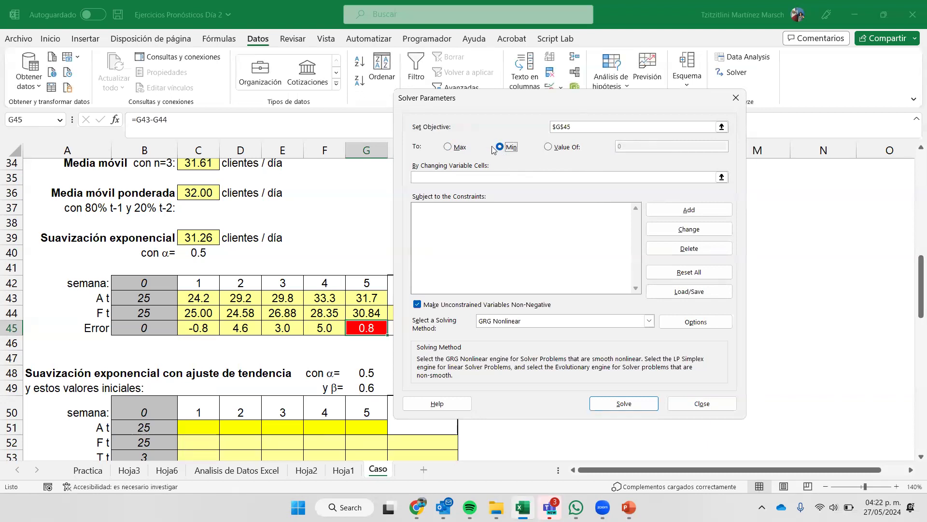
click(566, 148)
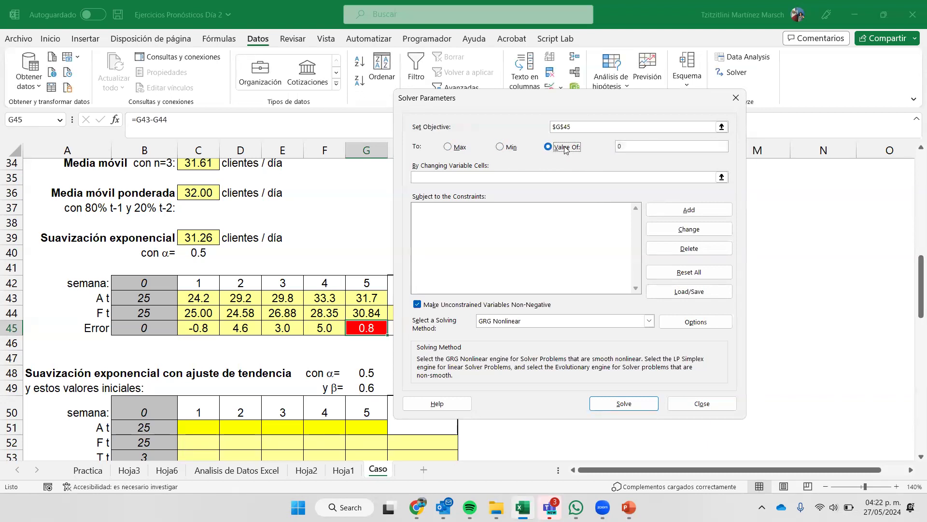
click(639, 151)
click(570, 177)
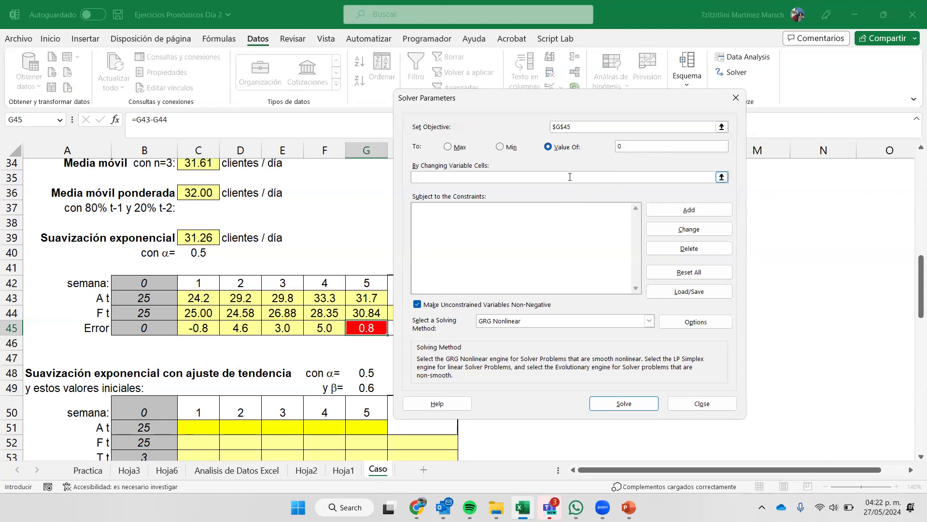
click(210, 251)
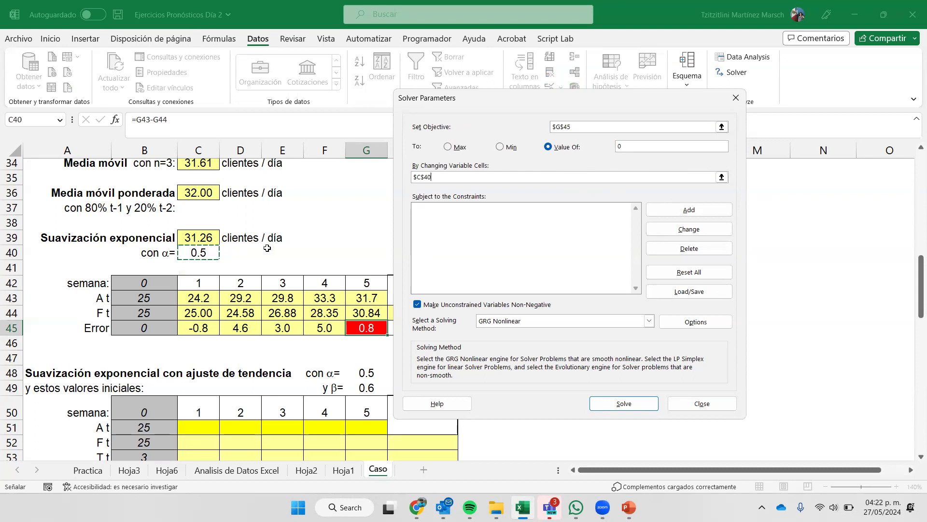
Add a Solver constraint limiting the alpha cell $C$40 to <= 1.
click(665, 213)
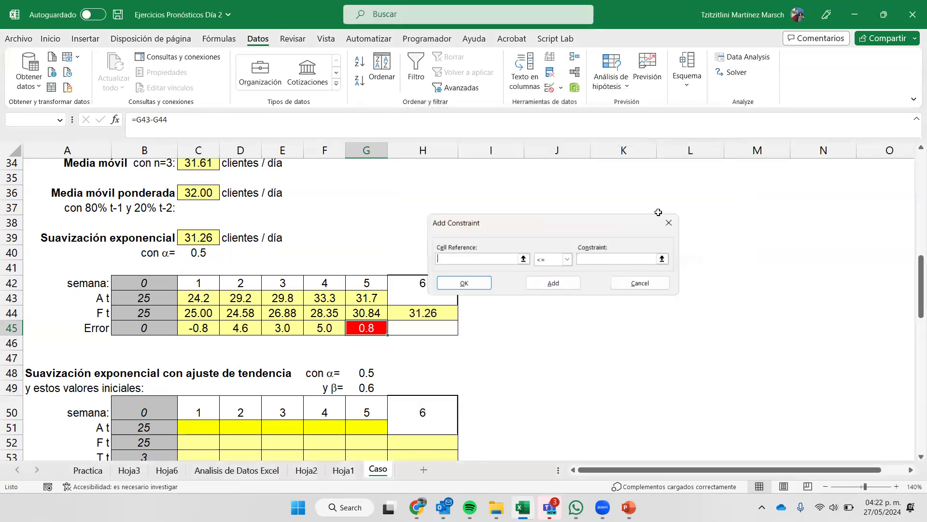
click(207, 254)
click(568, 259)
click(550, 273)
click(609, 259)
text(1)
click(553, 284)
Add a second constraint requiring $C$40 >= 0 and return to the Solver parameters.
click(202, 250)
click(567, 260)
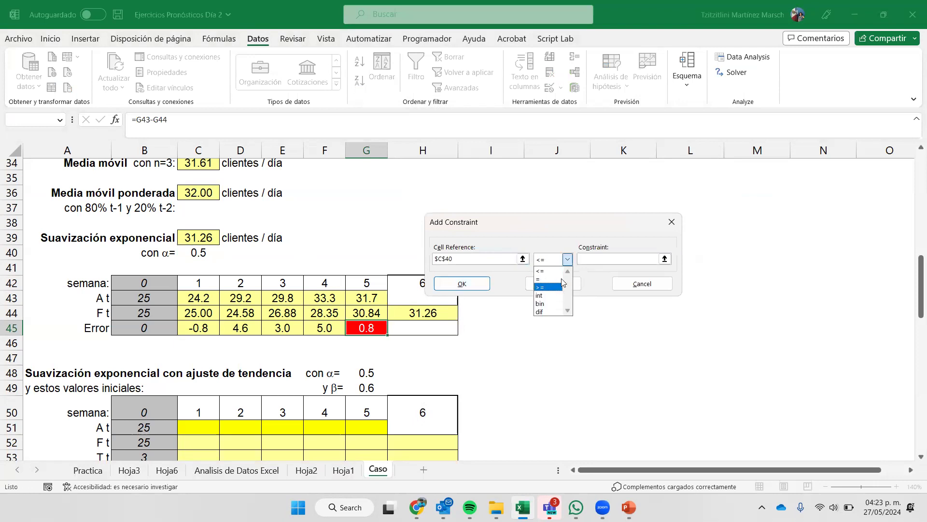
click(561, 287)
click(613, 259)
text(0)
click(473, 285)
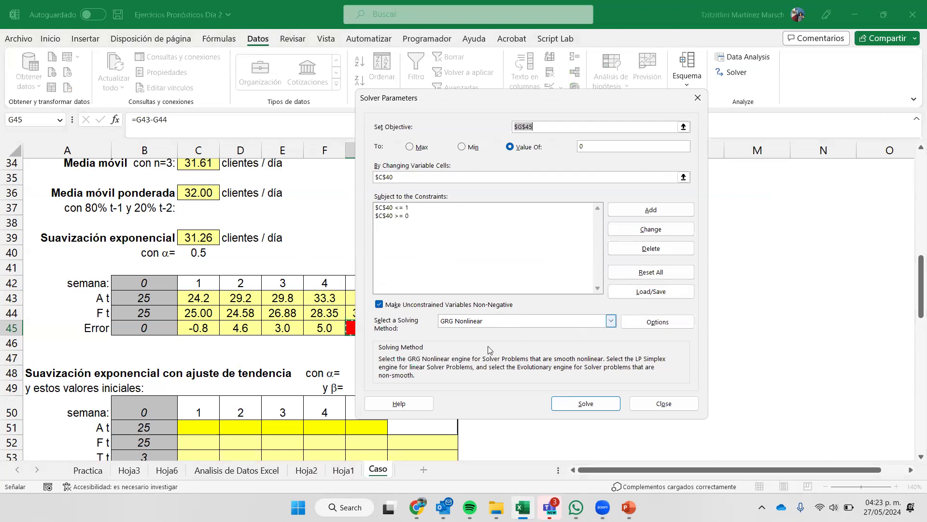
Solve the model with GRG Nonlinear and keep the Solver solution.
click(607, 405)
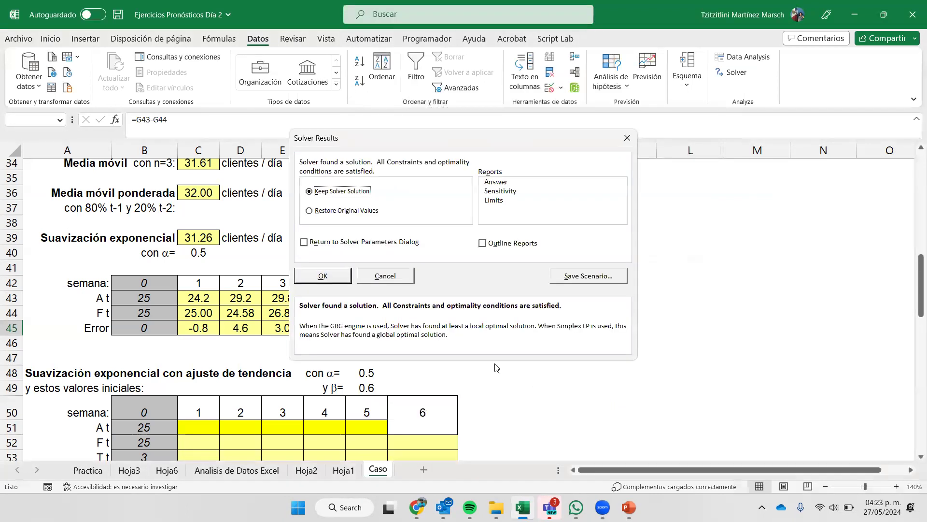
click(344, 277)
click(484, 359)
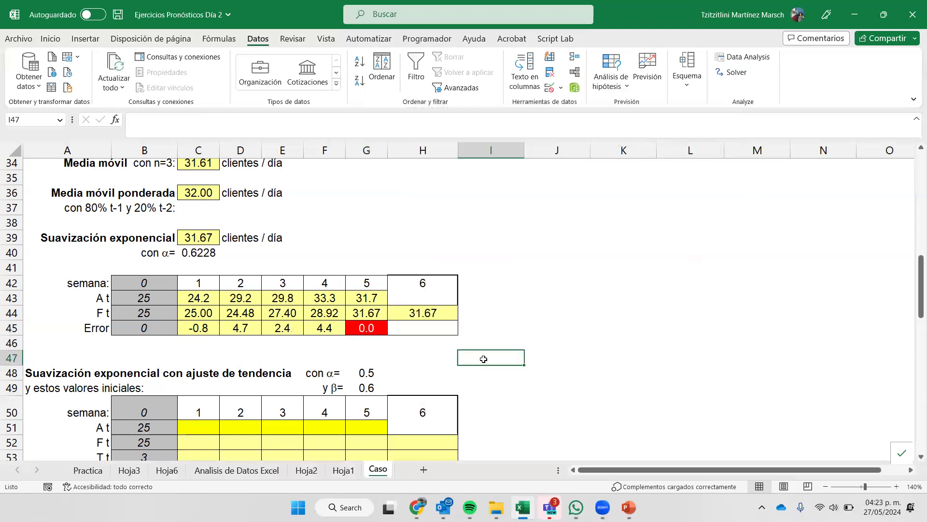
Compare the week 6 forecast in H44 with the Enfoque simple forecast in C30 and the other methods' results.
click(440, 313)
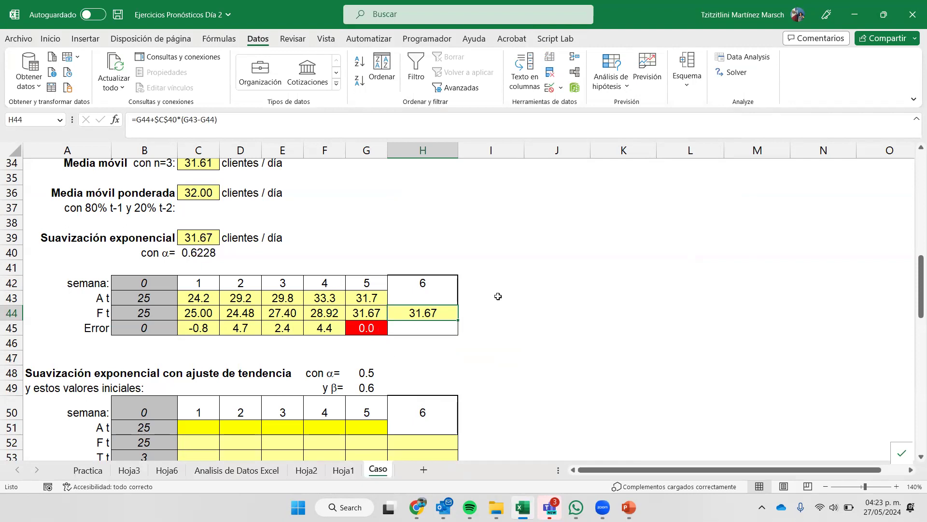
scroll(500, 296, up, 3)
click(165, 237)
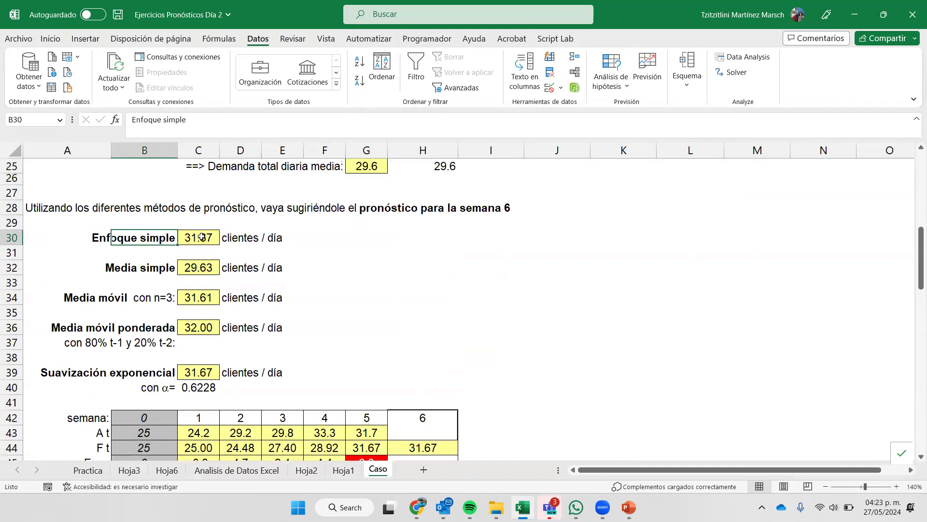
key(Right)
scroll(331, 357, down, 2)
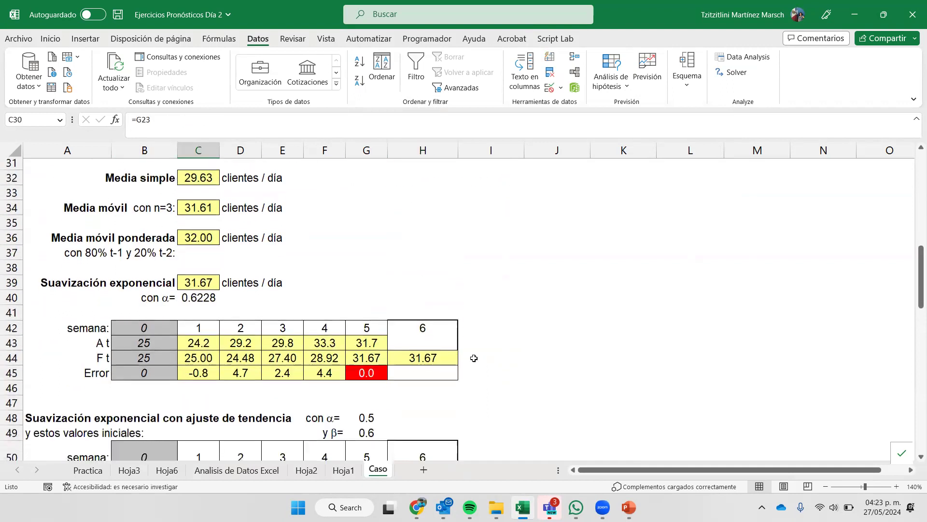
scroll(473, 358, up, 2)
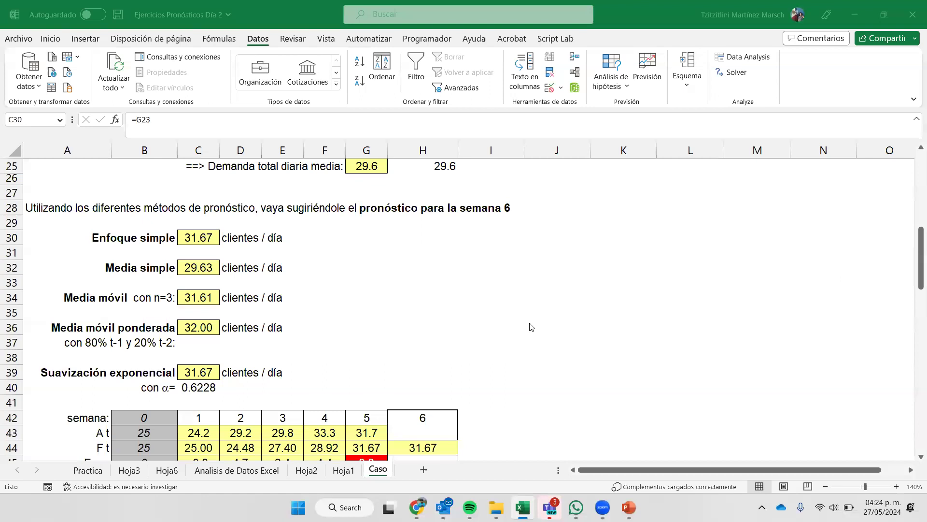
Switch to Chrome and load the course dashboard at experiencia21.tec.mx.
key(alt+Tab)
key(alt+Tab)
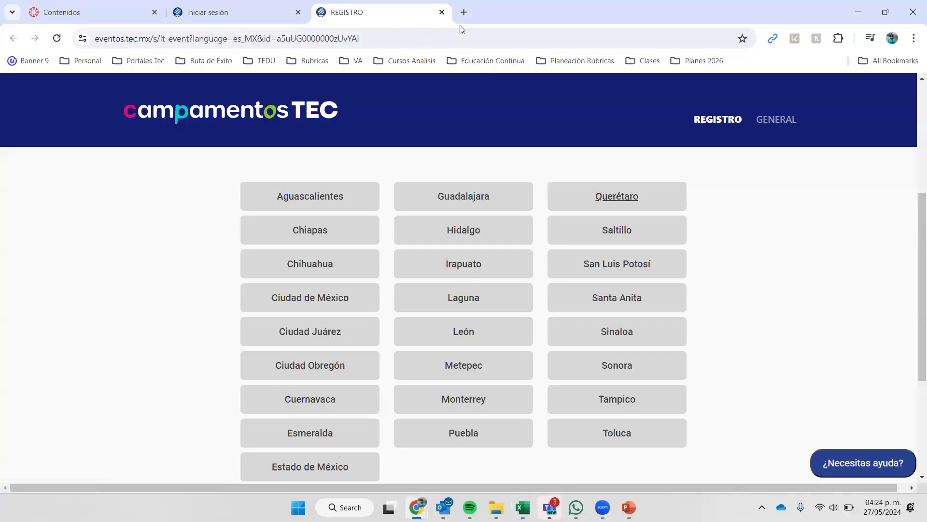
click(451, 35)
text(e)
key(Return)
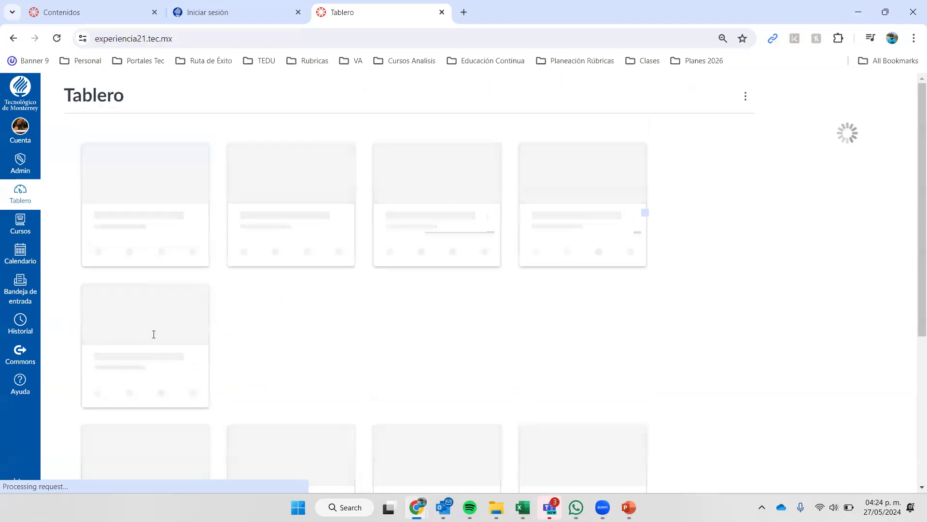
Open the first course on the dashboard in a new tab and go to its Módulos page.
right_click(116, 250)
click(145, 257)
click(524, 15)
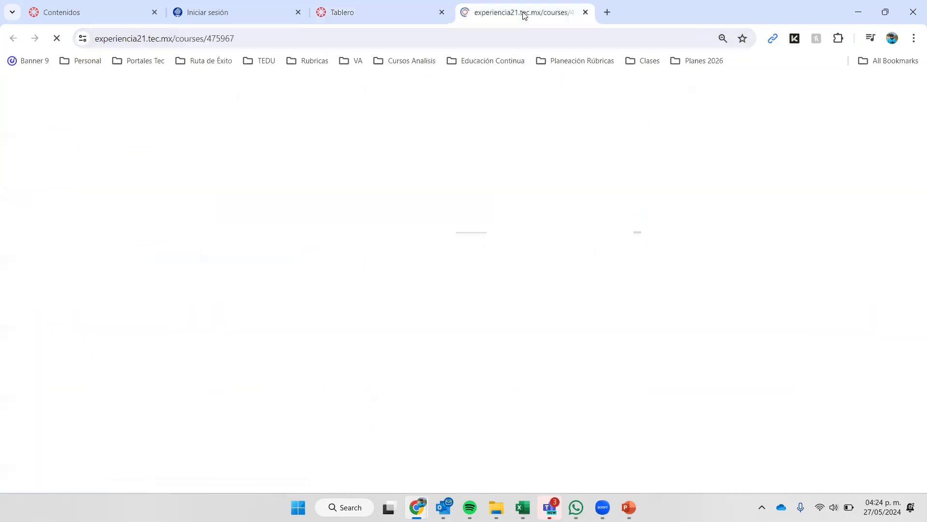
click(81, 183)
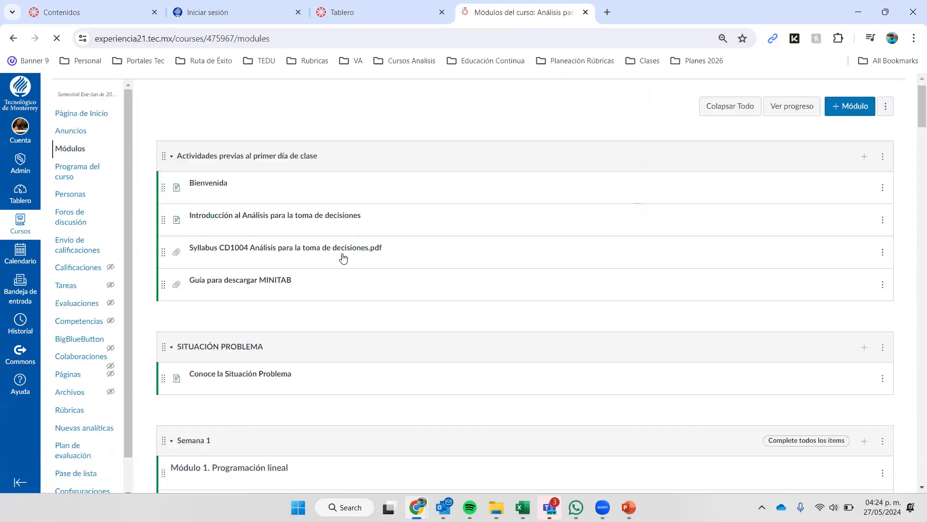
Open the assignment MINI CASO 2 - Pronósticos: Series de tiempo under Semana 3.
scroll(343, 257, down, 12)
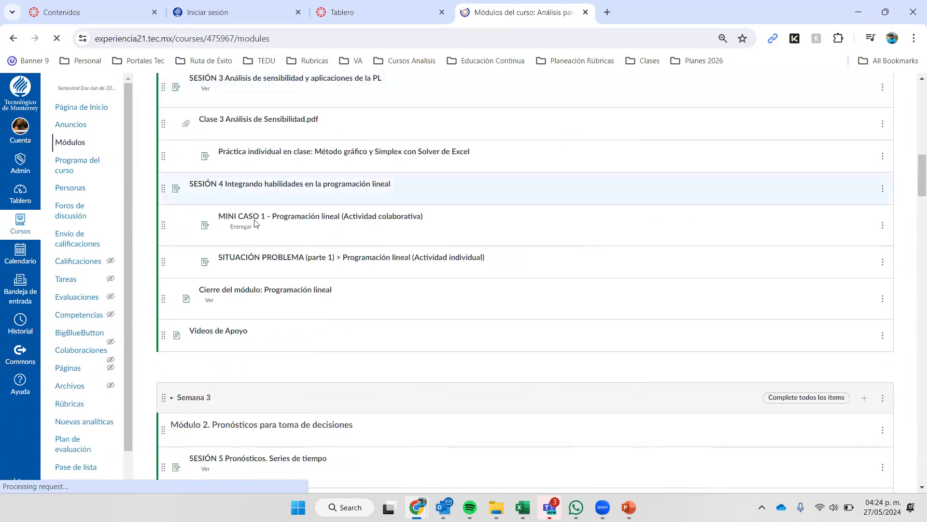
scroll(306, 265, down, 8)
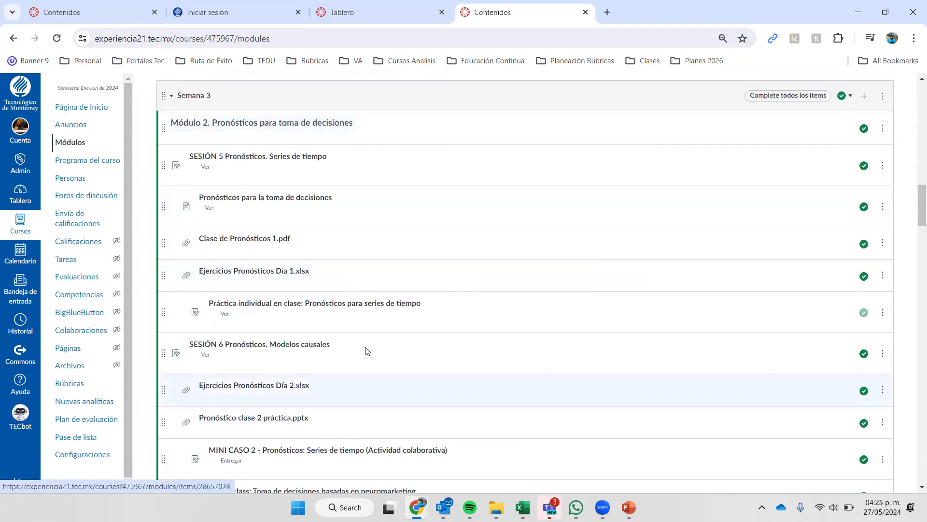
scroll(338, 300, down, 5)
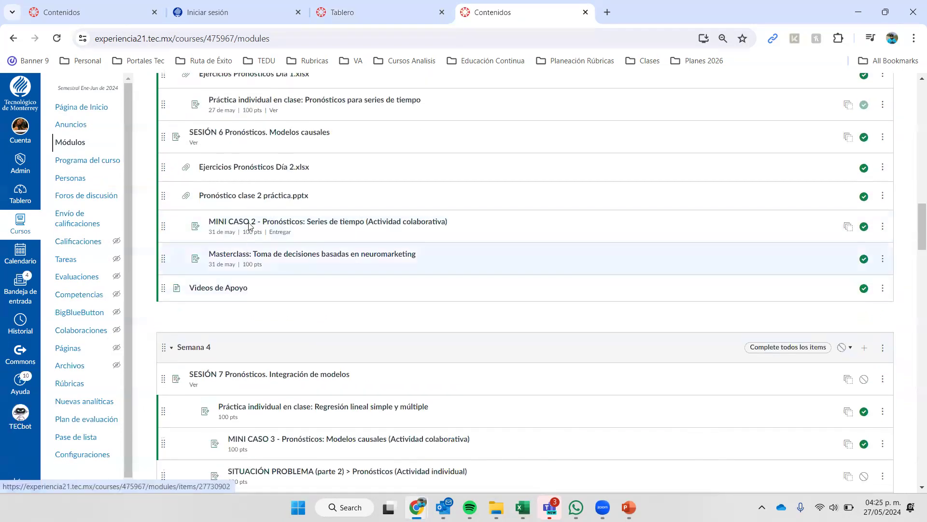
click(292, 224)
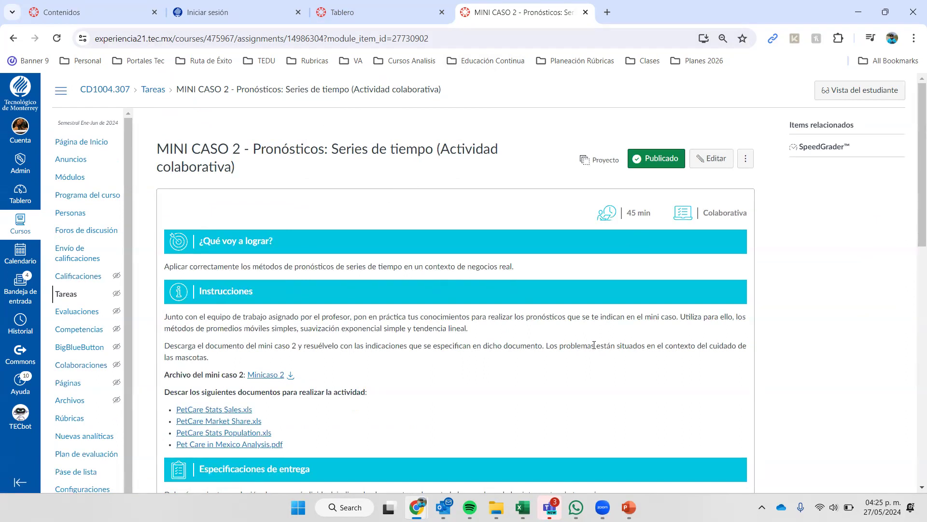
Download the Minicaso 2 document from the instructions and open Anexo_Minicaso2.pdf to read it.
scroll(594, 341, down, 1)
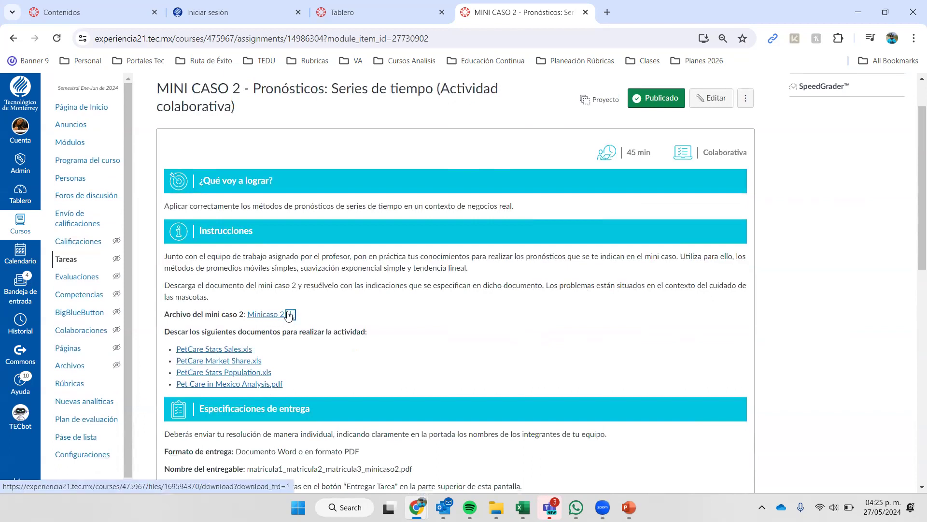
click(216, 351)
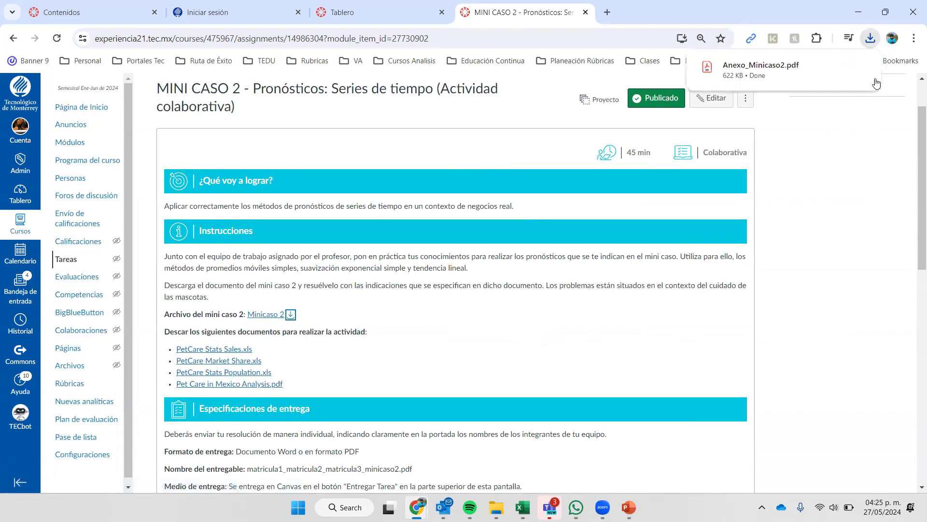
click(784, 73)
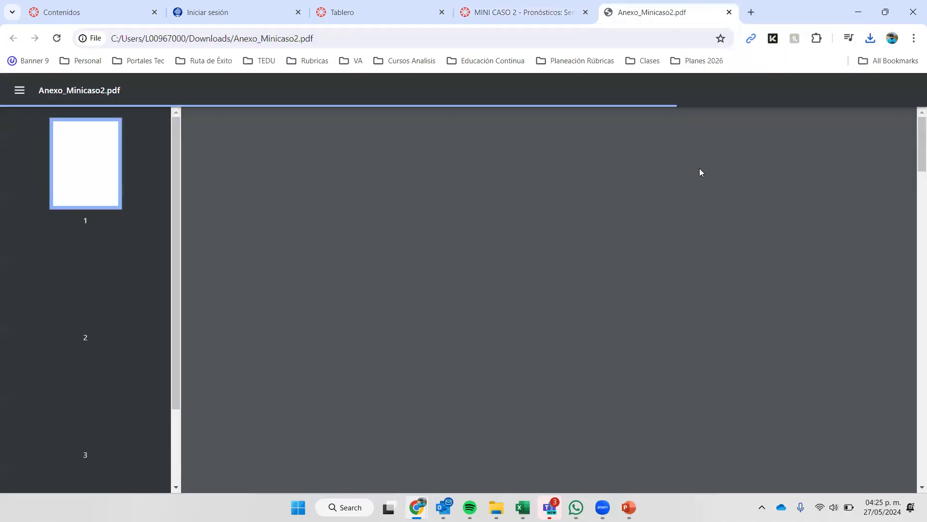
scroll(545, 222, down, 12)
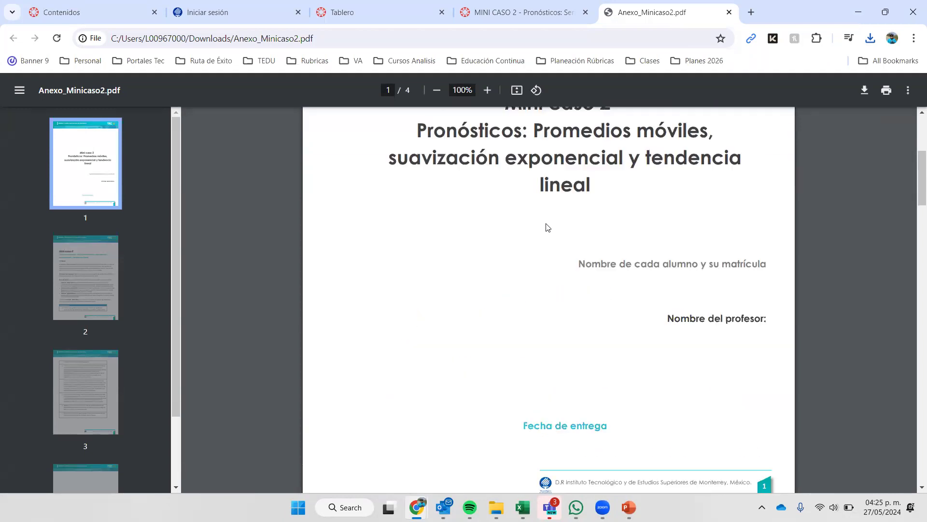
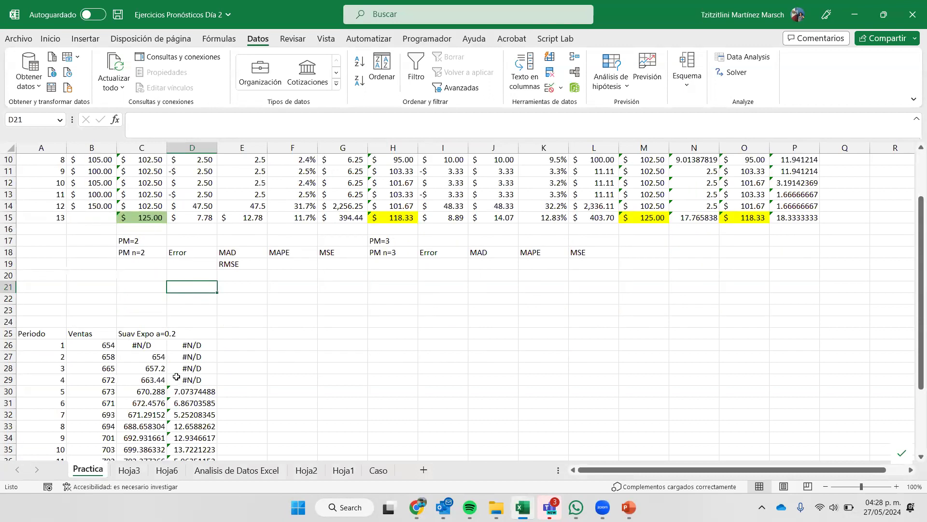
Go to the Analisis de Datos Excel sheet of the exercise workbook in Excel.
click(256, 476)
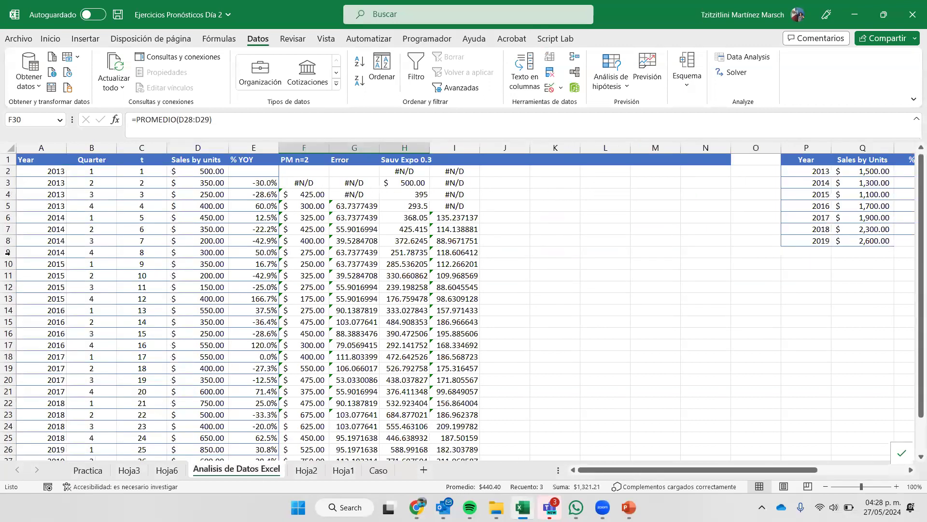
drag(35, 256, 145, 253)
click(150, 160)
Insert a 2D line chart from the t and Sales by units data in C1:D29.
drag(159, 160, 186, 425)
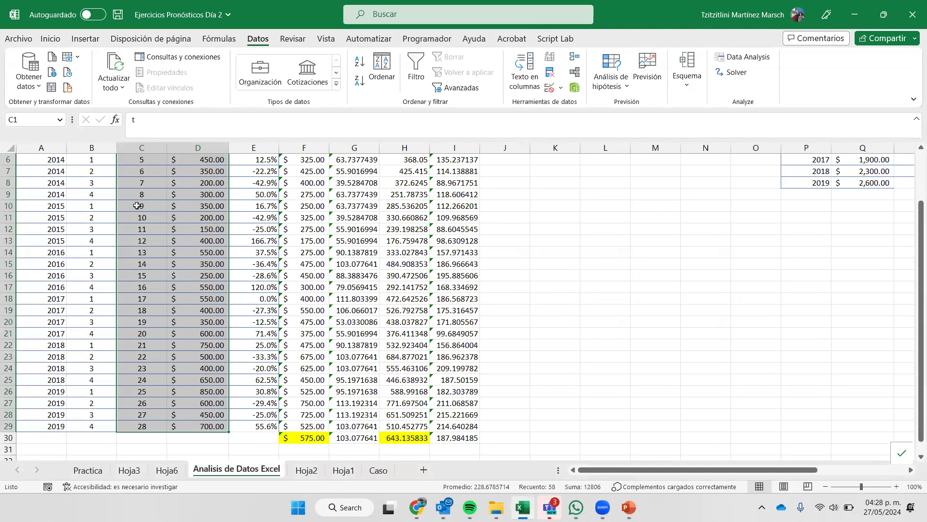
click(85, 38)
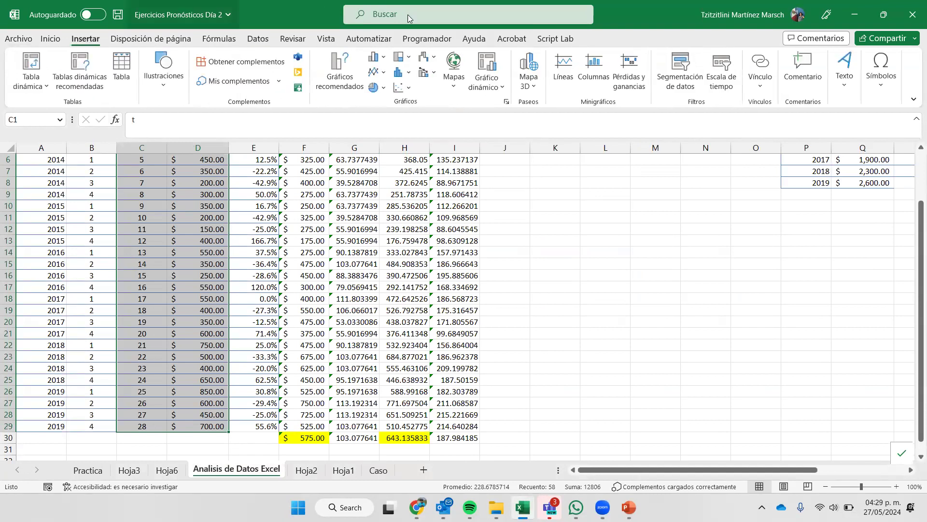
click(382, 72)
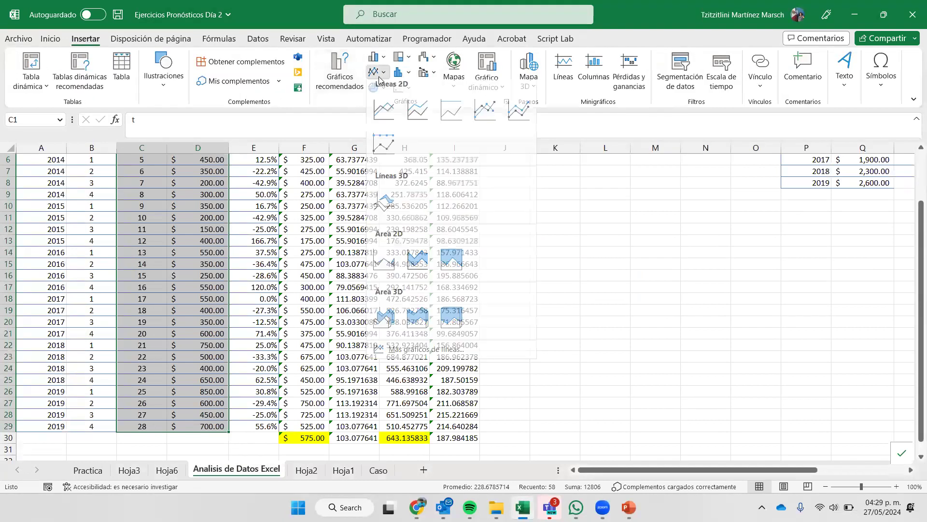
click(389, 118)
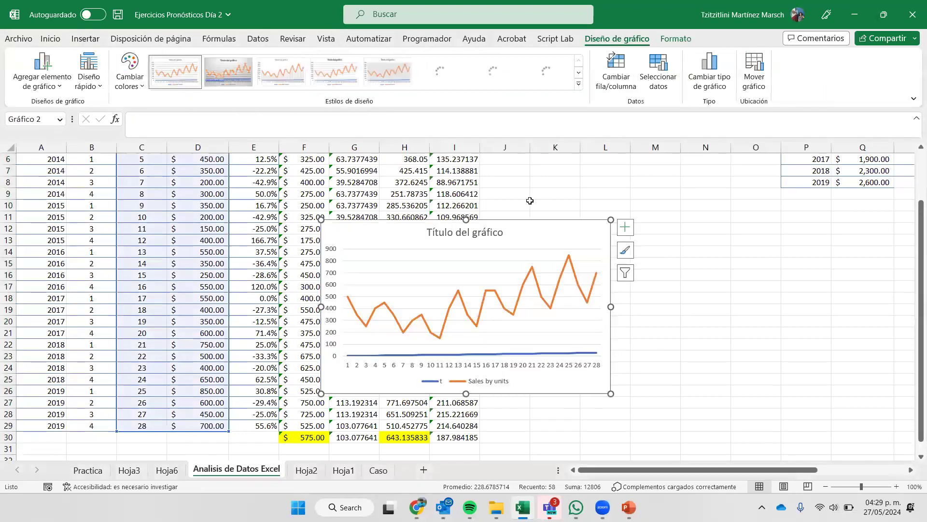
Enlarge the line chart to inspect the sales pattern, then delete it.
drag(611, 394, 680, 433)
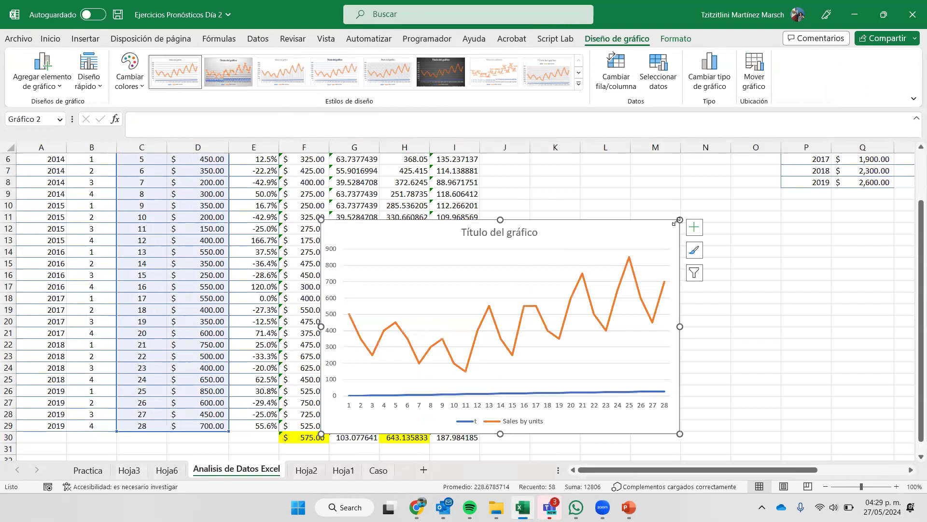
drag(680, 220, 689, 168)
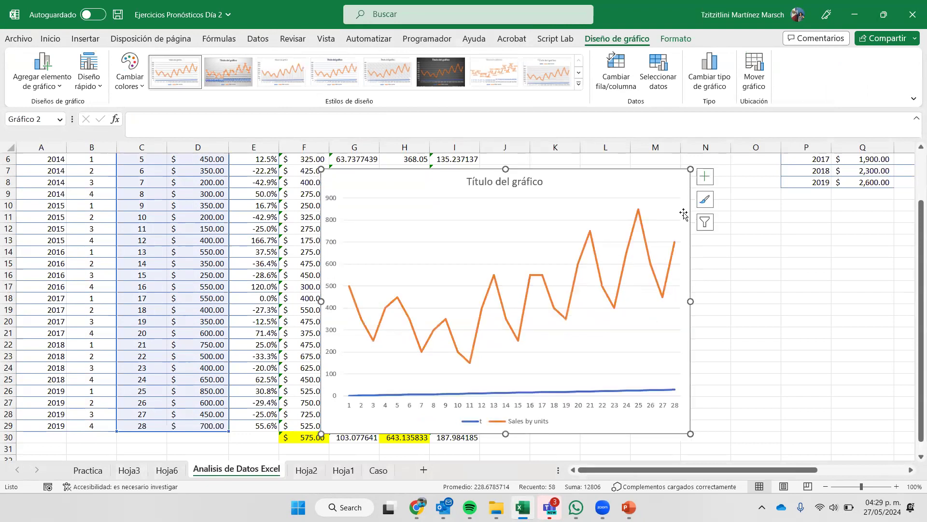
key(Delete)
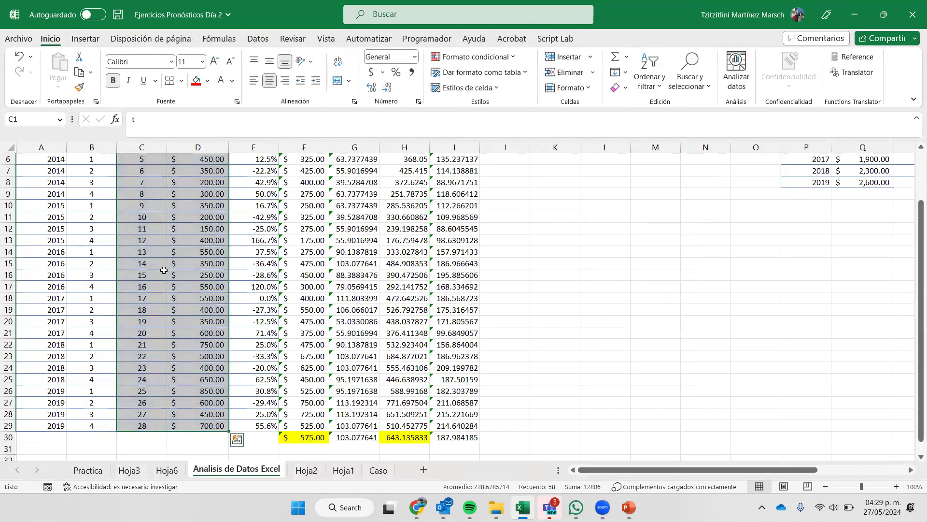
Select the Sales by units column from D1 to D30.
scroll(164, 269, up, 2)
click(198, 226)
drag(197, 160, 212, 440)
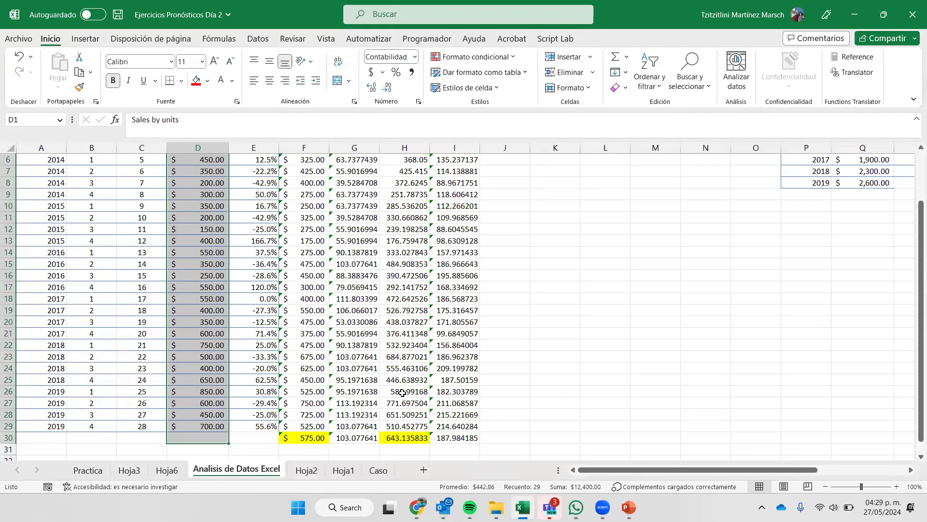
Clear the #N/D value from cell F3 in the PM n=2 column.
scroll(429, 358, up, 2)
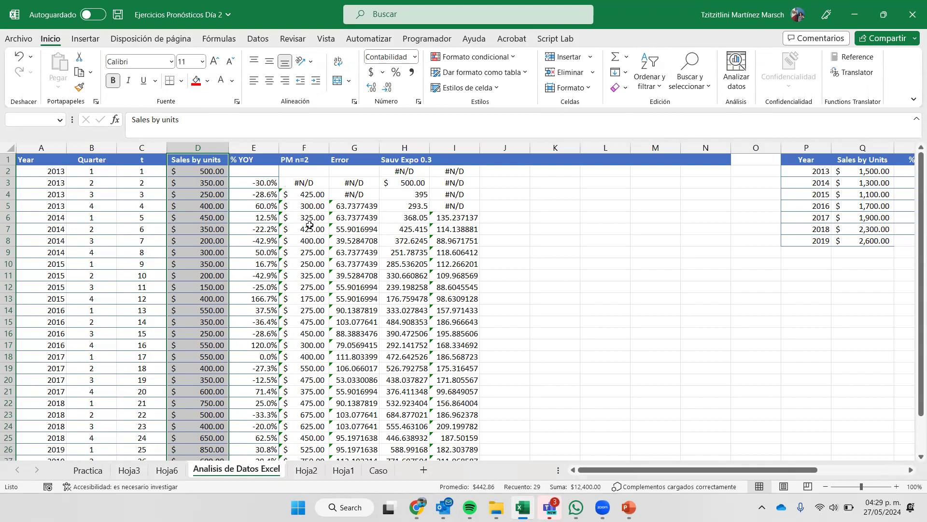
click(307, 180)
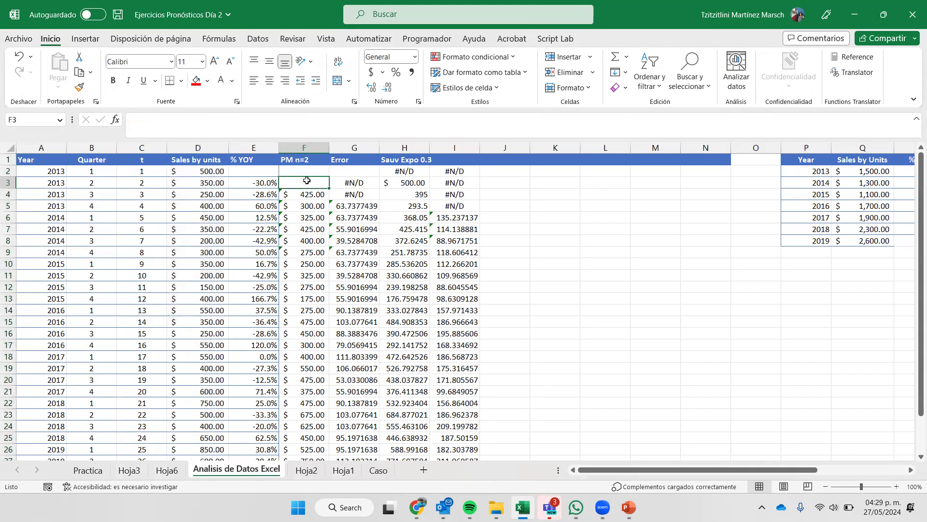
click(304, 236)
Delete the % YOY column located between the Sales by units and PM n=2 columns.
click(200, 171)
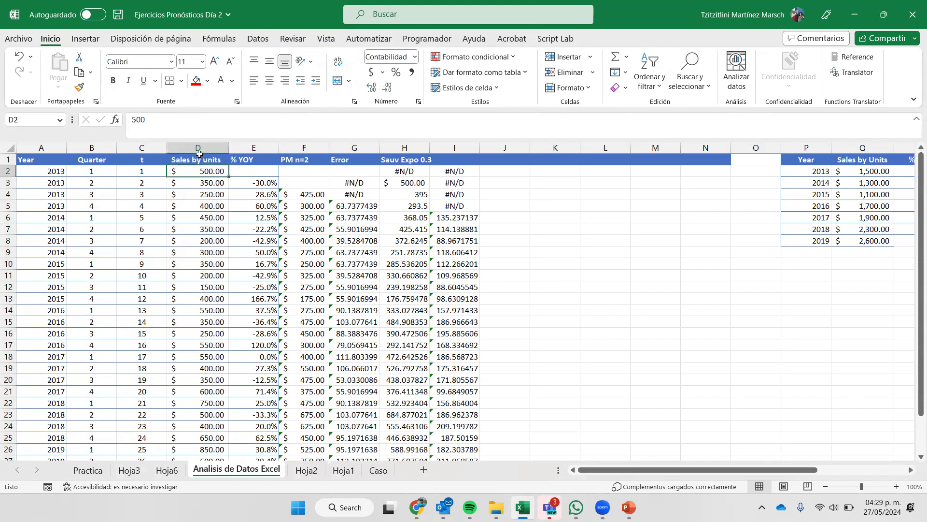
click(197, 161)
key(ctrl+shift+Down)
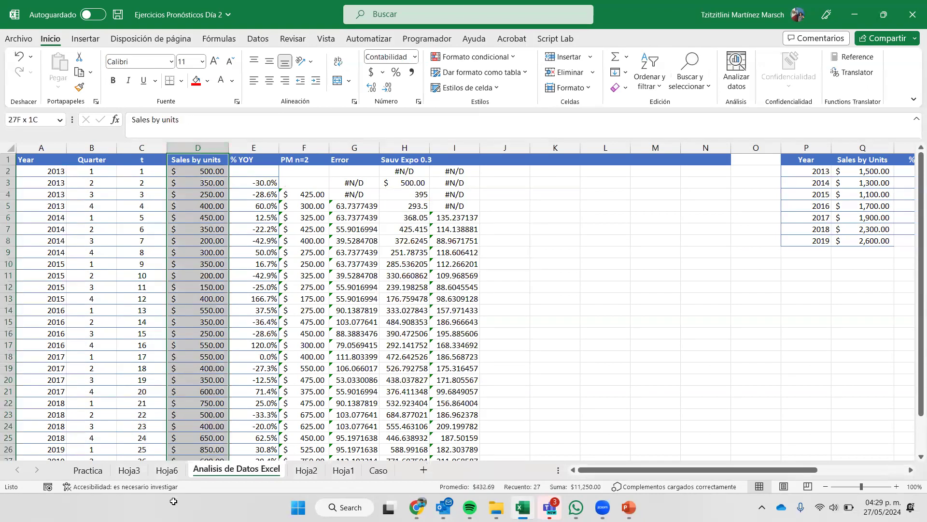
scroll(271, 290, up, 5)
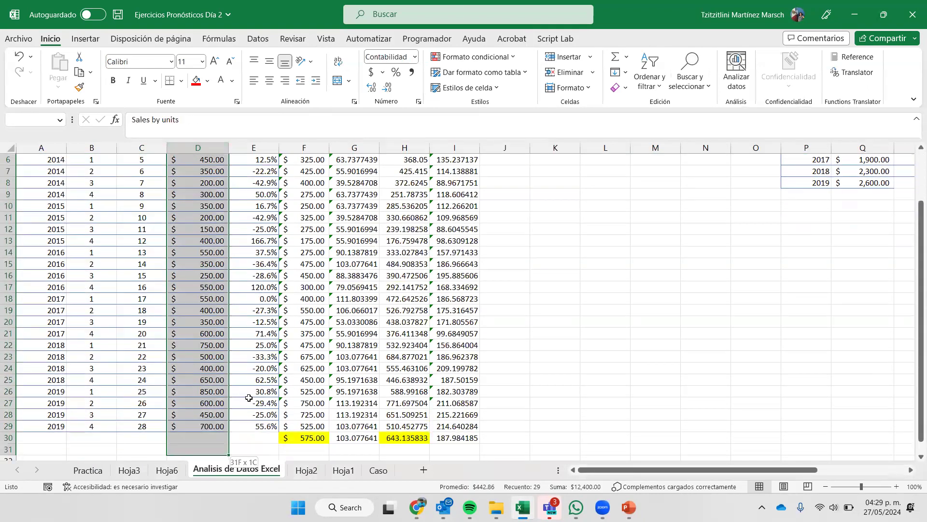
click(254, 147)
right_click(256, 147)
click(291, 285)
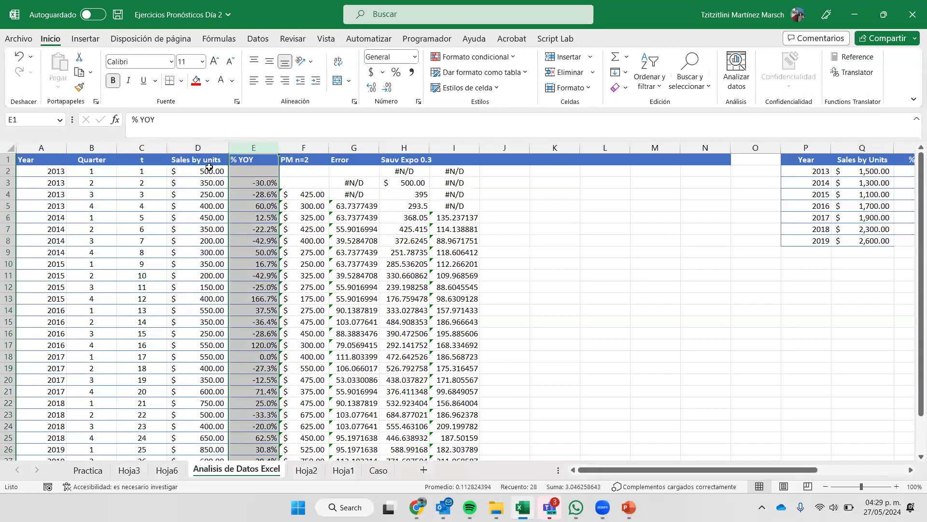
Insert a 2D line chart from the Sales by units and PM n=2 data in D1:E29.
drag(198, 159, 256, 431)
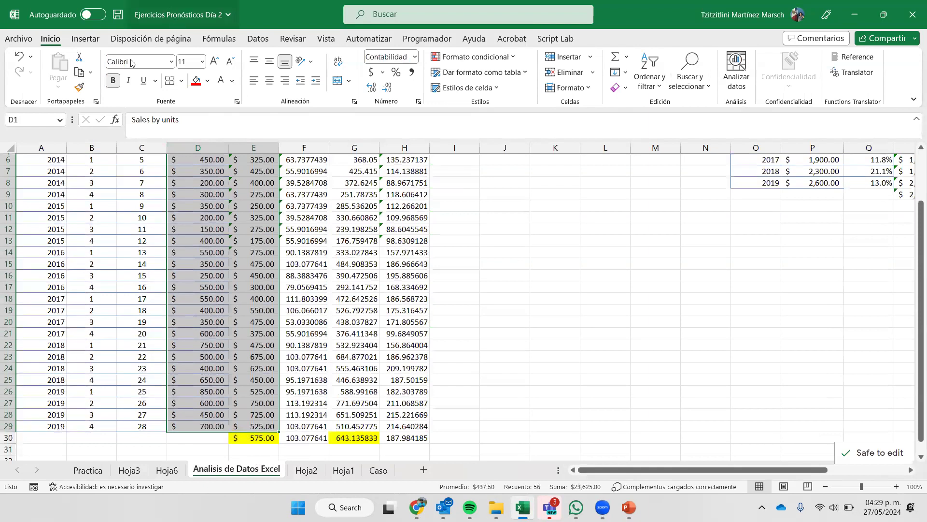
click(85, 38)
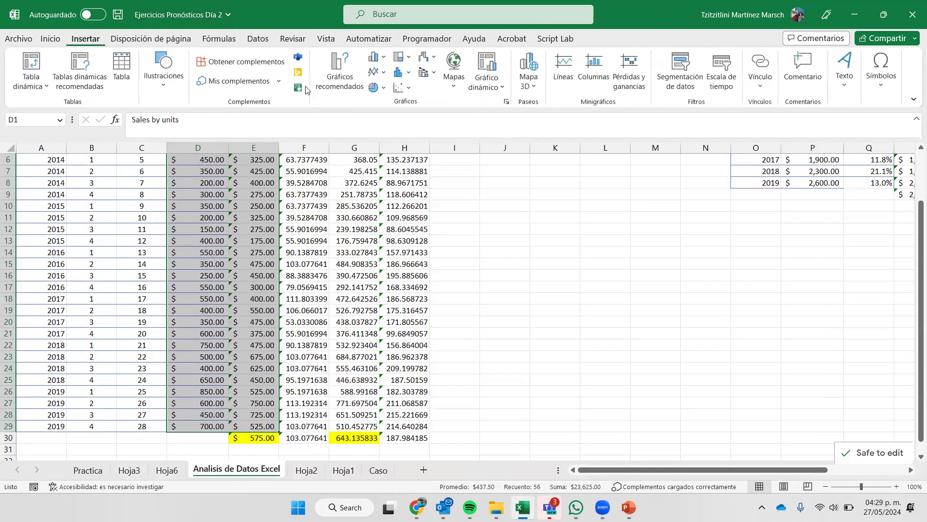
click(375, 72)
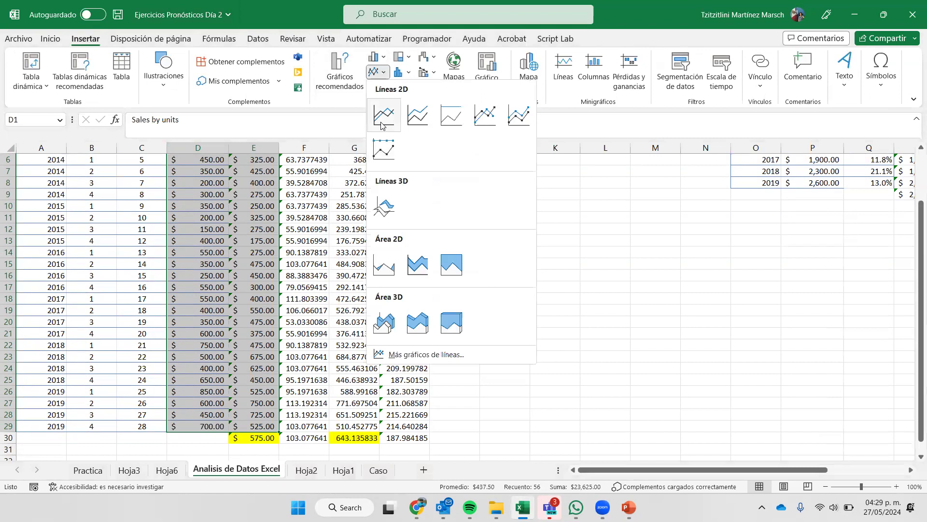
click(381, 124)
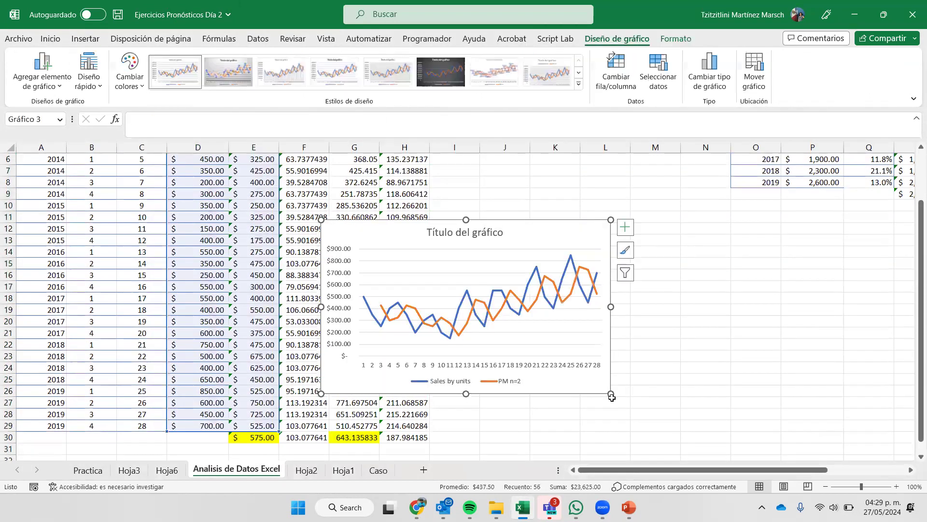
Enlarge the new line chart in width and height for easier reading.
click(612, 397)
click(612, 386)
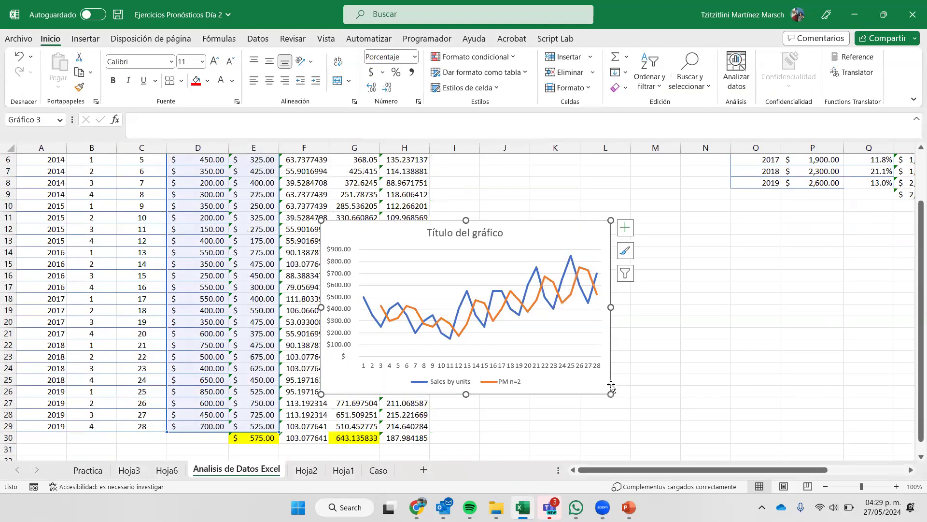
drag(611, 387, 792, 440)
drag(792, 220, 782, 170)
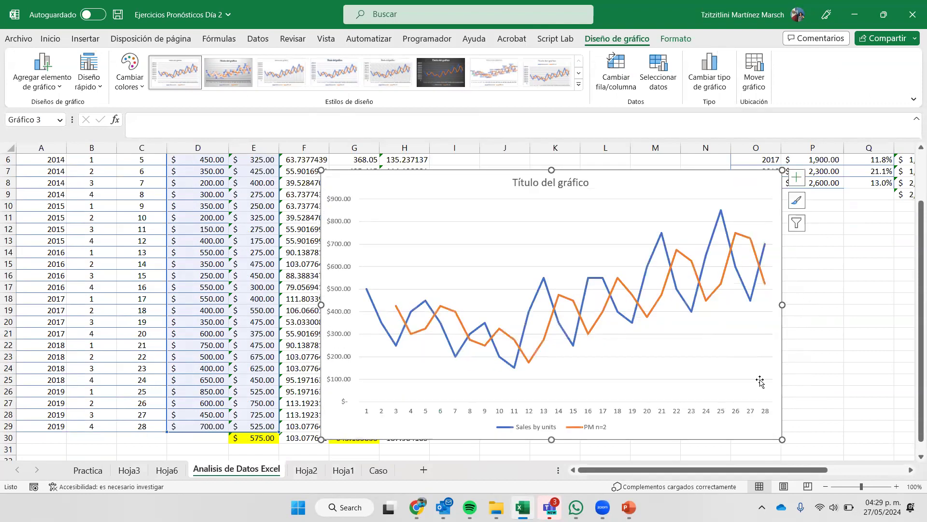
Add a linear trendline to the PM n=2 series and move the chart over columns C to K.
click(530, 363)
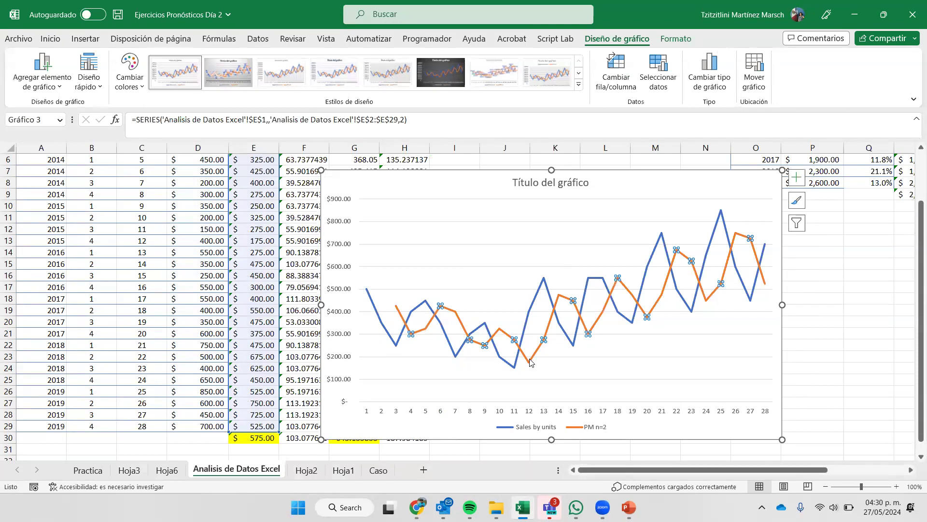
right_click(530, 362)
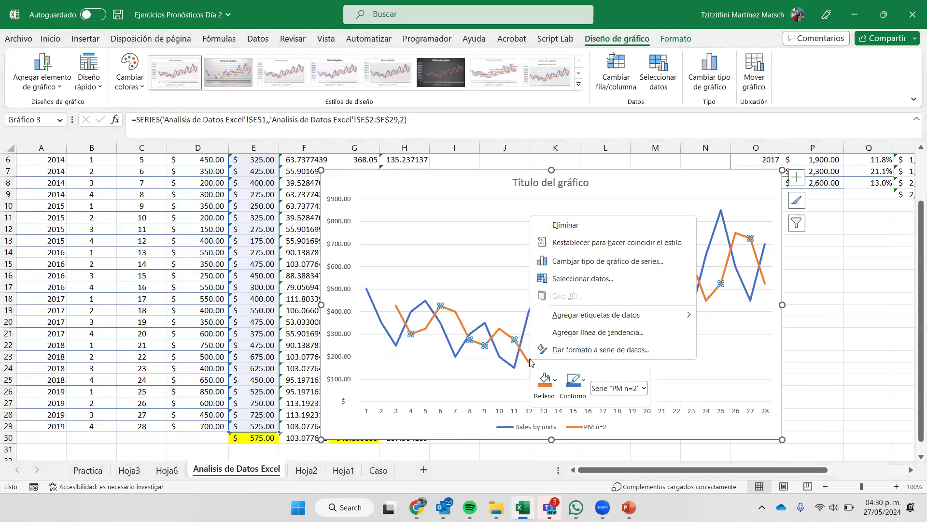
click(563, 336)
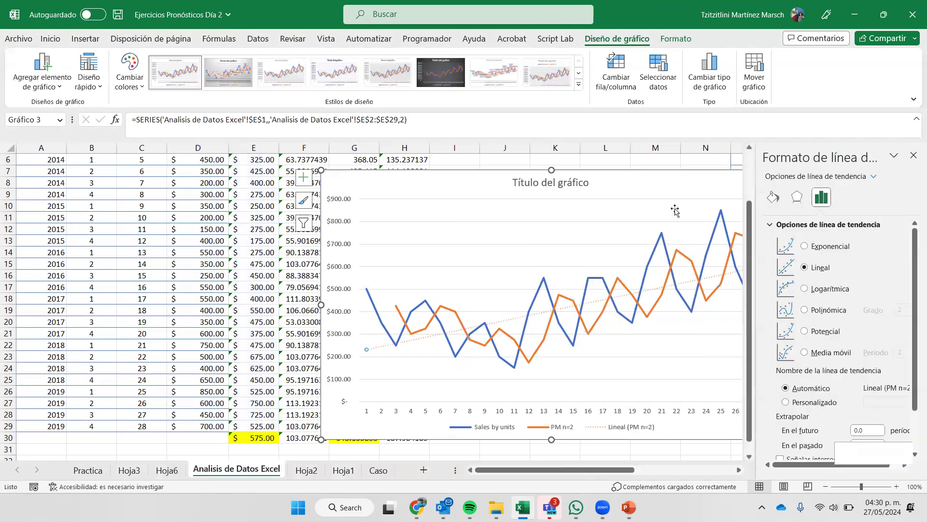
drag(703, 184, 498, 170)
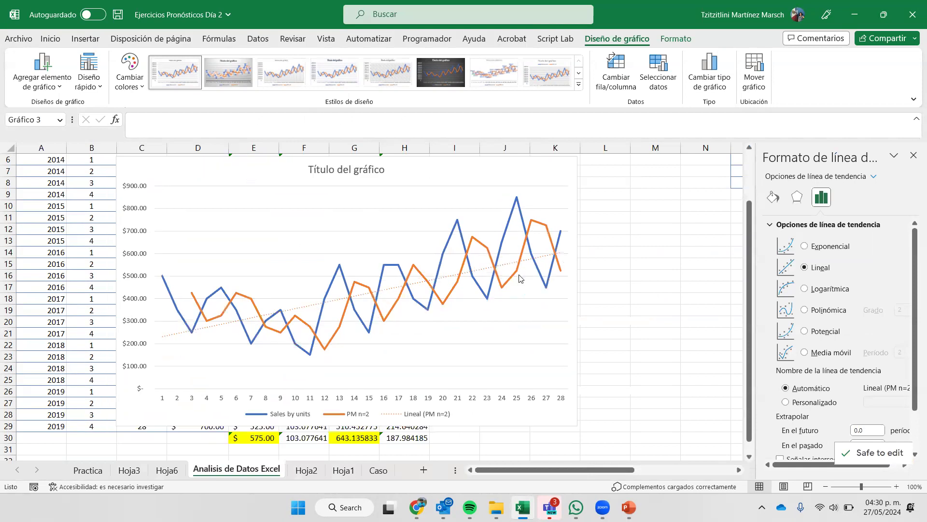
Display the trendline's equation on the chart and place it in the clear area below the lines.
click(522, 261)
click(529, 262)
click(535, 262)
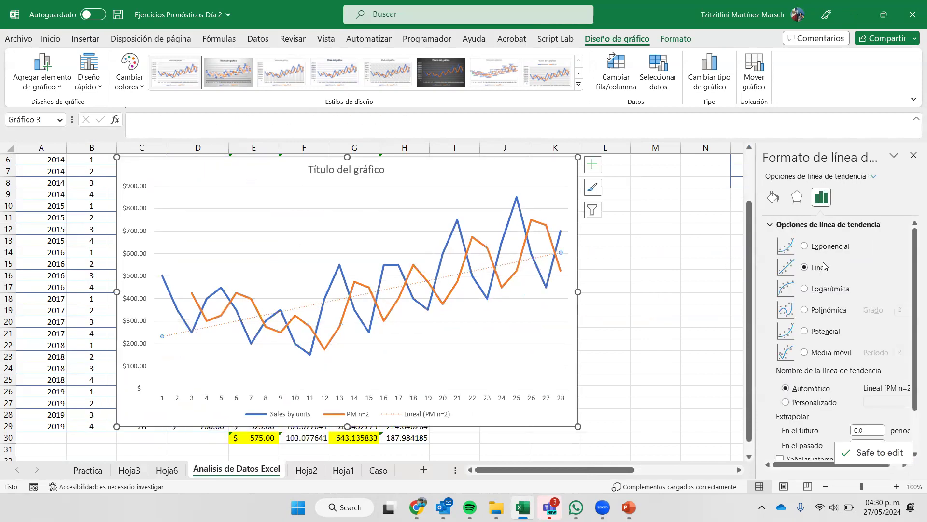
scroll(845, 293, down, 1)
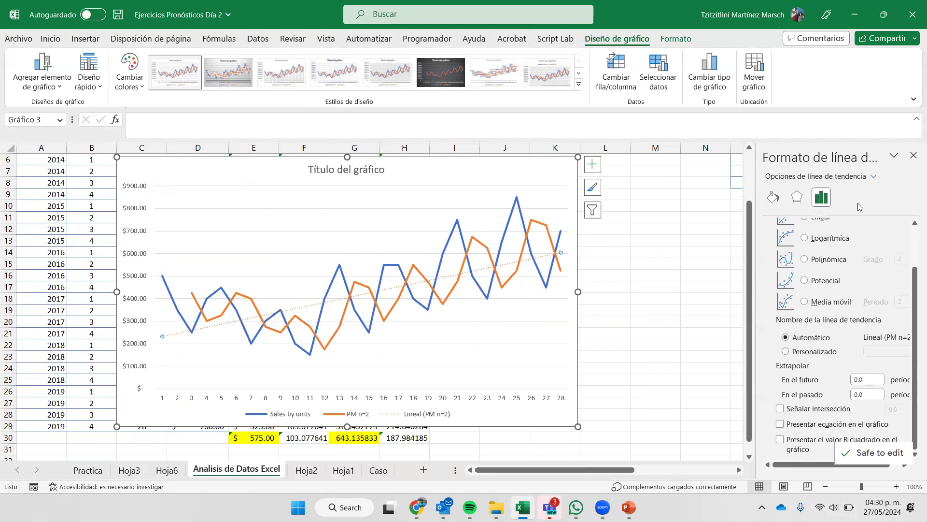
click(781, 425)
click(524, 253)
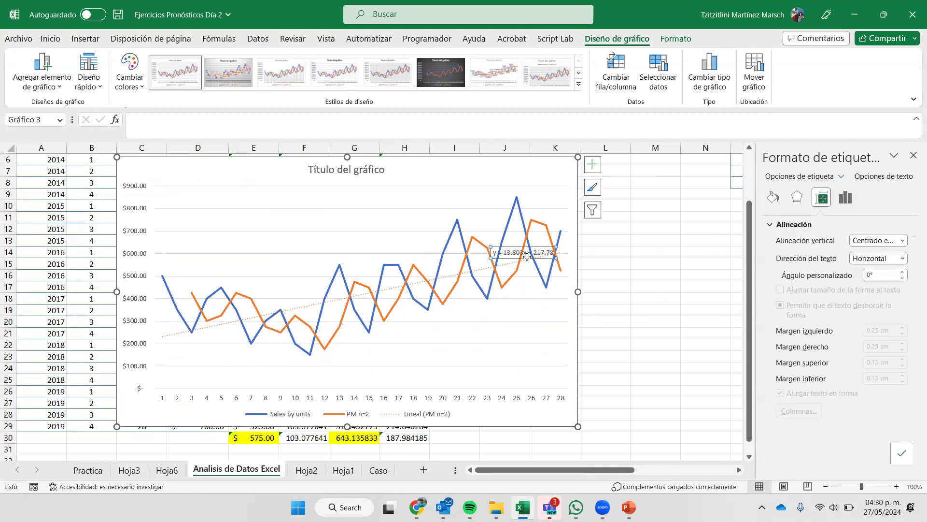
drag(528, 269, 526, 315)
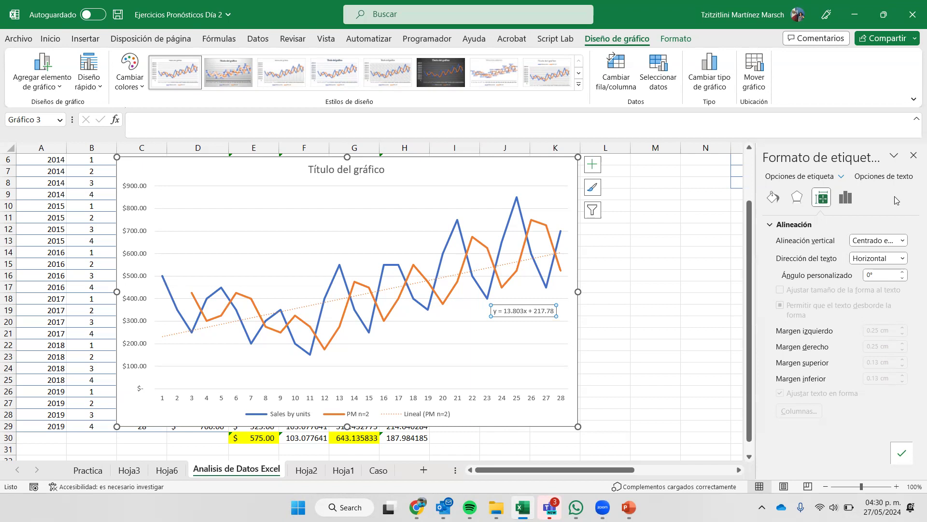
Extrapolate the PM n=2 linear trendline 1 period into the future.
click(849, 199)
click(797, 197)
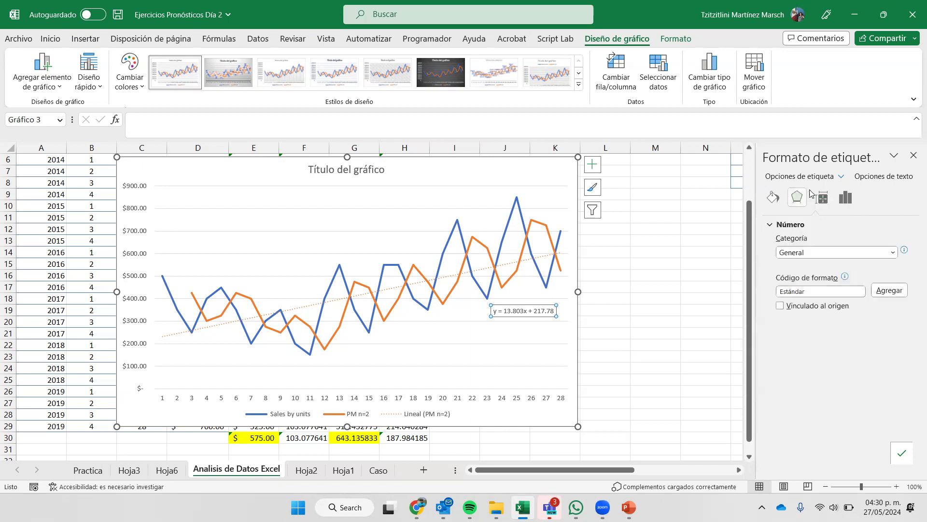
click(502, 268)
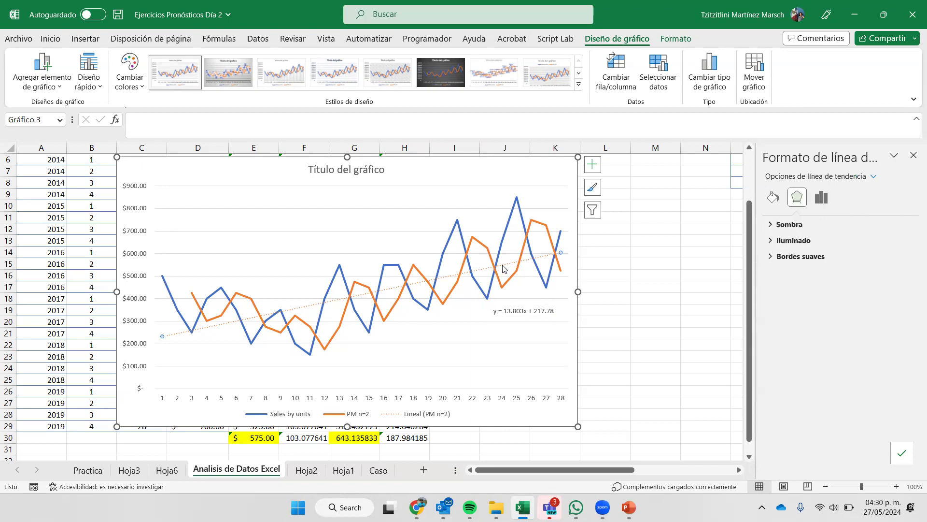
click(821, 198)
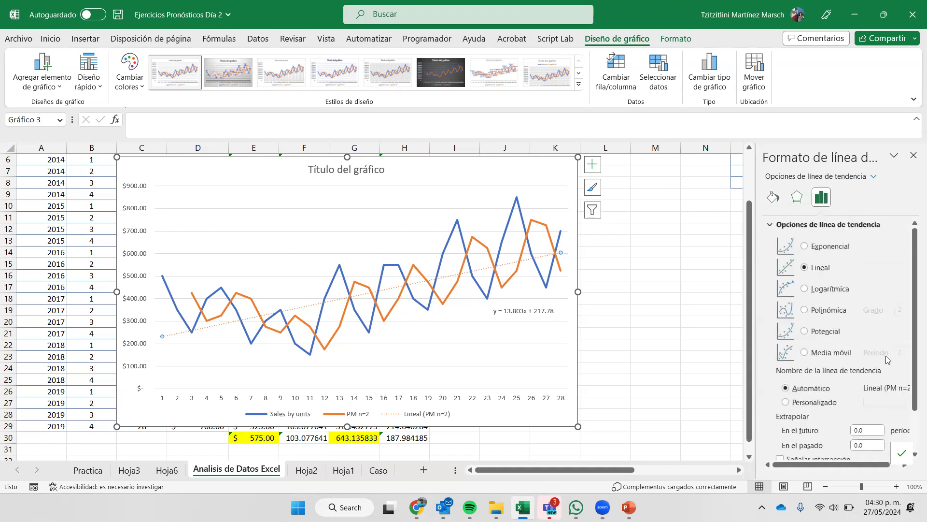
scroll(837, 412, down, 3)
click(877, 379)
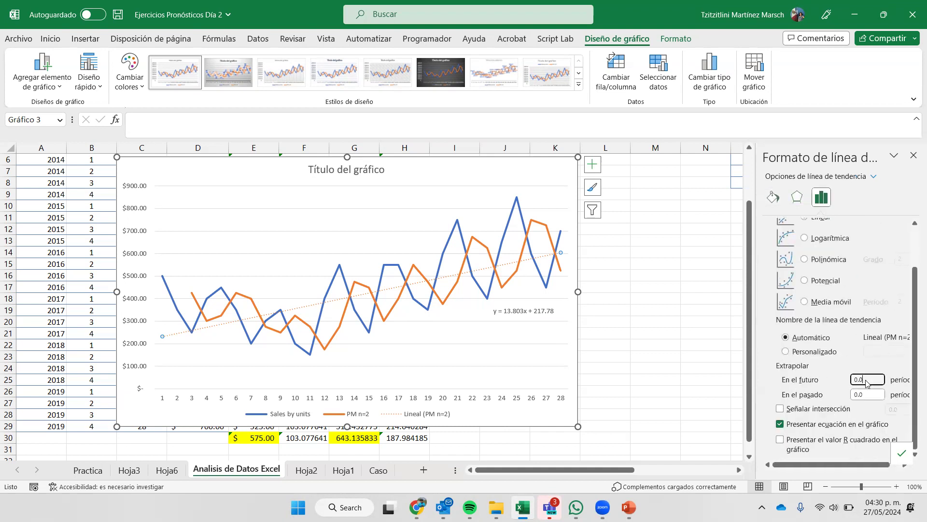
text(2)
text(1)
key(Tab)
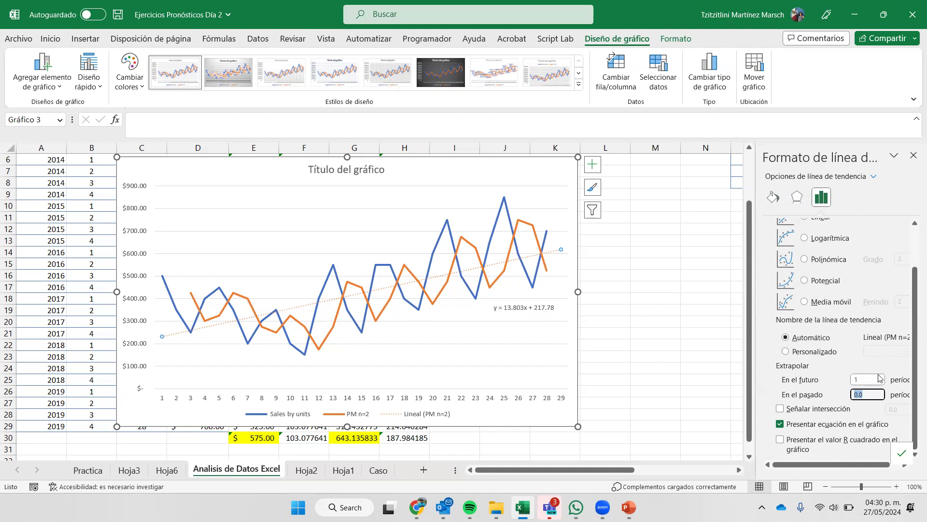
Set the trendline's future extrapolation to 2 periods.
click(873, 378)
text(2)
key(Tab)
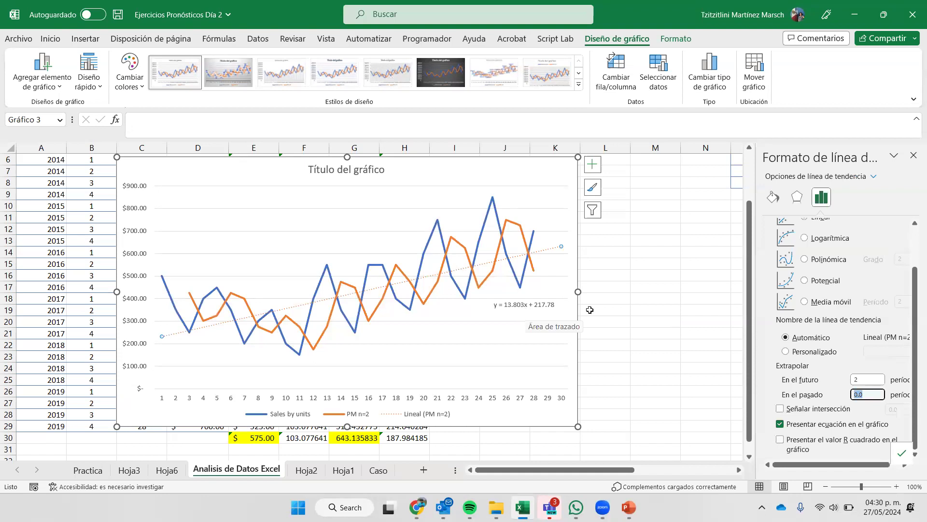
Calculate the trend forecast for period 29 in cell M15 with the formula =13.803*29+217.78.
click(659, 263)
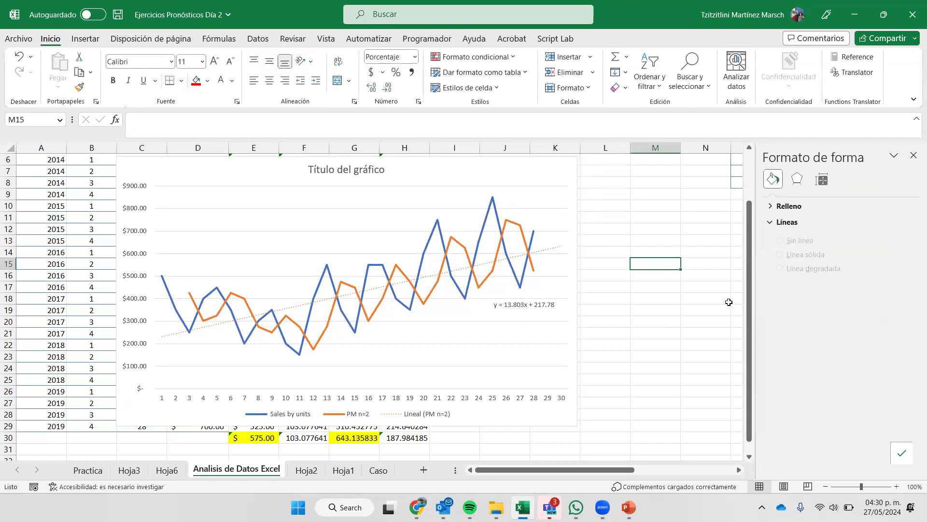
text(=13.803*)
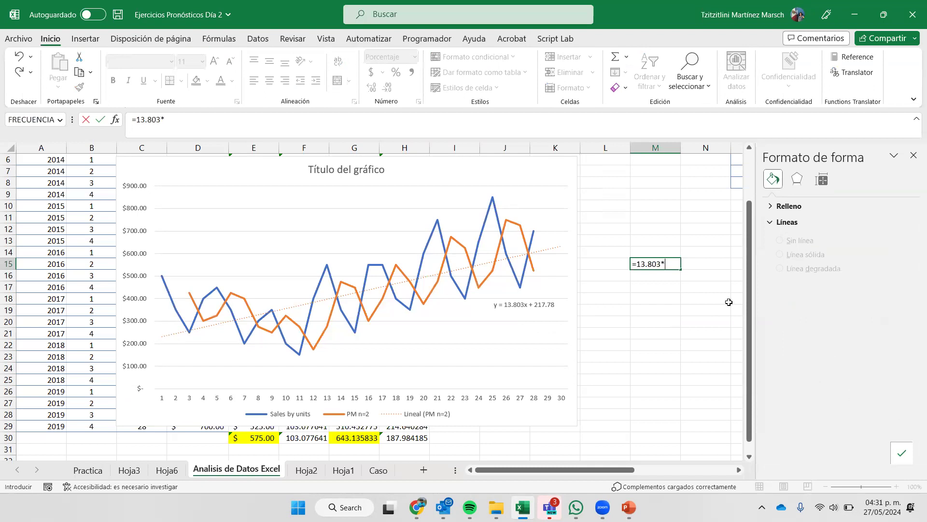
text(29+217)
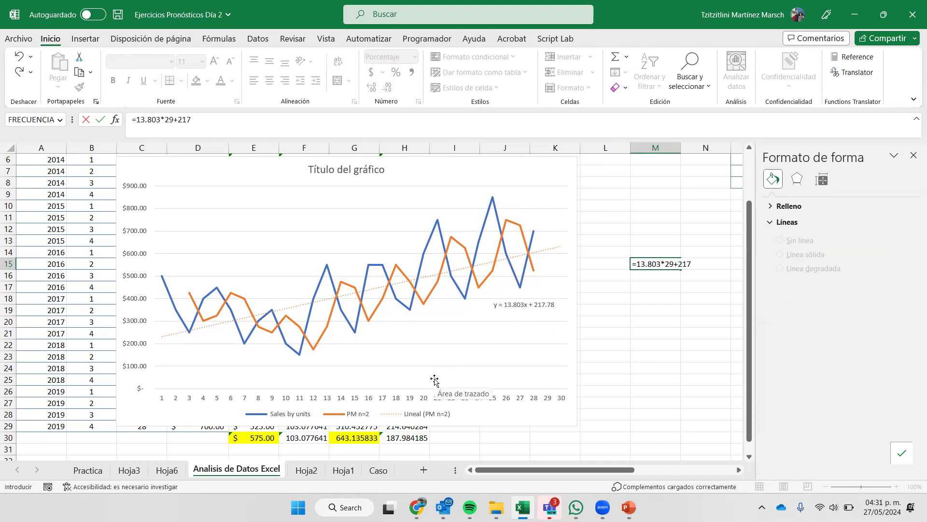
text(.78)
key(Return)
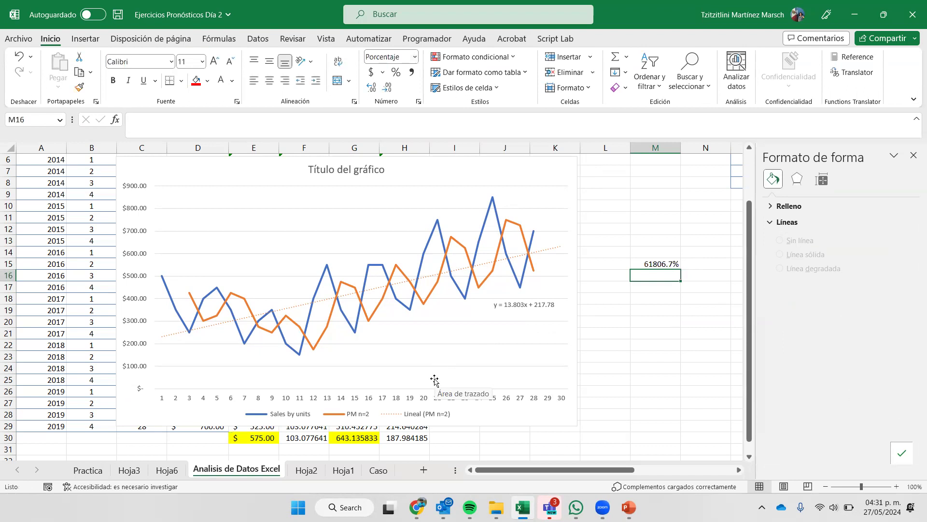
Change the number format of cell M15 to General.
click(670, 264)
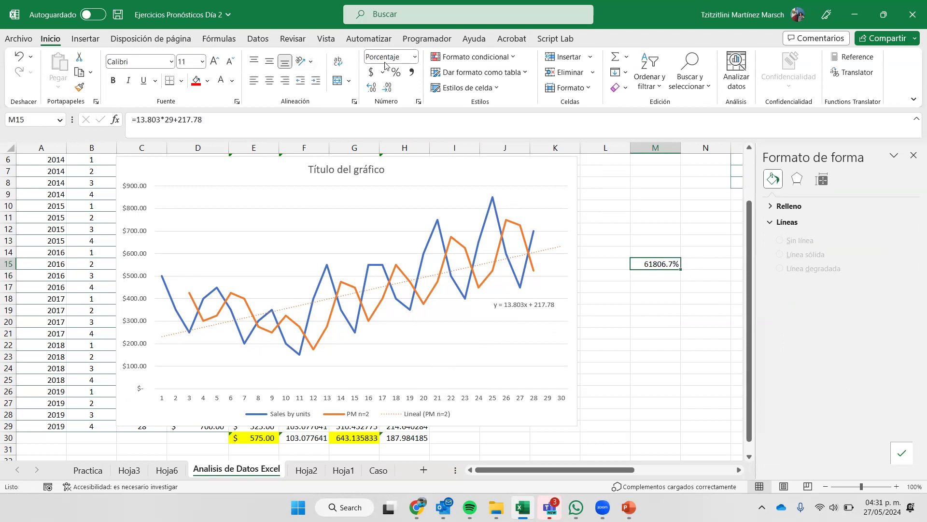
click(416, 57)
click(415, 57)
click(401, 74)
click(657, 275)
click(671, 264)
Reduce the chart's height slightly so that row 29 of the data table is uncovered.
click(144, 420)
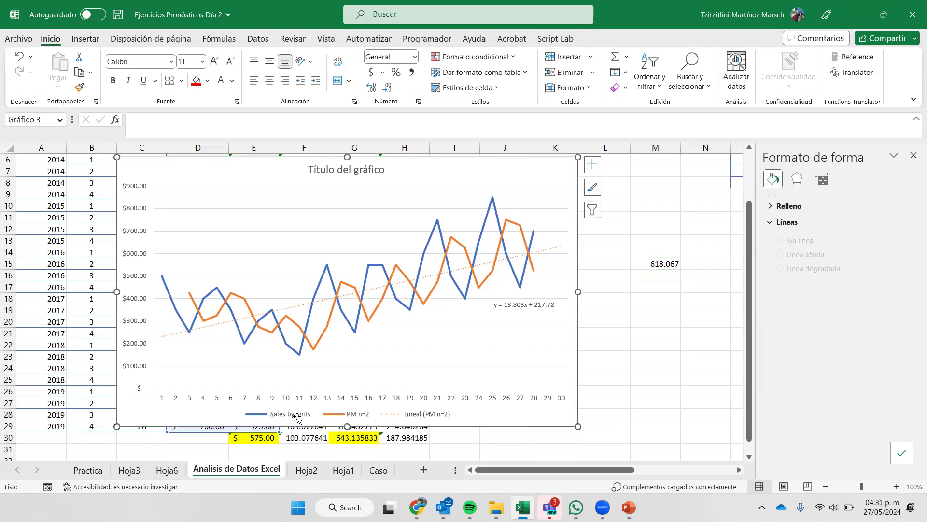
drag(342, 427, 342, 417)
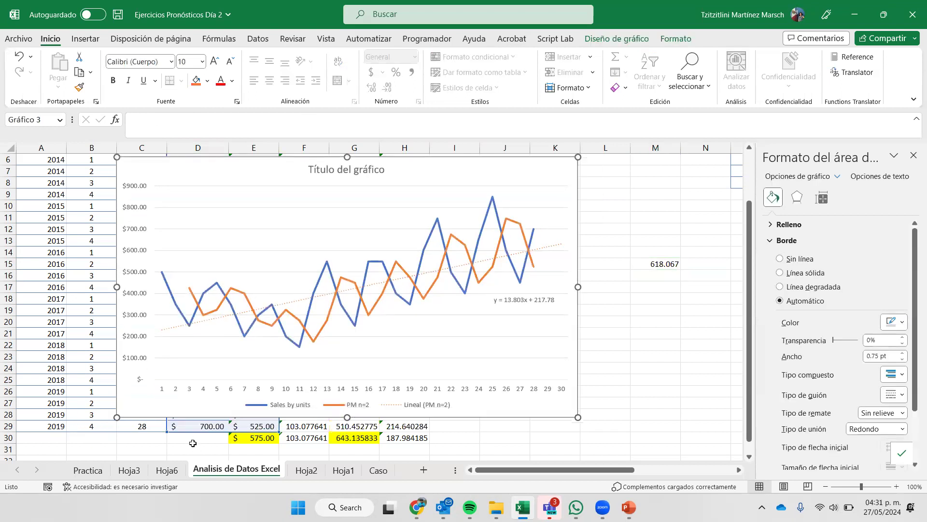
click(144, 424)
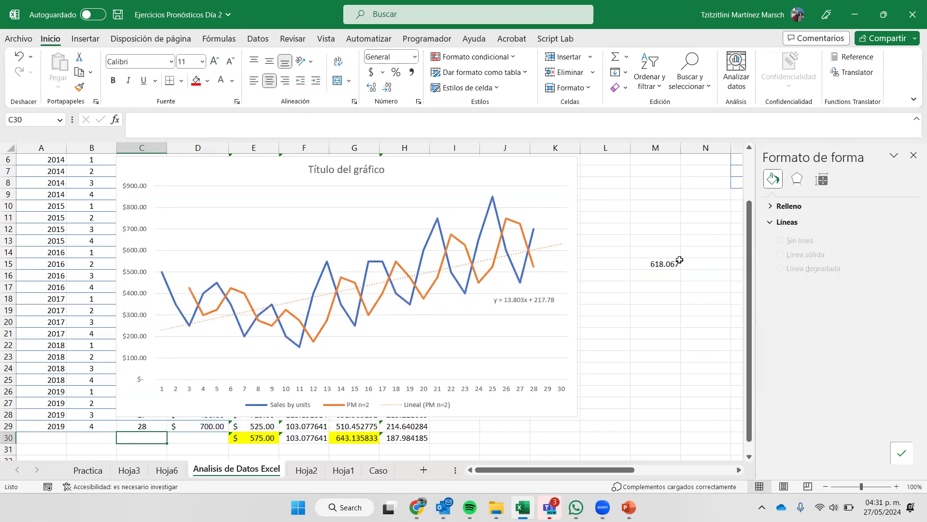
Change the forecast formula in M15 to period 30, as =13.803*30+217.78.
click(665, 265)
click(176, 119)
key(BackSpace)
key(BackSpace)
text(30+217)
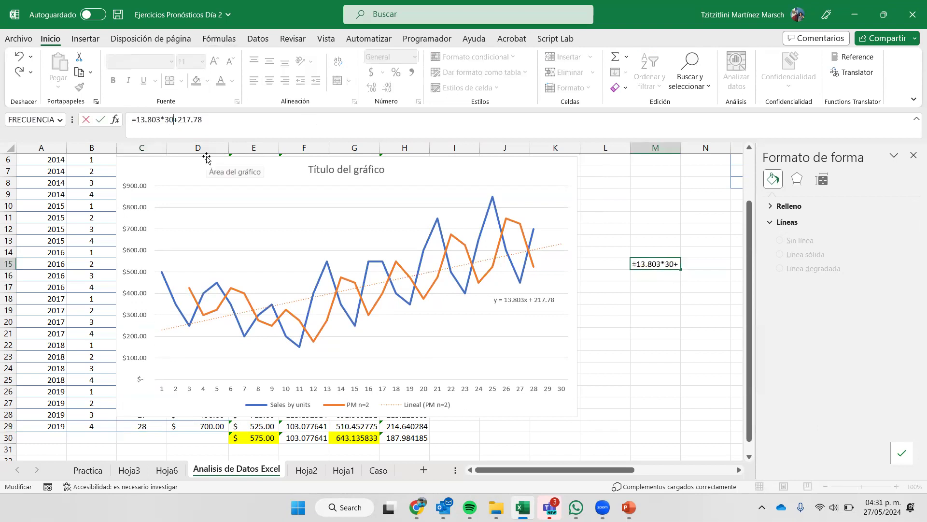
key(Return)
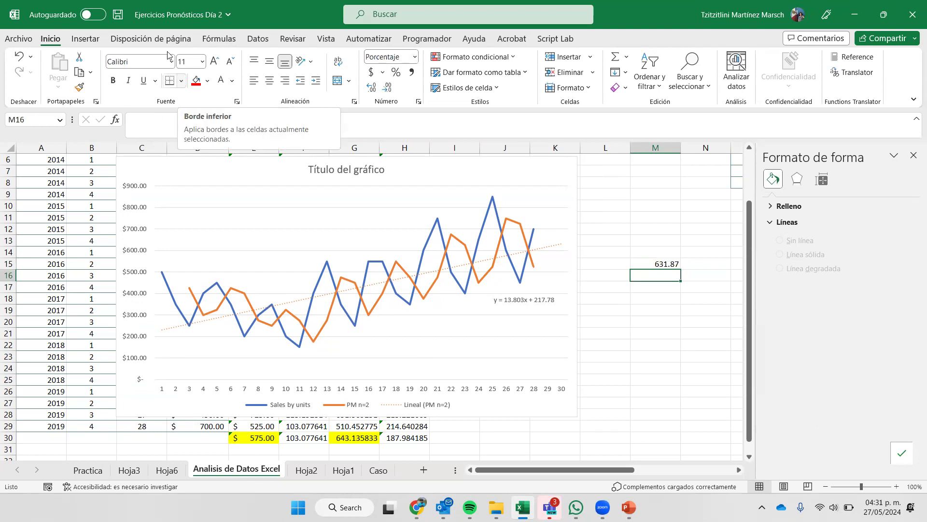
Examine the equation label and the linear trendline's extrapolation and equation display options.
click(531, 311)
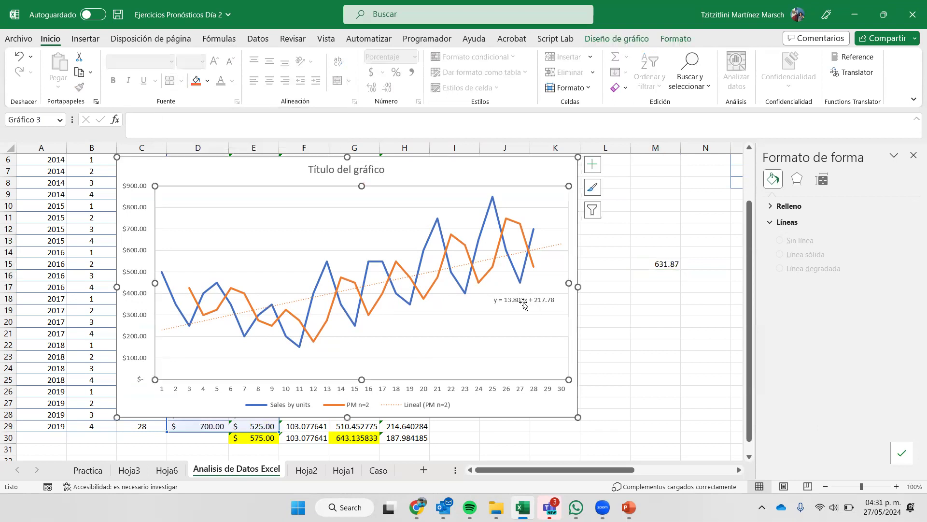
click(524, 302)
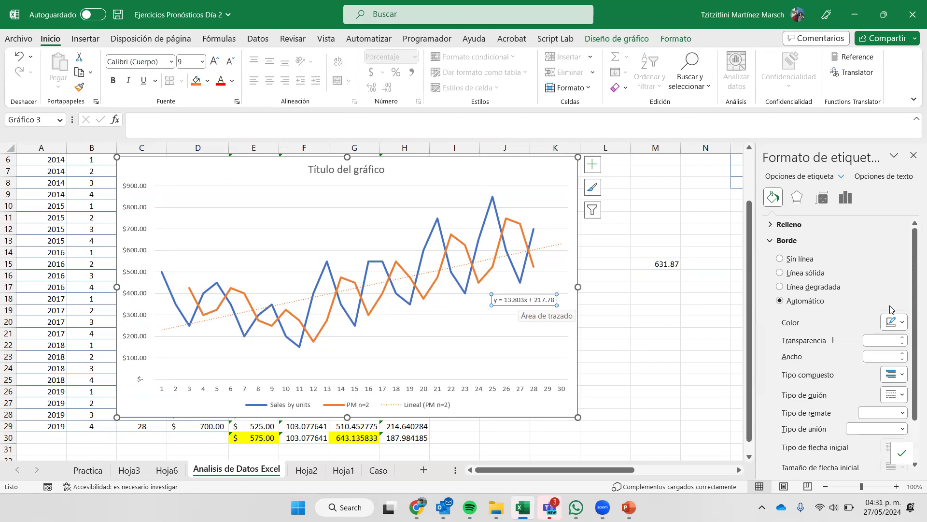
click(553, 247)
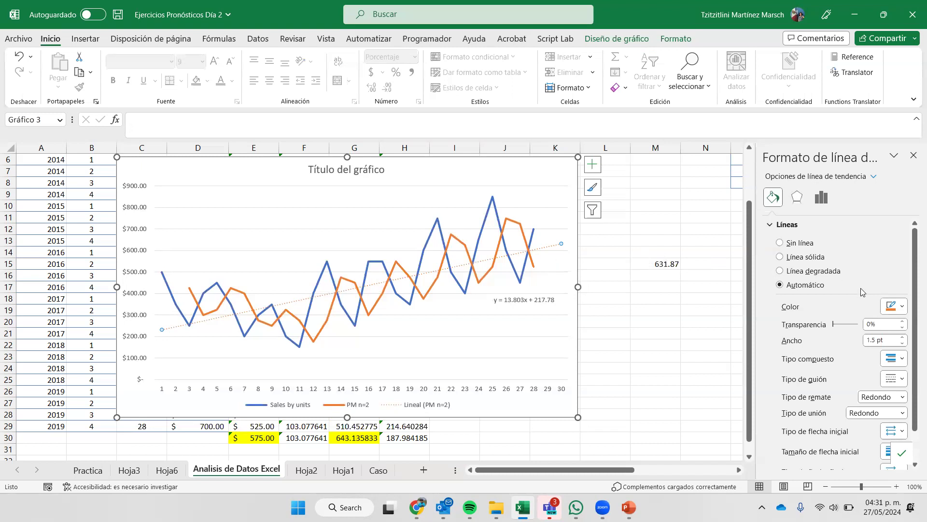
scroll(815, 260, down, 1)
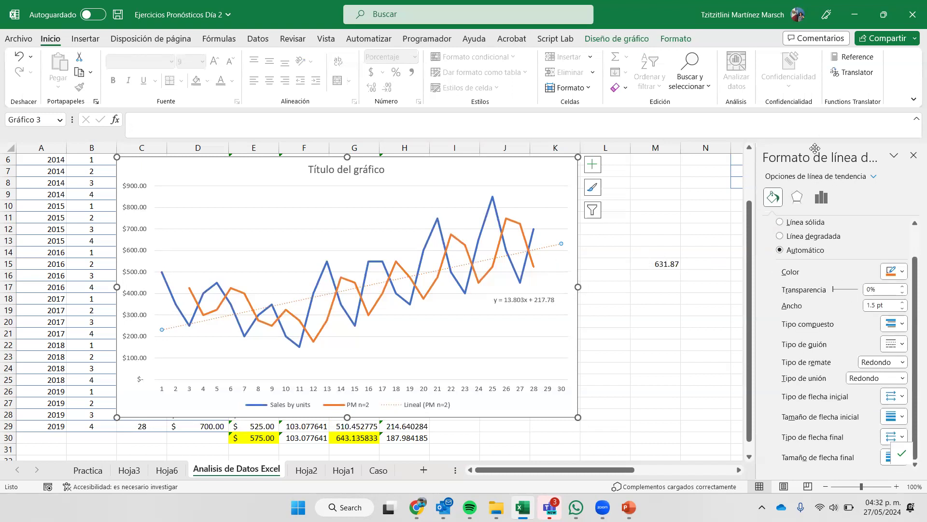
click(828, 203)
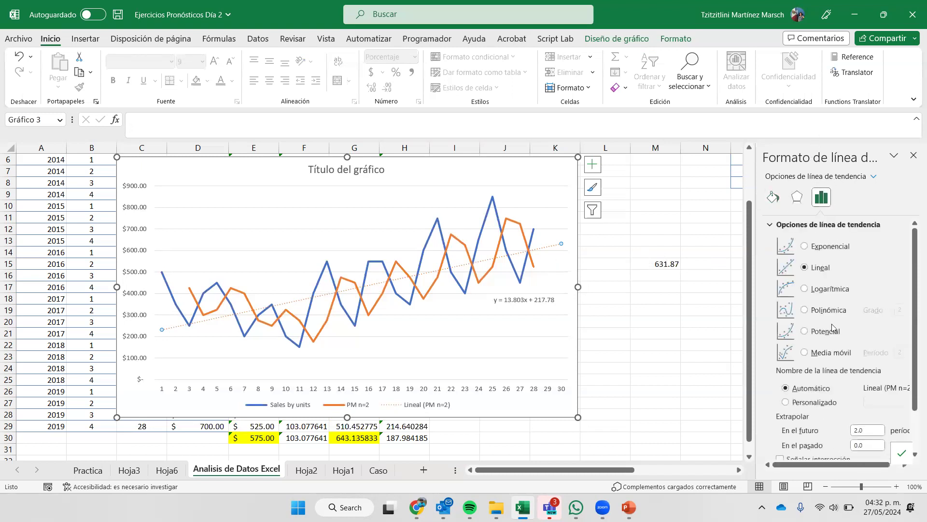
scroll(843, 340, down, 1)
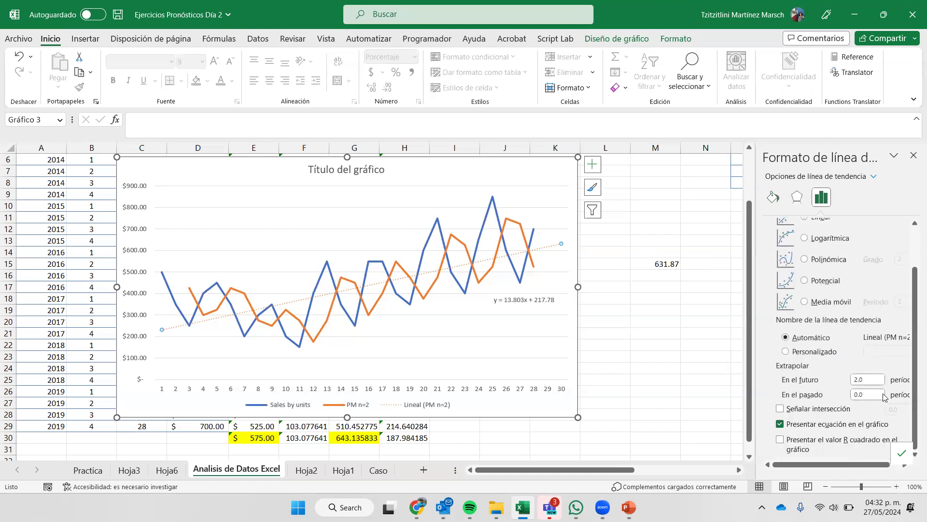